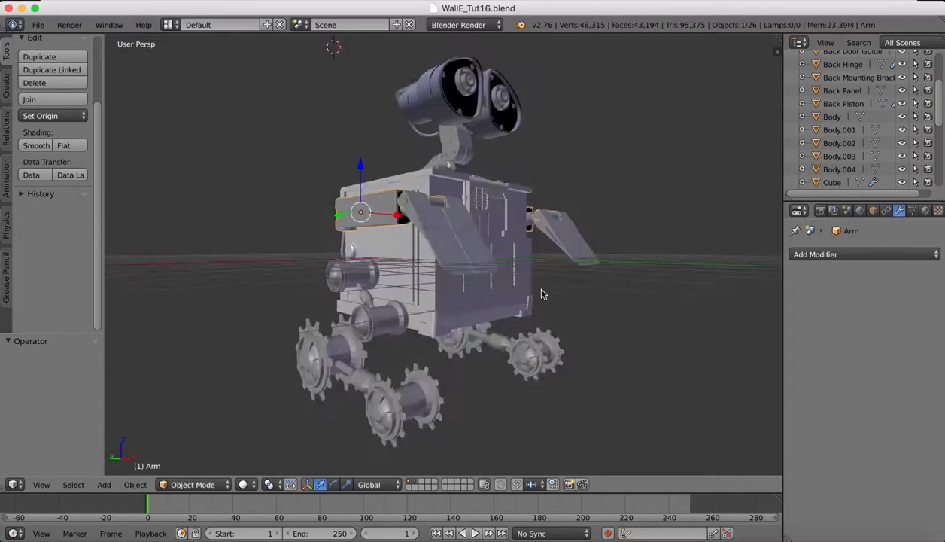
# Examine the robot from the side, check the track mounts in the Preview reference images, and return to Blender
pyautogui.hscroll(-5, 542, 294)
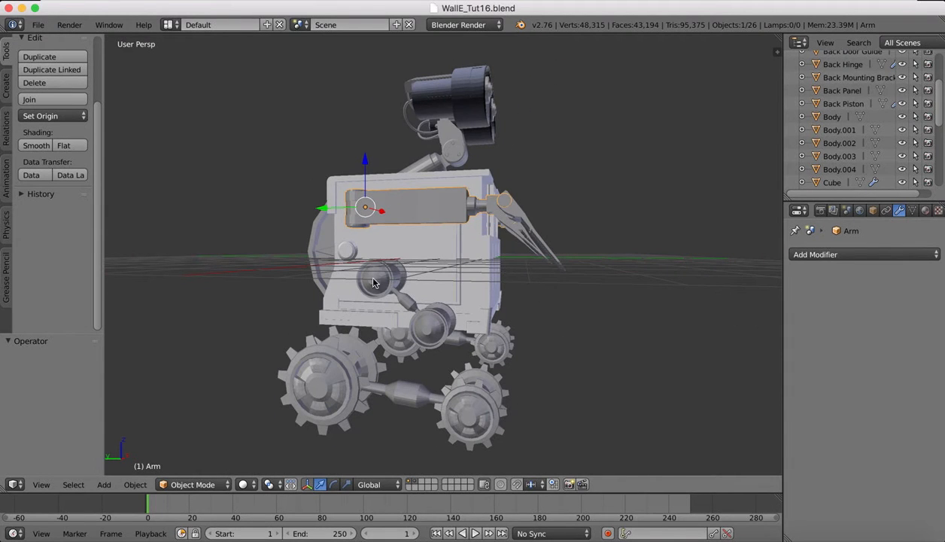
pyautogui.hscroll(5, 565, 292)
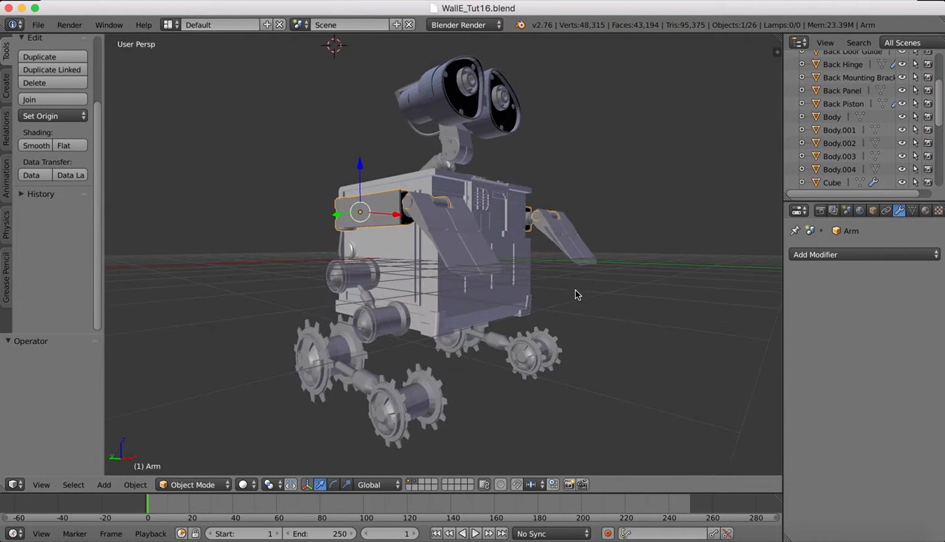
pyautogui.click(796, 535)
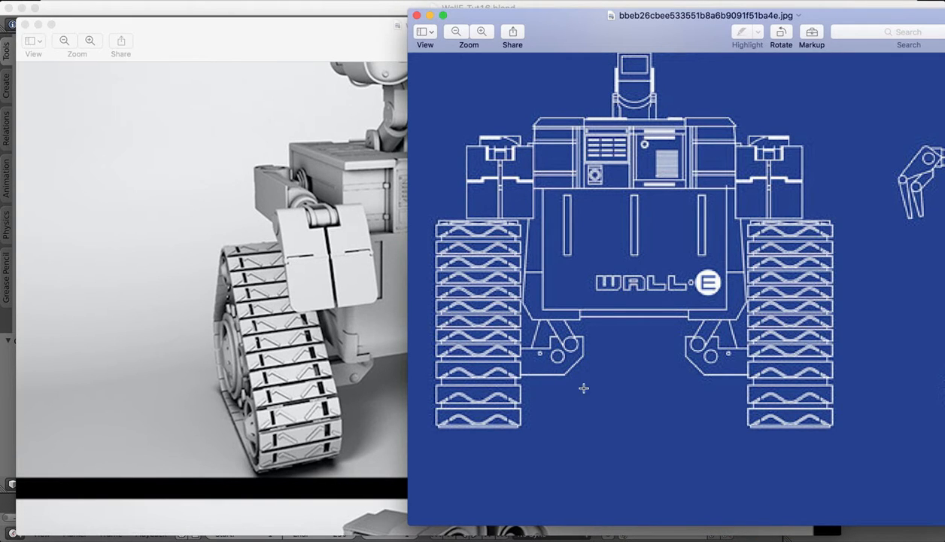
pyautogui.click(762, 536)
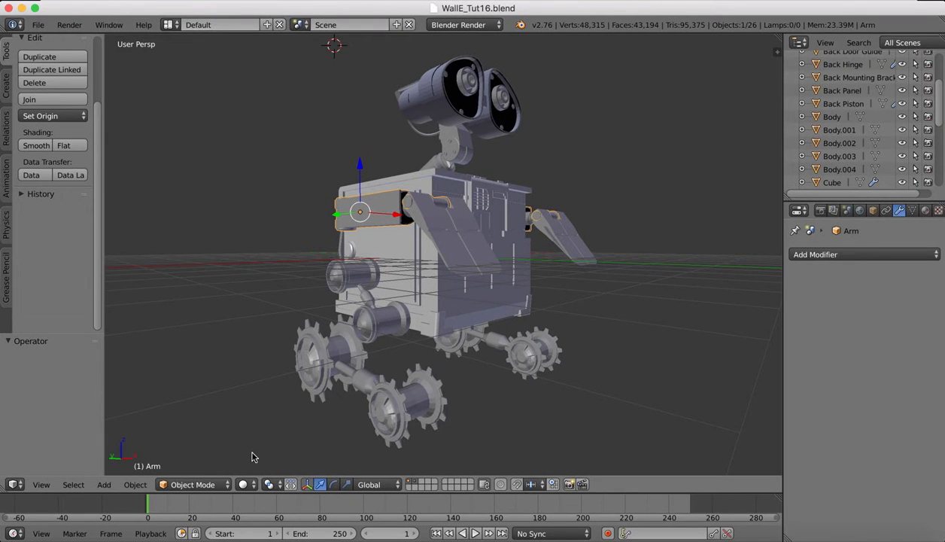
# Add a cube to the scene and scale it uniformly to about 0.514
pyautogui.click(7, 86)
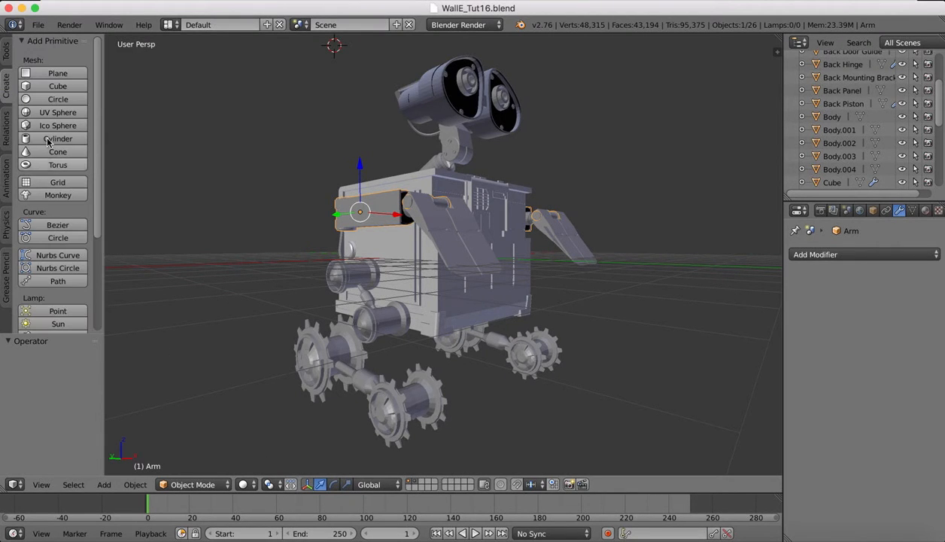
pyautogui.click(54, 87)
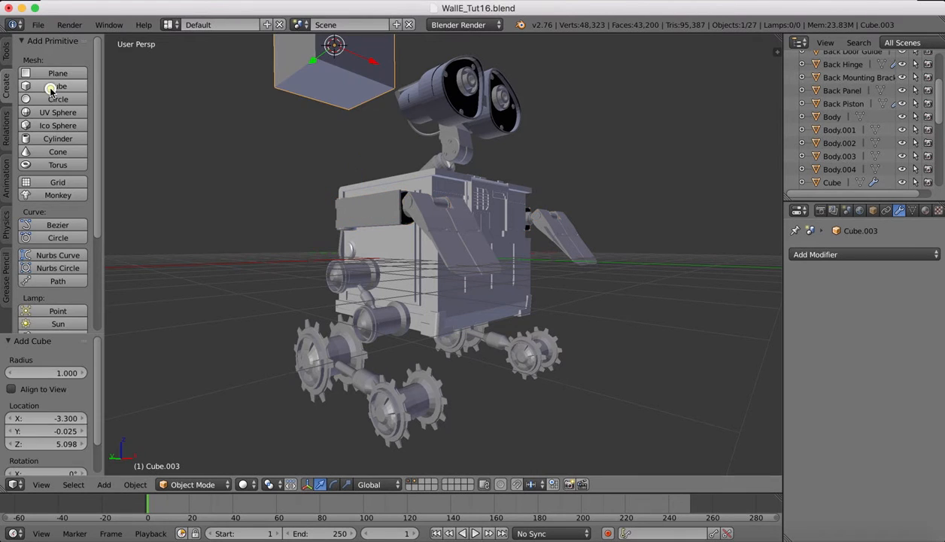
pyautogui.press('s')
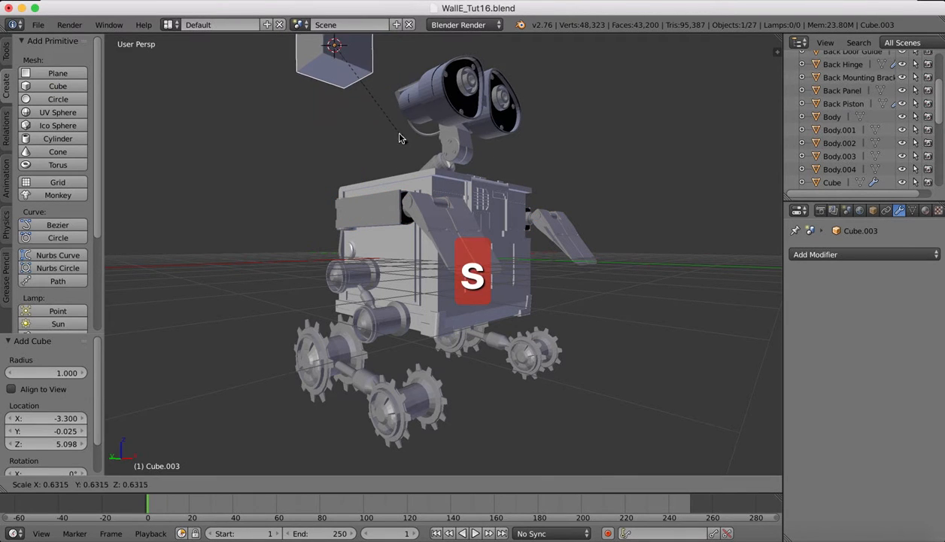
pyautogui.click(382, 123)
# In front view, move the cube below the body so it sits against the inner side of the lower wheel assembly
pyautogui.click(41, 485)
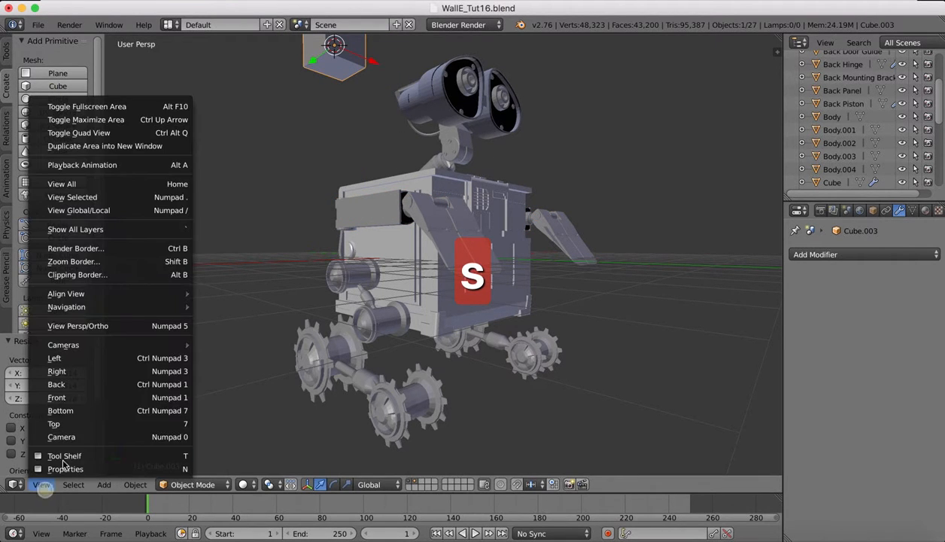
pyautogui.click(64, 392)
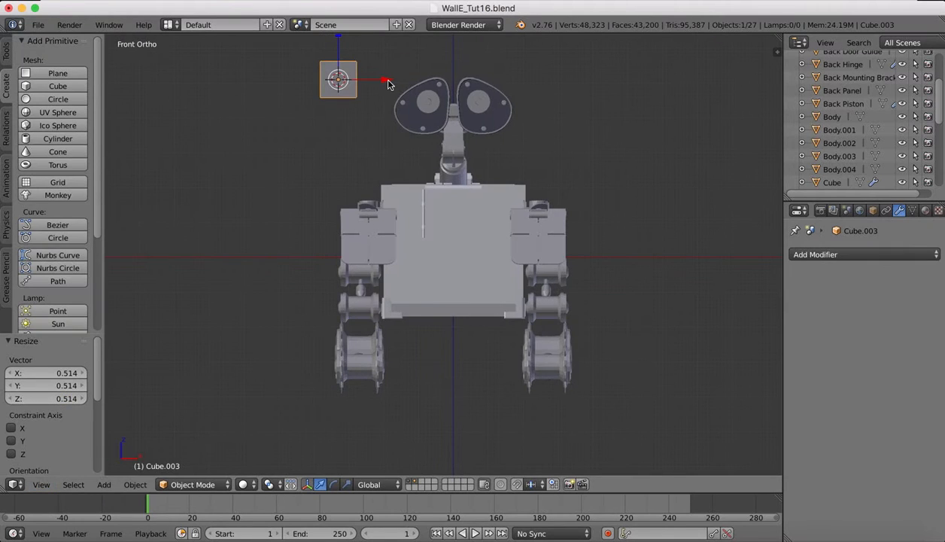
pyautogui.moveTo(389, 85); pyautogui.dragTo(442, 83)
pyautogui.moveTo(390, 41); pyautogui.dragTo(415, 320)
pyautogui.moveTo(439, 360); pyautogui.dragTo(452, 364)
# Scale the cube by about 1.17 along X and about 0.624 along Z into a flat block
pyautogui.press('s')
pyautogui.press('x')
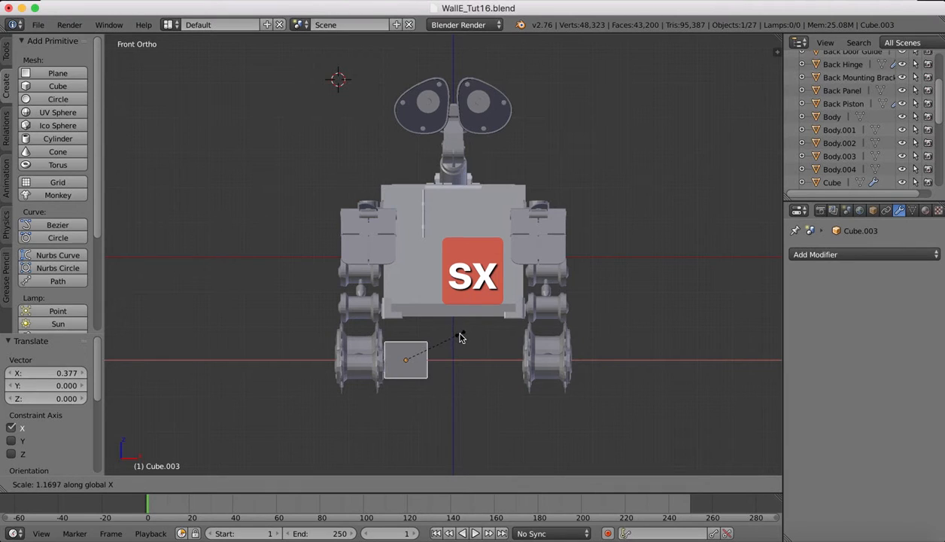
pyautogui.click(461, 337)
pyautogui.press('s')
pyautogui.press('z')
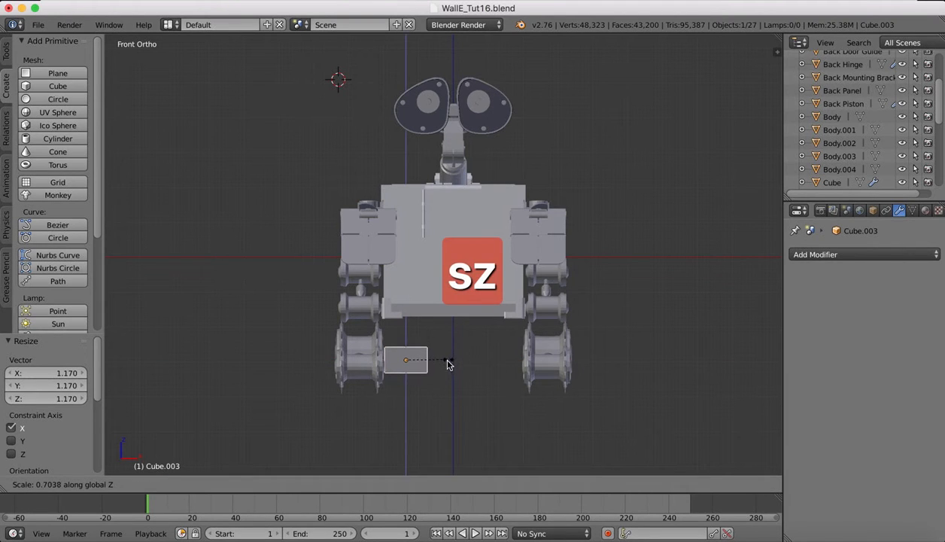
pyautogui.click(441, 377)
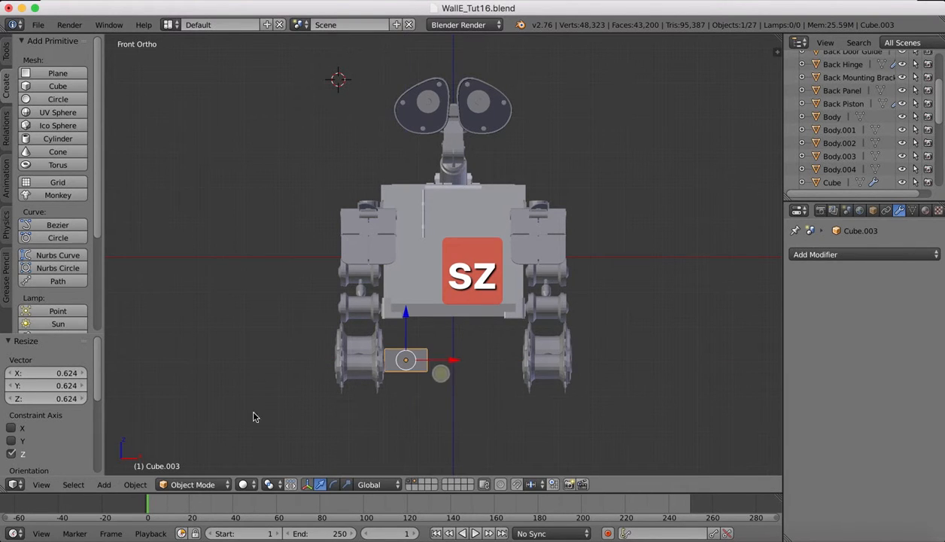
# In right view, scale the block by about 0.28 along Y and move it about -1.036 along Y, close to the small front wheel
pyautogui.click(41, 486)
pyautogui.click(64, 367)
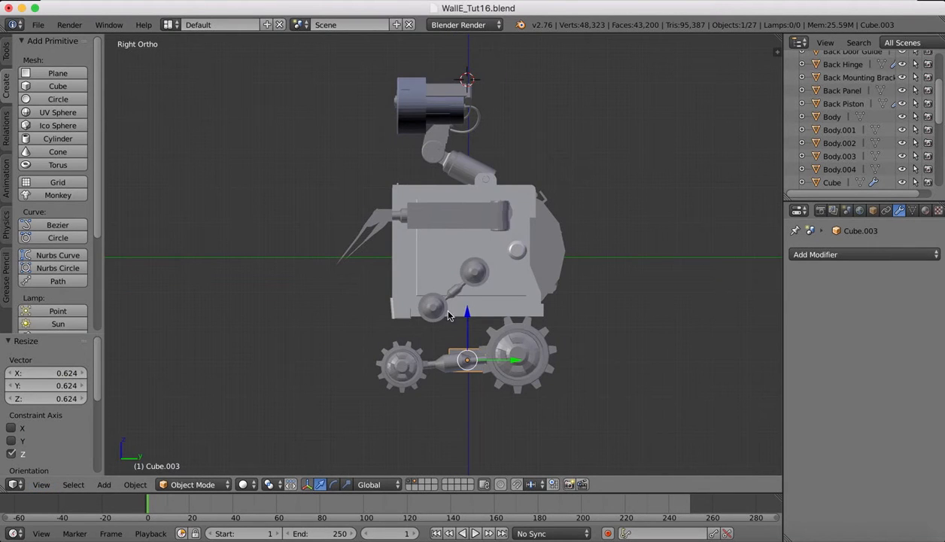
pyautogui.press('s')
pyautogui.press('y')
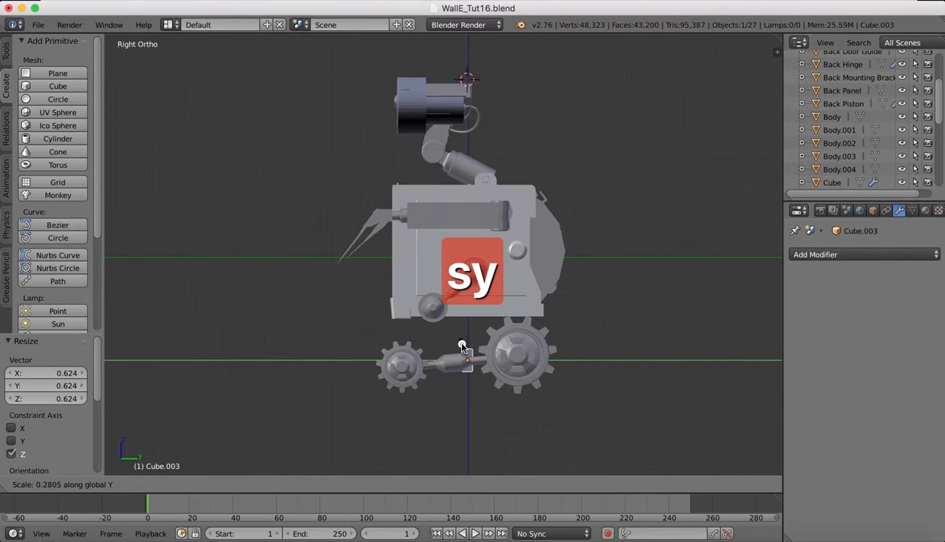
pyautogui.click(462, 346)
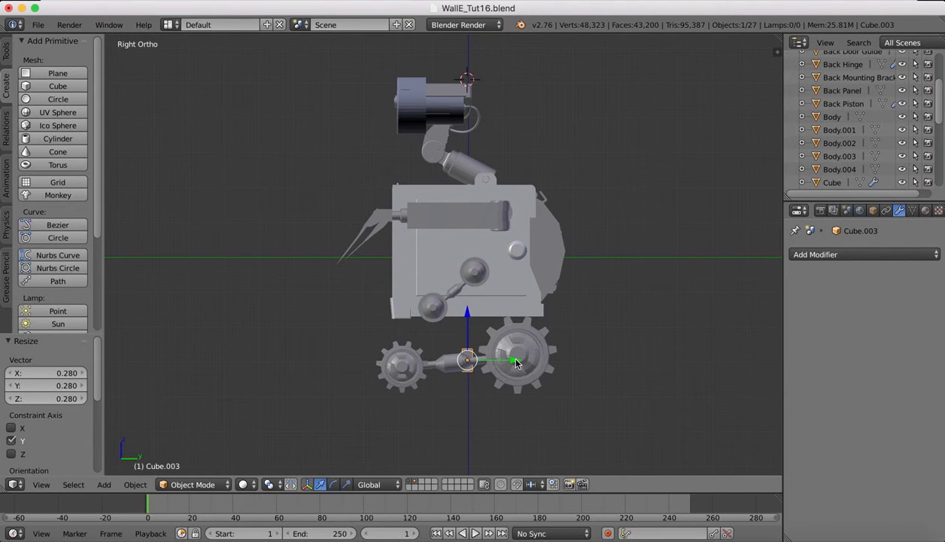
pyautogui.press('g')
pyautogui.press('y')
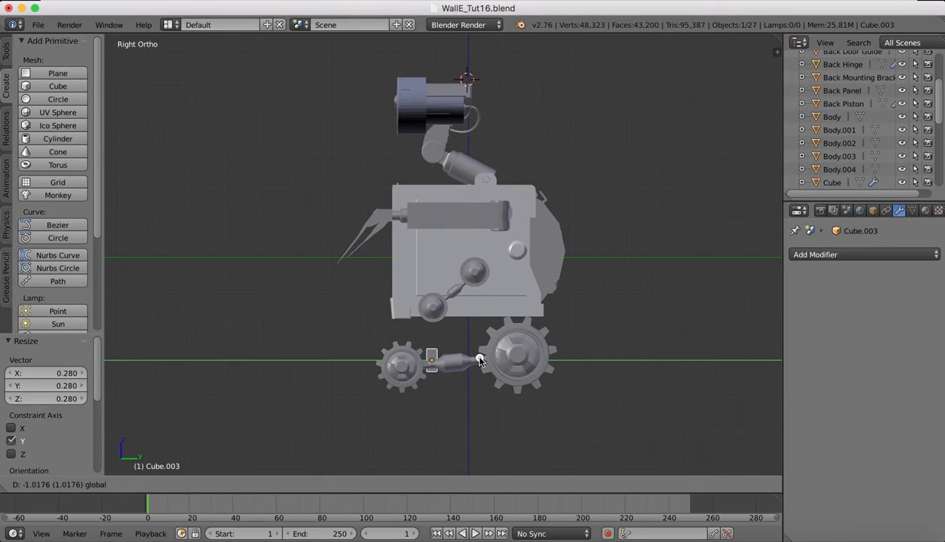
pyautogui.click(480, 361)
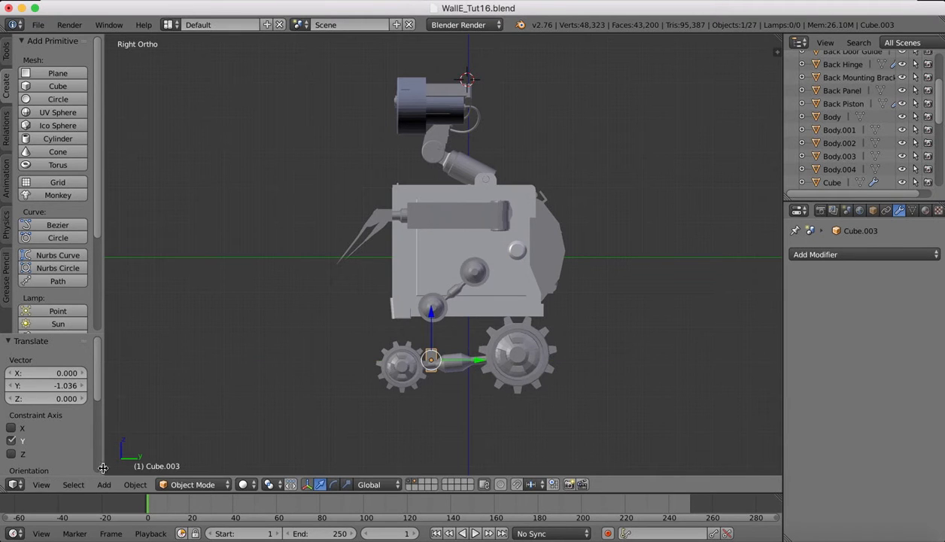
# In Edit Mode, add one vertical loop cut to the block, slightly off centre away from the wheel
pyautogui.click(42, 484)
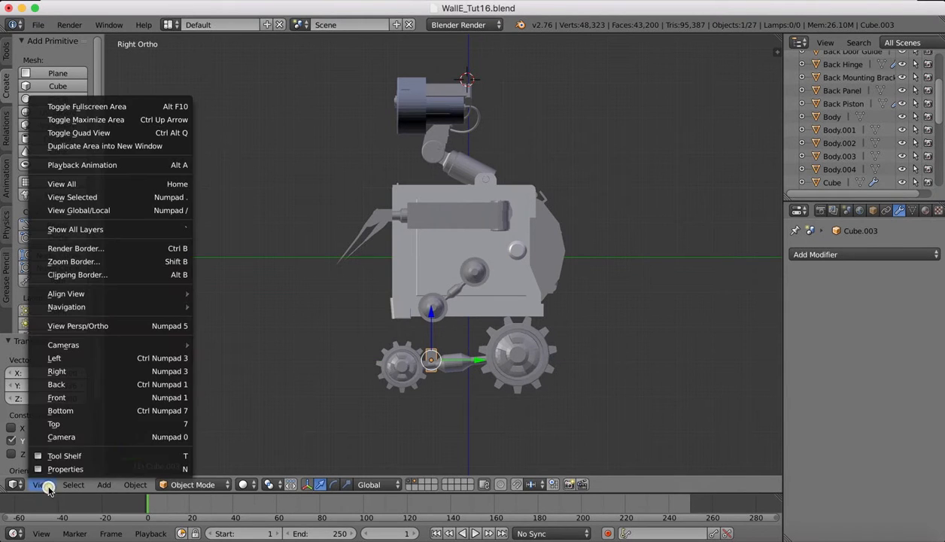
pyautogui.click(63, 396)
pyautogui.scroll(3, 408, 362)
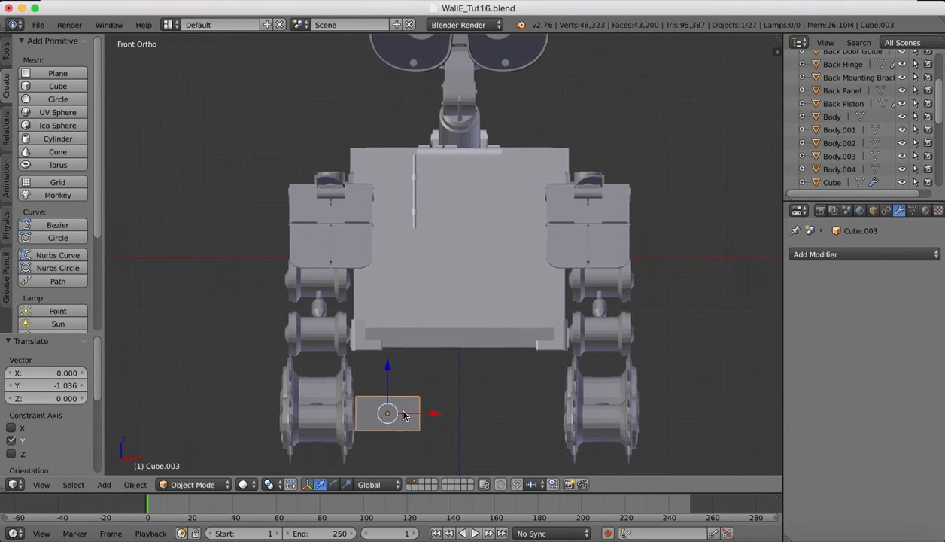
pyautogui.keyDown('shift'); pyautogui.scroll(-5, 405, 415); pyautogui.keyUp('shift')
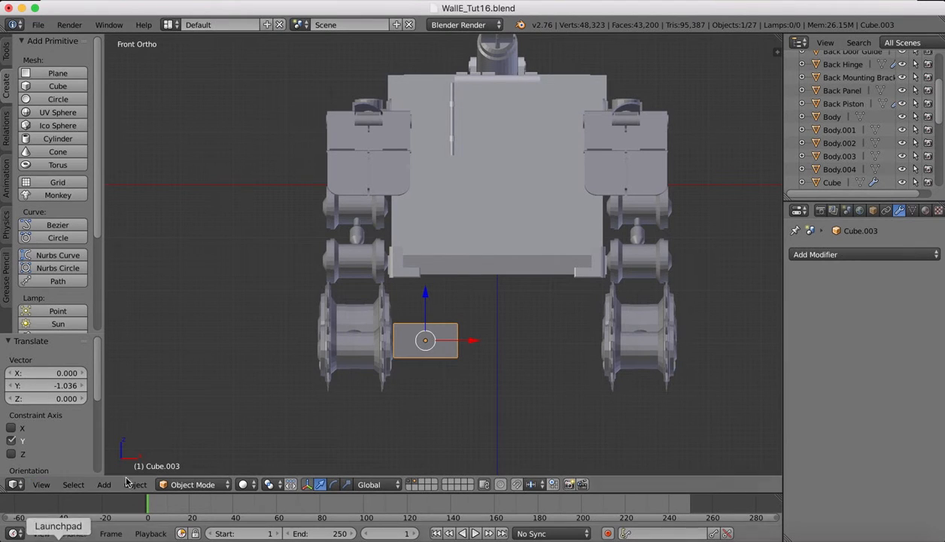
pyautogui.click(187, 484)
pyautogui.click(200, 449)
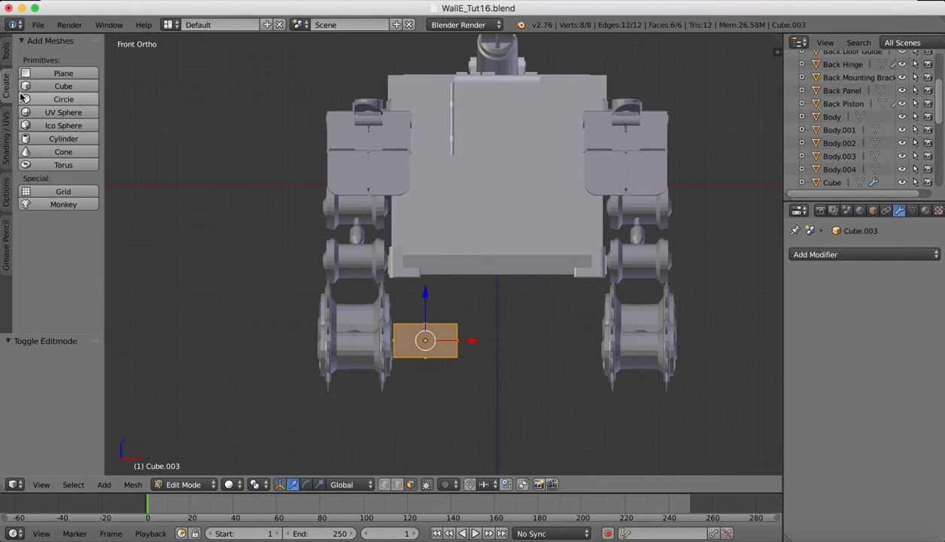
pyautogui.click(6, 55)
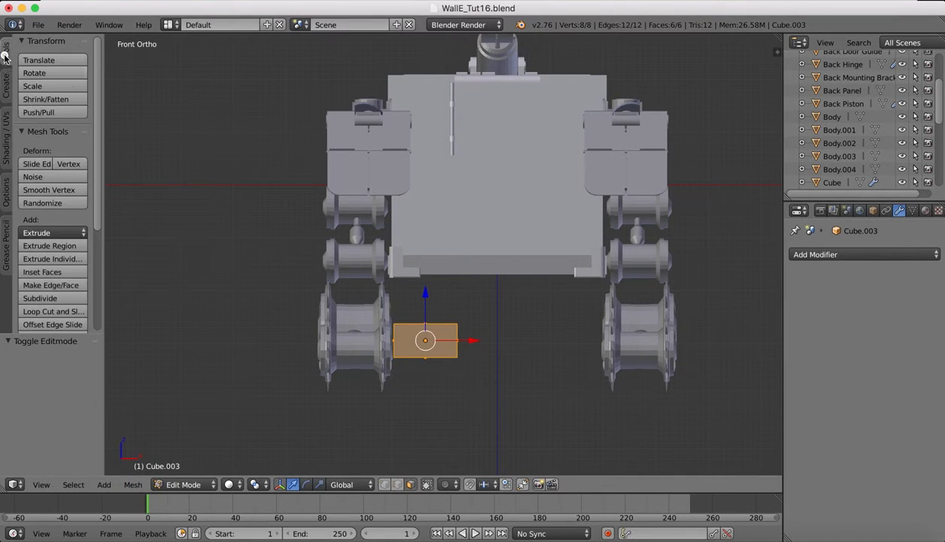
pyautogui.click(43, 311)
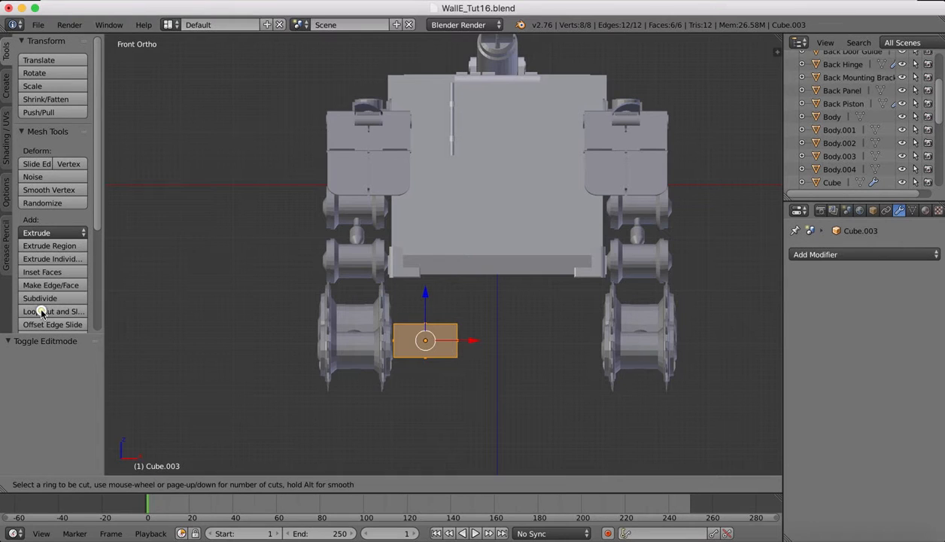
pyautogui.click(425, 332)
pyautogui.click(430, 336)
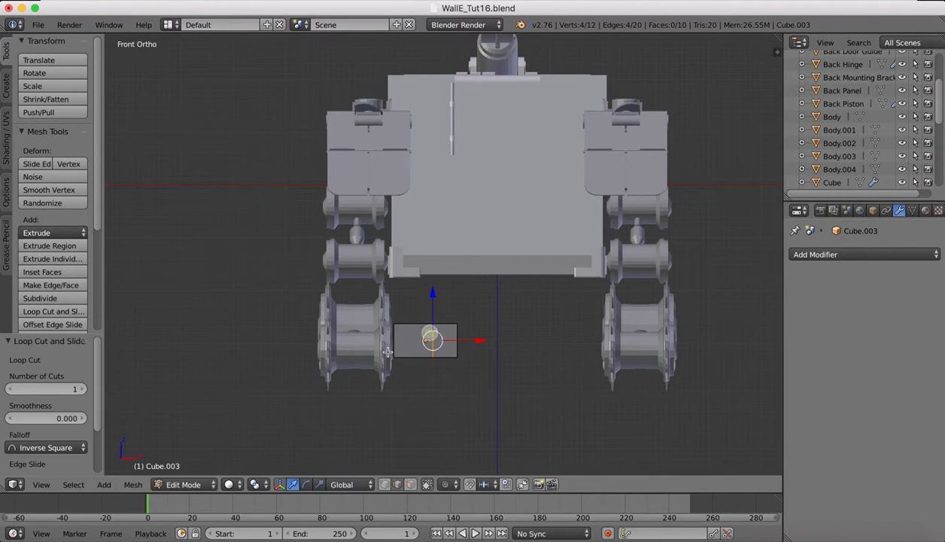
# Extrude the top face of the block's inner section upward by about 0.438
pyautogui.press('a')
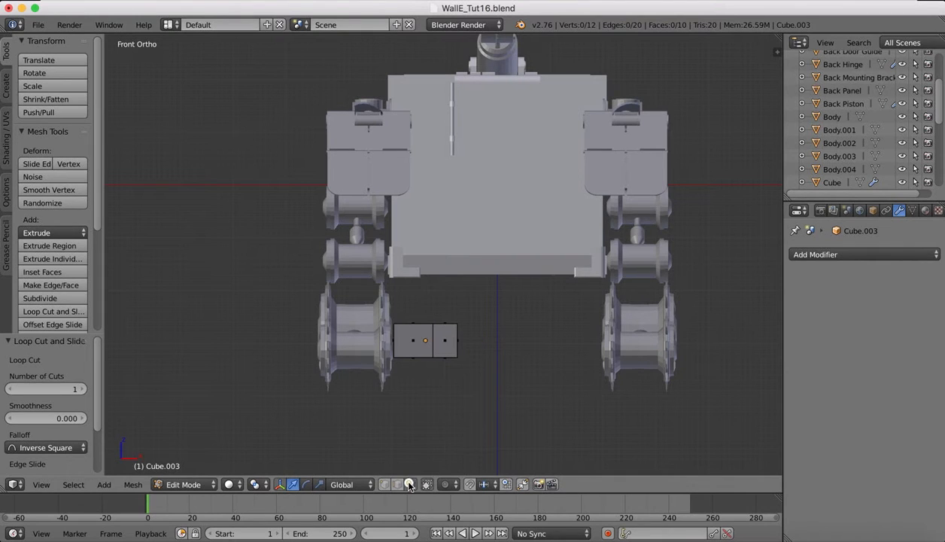
pyautogui.moveTo(461, 322); pyautogui.dragTo(447, 327, button='middle')
pyautogui.rightClick(447, 327)
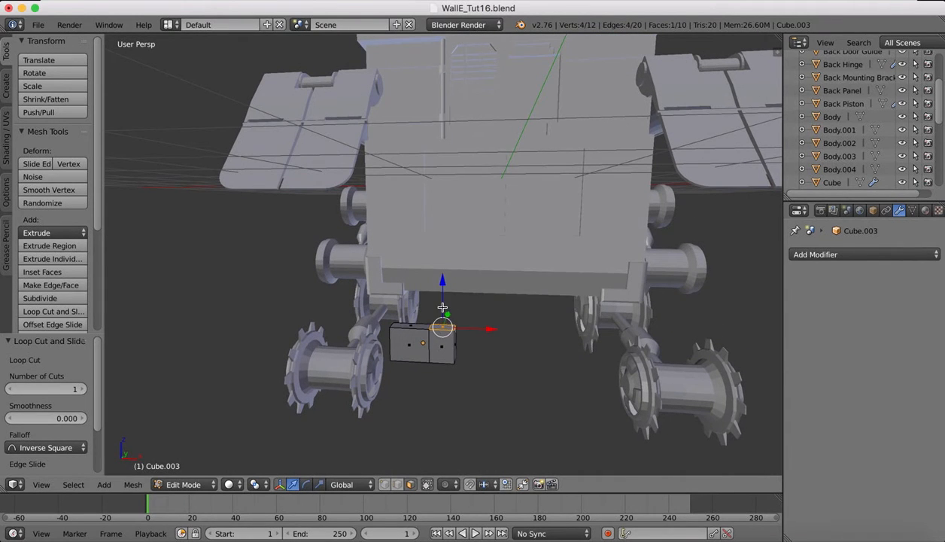
pyautogui.press('e')
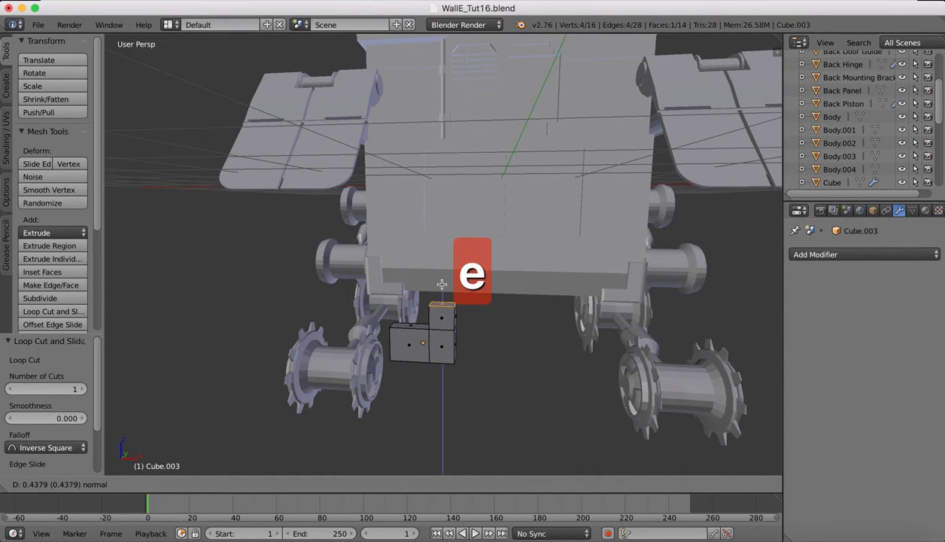
pyautogui.click(443, 306)
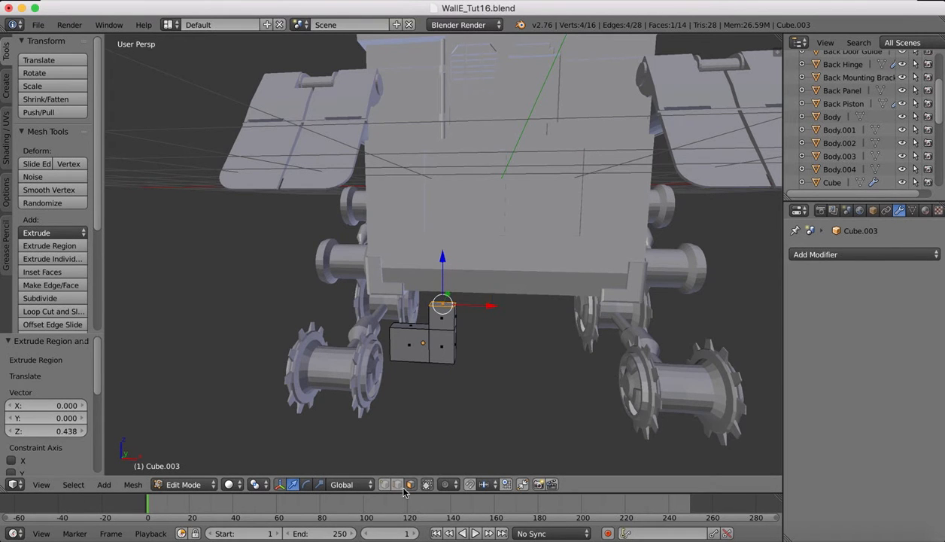
# Bevel the bracket's lower inner edge with an offset of about 0.993 and one segment
pyautogui.hscroll(-5, 454, 371)
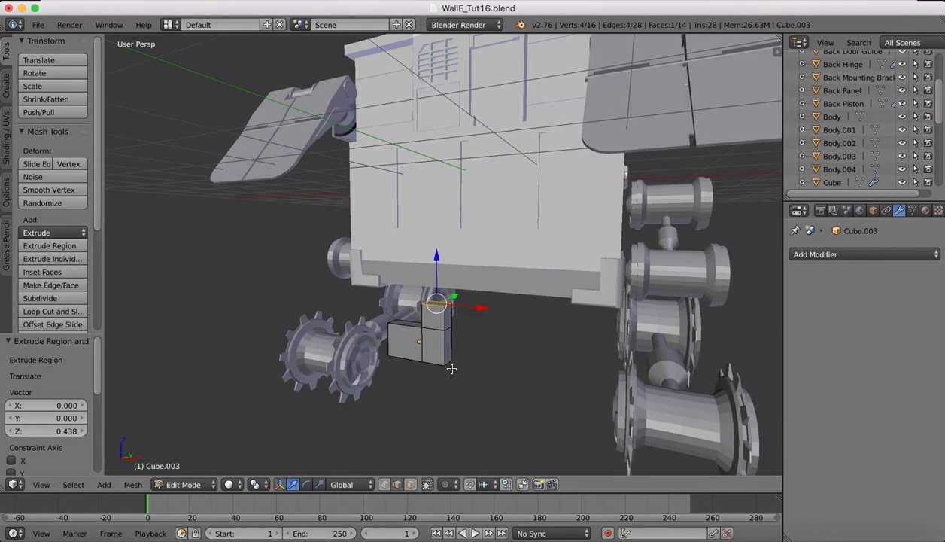
pyautogui.rightClick(449, 364)
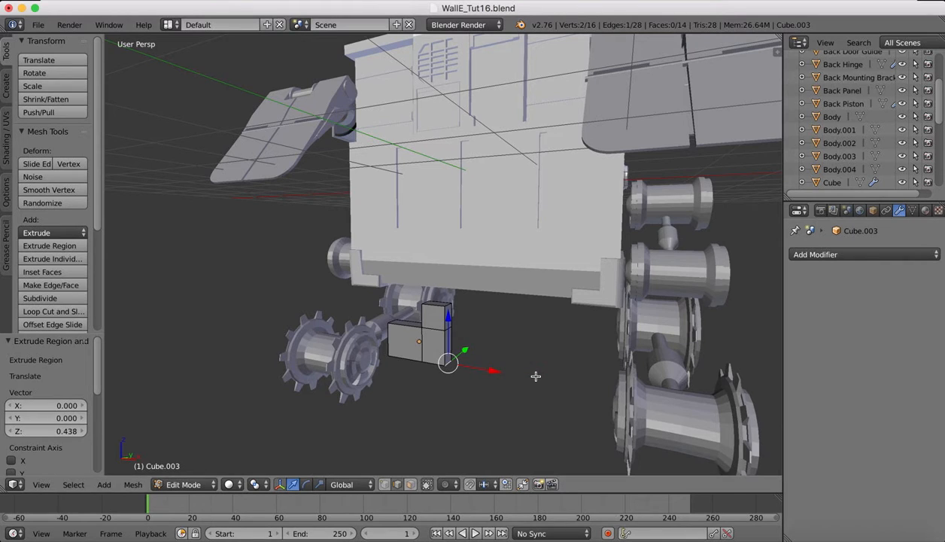
pyautogui.hotkey('ctrl', 'b')
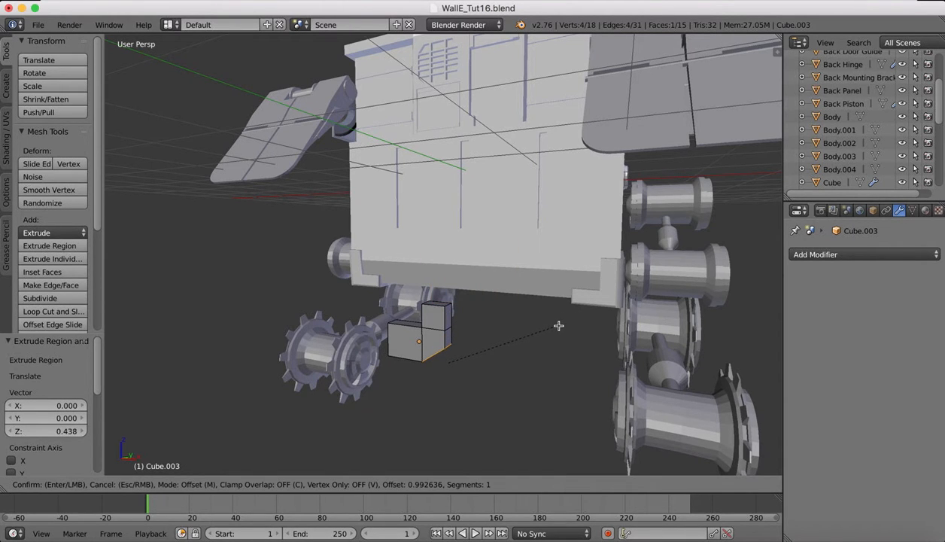
pyautogui.click(558, 325)
# Compare the bracket's front profile with the blueprint in Preview, and return to Blender
pyautogui.click(42, 484)
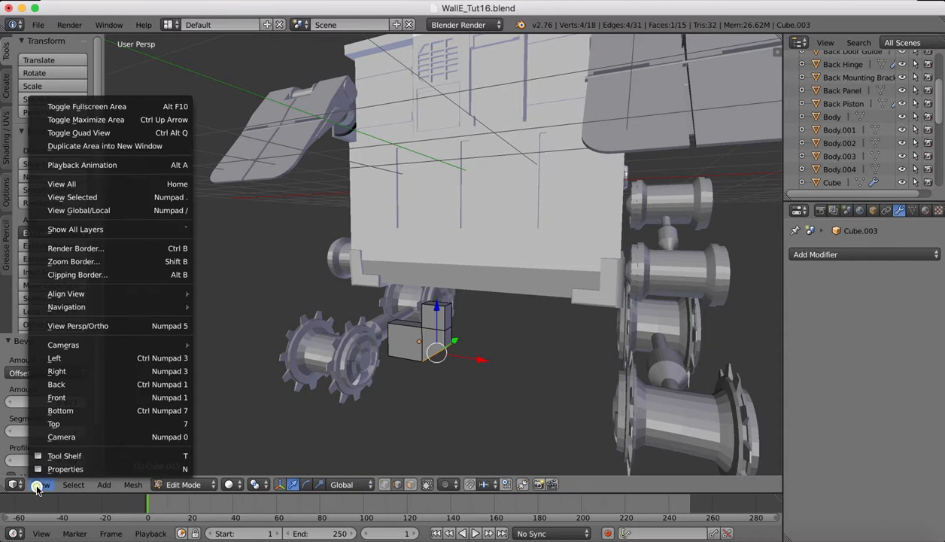
pyautogui.click(60, 397)
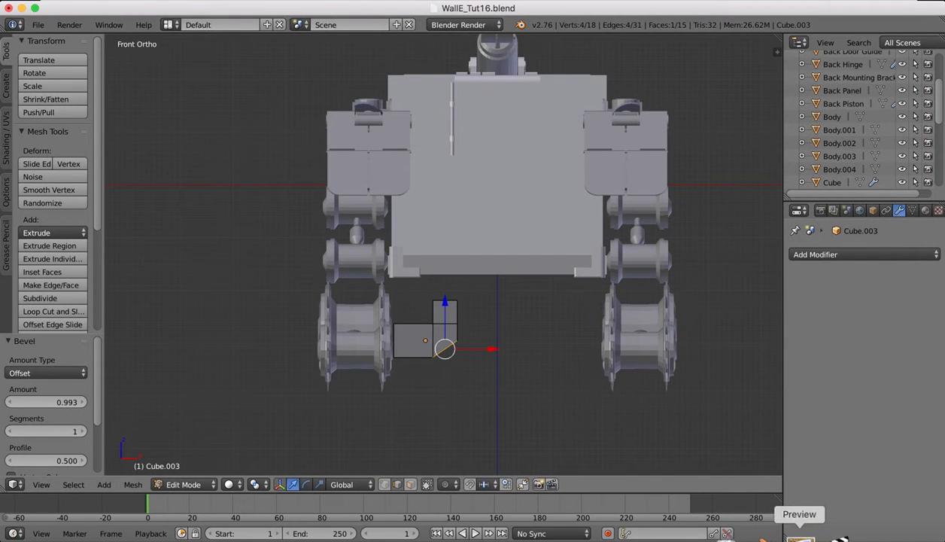
pyautogui.click(800, 538)
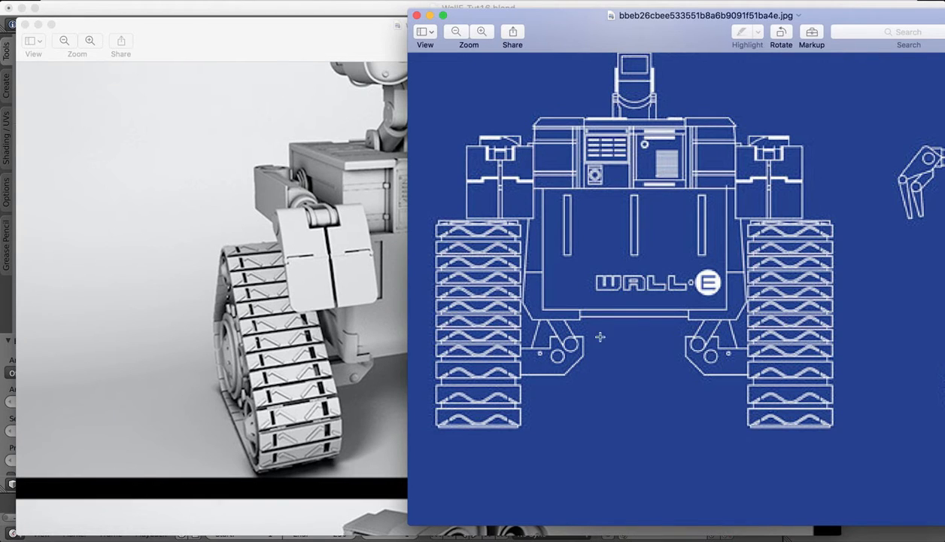
pyautogui.click(790, 536)
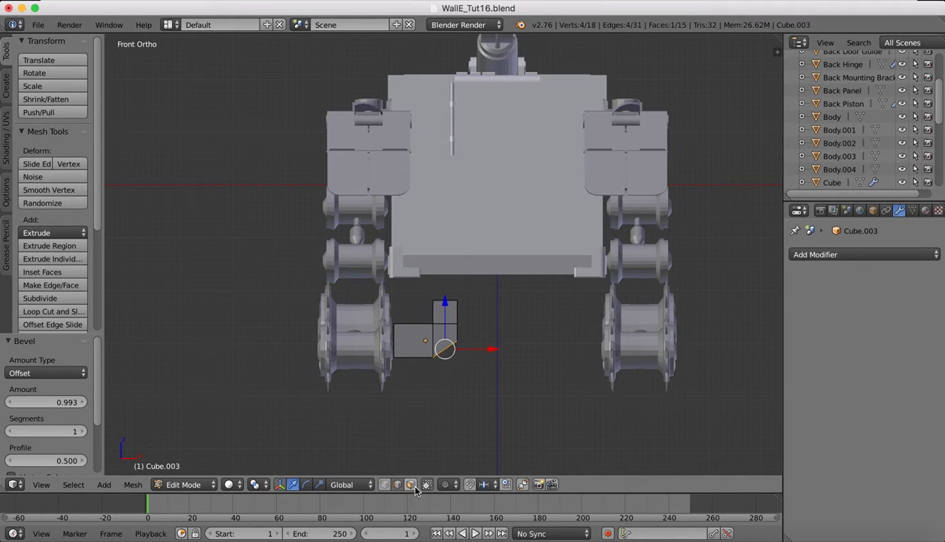
# Lower the top face of the bracket's outer section by about 0.167 along Z and switch to the front view
pyautogui.moveTo(417, 316); pyautogui.dragTo(419, 315, button='middle')
pyautogui.rightClick(417, 329)
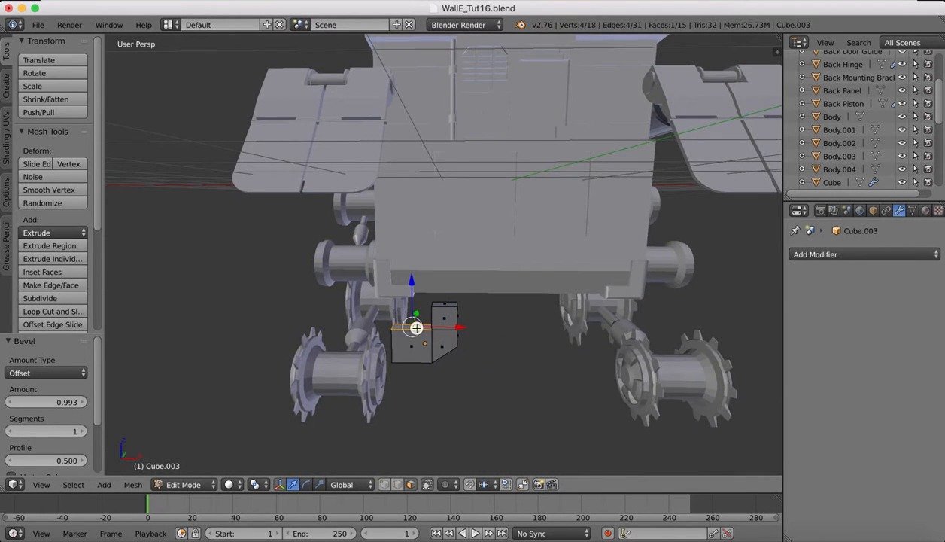
pyautogui.moveTo(413, 286); pyautogui.dragTo(413, 295)
pyautogui.click(41, 485)
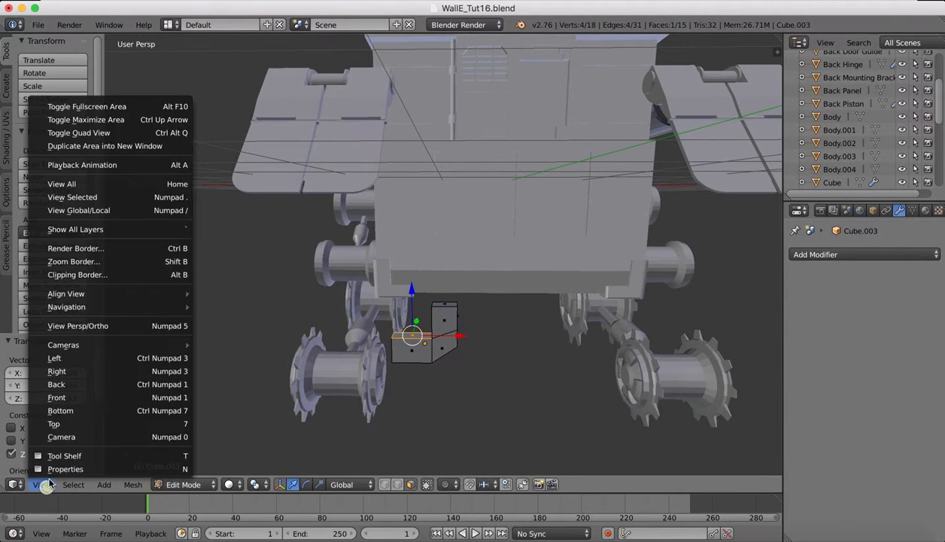
pyautogui.click(66, 397)
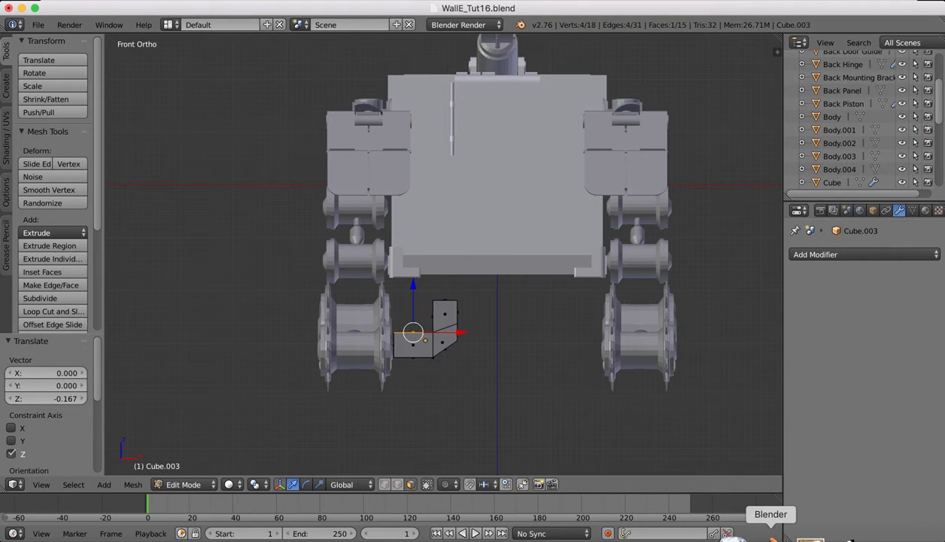
# Examine the bracket's shape and placement in the render and blueprint references in Preview, and return to Blender
pyautogui.click(794, 536)
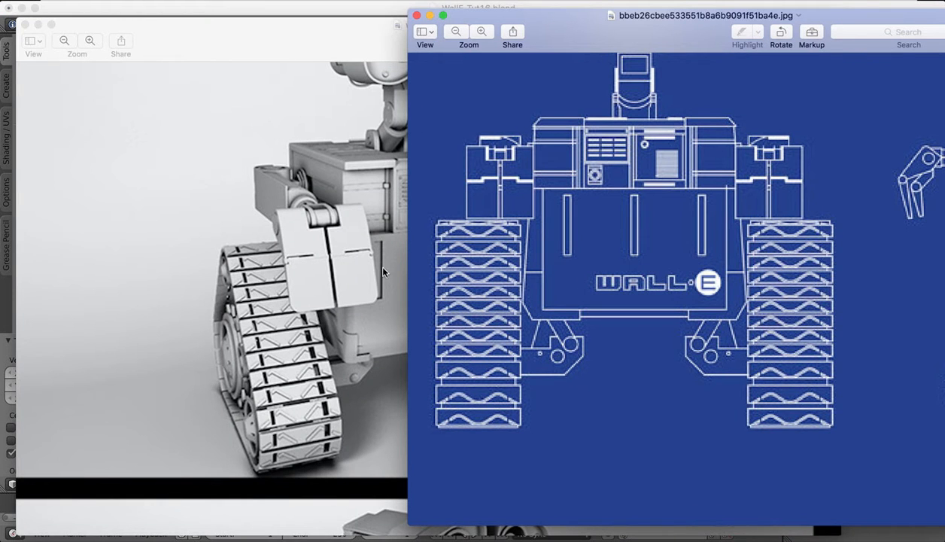
pyautogui.scroll(-10, 268, 264)
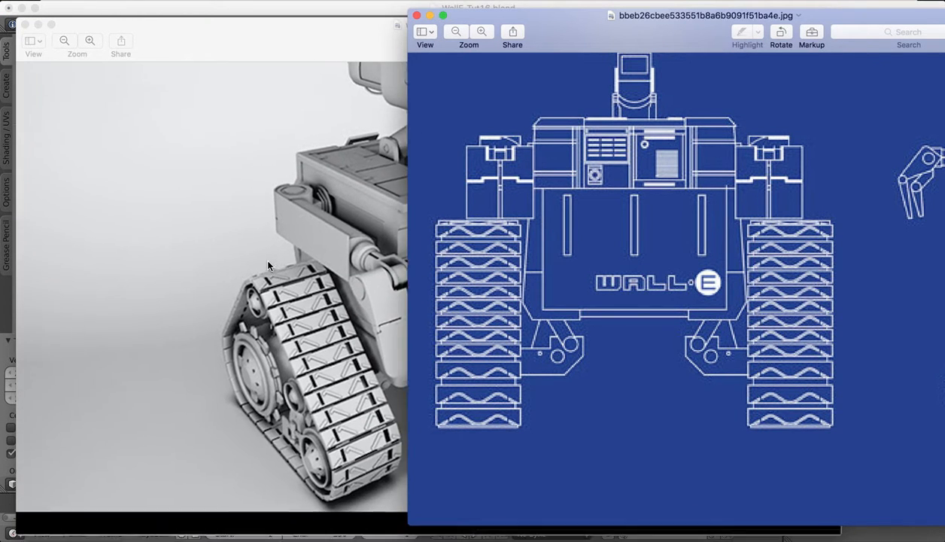
pyautogui.scroll(-15, 268, 265)
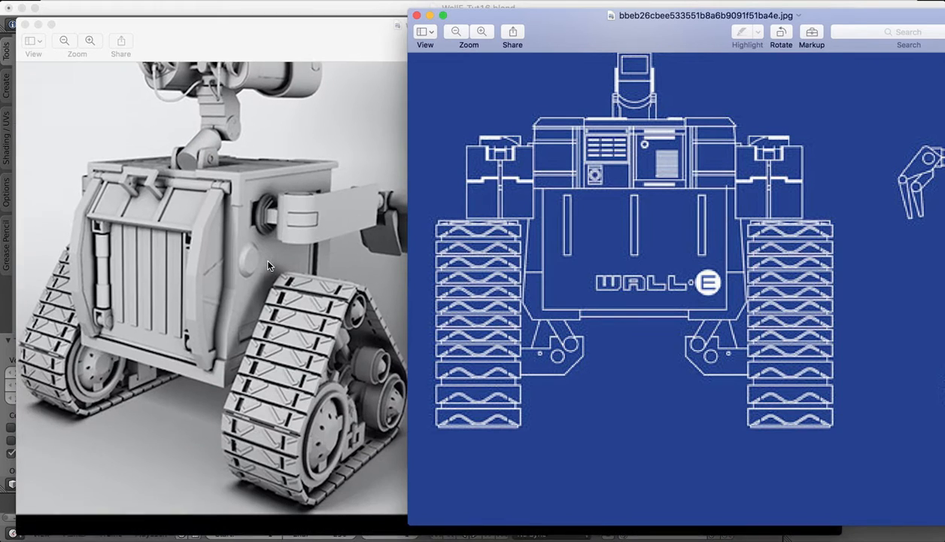
pyautogui.scroll(-5, 268, 265)
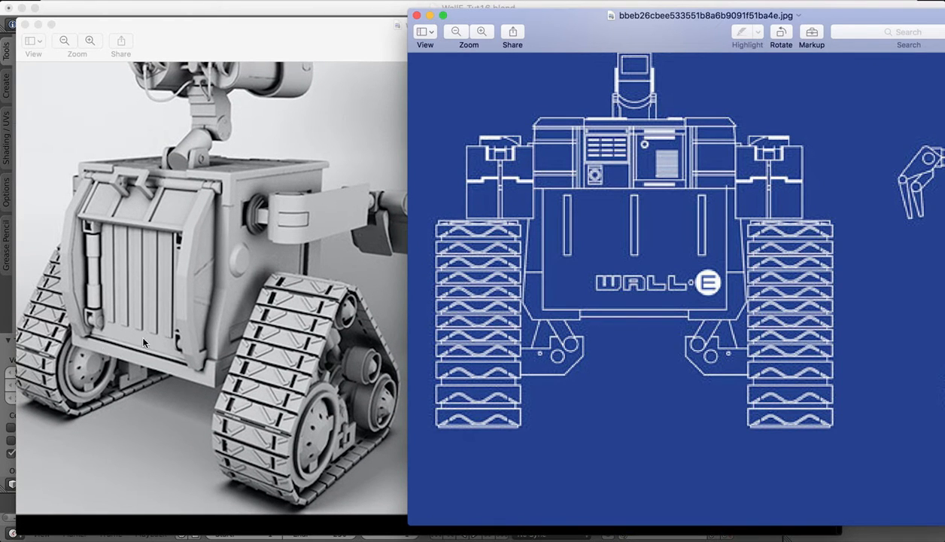
pyautogui.scroll(-15, 247, 257)
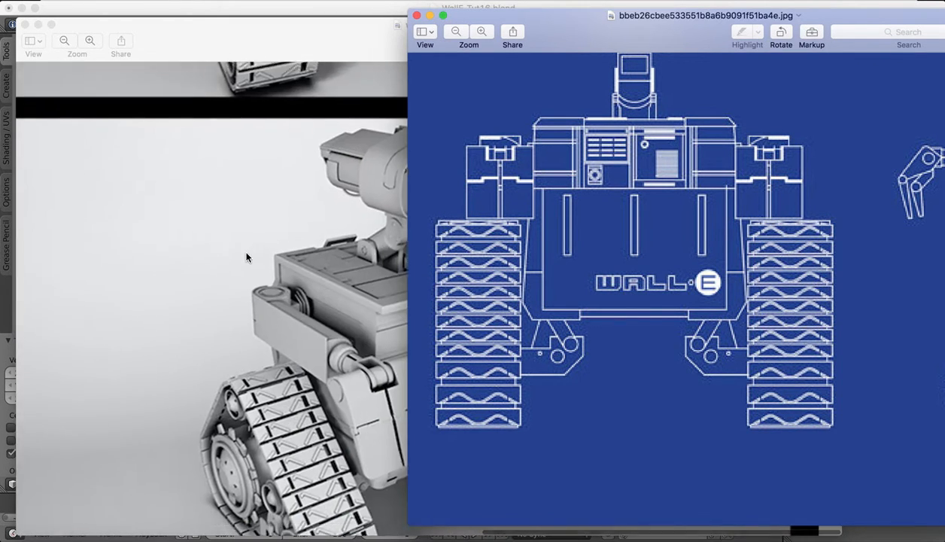
pyautogui.scroll(-2, 247, 257)
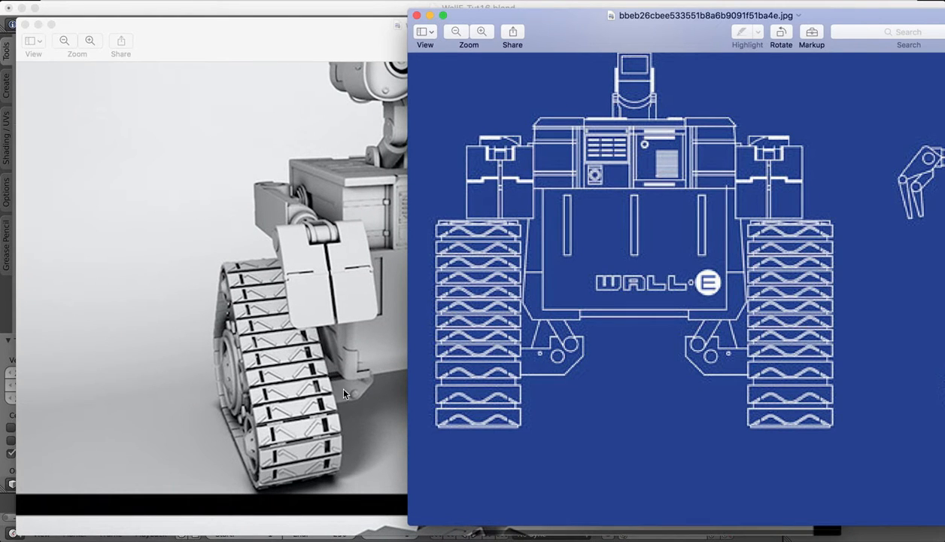
pyautogui.scroll(-2, 330, 367)
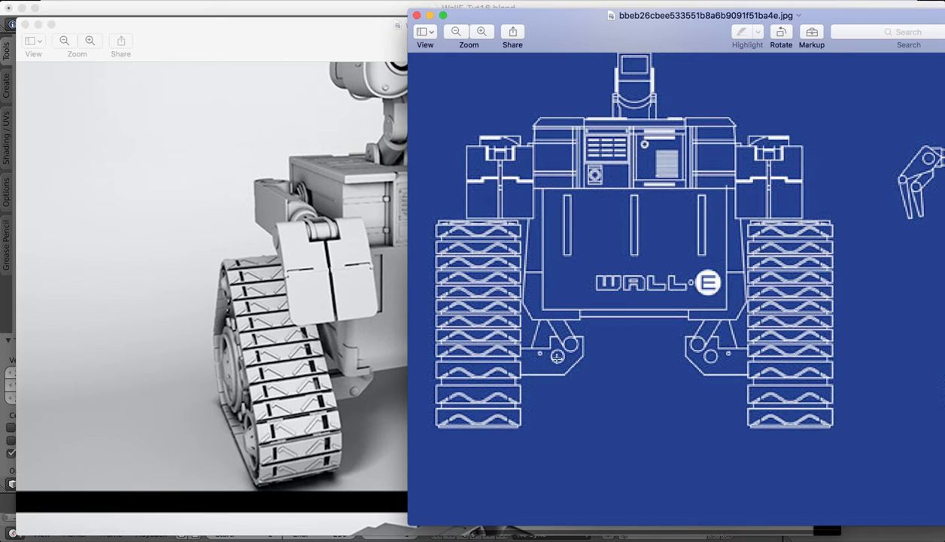
pyautogui.scroll(-15, 547, 375)
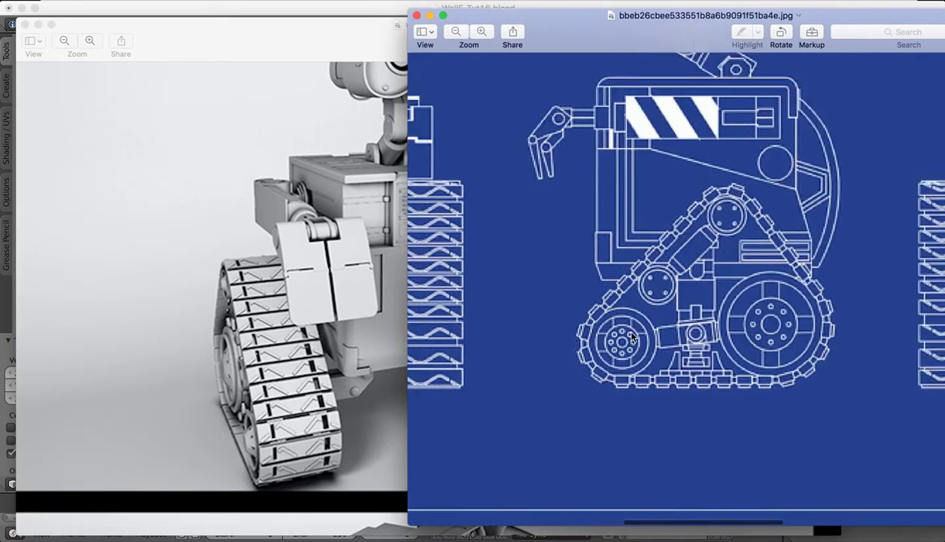
pyautogui.scroll(10, 632, 336)
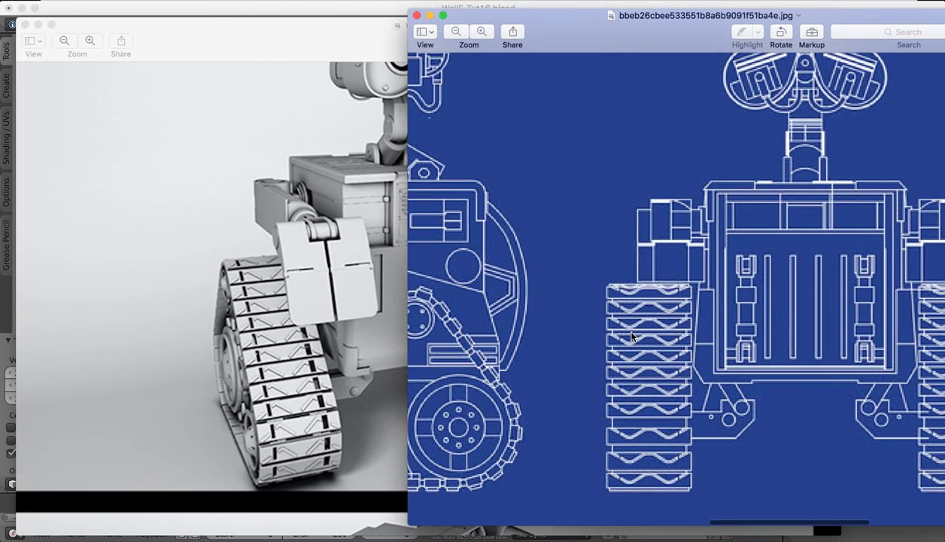
pyautogui.hscroll(10, 730, 406)
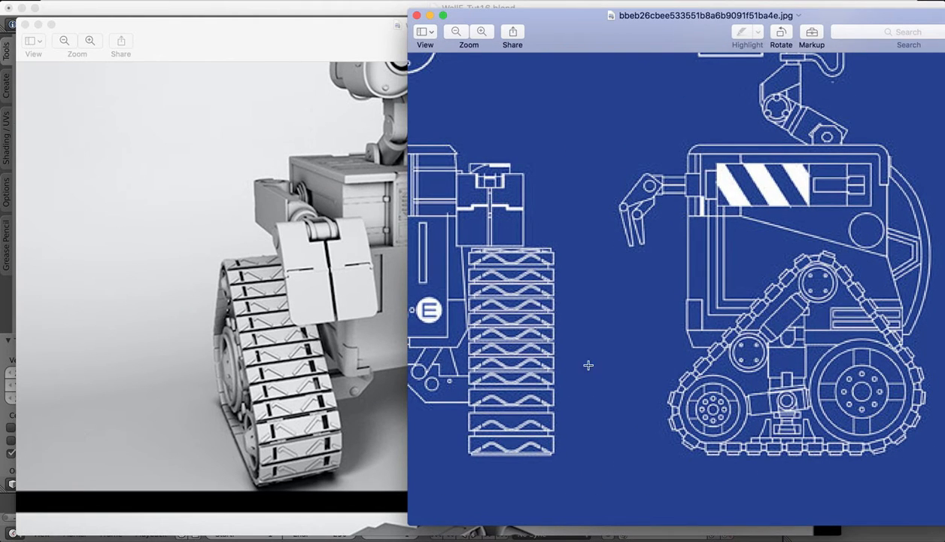
pyautogui.hscroll(-10, 774, 353)
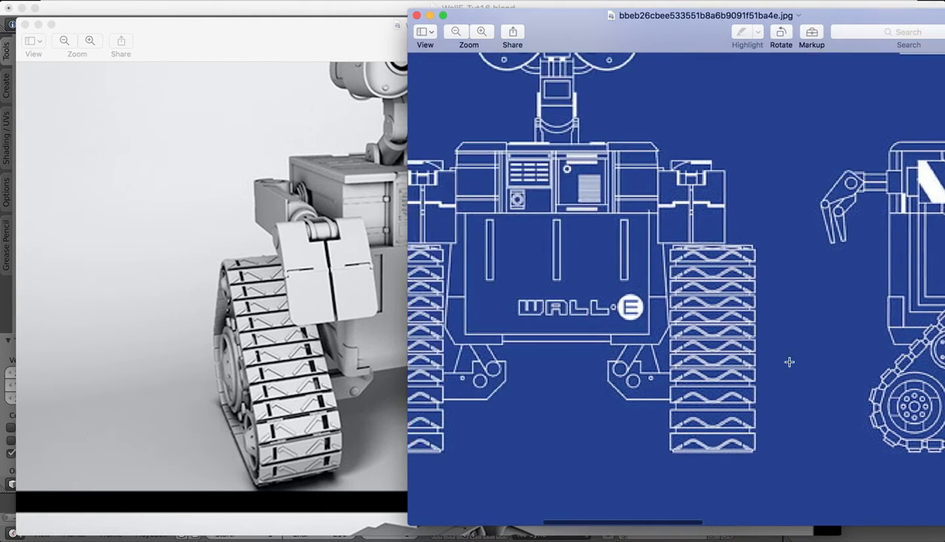
pyautogui.scroll(-5, 280, 249)
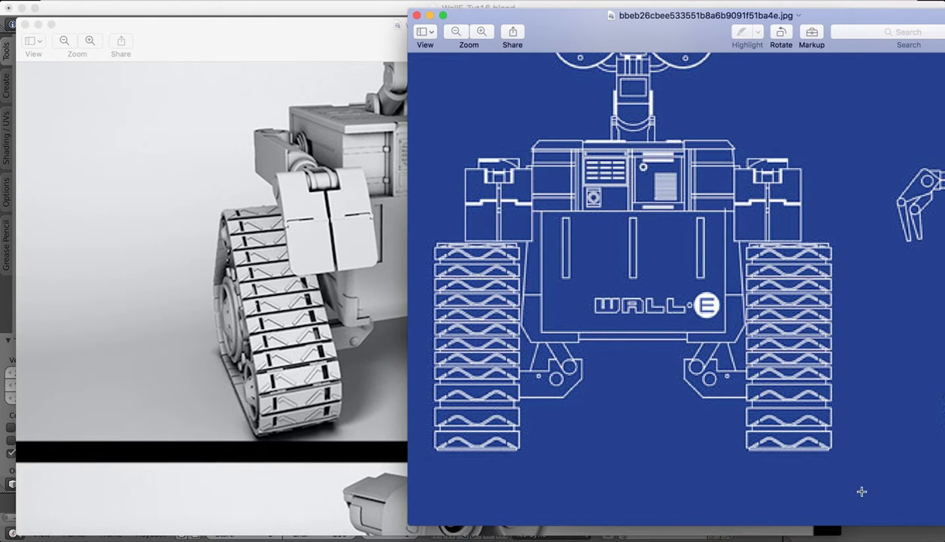
pyautogui.click(771, 536)
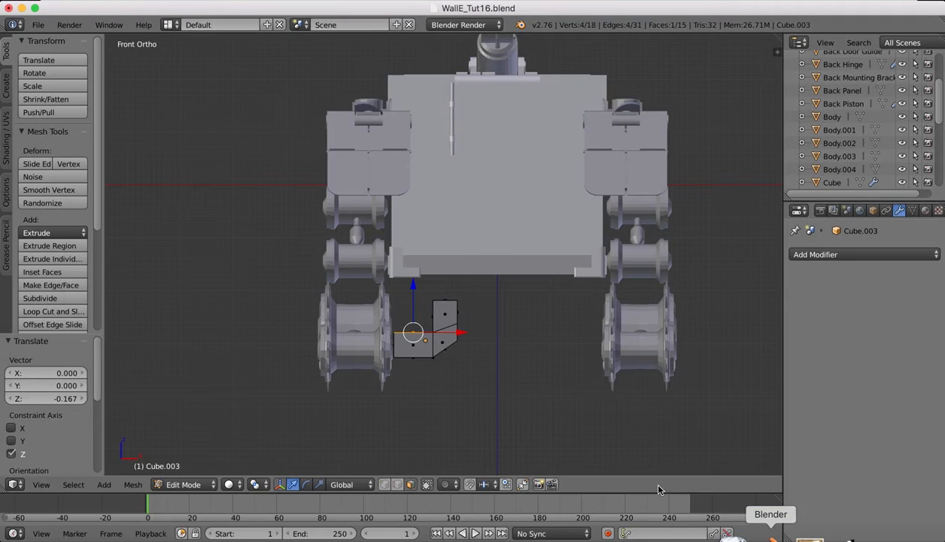
# In Object Mode, add a Mirror modifier to the bracket with only the Y axis enabled
pyautogui.click(172, 484)
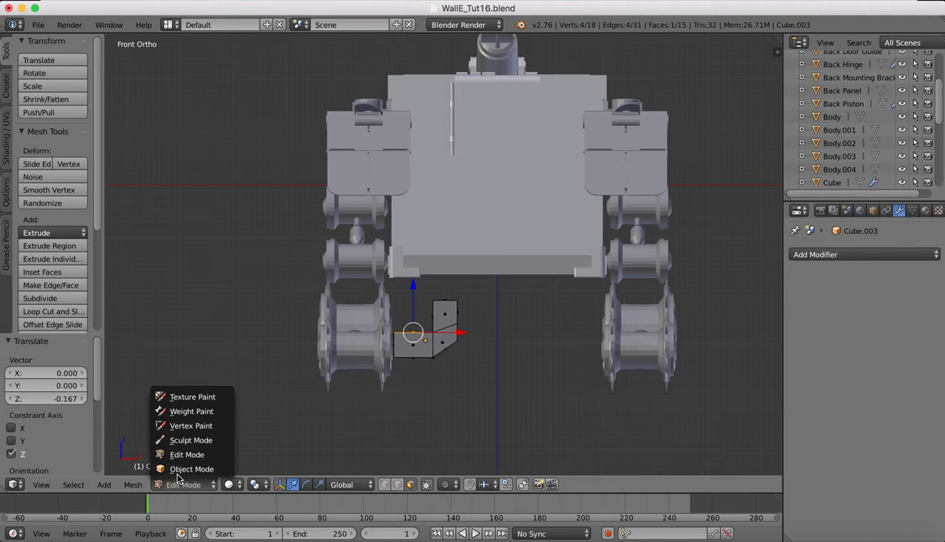
pyautogui.click(179, 470)
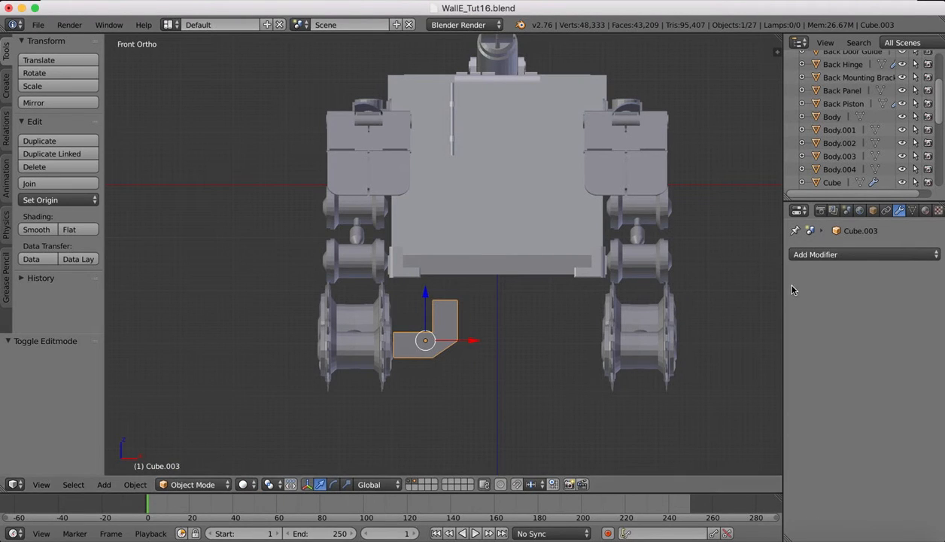
pyautogui.click(827, 257)
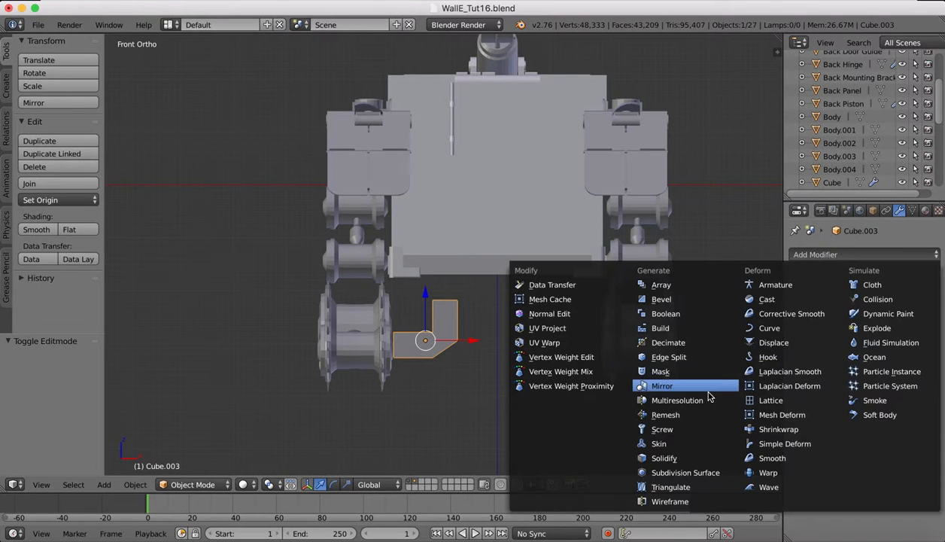
pyautogui.click(664, 385)
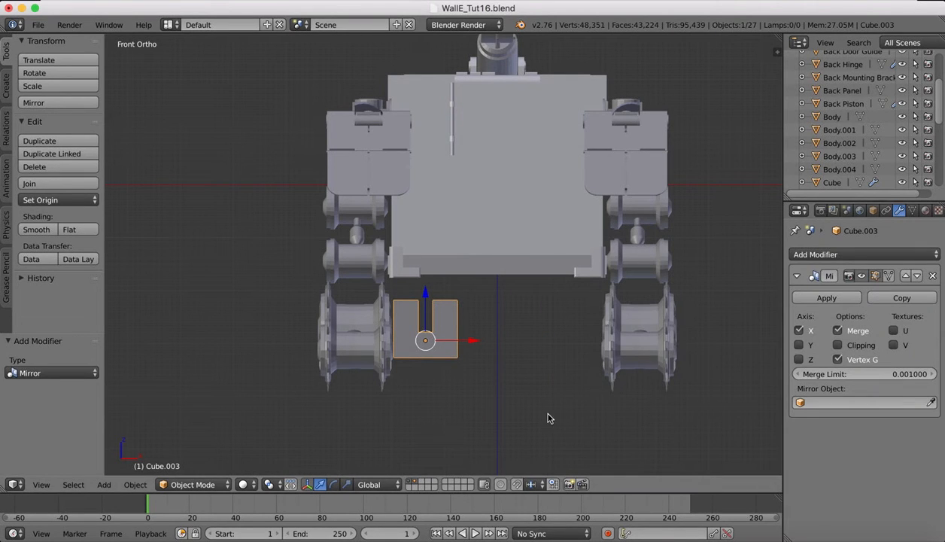
pyautogui.click(799, 331)
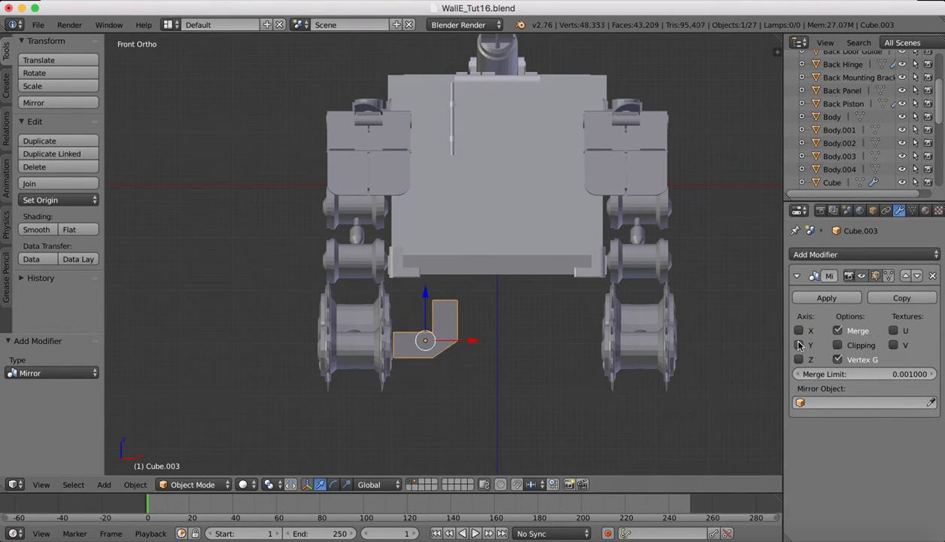
pyautogui.click(800, 345)
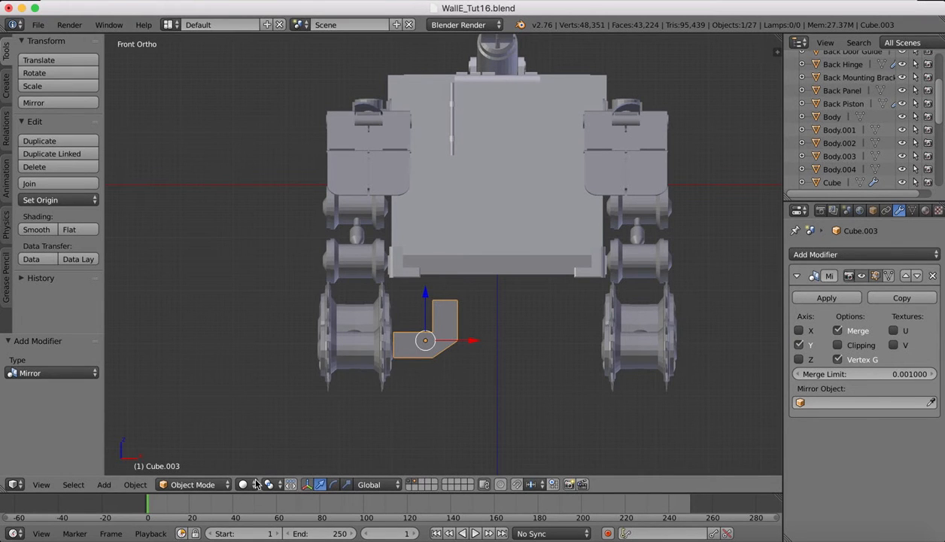
# Move the bracket about -0.079 along Y and set Cylinder.001 as its mirror object
pyautogui.hscroll(10, 489, 346)
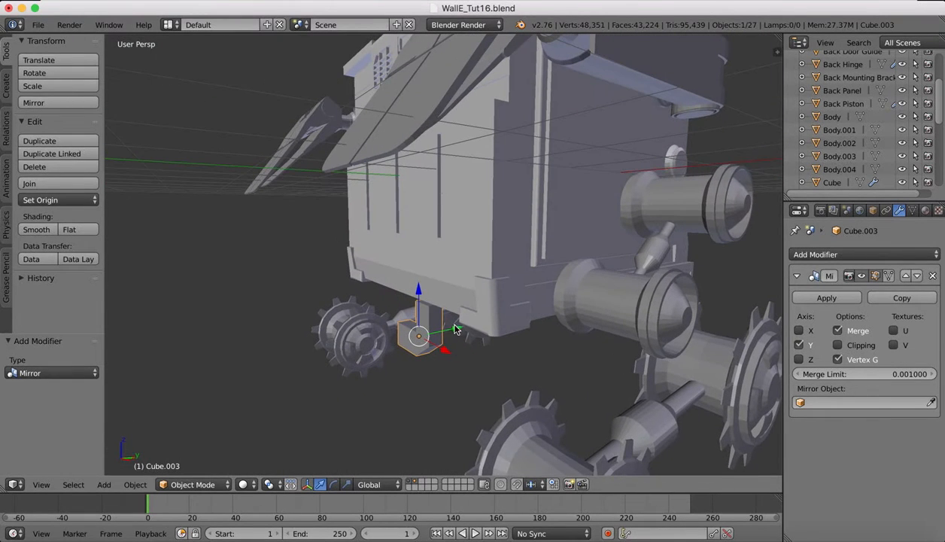
pyautogui.moveTo(455, 329)
pyautogui.mouseDown()
pyautogui.moveTo(433, 328)
pyautogui.moveTo(450, 329)
pyautogui.mouseUp()
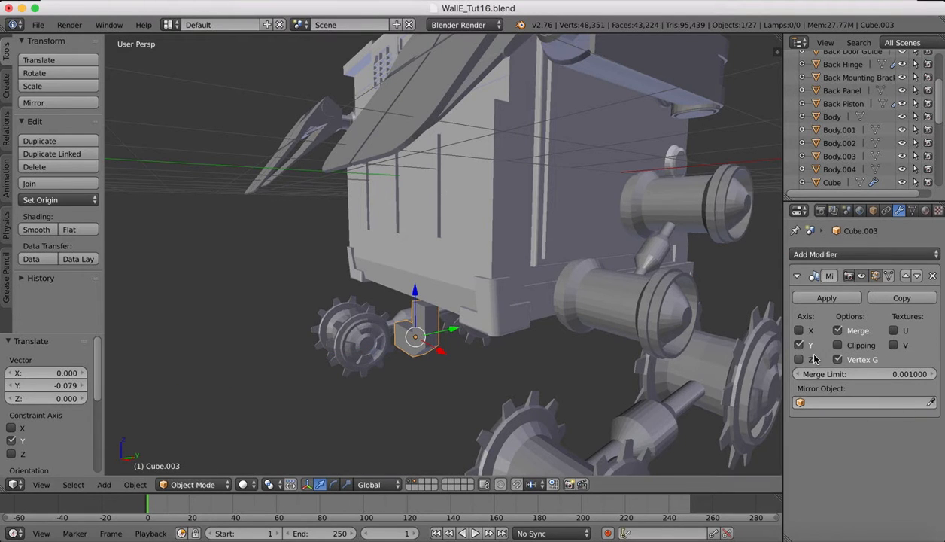
pyautogui.click(933, 404)
pyautogui.click(361, 349)
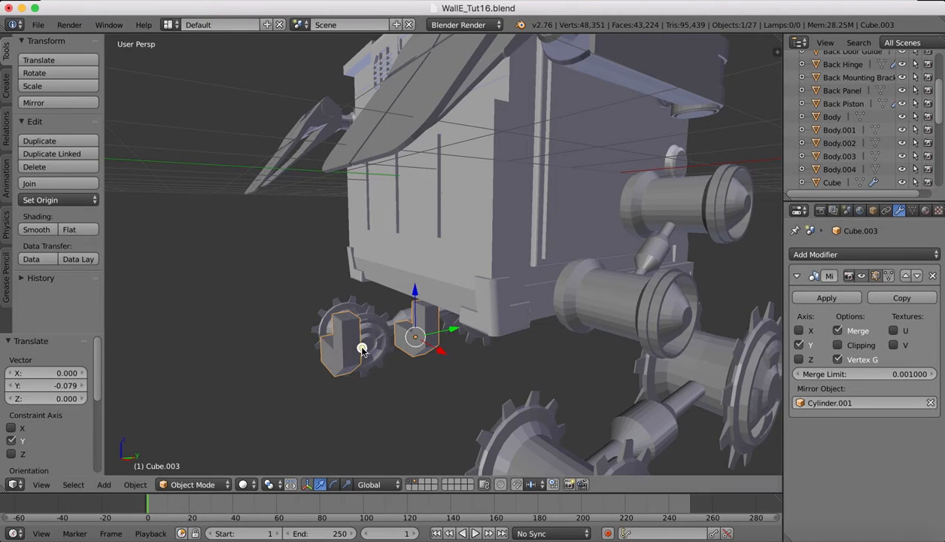
# Space the mirrored brackets by moving the original about -1.646 and another -0.110 along Y, and apply the Mirror modifier
pyautogui.moveTo(454, 332); pyautogui.dragTo(369, 343)
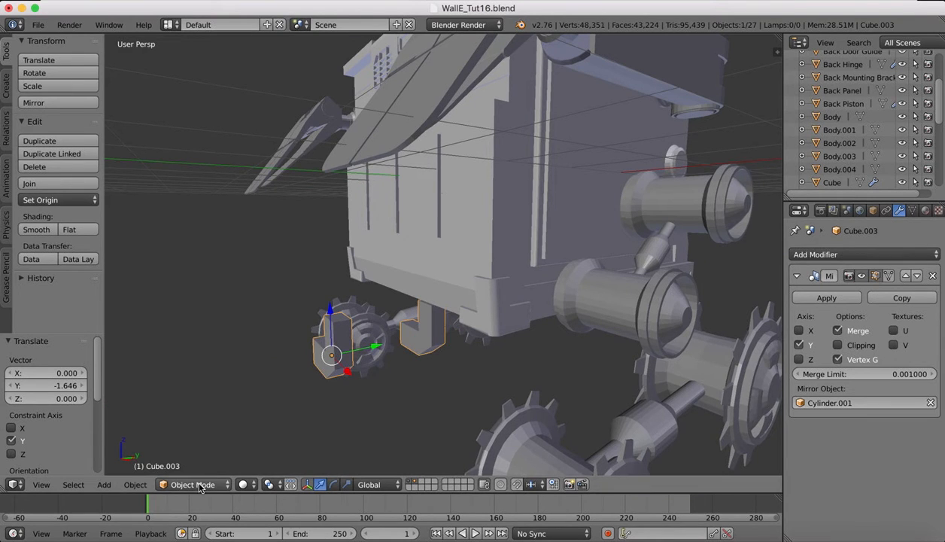
pyautogui.hscroll(-10, 370, 323)
pyautogui.scroll(5, 370, 323)
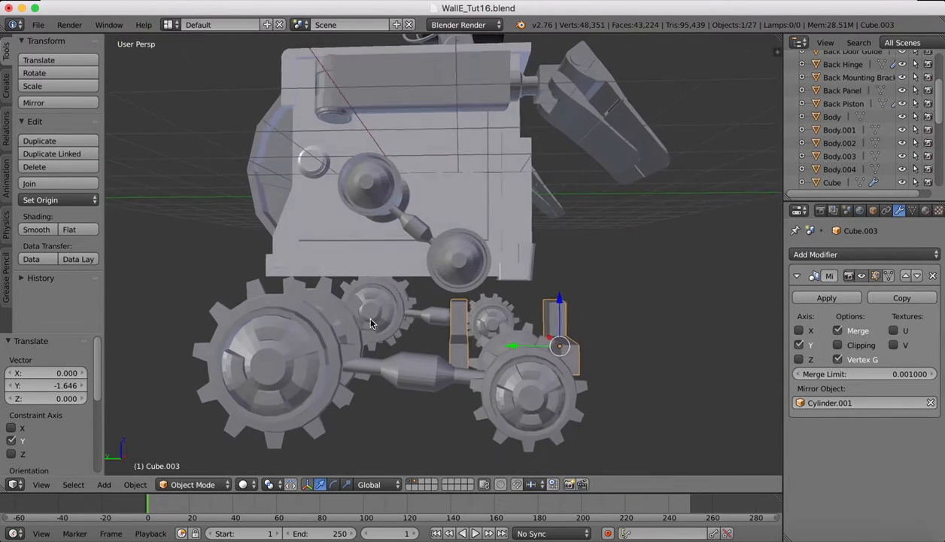
pyautogui.moveTo(515, 350); pyautogui.dragTo(522, 350)
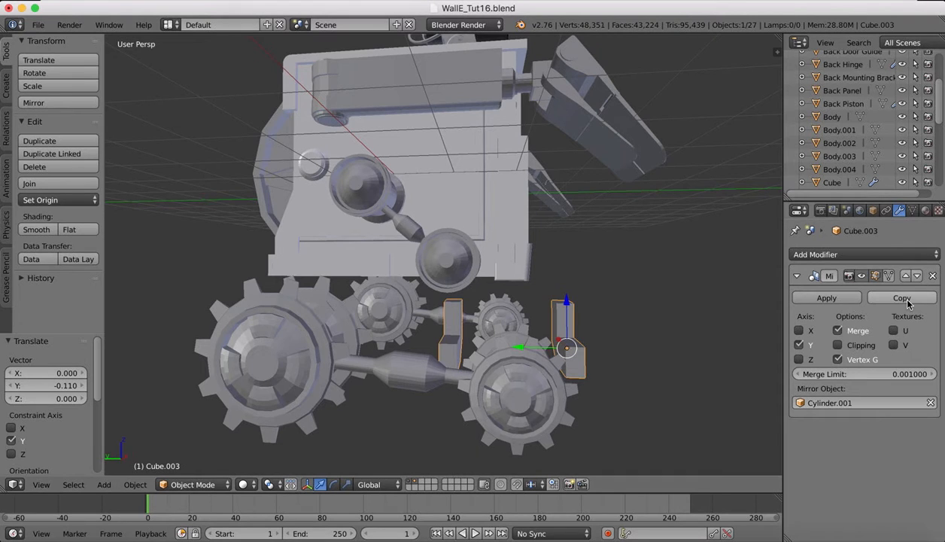
pyautogui.click(800, 297)
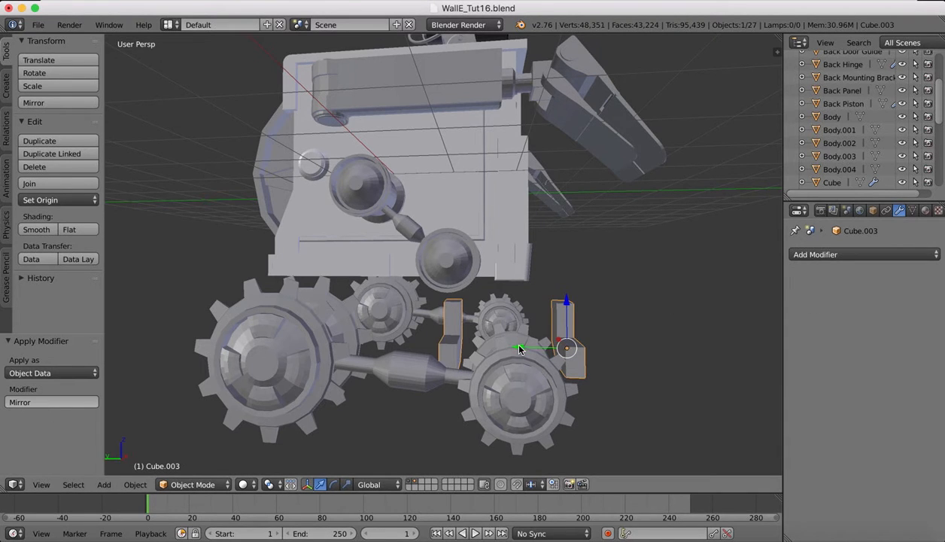
# Position the bracket pair under the body along Y, moving it about 1.595 and adjusting by -0.162 in the left view
pyautogui.moveTo(519, 349); pyautogui.dragTo(426, 346)
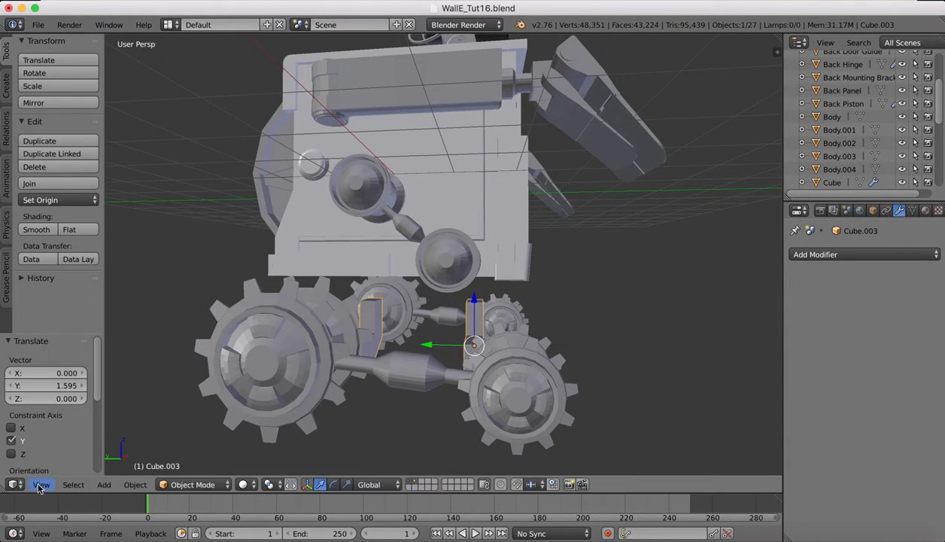
pyautogui.click(41, 486)
pyautogui.click(58, 355)
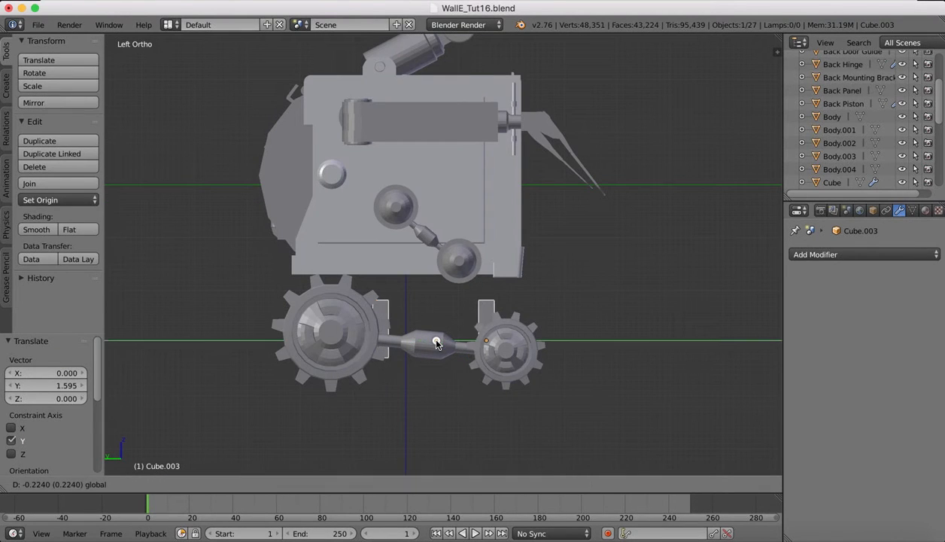
pyautogui.moveTo(429, 342); pyautogui.dragTo(438, 341)
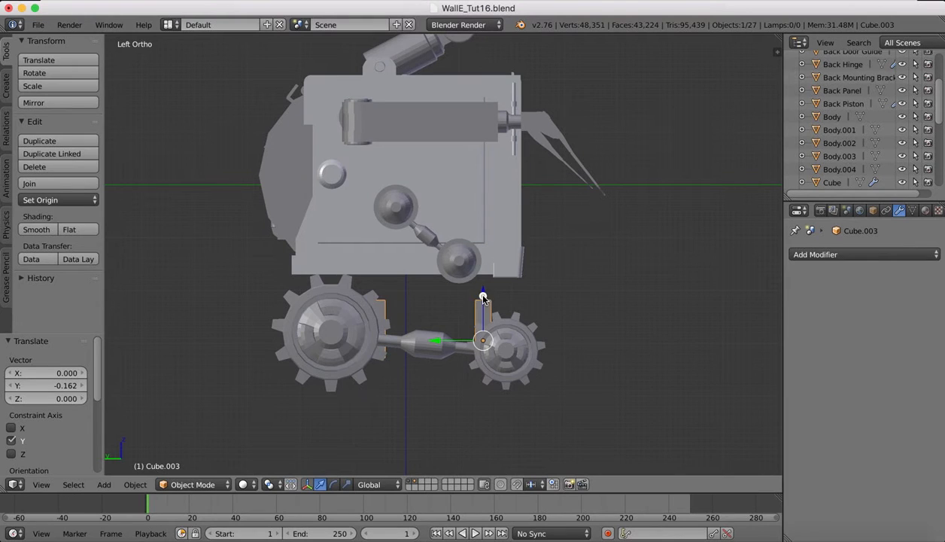
# Raise the bracket pair about 0.523 along Z to meet the underside of the body, and check the fit
pyautogui.moveTo(483, 297); pyautogui.dragTo(484, 271)
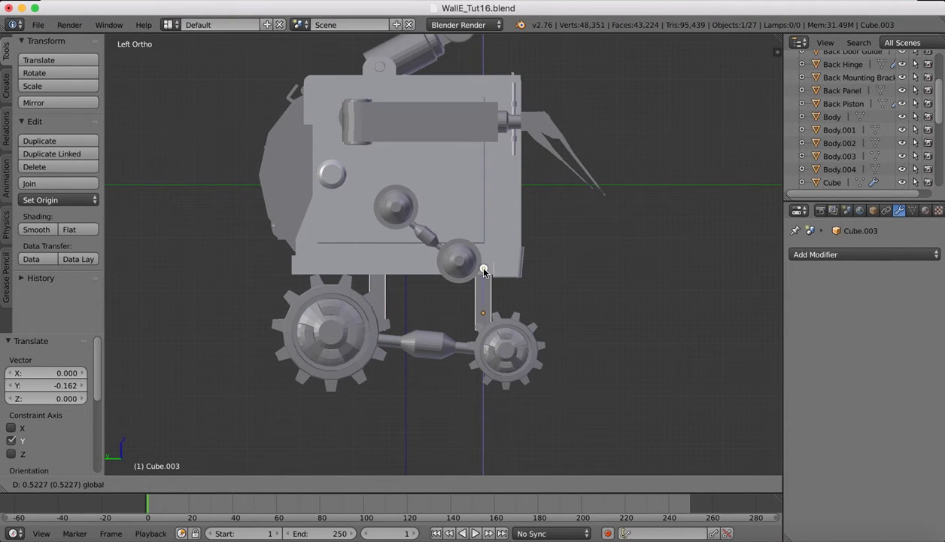
pyautogui.moveTo(484, 269); pyautogui.dragTo(484, 269)
pyautogui.hscroll(10, 598, 305)
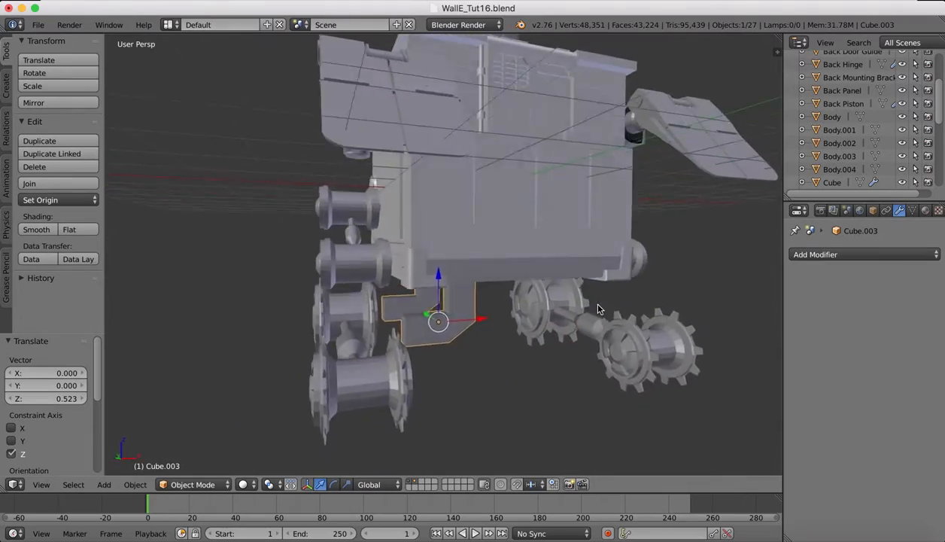
pyautogui.hscroll(10, 599, 309)
pyautogui.hscroll(-10, 598, 309)
pyautogui.hscroll(5, 598, 309)
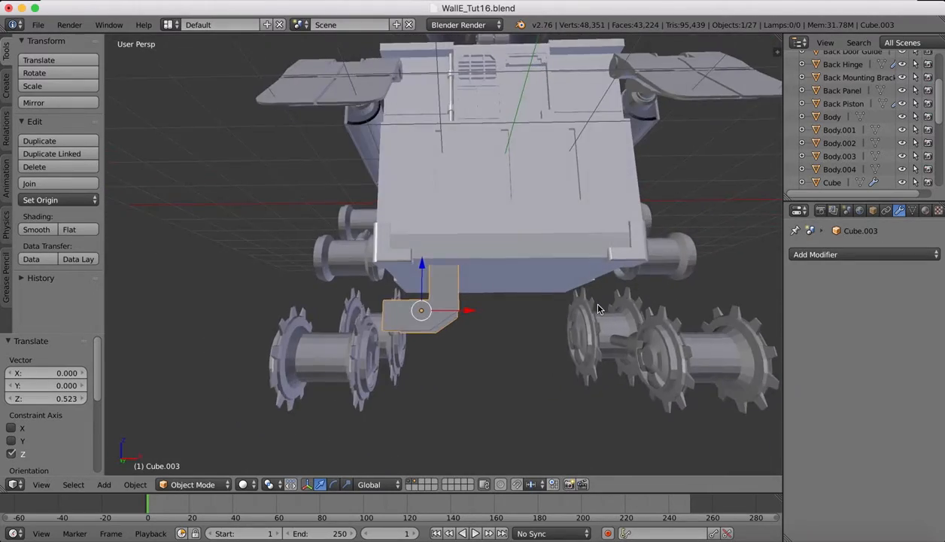
# Compare the bracket height with the blueprint reference, and lower the bracket pair about 0.714 along Z
pyautogui.hscroll(10, 599, 308)
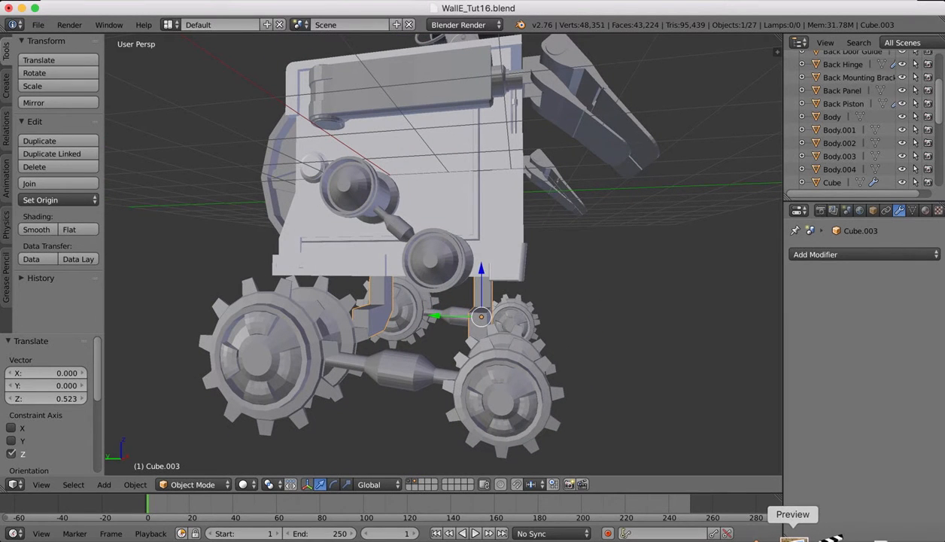
pyautogui.click(796, 537)
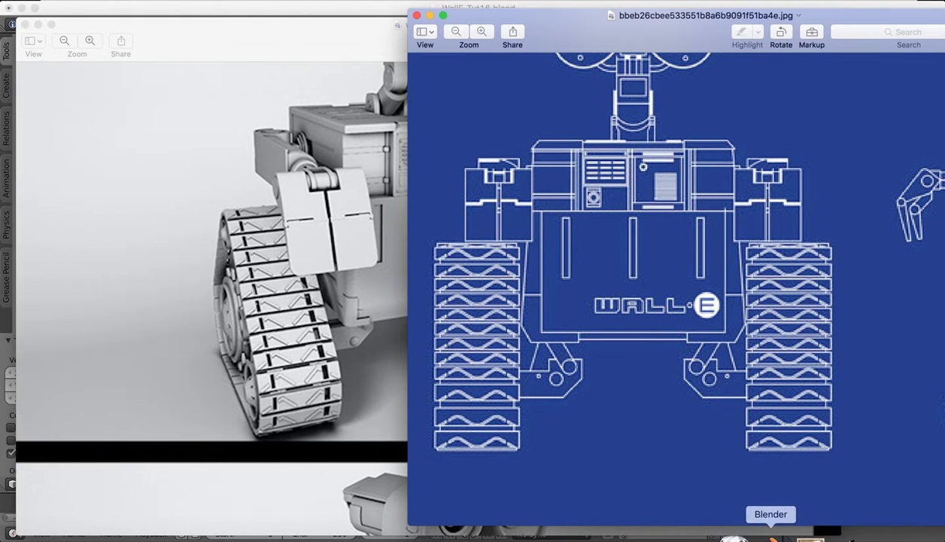
pyautogui.click(768, 538)
pyautogui.moveTo(419, 253); pyautogui.dragTo(414, 259, button='middle')
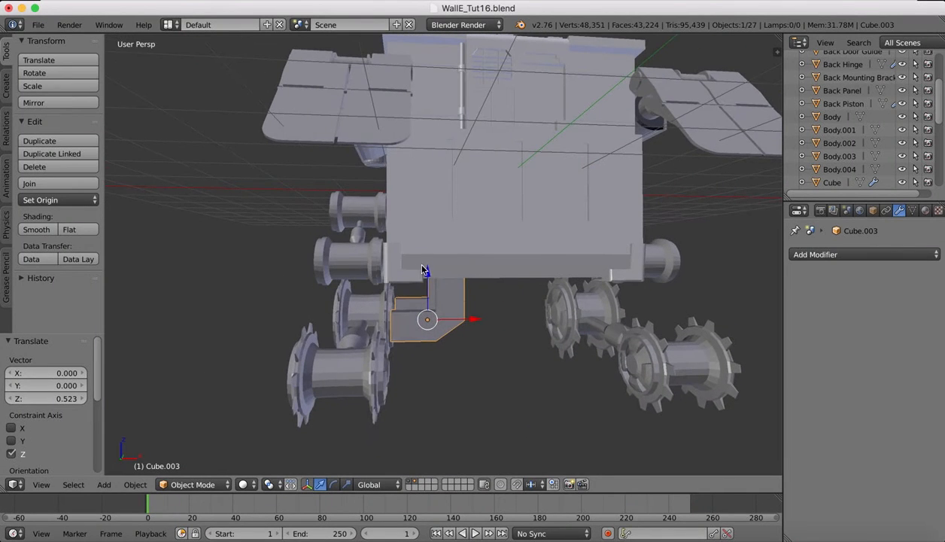
pyautogui.press('g')
pyautogui.press('z')
pyautogui.click(429, 319)
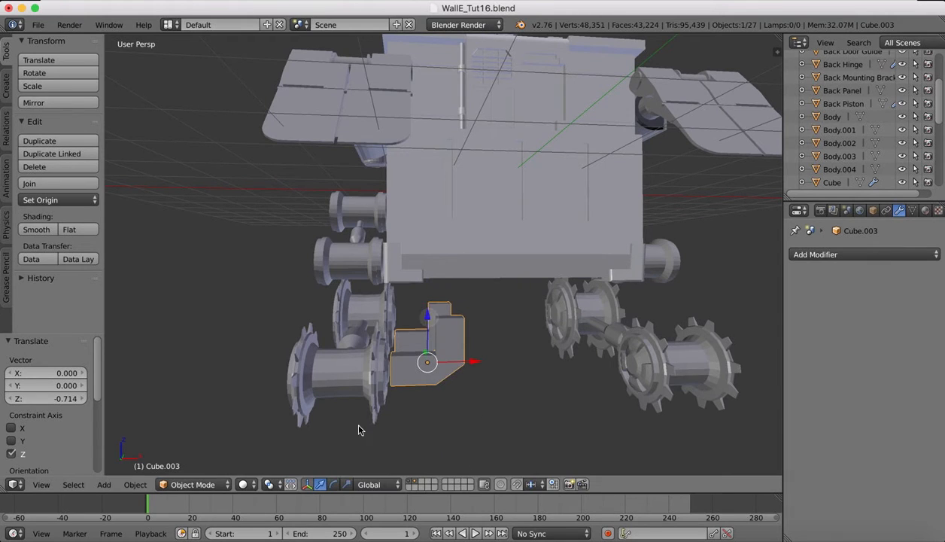
# Shorten both brackets' upright arms by moving their top faces about -0.181 along Z, and return to Object Mode
pyautogui.click(181, 484)
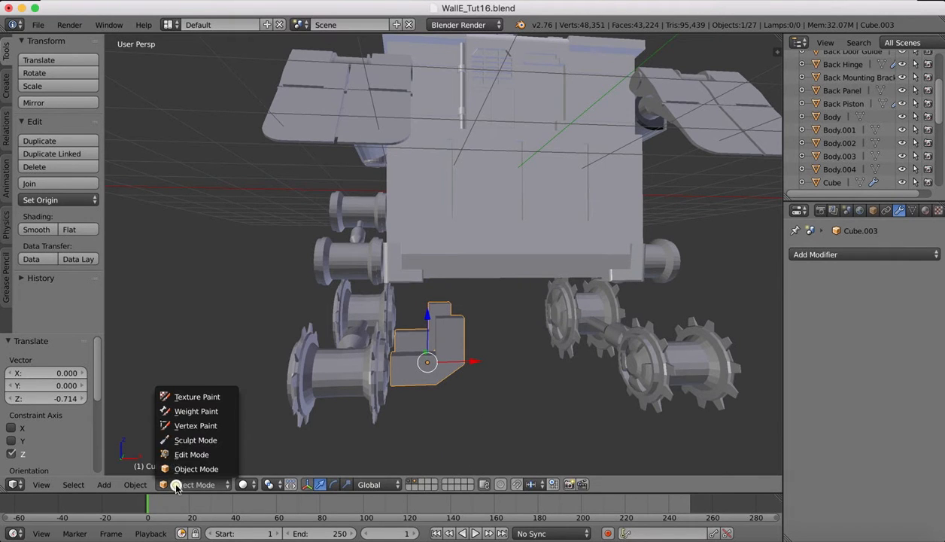
pyautogui.click(200, 454)
pyautogui.moveTo(462, 298); pyautogui.dragTo(512, 317, button='middle')
pyautogui.click(457, 329)
pyautogui.rightClick(421, 318)
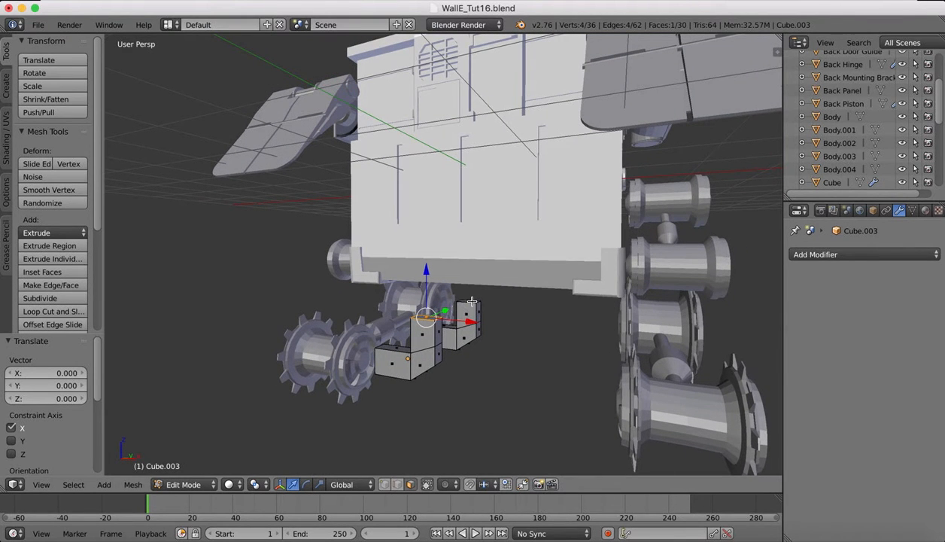
pyautogui.keyDown('shift'); pyautogui.rightClick(472, 301); pyautogui.keyUp('shift')
pyautogui.moveTo(449, 265); pyautogui.dragTo(451, 274)
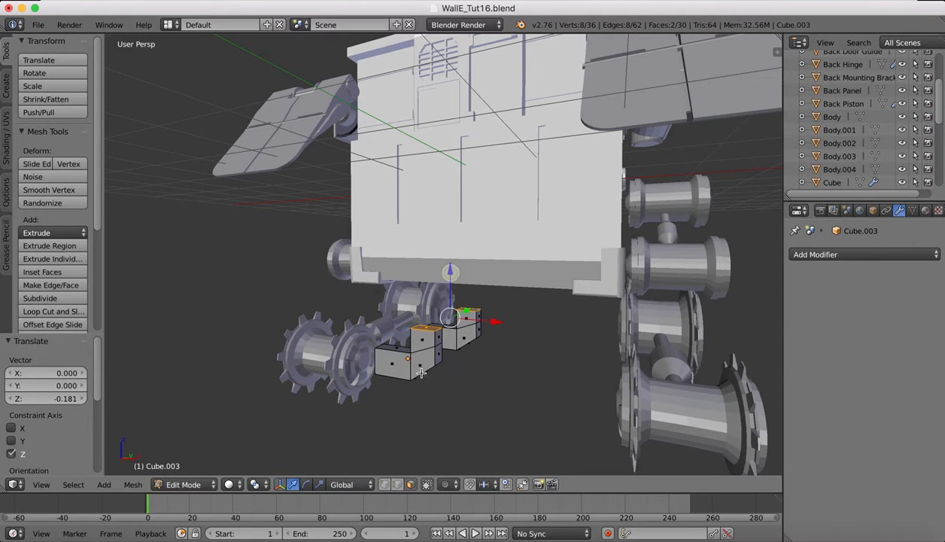
pyautogui.click(188, 484)
pyautogui.click(174, 468)
# Raise the shortened bracket pair about 0.450 along Z toward the underside of the body
pyautogui.moveTo(441, 293); pyautogui.dragTo(407, 332, button='middle')
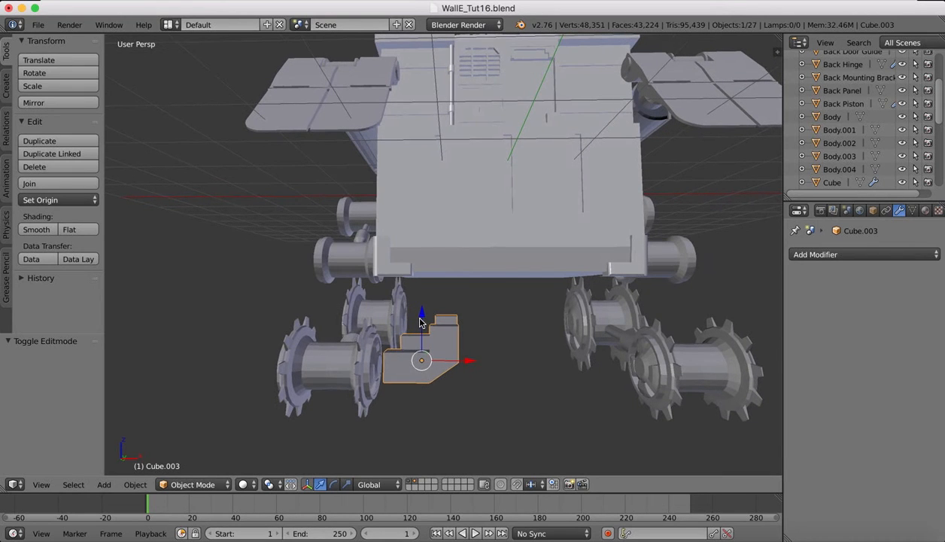
pyautogui.moveTo(420, 322); pyautogui.dragTo(420, 292)
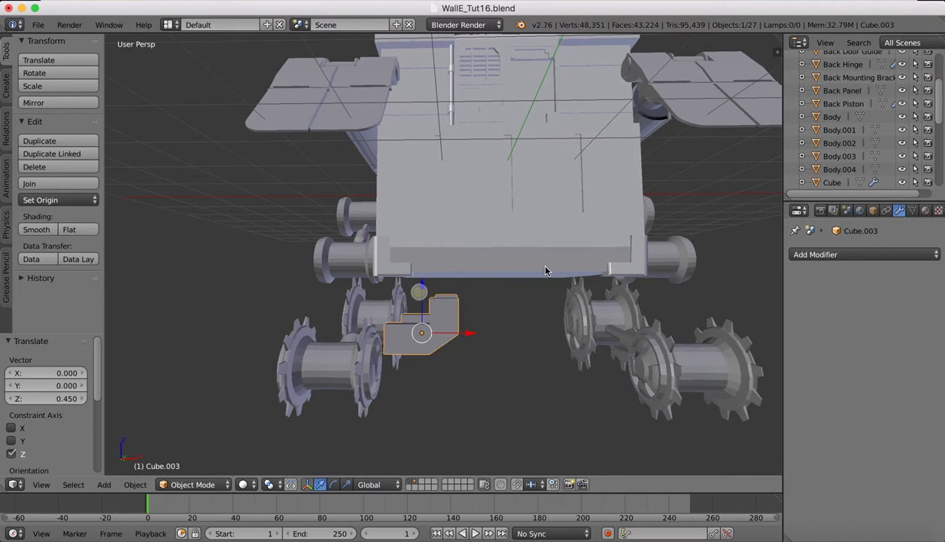
pyautogui.moveTo(546, 271); pyautogui.dragTo(544, 268, button='middle')
# Examine the blueprint's front view and the render images for how the brackets connect the track assemblies to the body
pyautogui.click(796, 534)
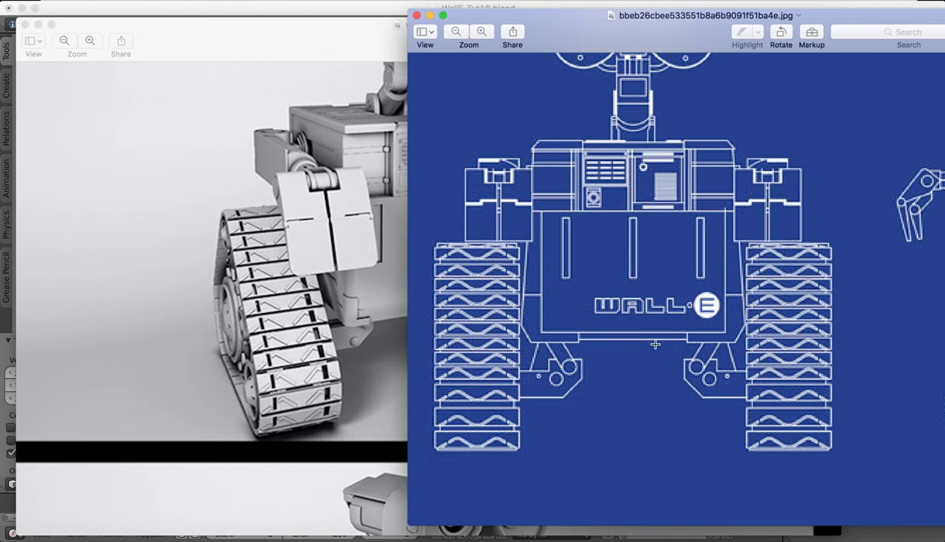
pyautogui.hscroll(5, 655, 345)
pyautogui.hscroll(-10, 655, 346)
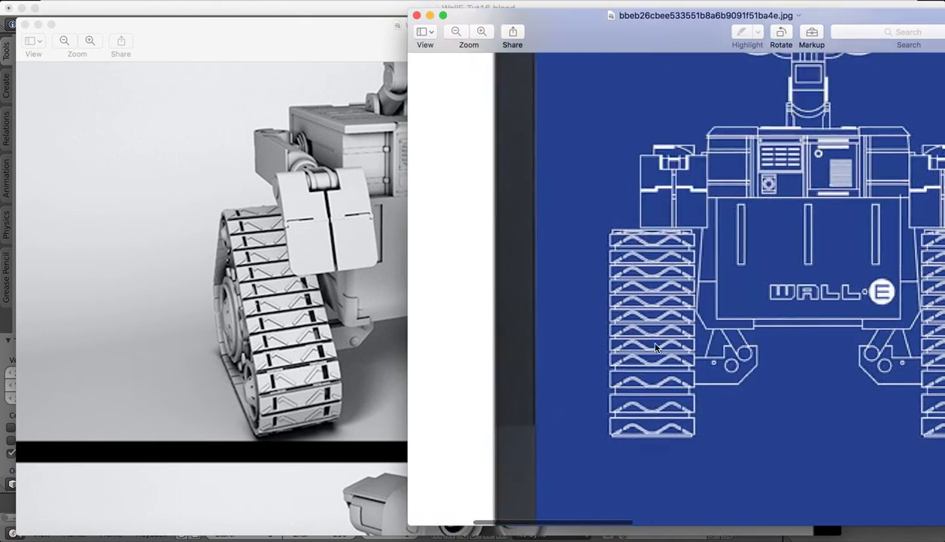
pyautogui.hscroll(5, 654, 344)
pyautogui.hscroll(-3, 654, 344)
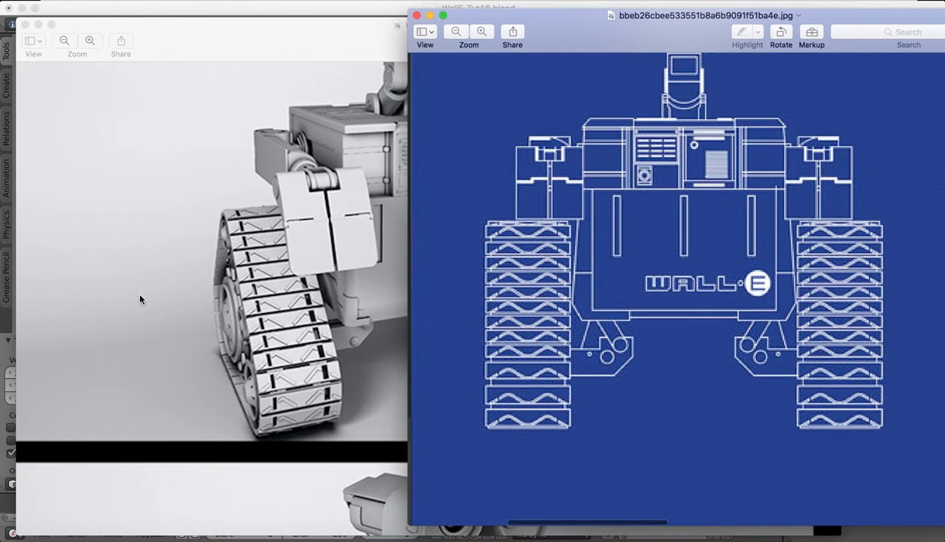
pyautogui.scroll(-15, 168, 316)
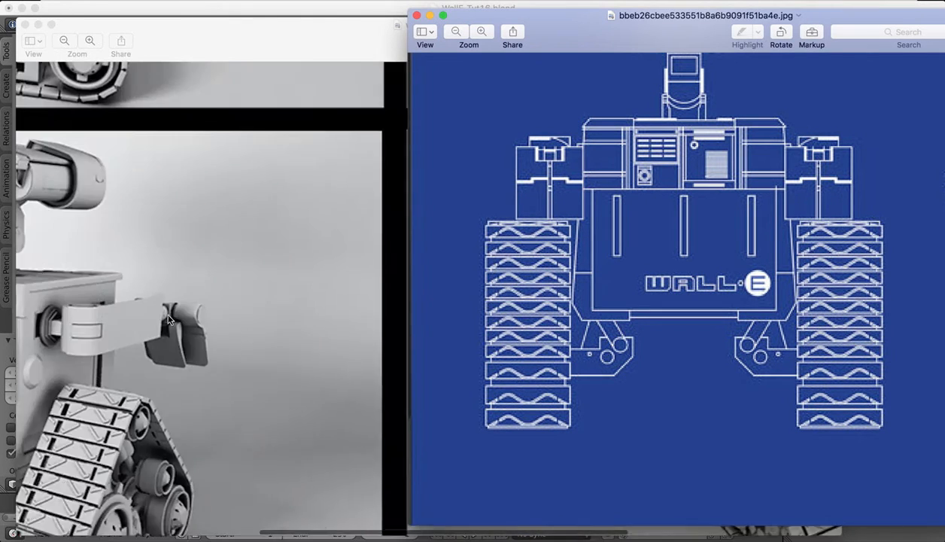
pyautogui.scroll(3, 168, 319)
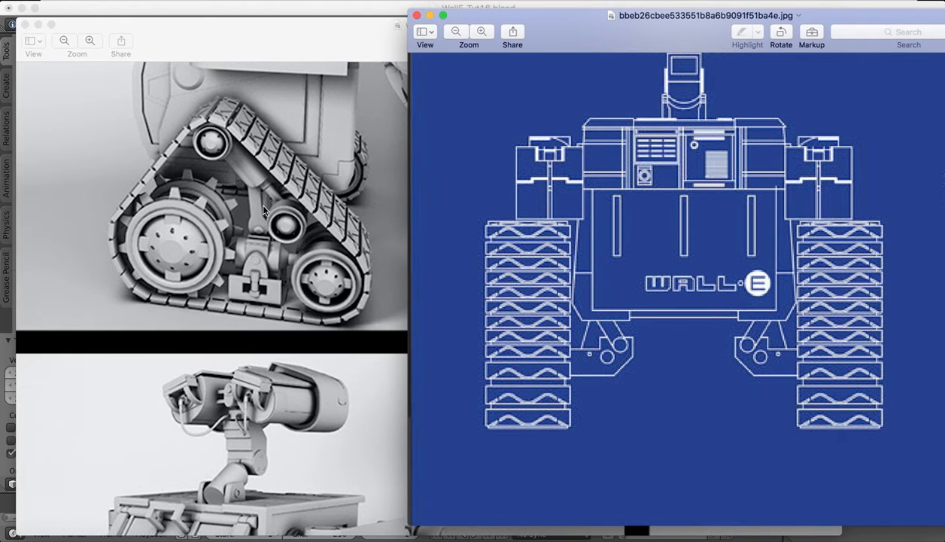
pyautogui.scroll(-10, 336, 480)
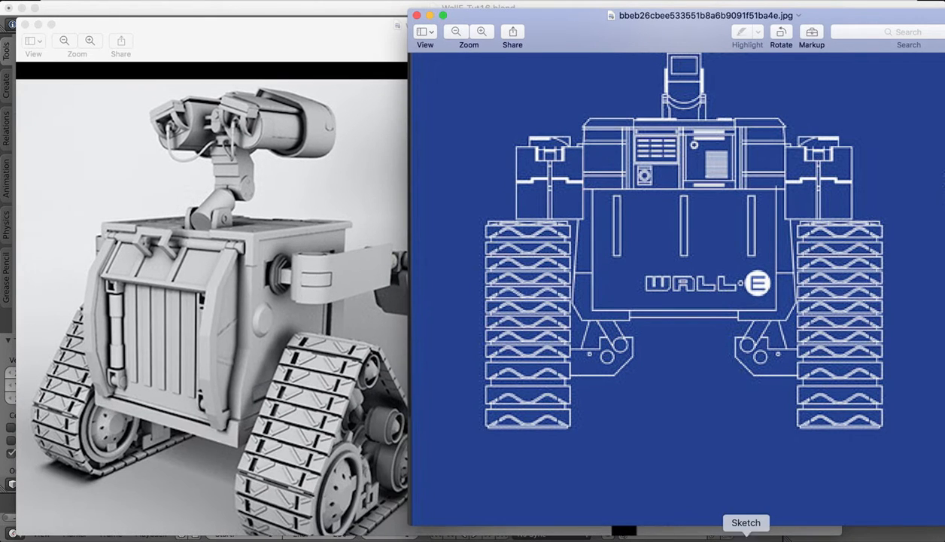
pyautogui.click(775, 537)
# Add one loop cut across the rear bracket's horizontal arm in Edit Mode, and slide it toward the outer end
pyautogui.hscroll(10, 451, 292)
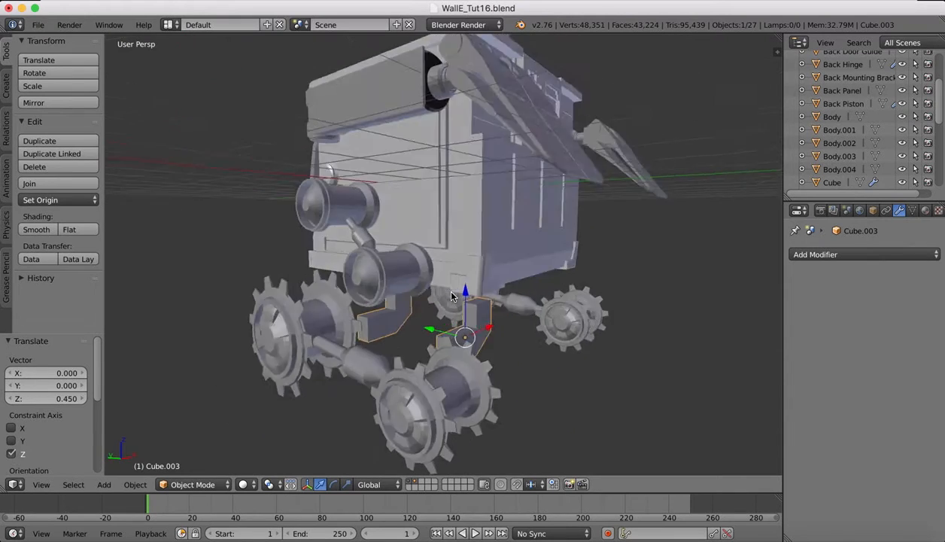
pyautogui.hscroll(5, 452, 294)
pyautogui.click(192, 484)
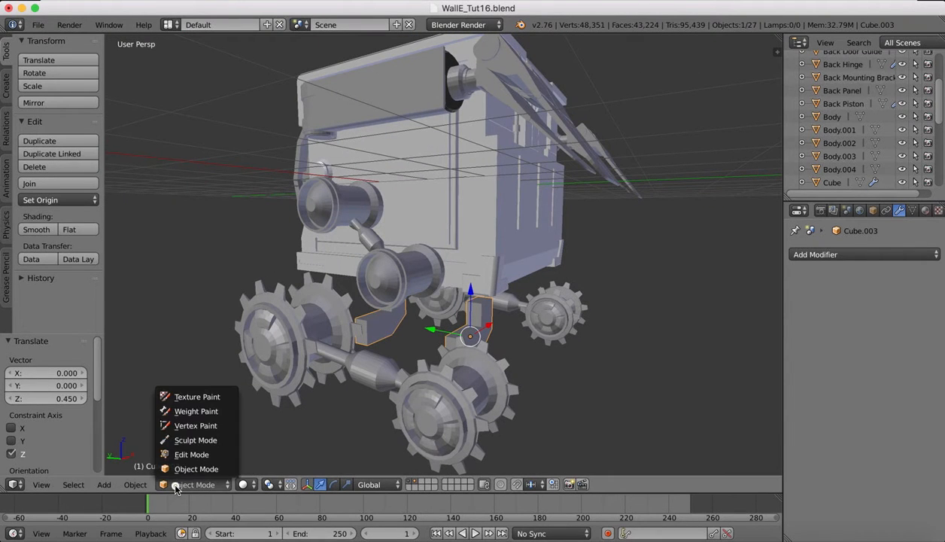
pyautogui.click(181, 457)
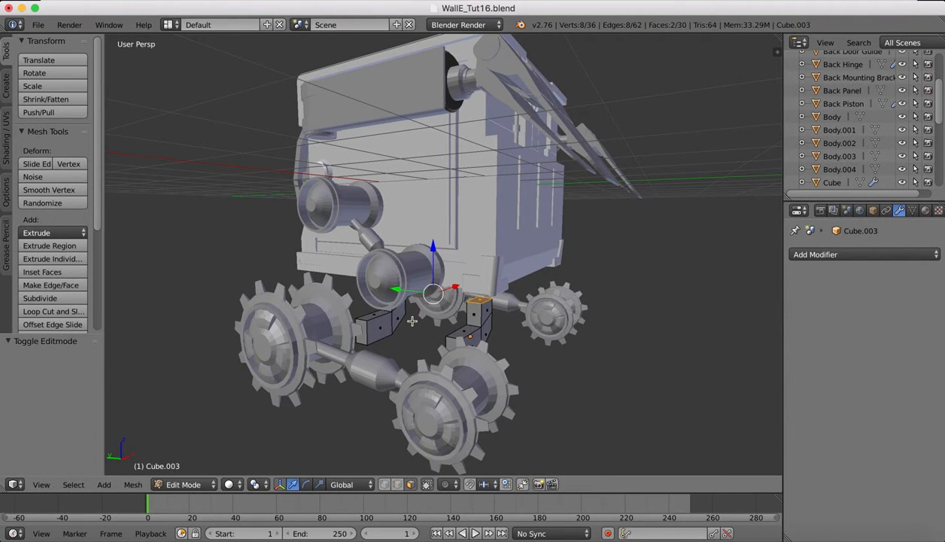
pyautogui.hscroll(10, 412, 322)
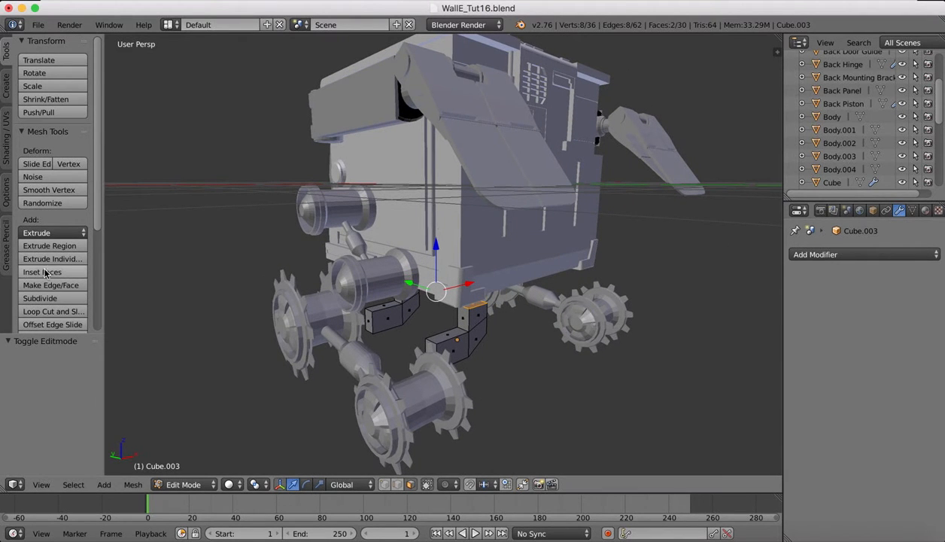
pyautogui.click(47, 310)
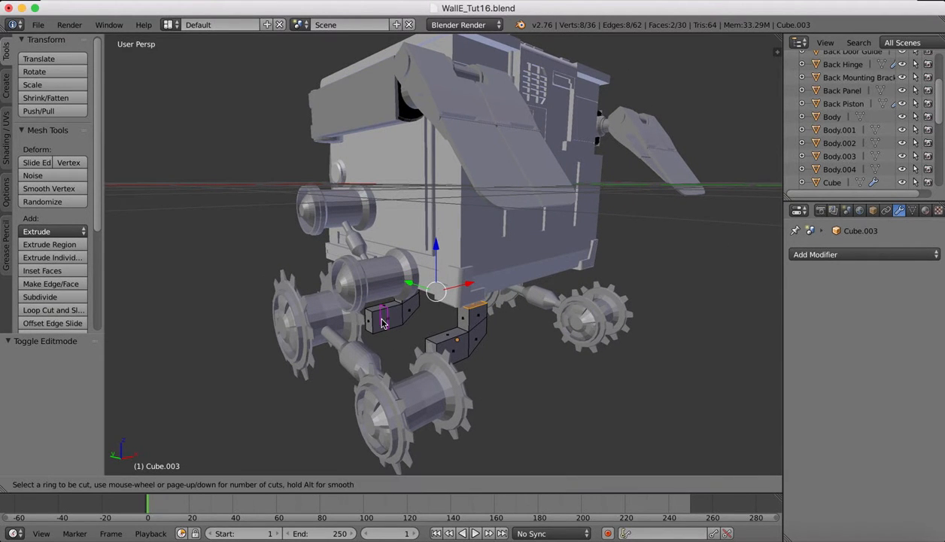
pyautogui.click(381, 322)
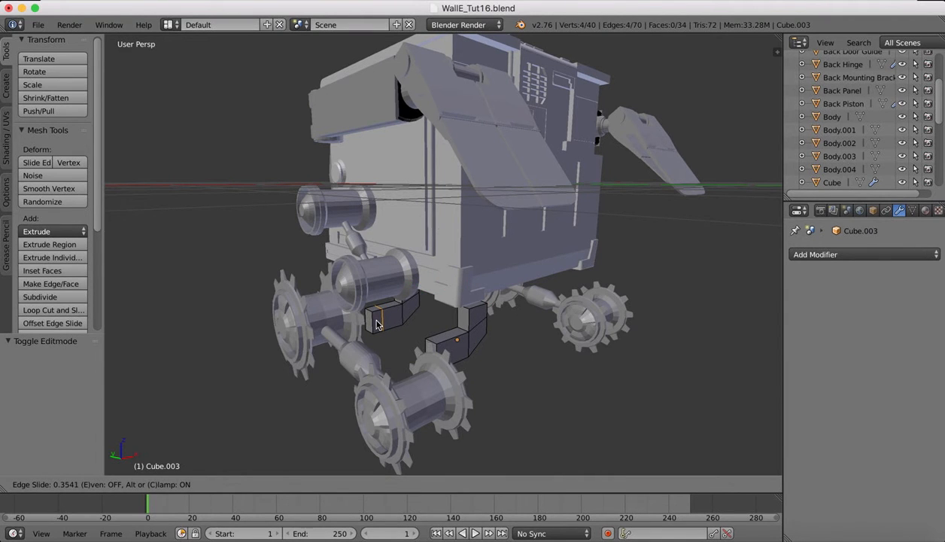
pyautogui.click(377, 324)
# Extrude the inner face at the outer end of the rear bracket about -1.715 along Y to reach the front bracket
pyautogui.hscroll(-5, 414, 296)
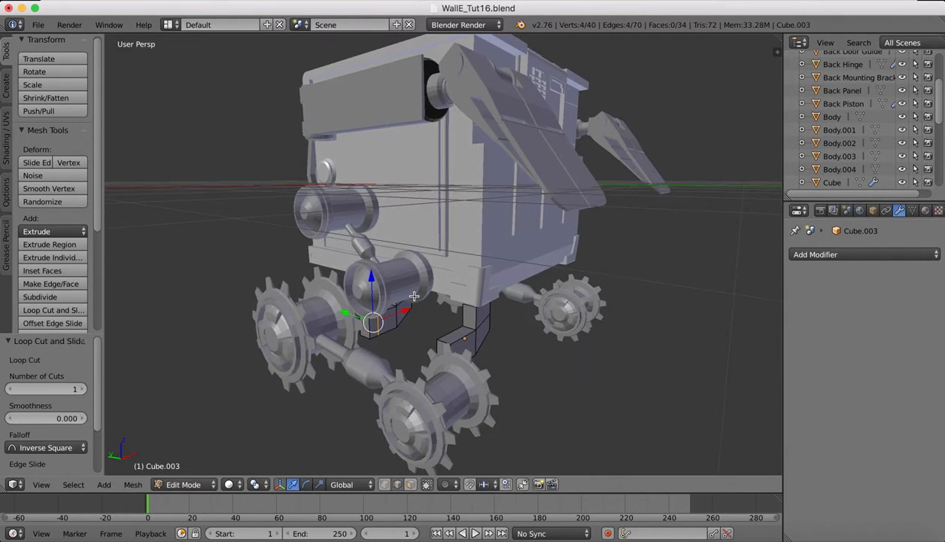
pyautogui.hscroll(-5, 262, 218)
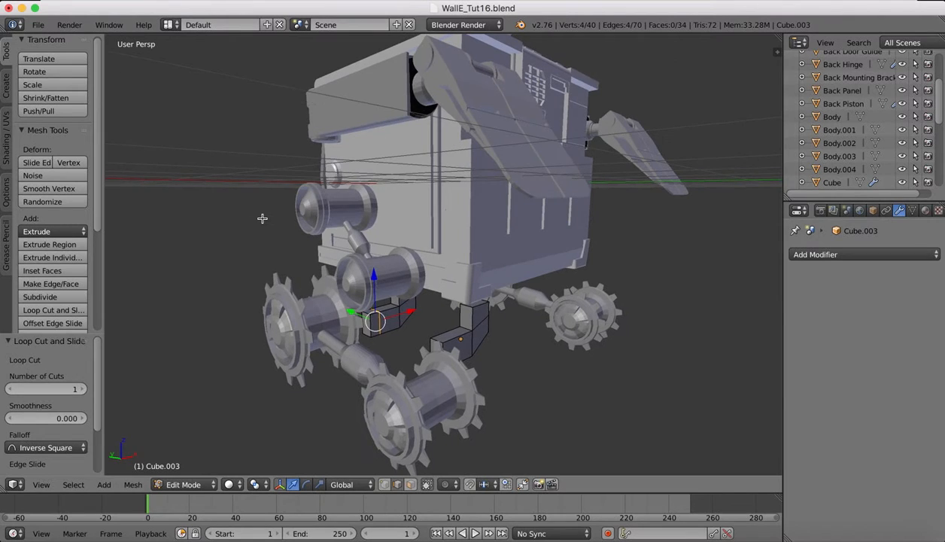
pyautogui.hscroll(-2, 262, 219)
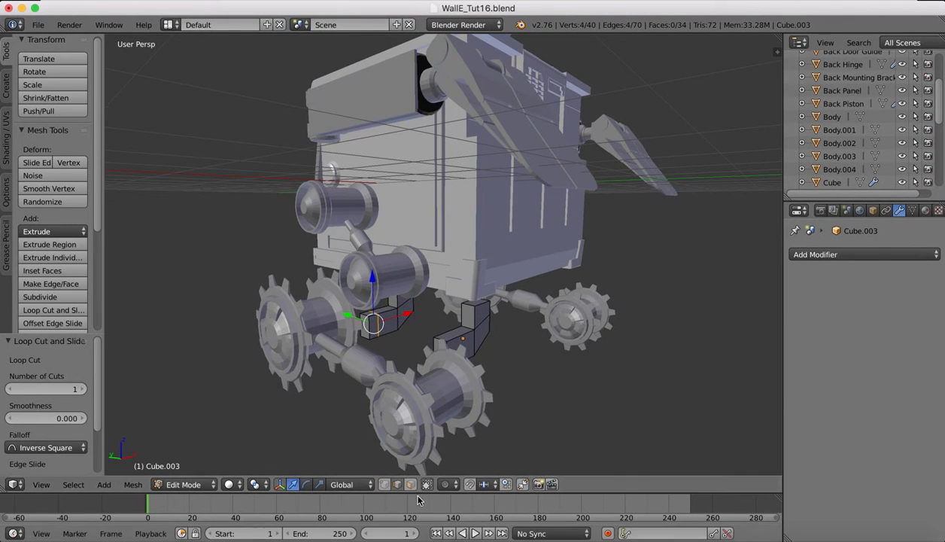
pyautogui.press('a')
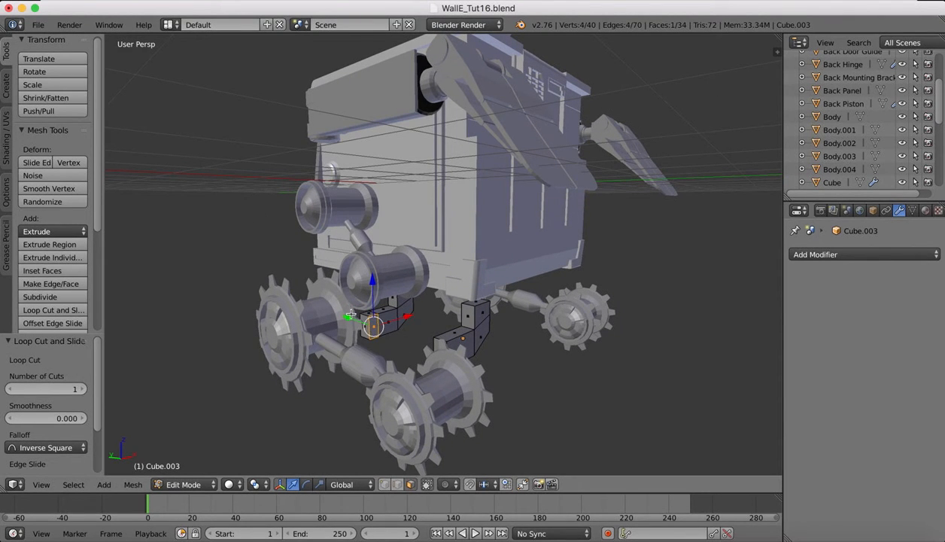
pyautogui.press('e')
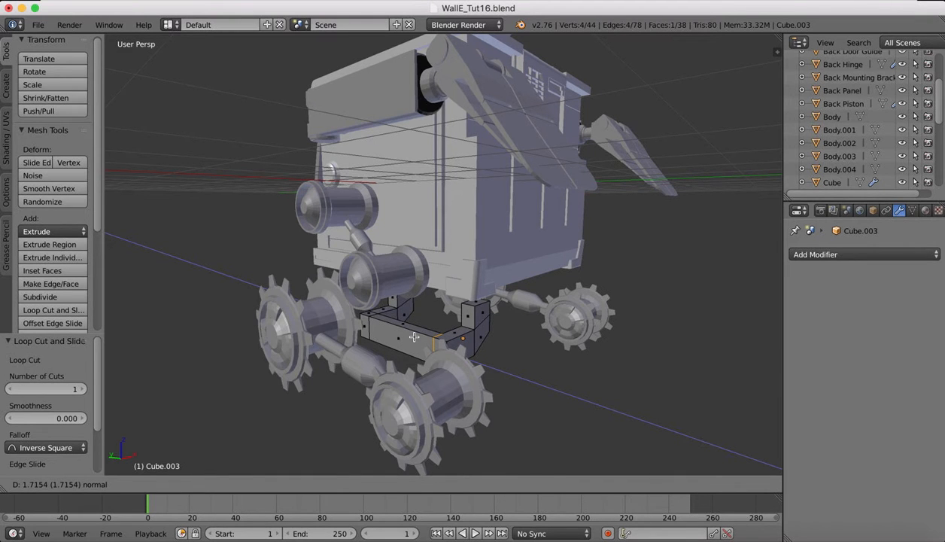
pyautogui.click(414, 337)
# Check the crossbar's joint with the front bracket from several sides, and nudge its end face about 0.001 along Y
pyautogui.moveTo(414, 336); pyautogui.dragTo(484, 299, button='middle')
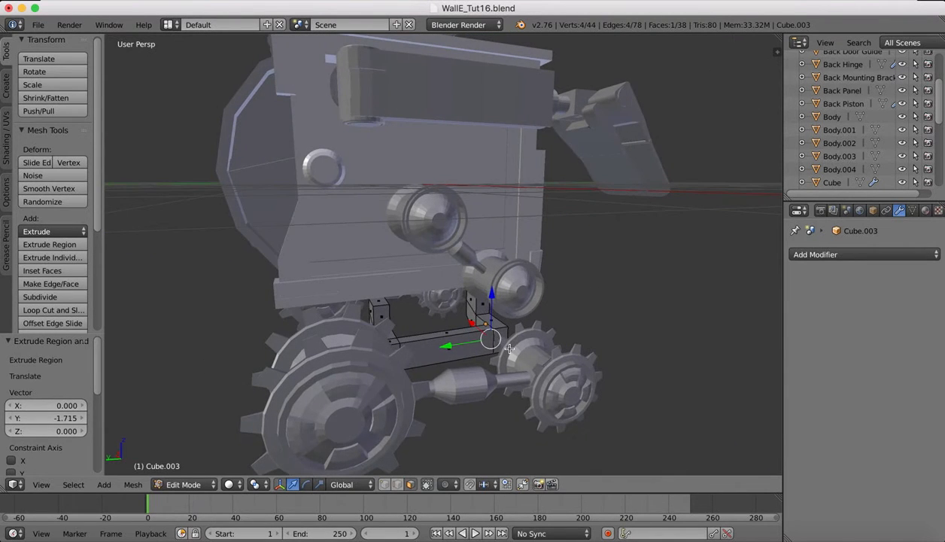
pyautogui.scroll(5, 509, 349)
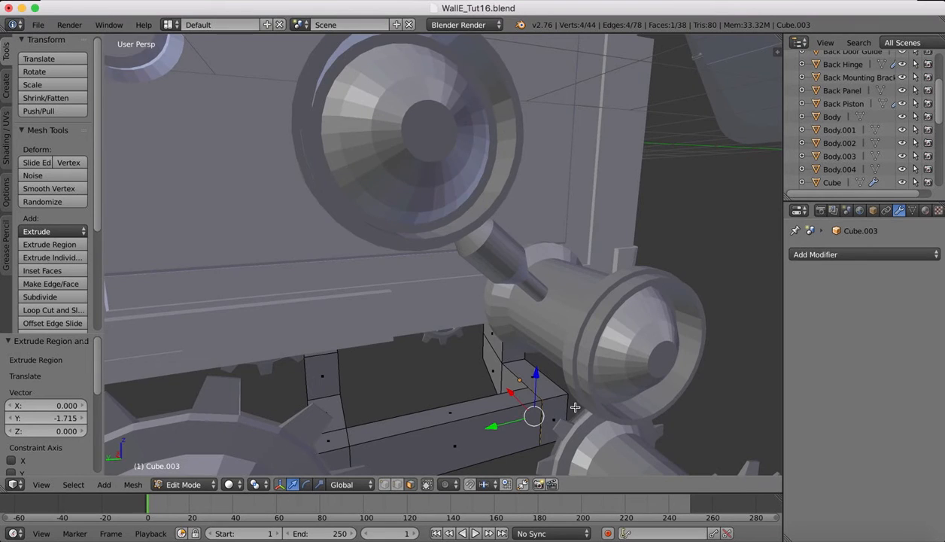
pyautogui.scroll(-6, 575, 407)
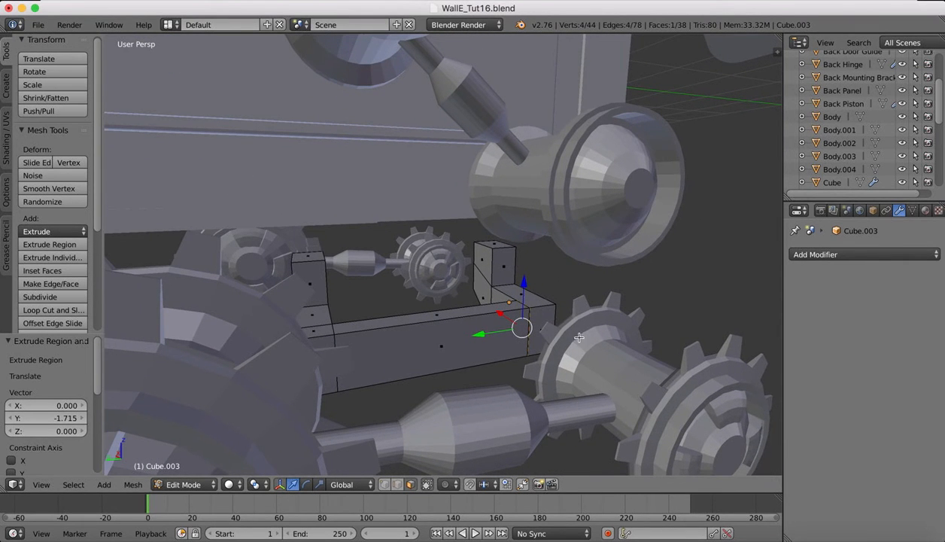
pyautogui.moveTo(578, 338); pyautogui.dragTo(590, 326, button='middle')
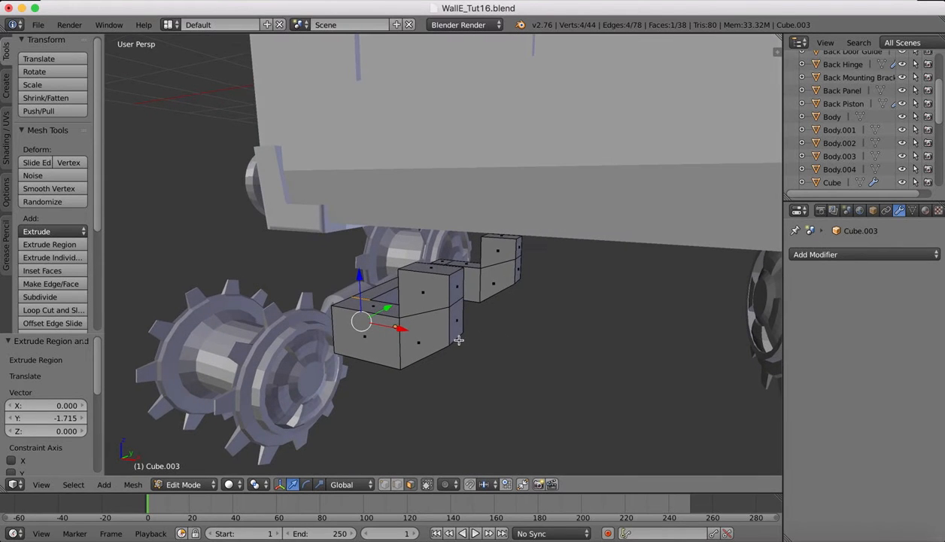
pyautogui.moveTo(373, 322); pyautogui.dragTo(377, 325, button='middle')
pyautogui.press('g')
pyautogui.press('y')
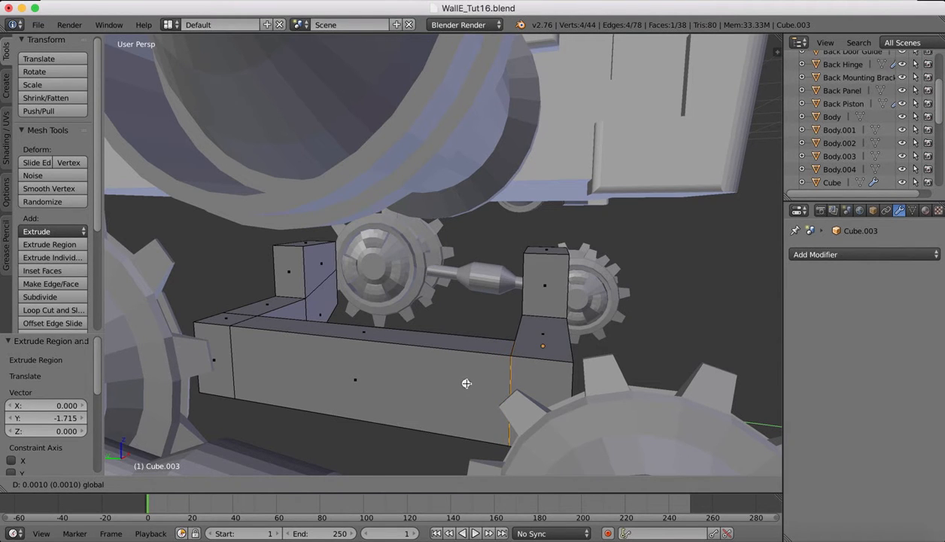
pyautogui.click(467, 384)
pyautogui.moveTo(422, 285); pyautogui.dragTo(418, 310, button='middle')
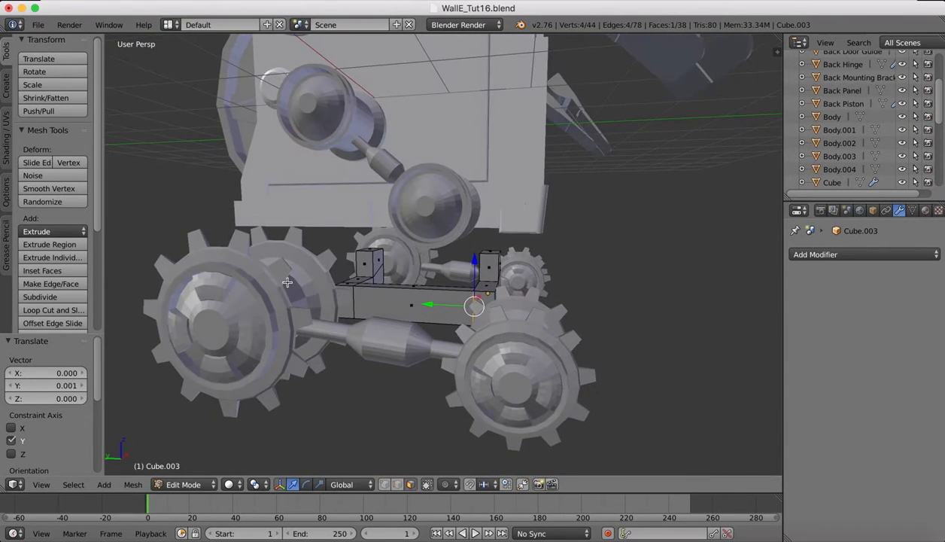
# Leave Edit Mode and add a Mirror modifier to the joined bracket, mirroring on X with Body as the mirror object
pyautogui.click(184, 485)
pyautogui.click(185, 468)
pyautogui.click(874, 255)
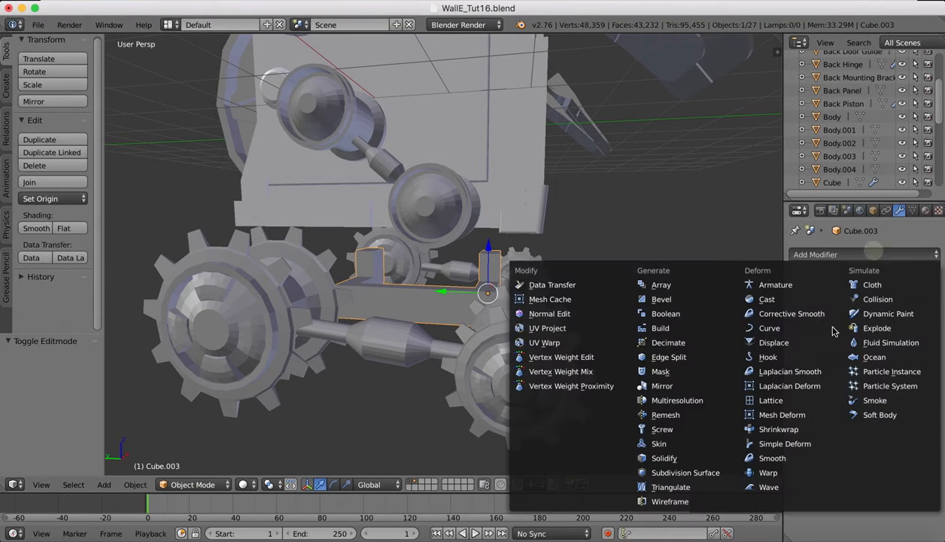
pyautogui.click(683, 388)
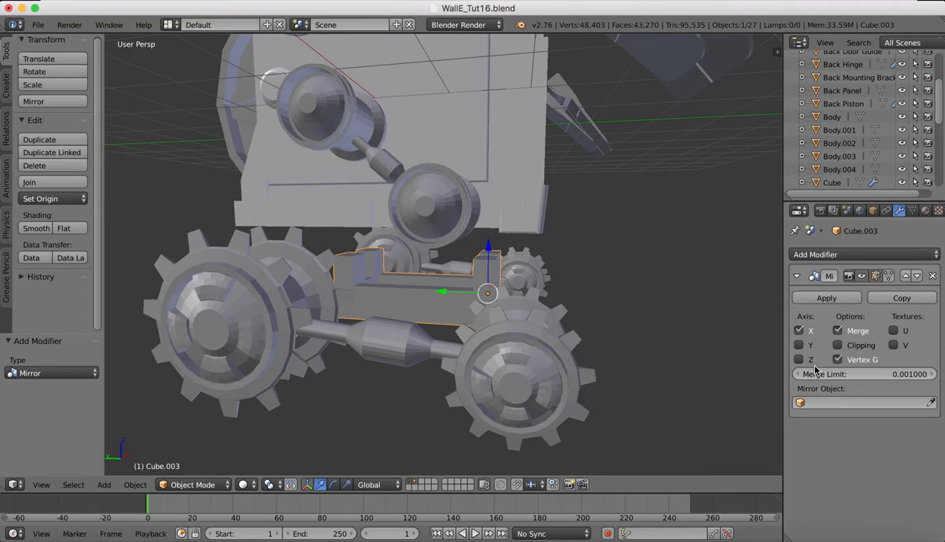
pyautogui.moveTo(569, 270); pyautogui.dragTo(565, 267, button='middle')
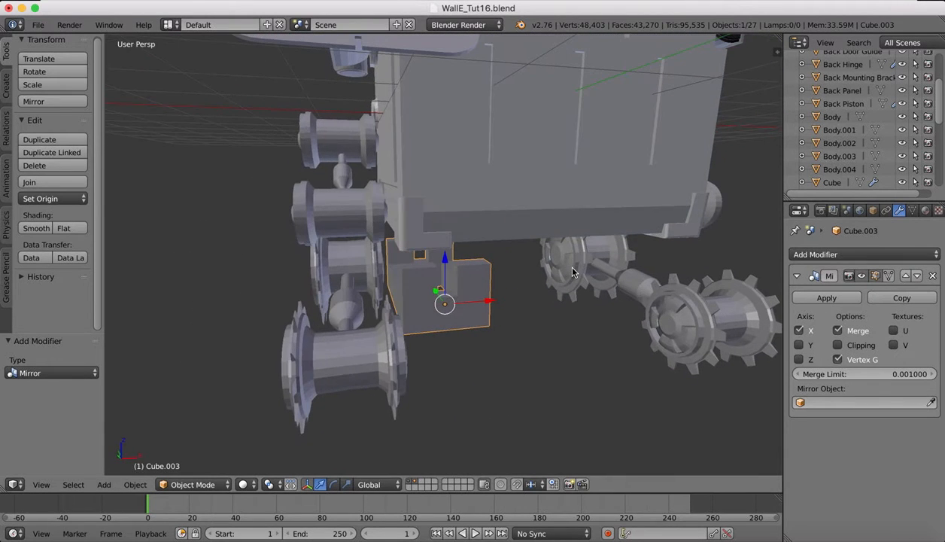
pyautogui.click(931, 403)
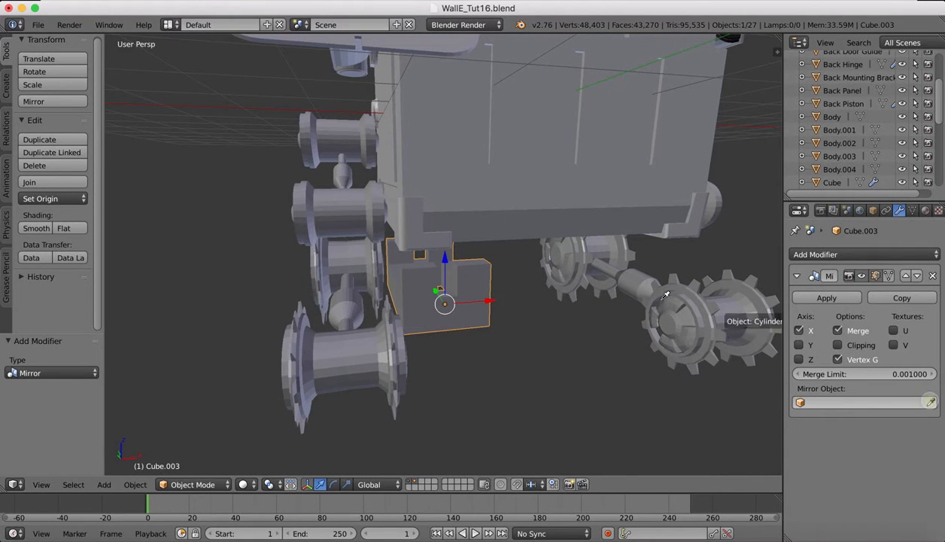
pyautogui.click(583, 190)
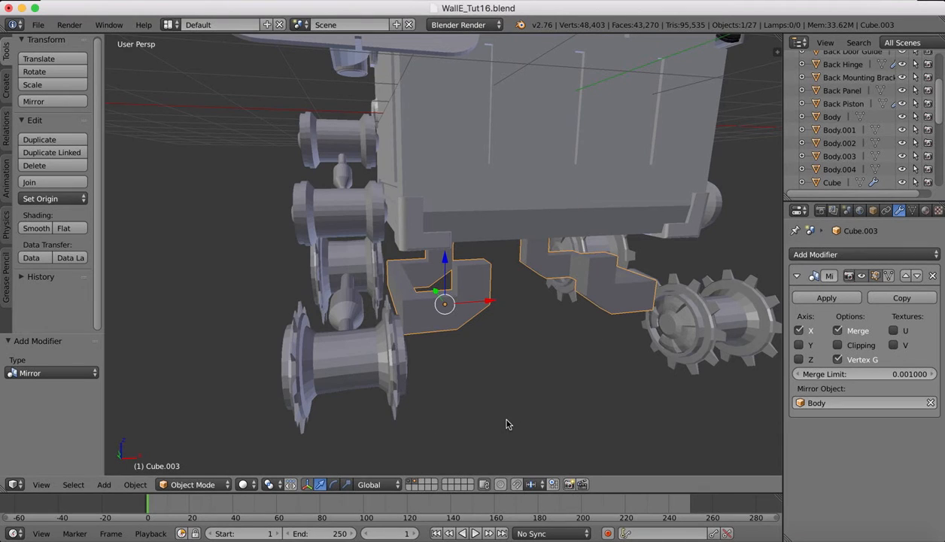
# Raise the mirrored bracket about 0.134 along Z toward the underside of the body
pyautogui.moveTo(473, 288); pyautogui.dragTo(417, 224, button='middle')
pyautogui.moveTo(424, 243); pyautogui.dragTo(420, 233)
pyautogui.moveTo(436, 211); pyautogui.dragTo(433, 213, button='middle')
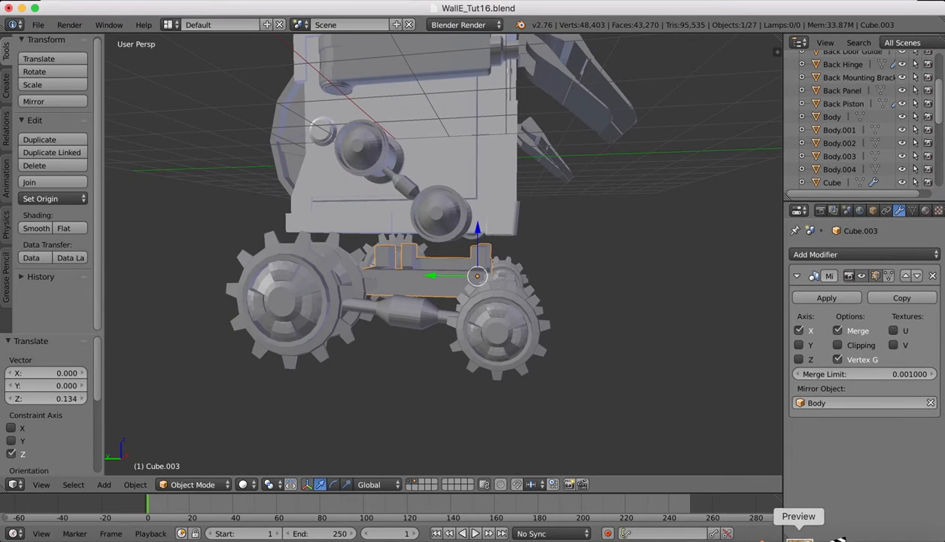
# Switch to Preview to compare the bracket with the render and blueprint, and return to Blender
pyautogui.click(798, 529)
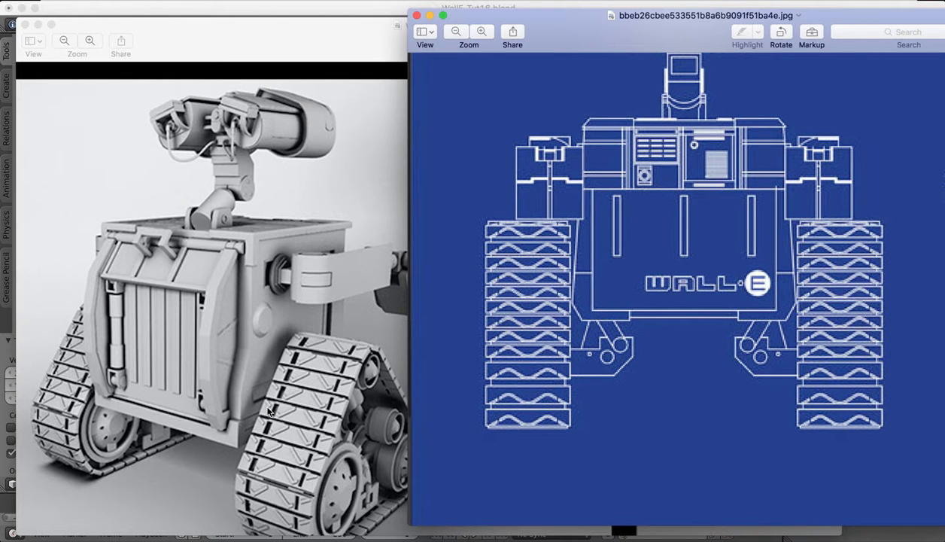
pyautogui.scroll(-2, 196, 333)
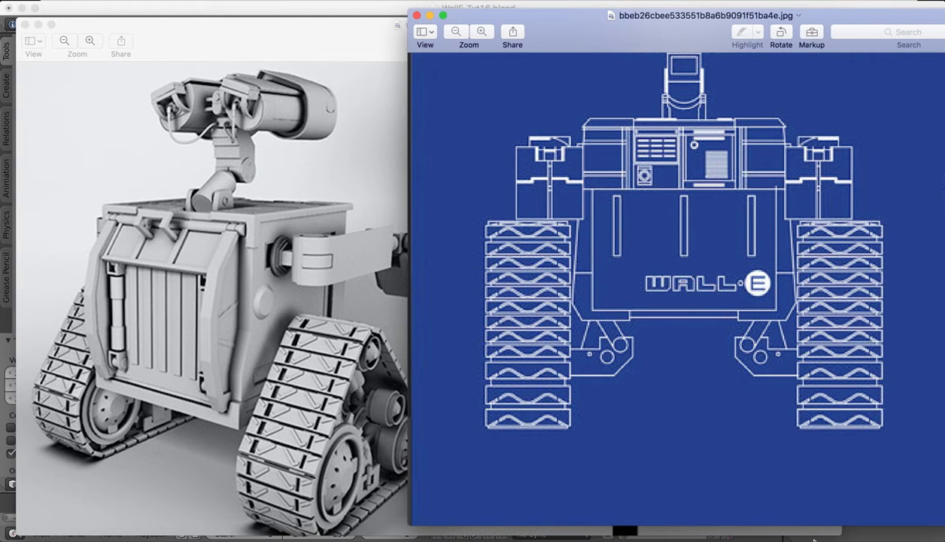
pyautogui.click(772, 537)
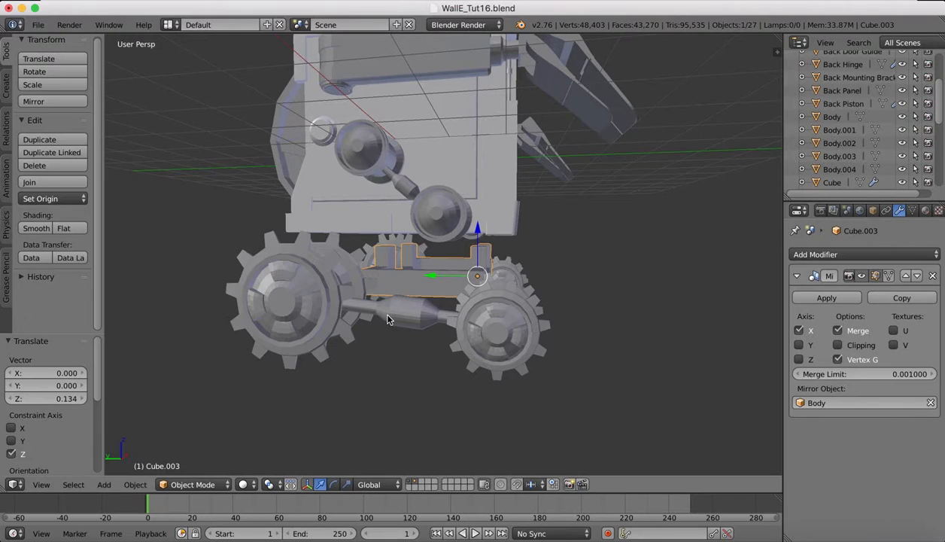
# Enter Edit Mode on the bracket and add two single loop cuts across the crossbar, enclosing a section near its middle
pyautogui.moveTo(379, 307); pyautogui.dragTo(397, 406, button='middle')
pyautogui.click(192, 484)
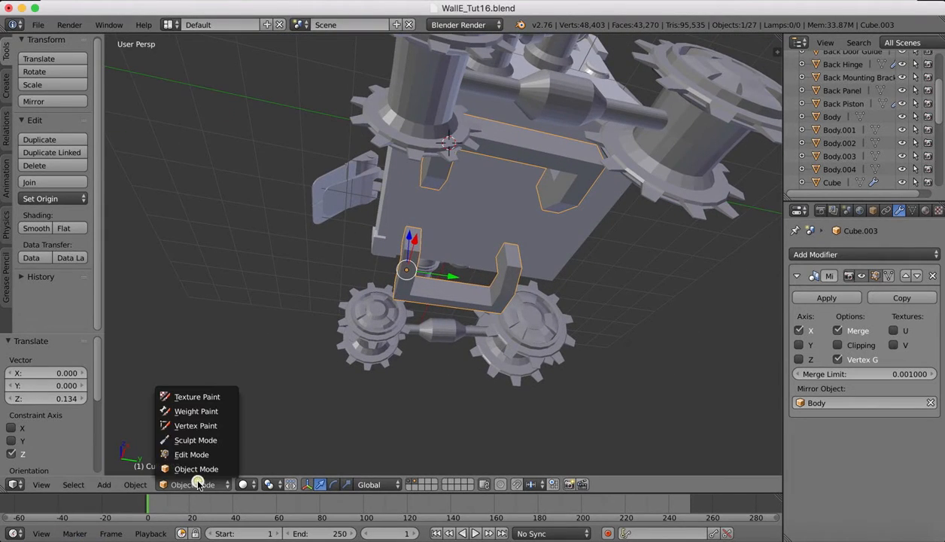
pyautogui.click(197, 456)
pyautogui.moveTo(463, 332); pyautogui.dragTo(410, 322, button='middle')
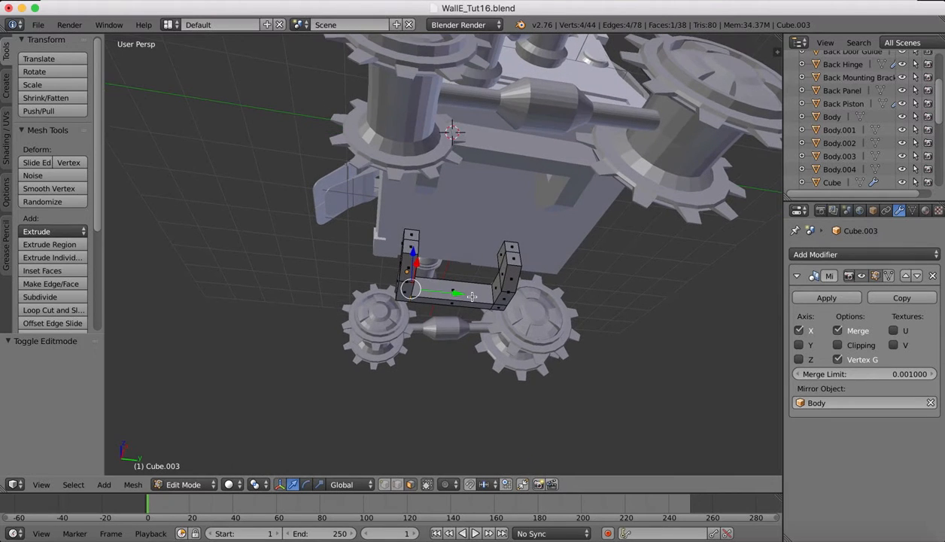
pyautogui.click(51, 310)
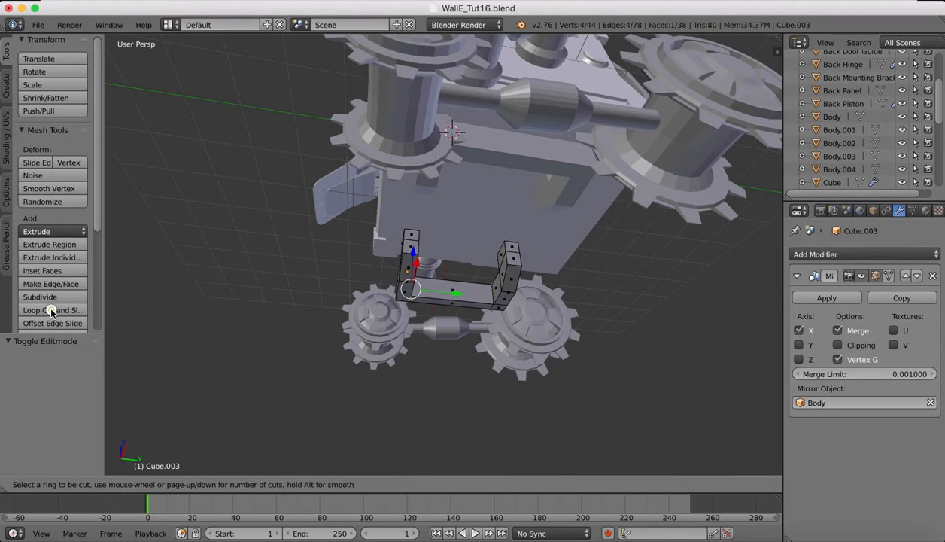
pyautogui.click(461, 294)
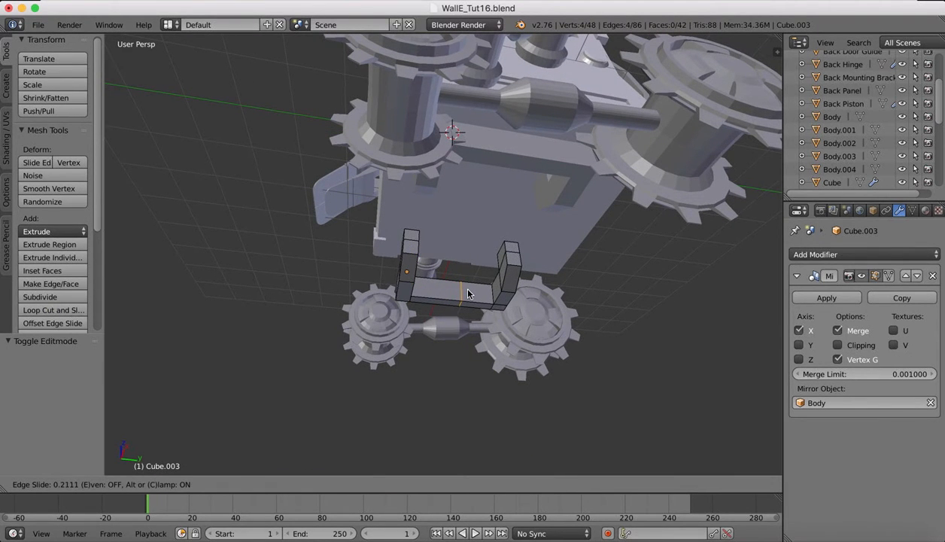
pyautogui.click(467, 294)
pyautogui.click(59, 313)
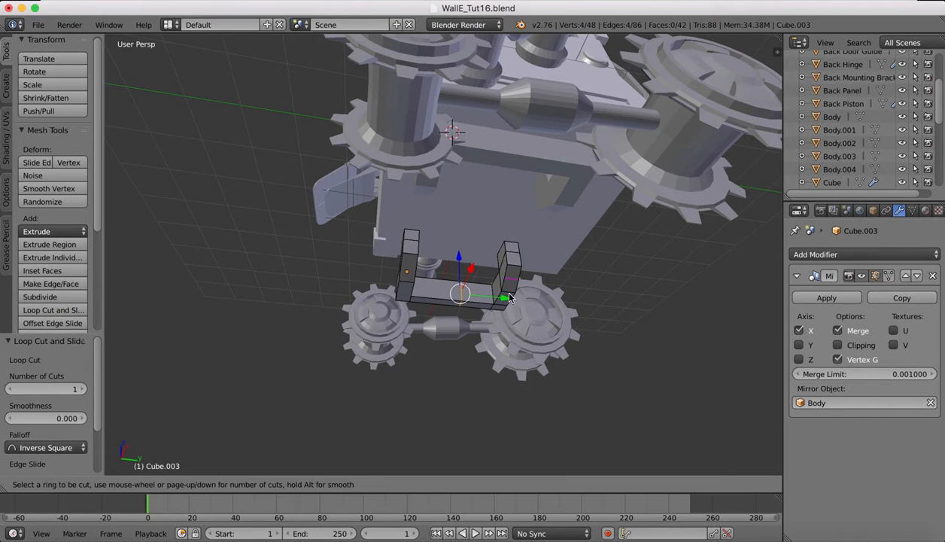
pyautogui.click(449, 294)
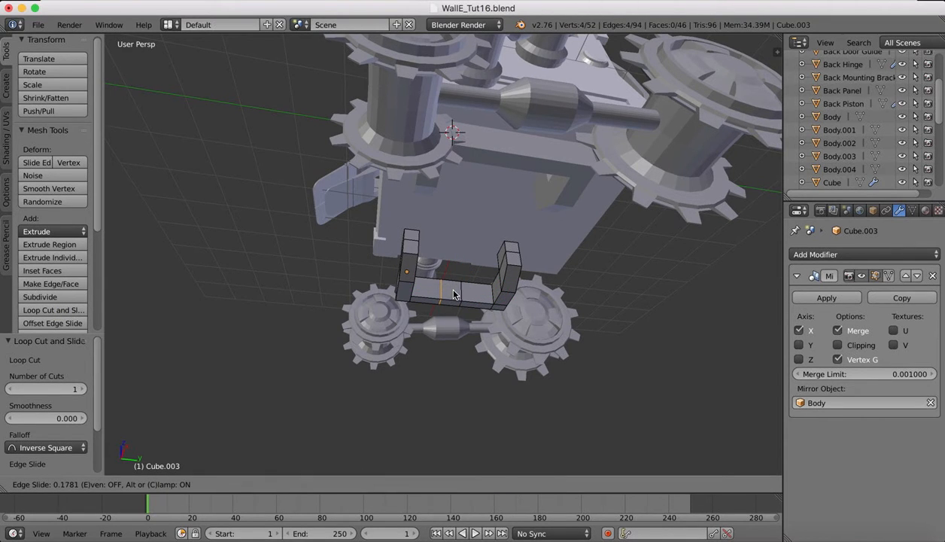
pyautogui.click(454, 294)
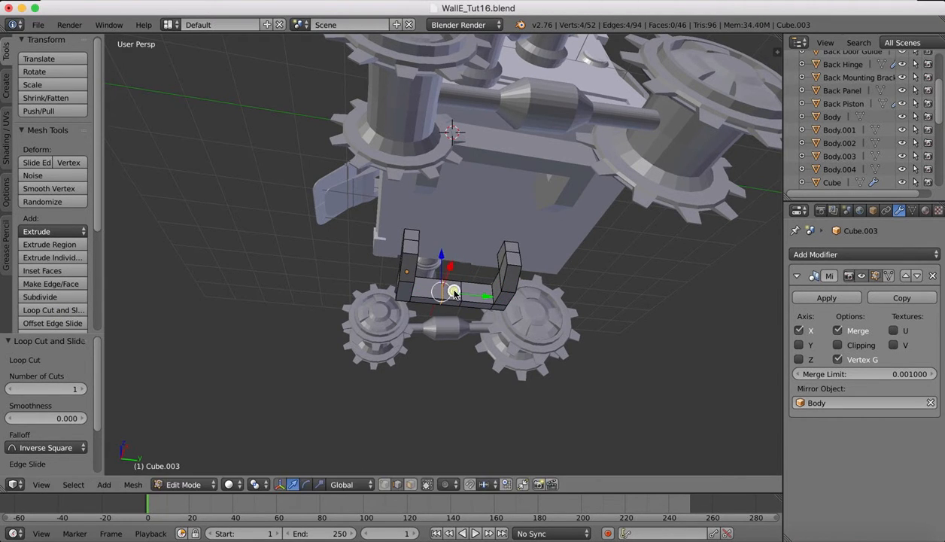
# Select the underside face between the crossbar's two cuts and extrude it about -1.038 along Z as a leg
pyautogui.moveTo(493, 236); pyautogui.dragTo(497, 264, button='middle')
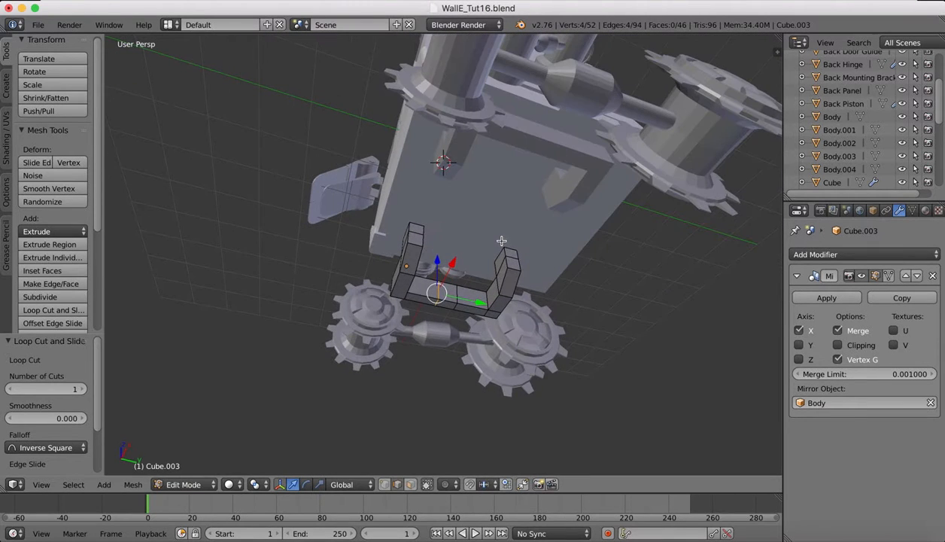
pyautogui.click(409, 485)
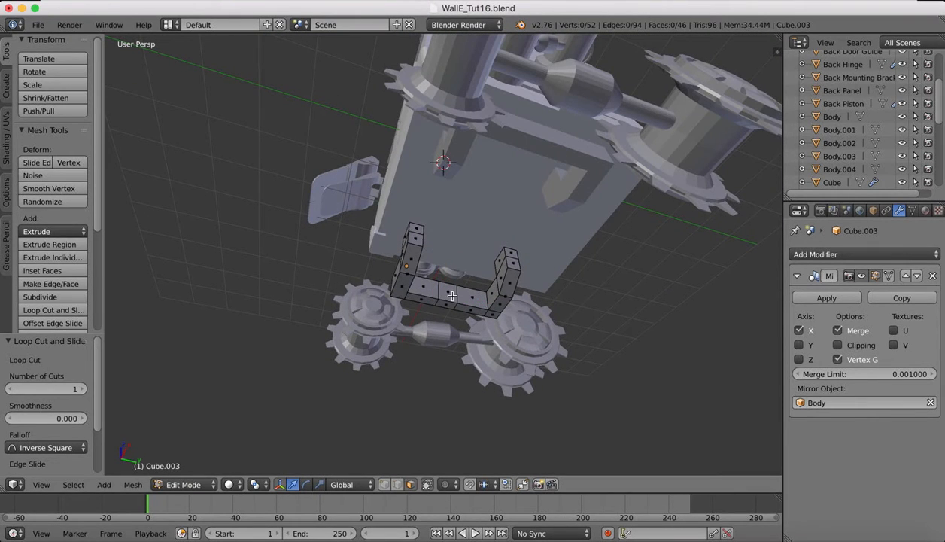
pyautogui.moveTo(518, 236); pyautogui.dragTo(519, 236, button='middle')
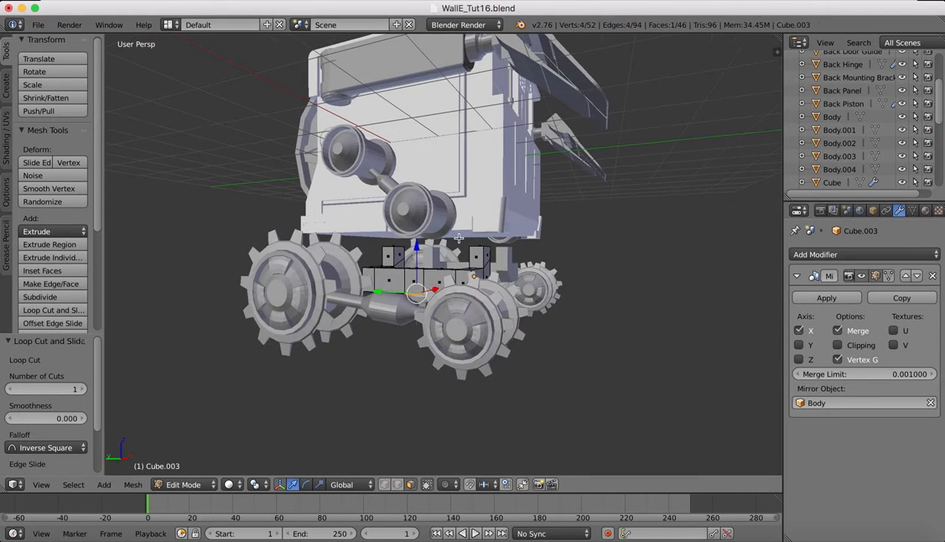
pyautogui.press('e')
pyautogui.click(452, 295)
pyautogui.moveTo(509, 269); pyautogui.dragTo(516, 274, button='middle')
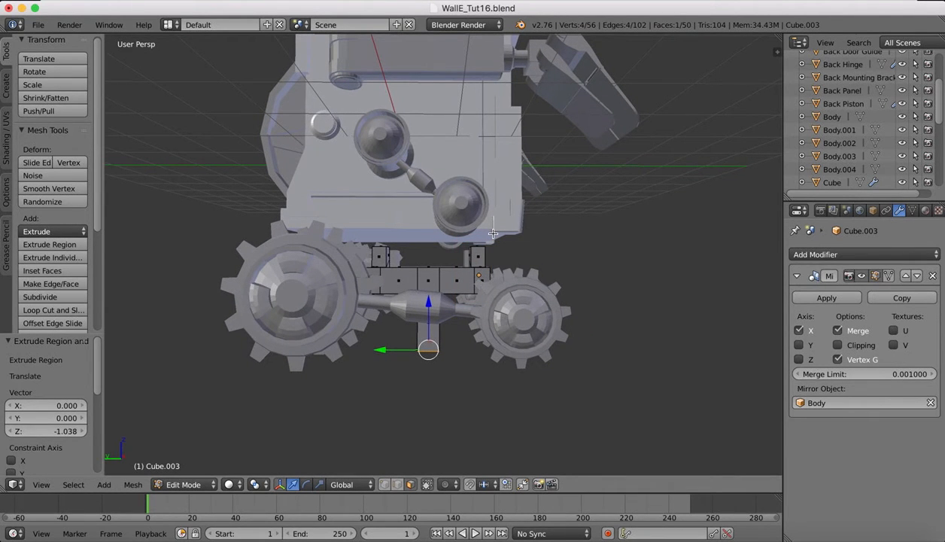
# Widen the leg by moving one side face about -0.179 and the opposite side face about 0.112 along Y
pyautogui.moveTo(460, 247); pyautogui.dragTo(426, 319, button='middle')
pyautogui.moveTo(407, 319); pyautogui.dragTo(415, 319)
pyautogui.moveTo(416, 318); pyautogui.dragTo(417, 320, button='middle')
pyautogui.rightClick(434, 329)
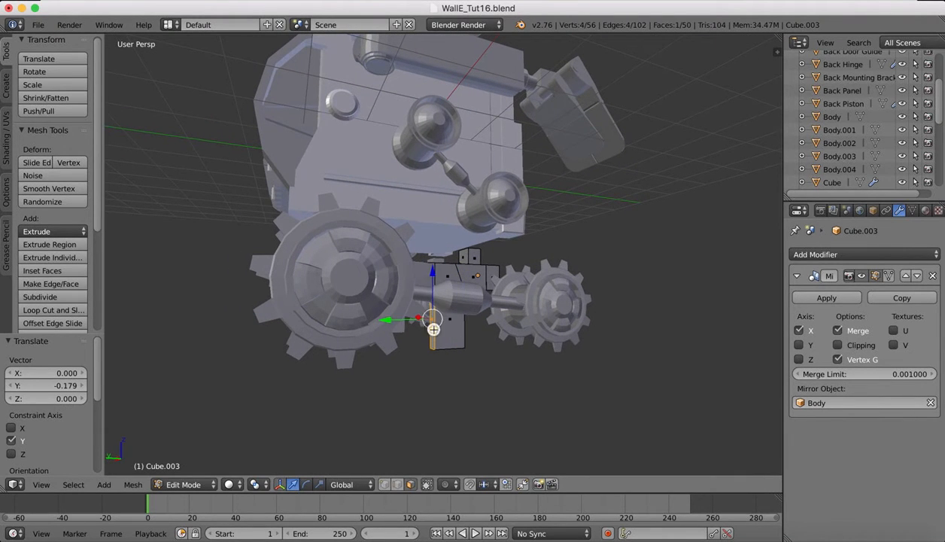
pyautogui.moveTo(394, 320); pyautogui.dragTo(387, 321)
pyautogui.moveTo(509, 245); pyautogui.dragTo(509, 246, button='middle')
# Add a loop cut near the leg's lower end and extrude the outward face below it about -0.757 along X
pyautogui.click(50, 309)
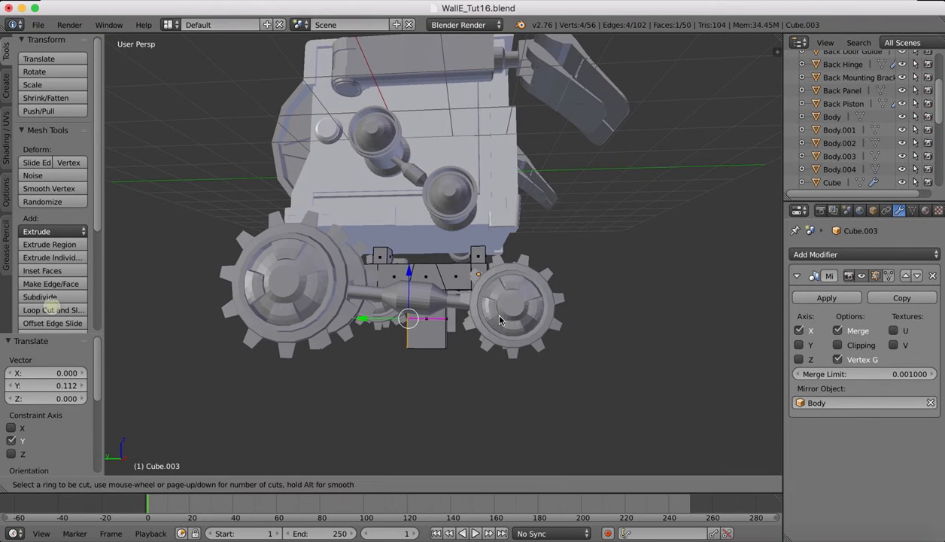
pyautogui.click(439, 343)
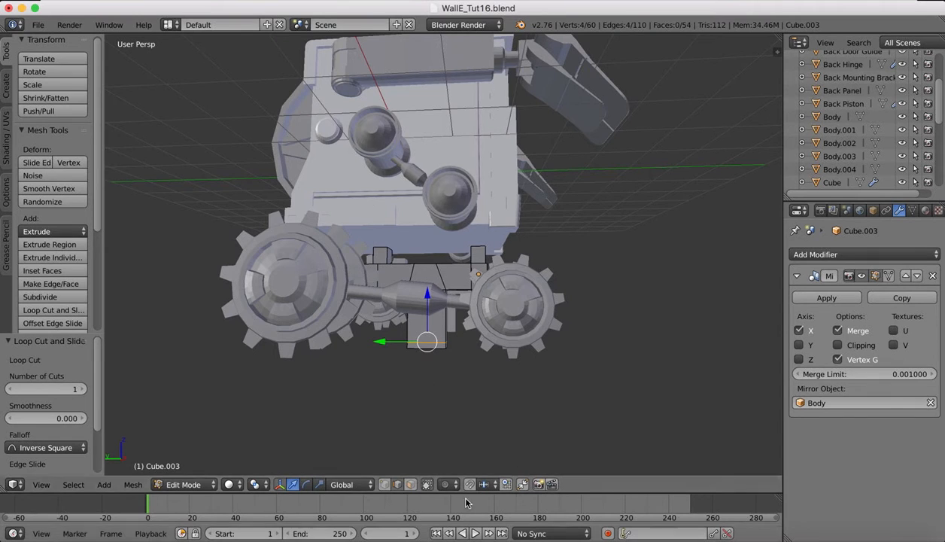
pyautogui.click(410, 484)
pyautogui.rightClick(427, 347)
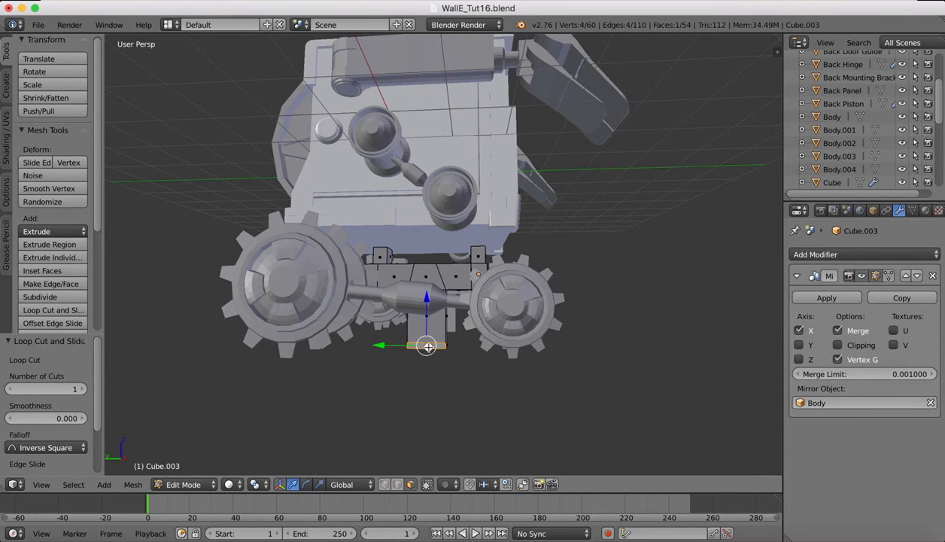
pyautogui.hscroll(10, 503, 291)
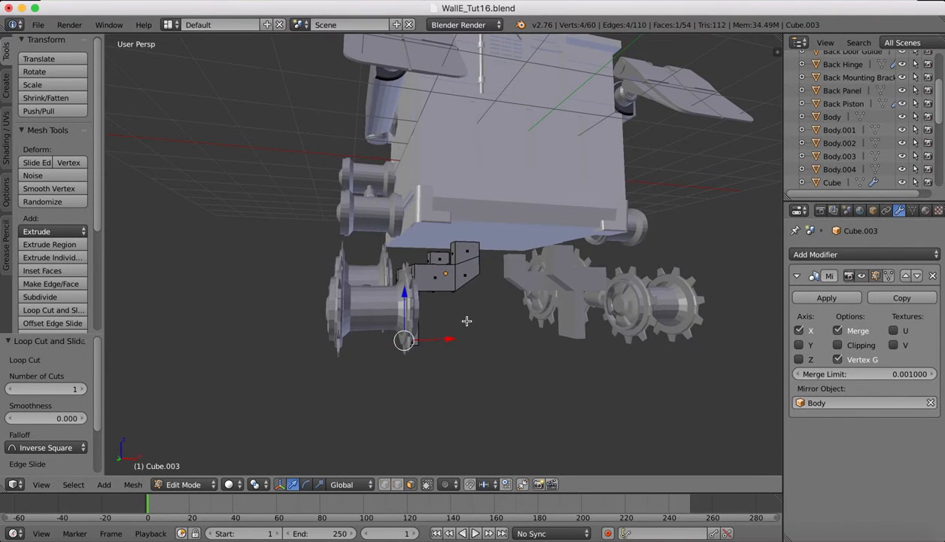
pyautogui.press('e')
pyautogui.click(422, 322)
pyautogui.hscroll(5, 427, 325)
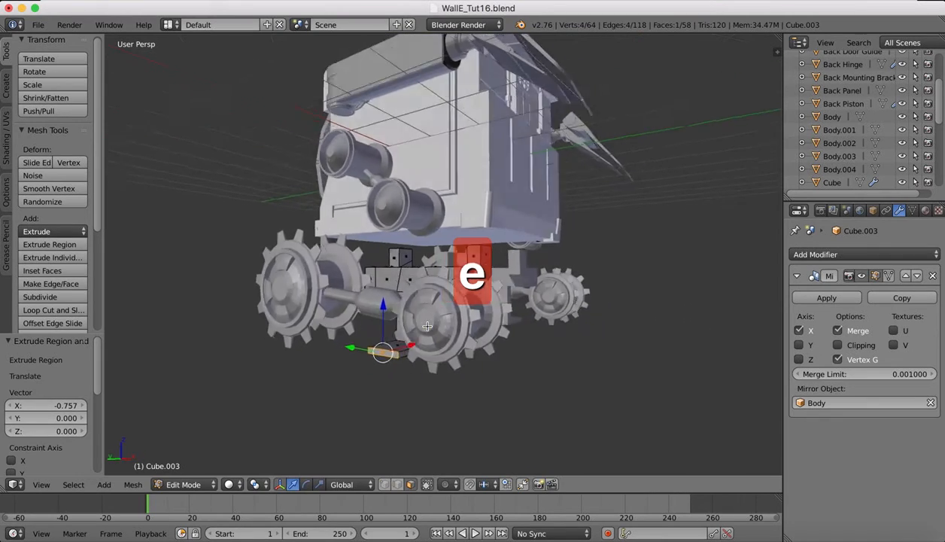
# Lengthen the foot by moving its end face about -0.335 along X
pyautogui.hscroll(10, 426, 325)
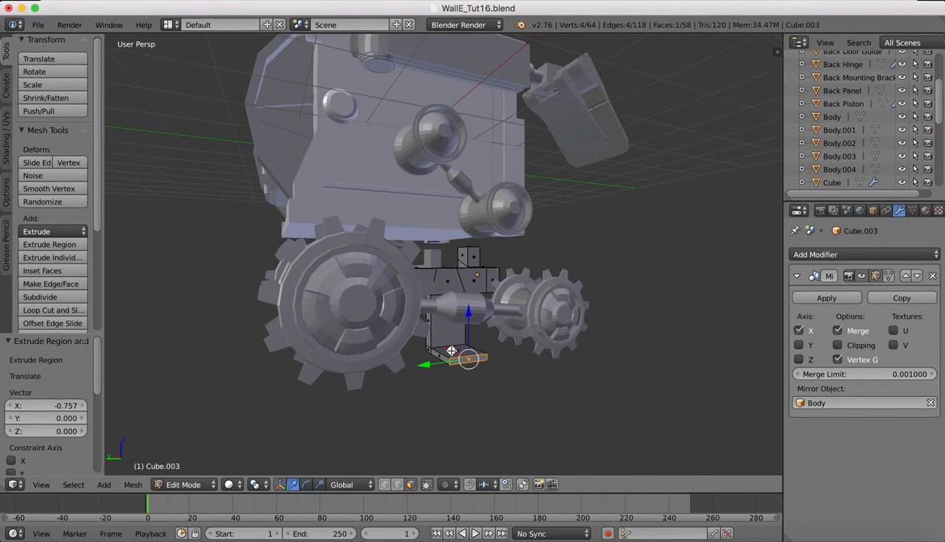
pyautogui.press('g')
pyautogui.press('x')
pyautogui.click(452, 351)
pyautogui.hscroll(10, 499, 284)
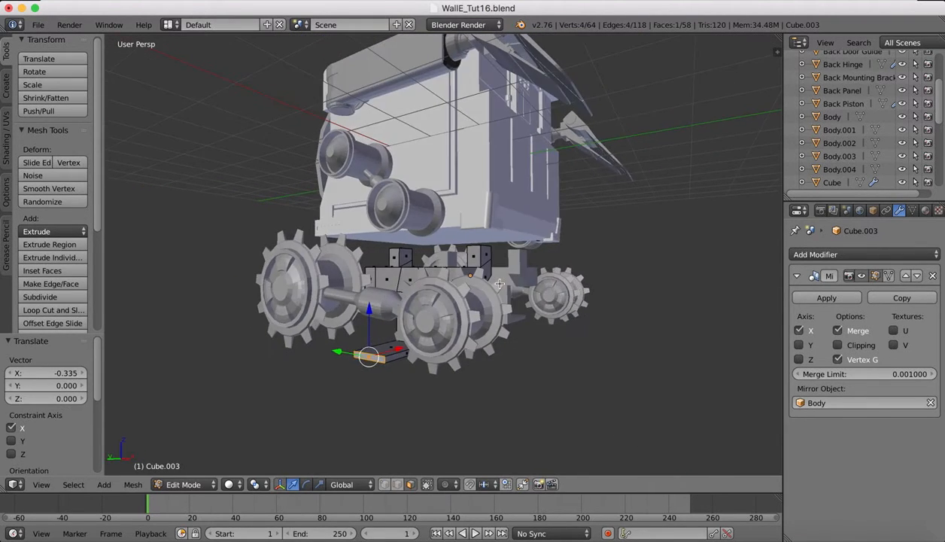
pyautogui.hscroll(5, 499, 284)
# Switch to Preview to examine the side-view render's bracket between the track wheels, and return to Blender
pyautogui.click(791, 536)
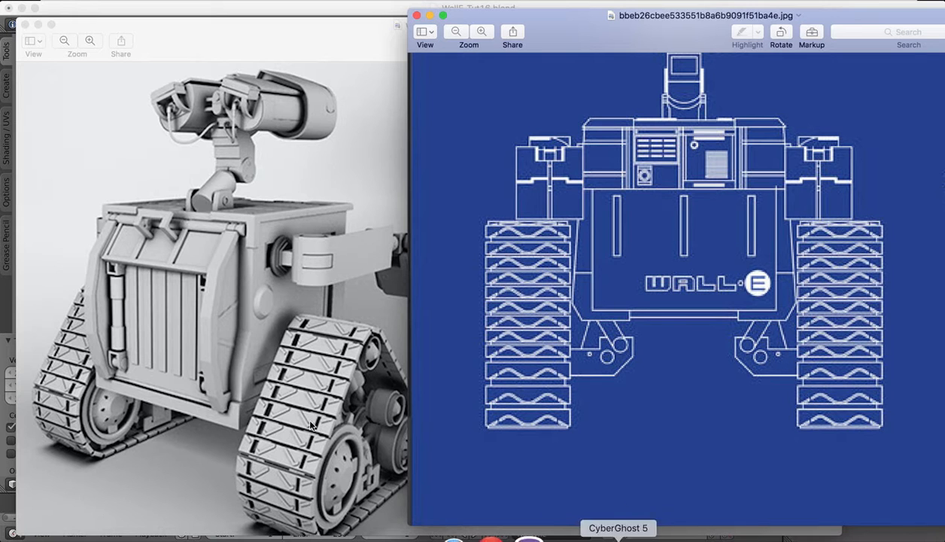
pyautogui.scroll(15, 297, 410)
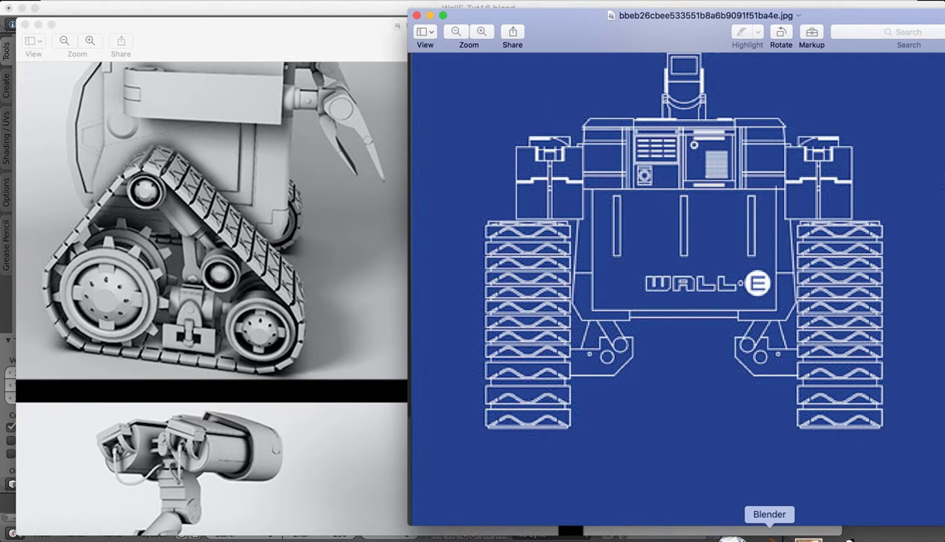
pyautogui.click(769, 537)
# Add a loop cut across the foot near its outer end
pyautogui.moveTo(381, 329); pyautogui.dragTo(276, 316, button='middle')
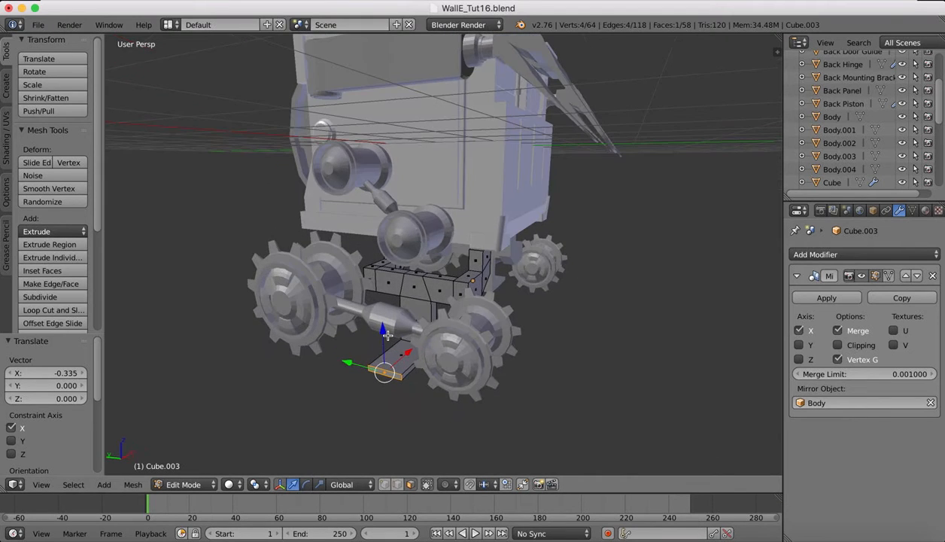
pyautogui.click(33, 310)
pyautogui.click(403, 360)
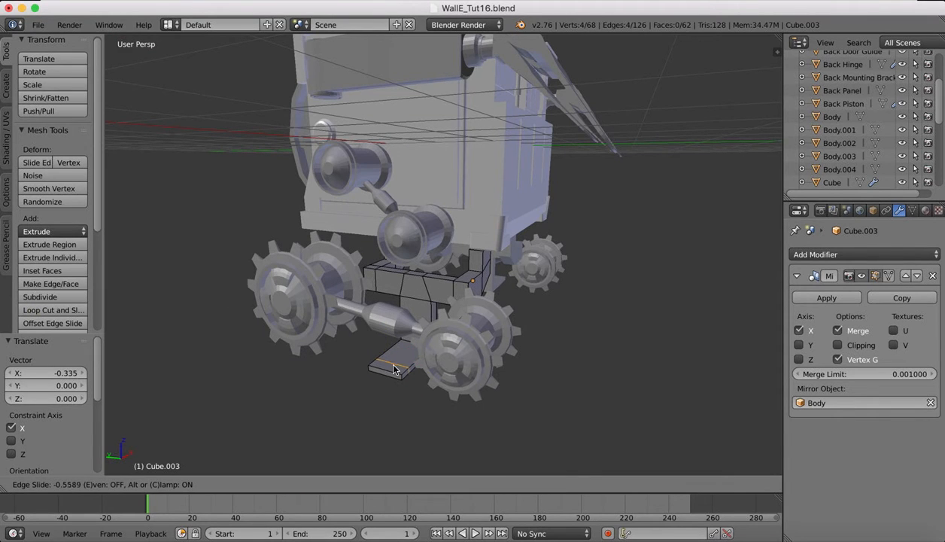
pyautogui.click(392, 370)
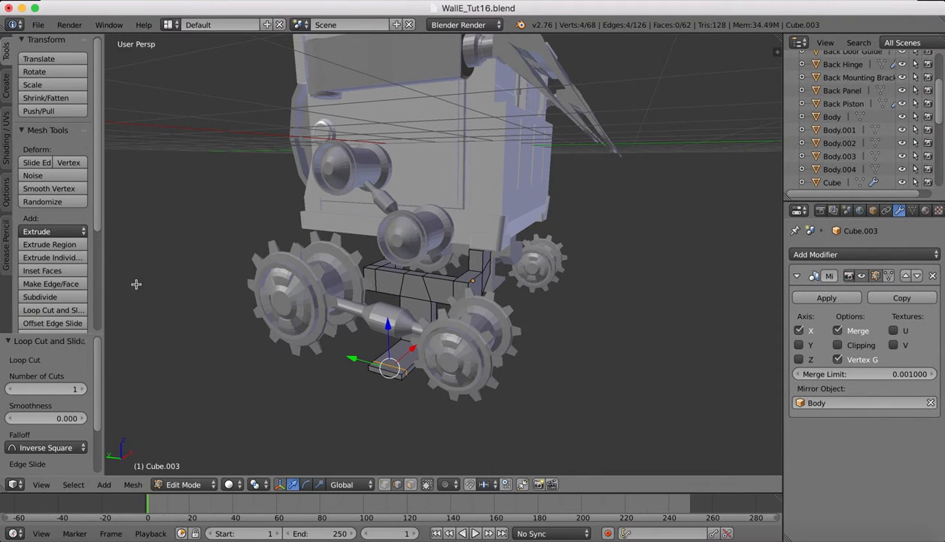
# Extrude the top face at the foot's outer end up 0.856 along Z and move it -0.146 along Z
pyautogui.click(410, 485)
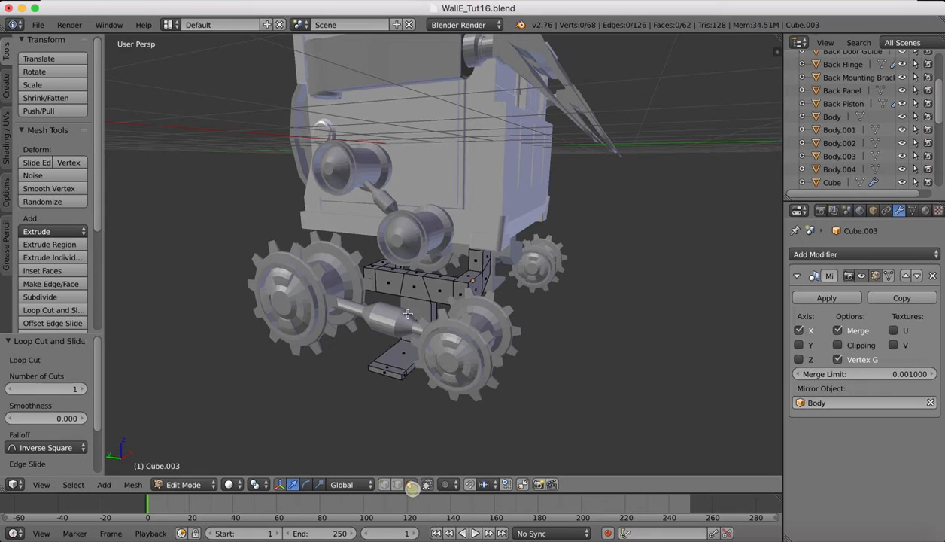
pyautogui.rightClick(392, 368)
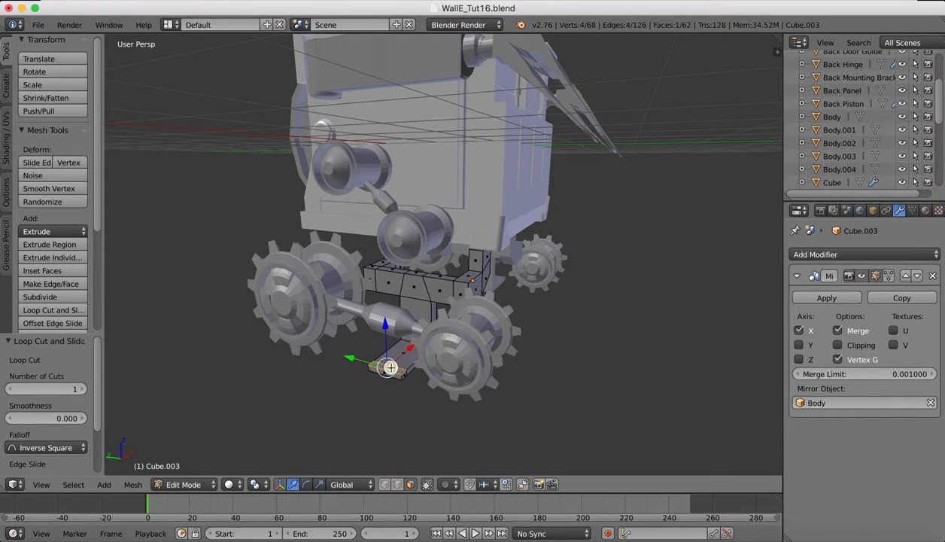
pyautogui.press('e')
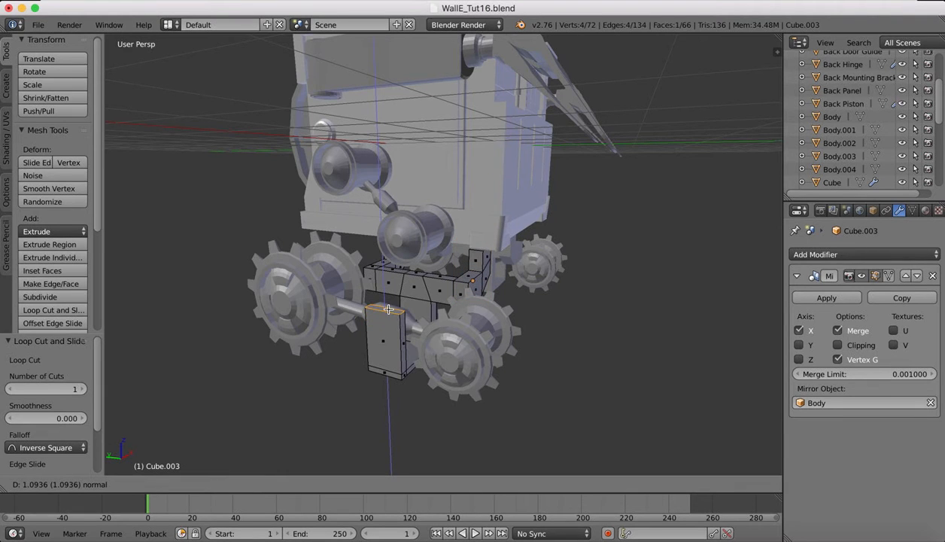
pyautogui.click(389, 322)
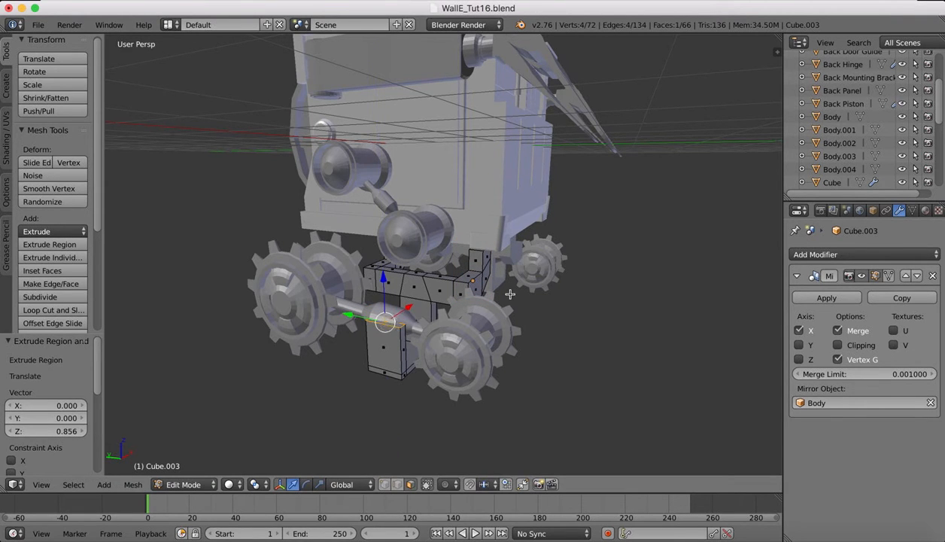
pyautogui.moveTo(510, 294); pyautogui.dragTo(490, 300, button='middle')
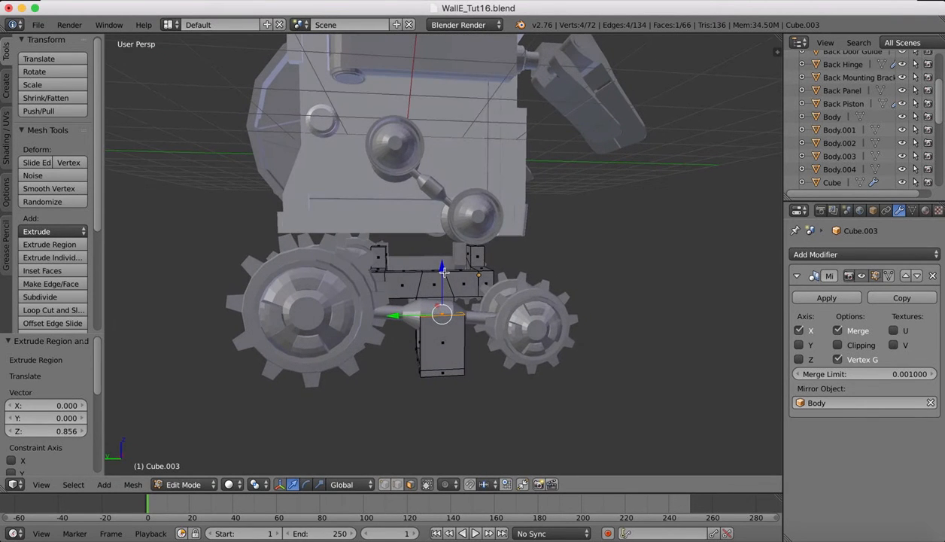
pyautogui.moveTo(443, 271)
pyautogui.mouseDown()
pyautogui.moveTo(443, 291)
pyautogui.moveTo(442, 281)
pyautogui.mouseUp()
pyautogui.moveTo(442, 281); pyautogui.dragTo(316, 295, button='middle')
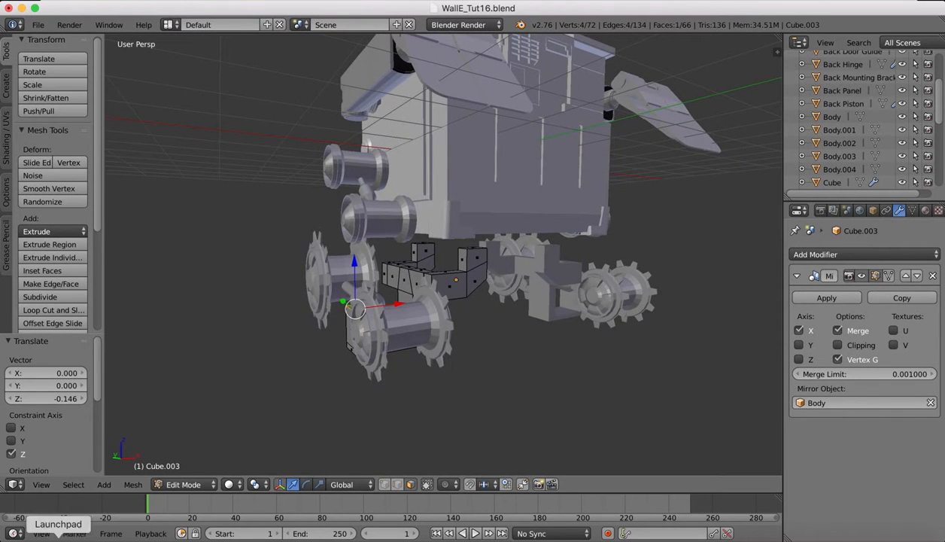
# In Object Mode, move the whole bracket about 0.18 along X and 0.096 along Y
pyautogui.click(192, 484)
pyautogui.click(191, 467)
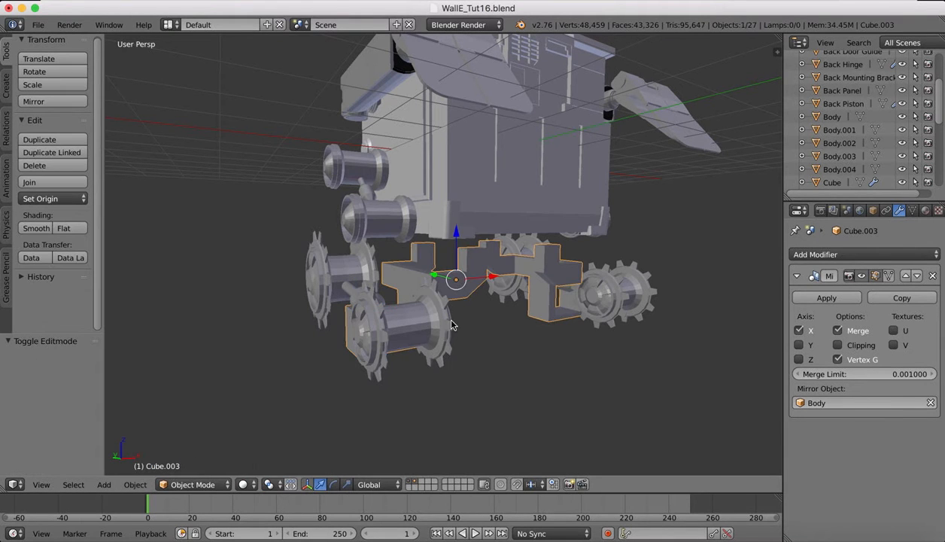
pyautogui.moveTo(452, 325); pyautogui.dragTo(485, 272, button='middle')
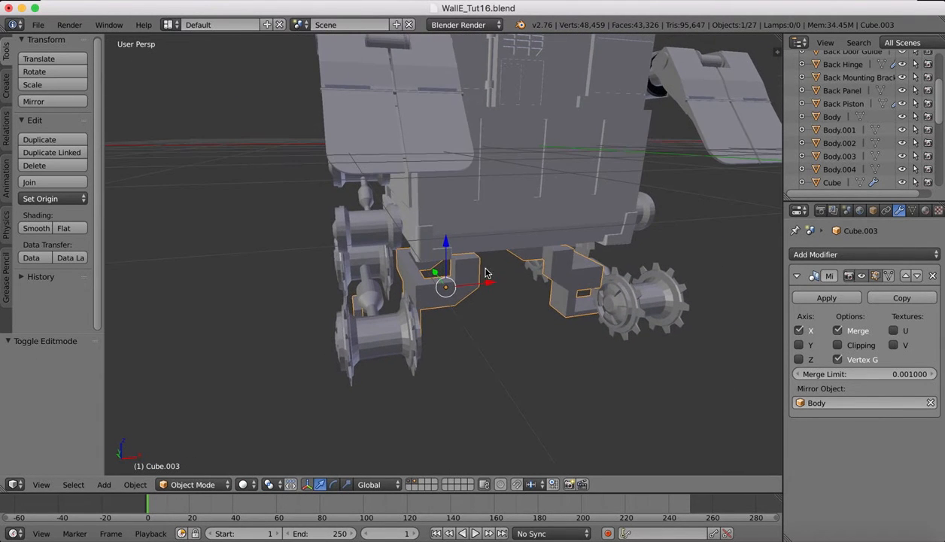
pyautogui.press('g')
pyautogui.press('x')
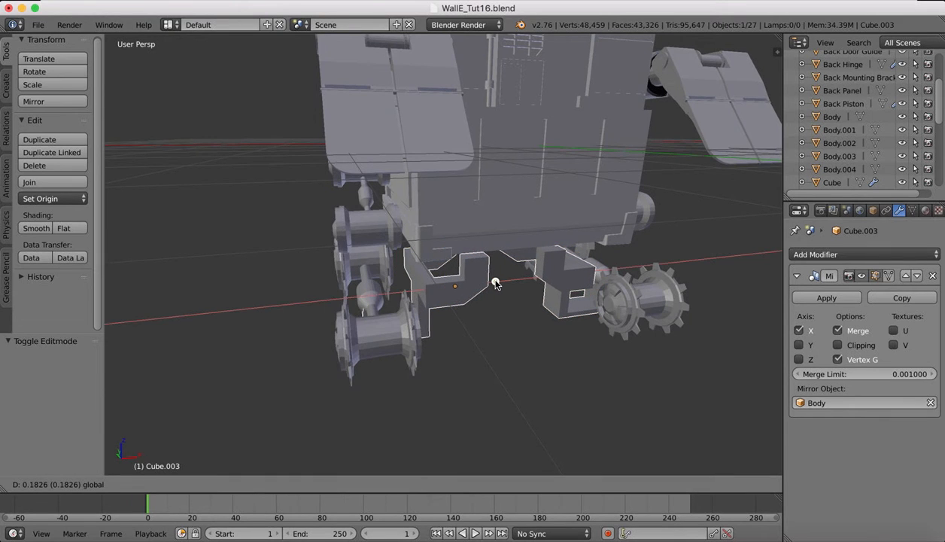
pyautogui.click(495, 284)
pyautogui.moveTo(490, 278); pyautogui.dragTo(467, 281, button='middle')
pyautogui.moveTo(429, 277); pyautogui.dragTo(425, 277)
pyautogui.moveTo(526, 264); pyautogui.dragTo(525, 264, button='middle')
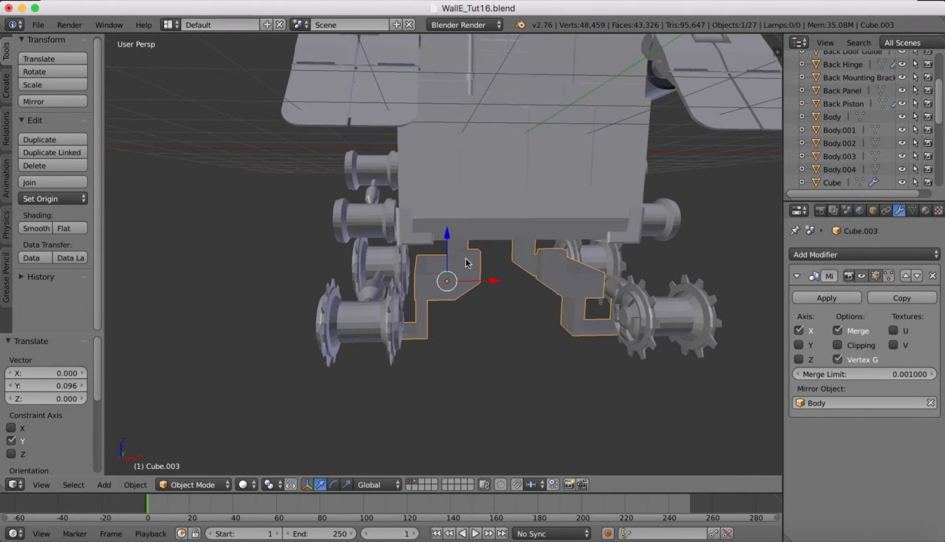
# Return to Edit Mode and add a centred vertical loop cut through the bracket's front upright post
pyautogui.click(181, 484)
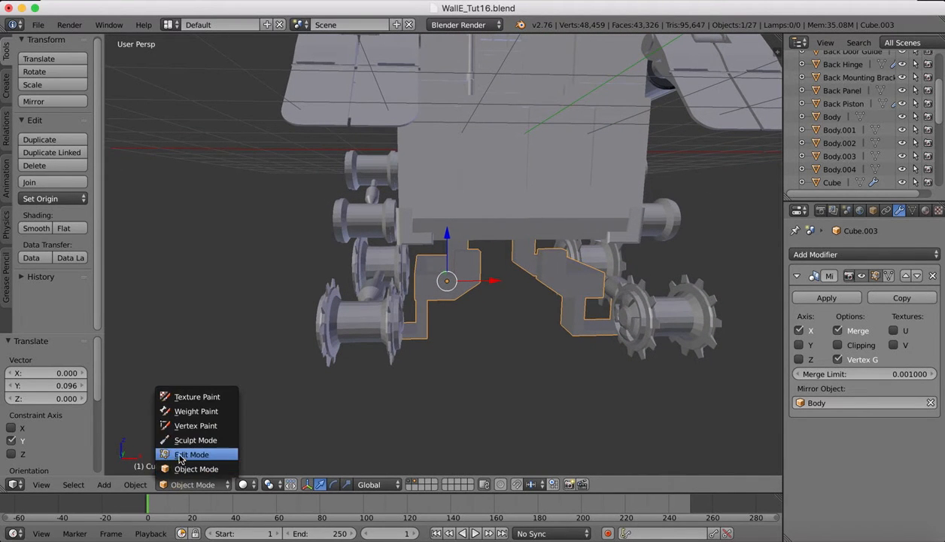
pyautogui.click(178, 453)
pyautogui.scroll(8, 462, 224)
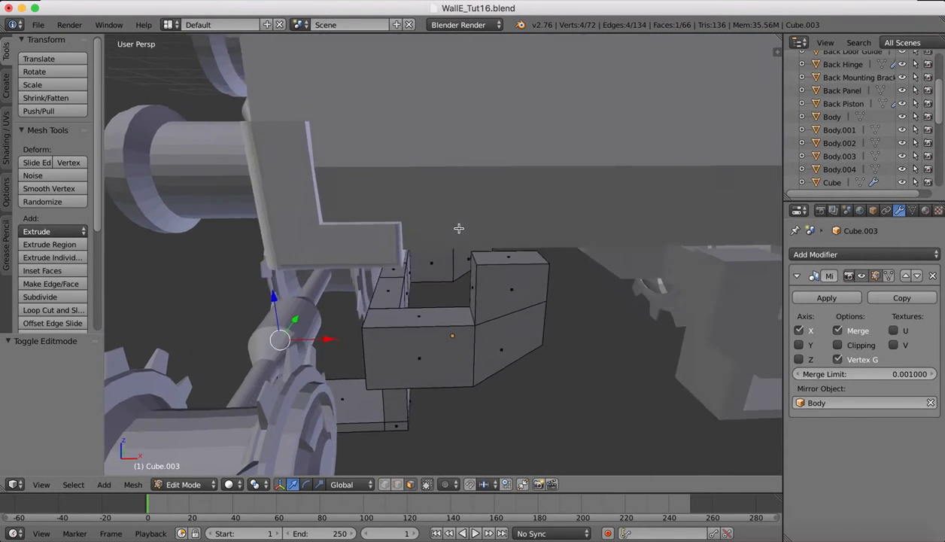
pyautogui.moveTo(459, 229); pyautogui.dragTo(451, 224, button='middle')
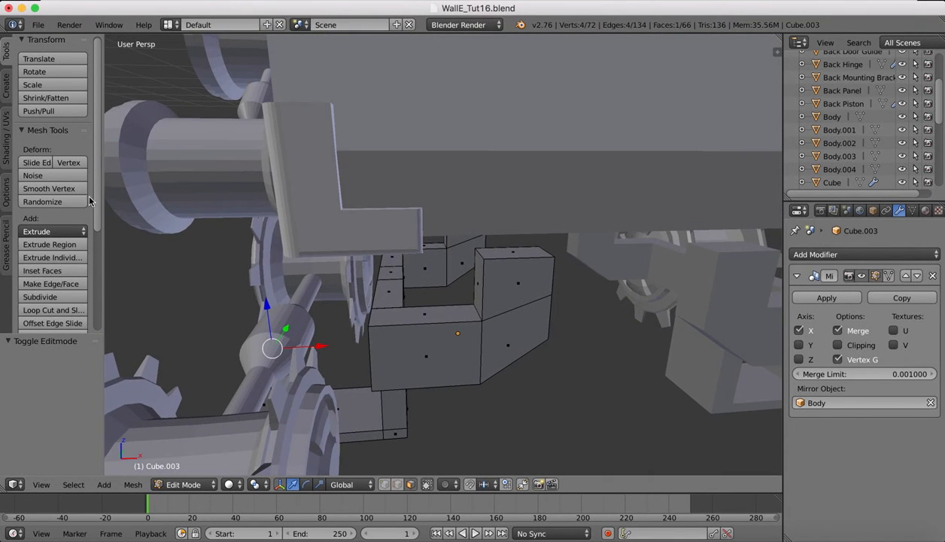
pyautogui.click(46, 311)
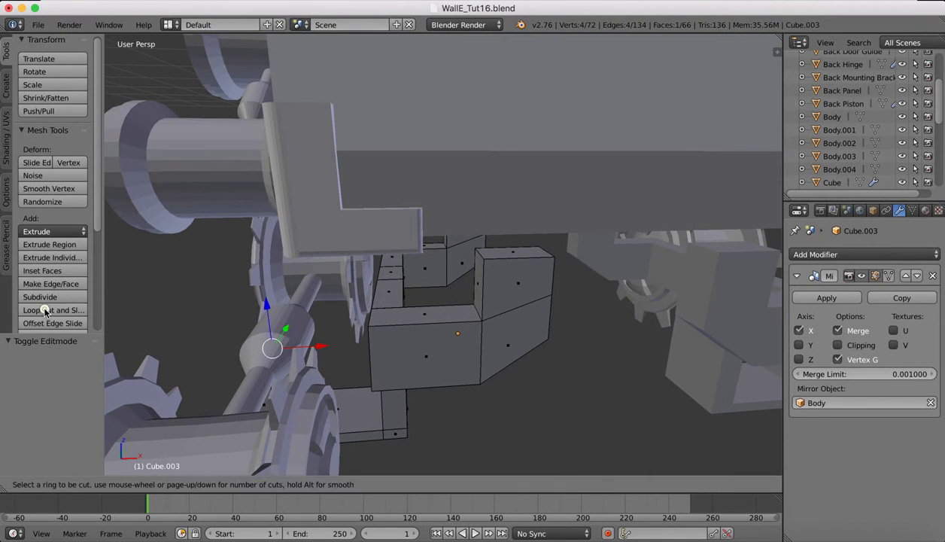
pyautogui.click(511, 258)
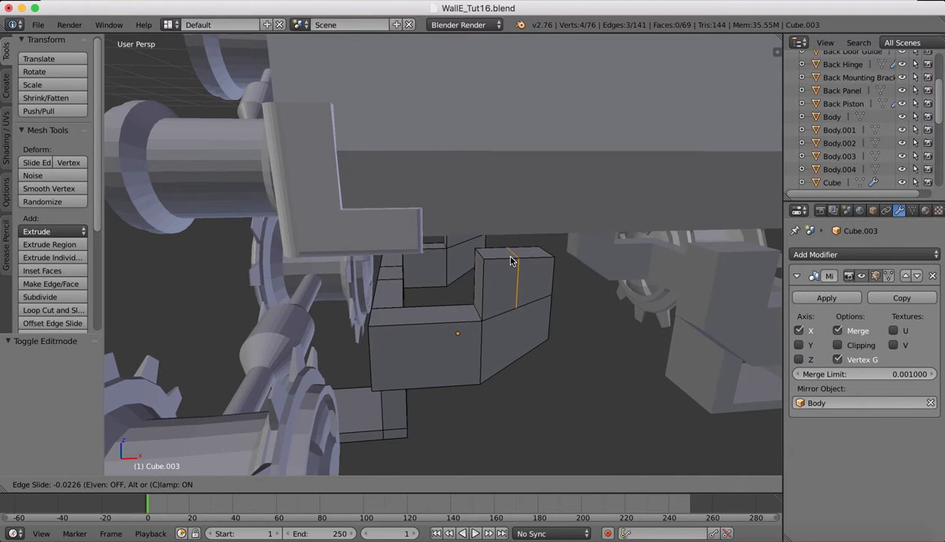
pyautogui.click(511, 260)
pyautogui.hscroll(5, 572, 298)
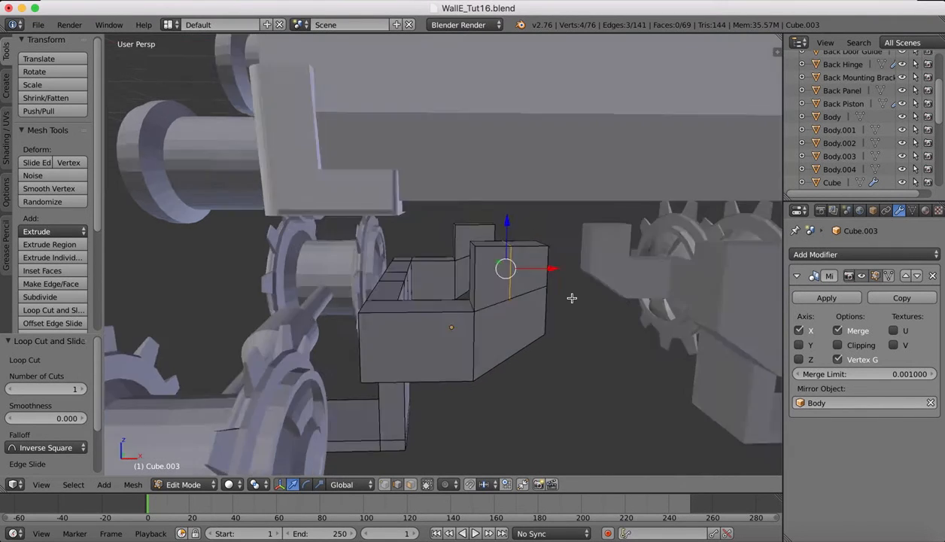
# Extrude the inner half of the front post's top face up about 0.318 and shift it -0.229 along X
pyautogui.click(412, 485)
pyautogui.click(514, 250)
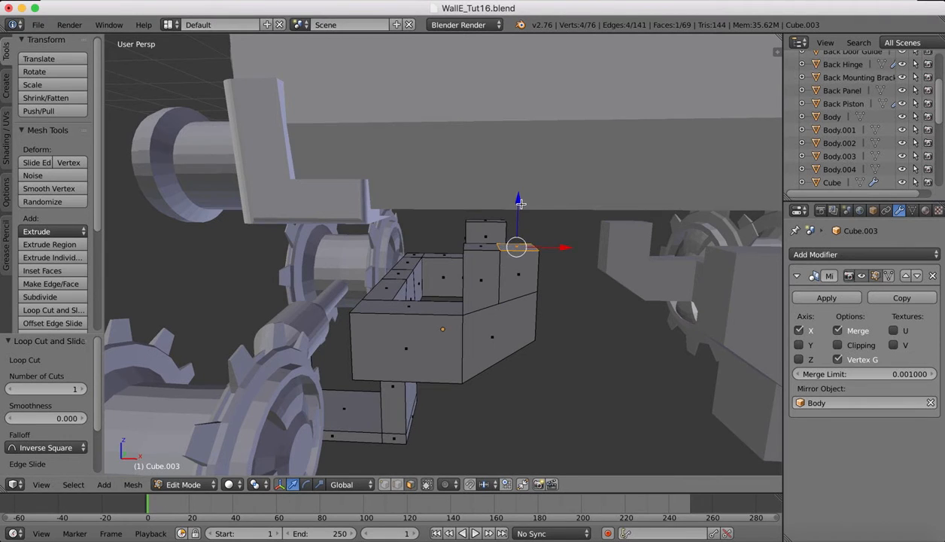
pyautogui.press('e')
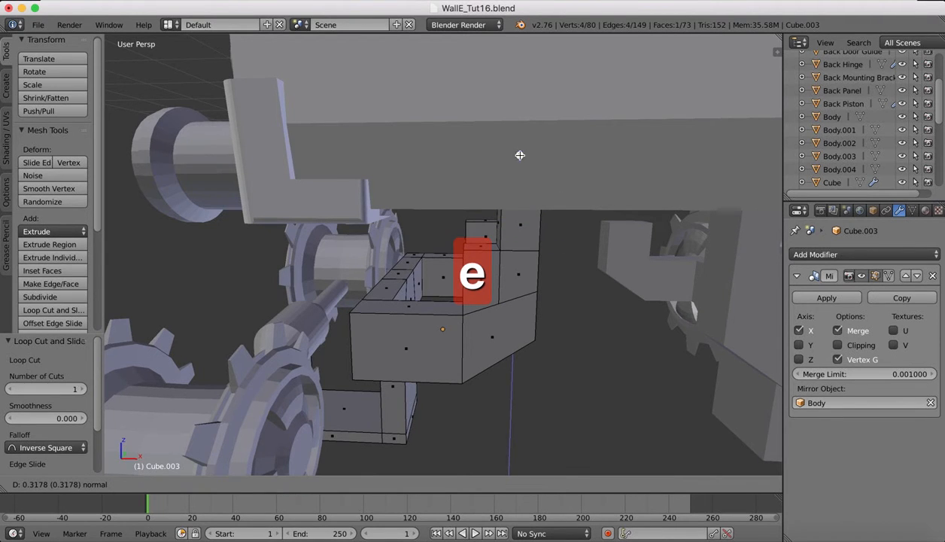
pyautogui.click(519, 155)
pyautogui.moveTo(562, 199); pyautogui.dragTo(527, 200)
pyautogui.moveTo(598, 240)
pyautogui.mouseDown(button='middle')
pyautogui.moveTo(608, 243)
pyautogui.moveTo(594, 245)
pyautogui.mouseUp(button='middle')
# Check the front-view blueprint in Preview, return to Blender, and undo the post's extrusion and X shift
pyautogui.click(799, 536)
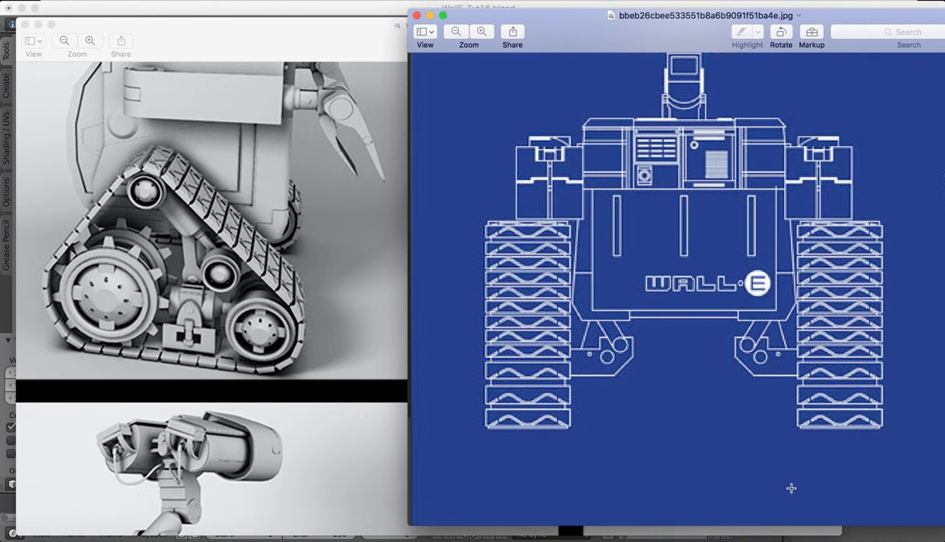
pyautogui.click(767, 531)
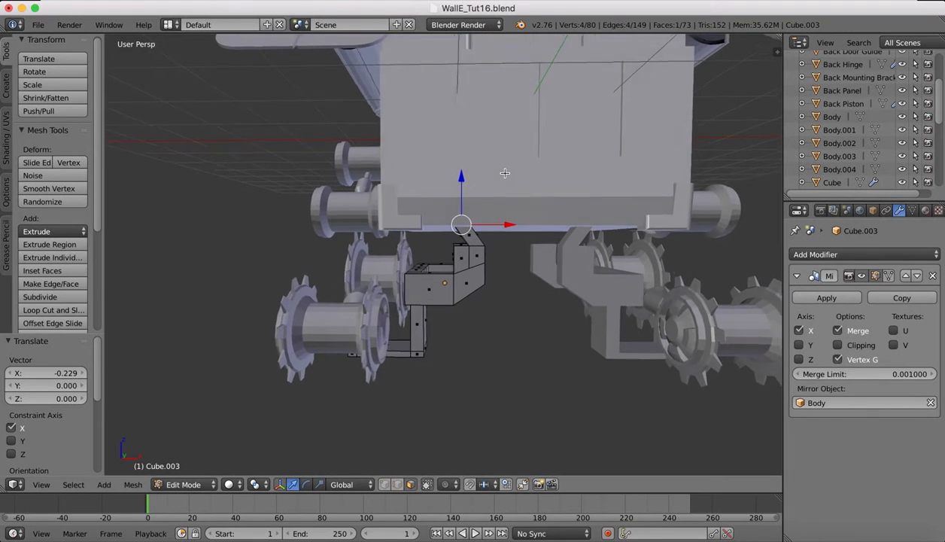
pyautogui.hscroll(-5, 504, 173)
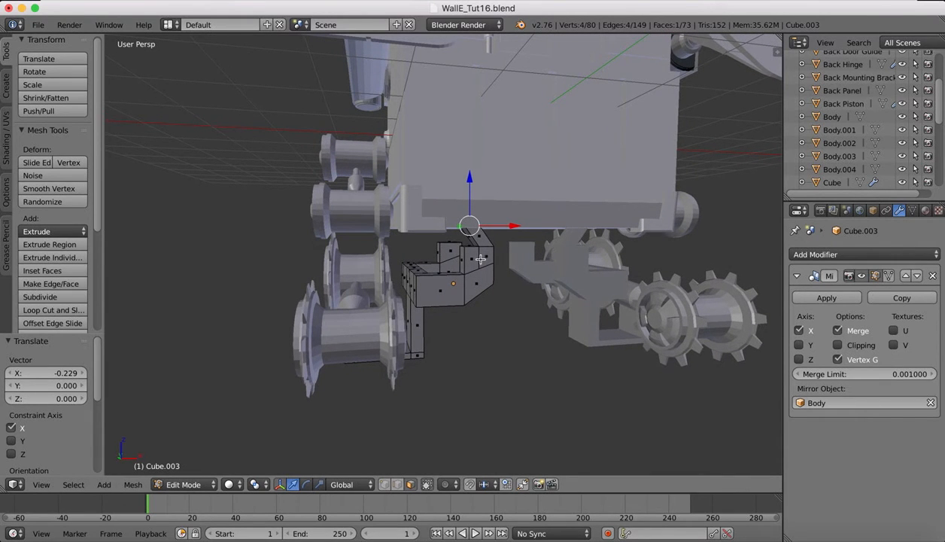
pyautogui.press('super+z')
pyautogui.press('super+z')
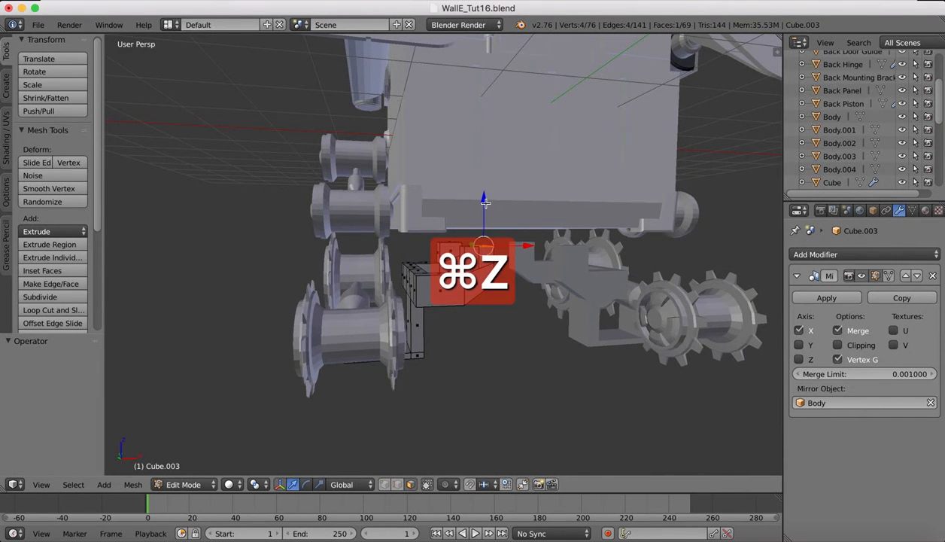
pyautogui.hscroll(3, 485, 203)
pyautogui.scroll(4, 486, 246)
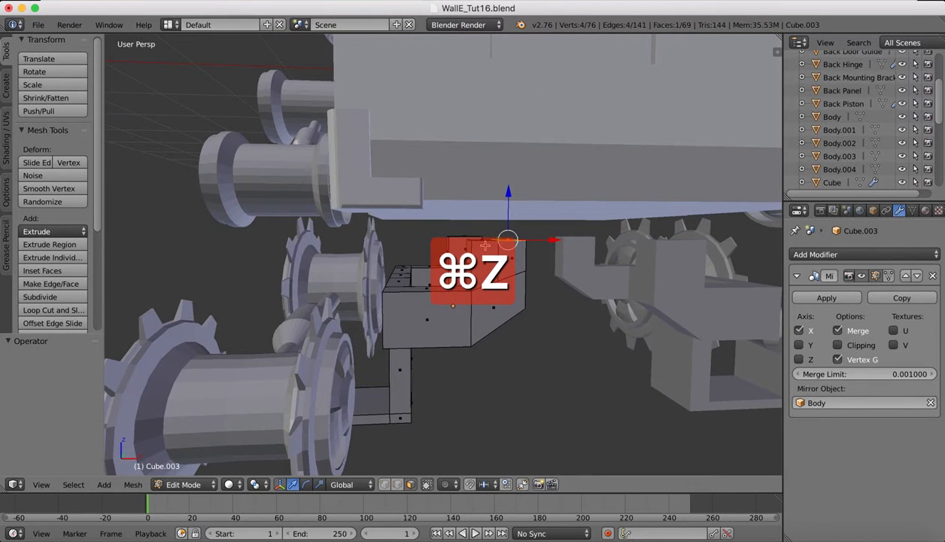
# Switch to Object Mode and examine the mirrored brackets from the front and side
pyautogui.click(185, 484)
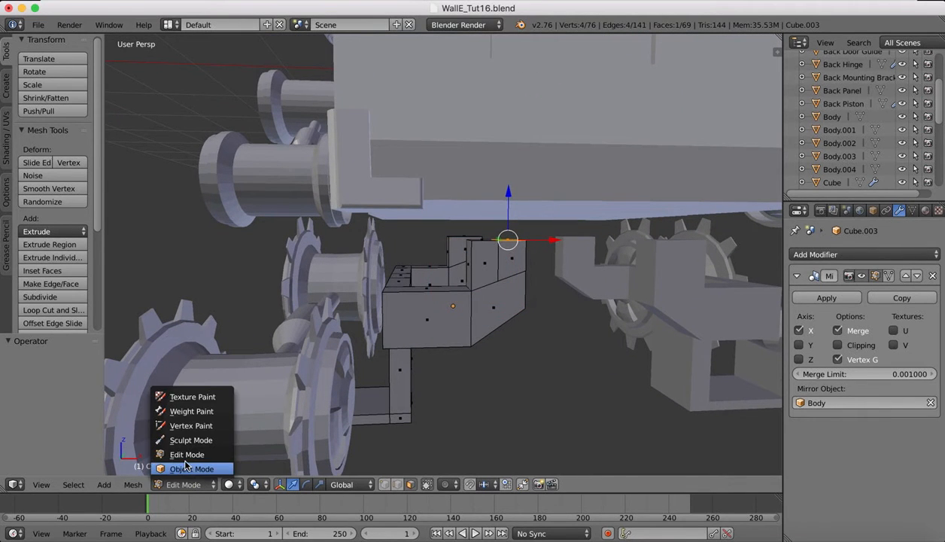
pyautogui.click(188, 468)
pyautogui.scroll(-4, 409, 131)
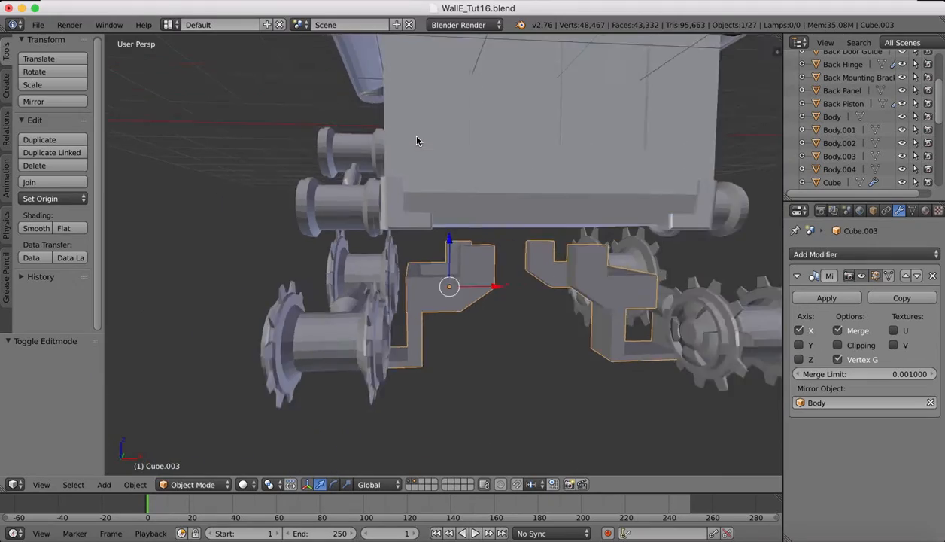
pyautogui.hscroll(-10, 417, 137)
pyautogui.hscroll(10, 417, 137)
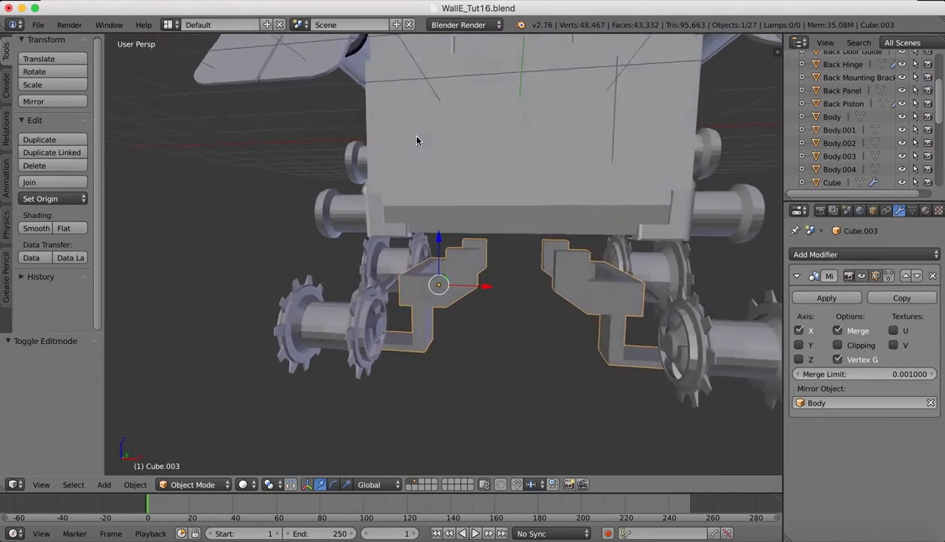
pyautogui.hscroll(-10, 417, 141)
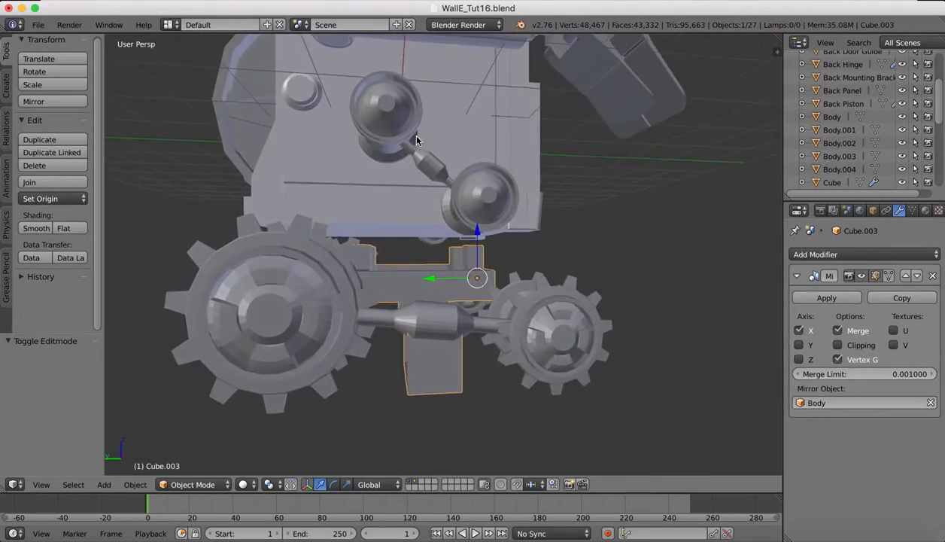
pyautogui.hscroll(8, 417, 141)
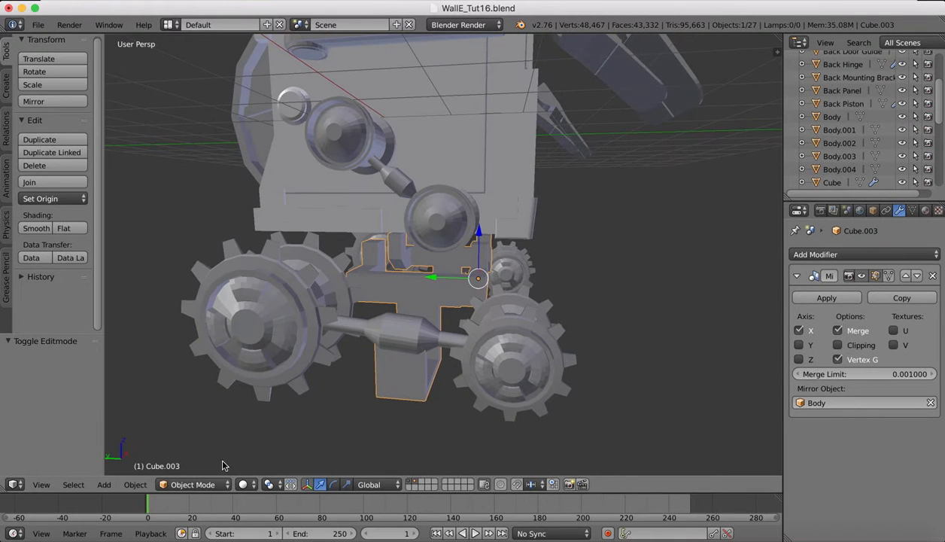
# Enter Edit Mode and extrude the bracket's outer tapered centre face and the leg face below it -0.030 along X
pyautogui.click(193, 484)
pyautogui.click(192, 451)
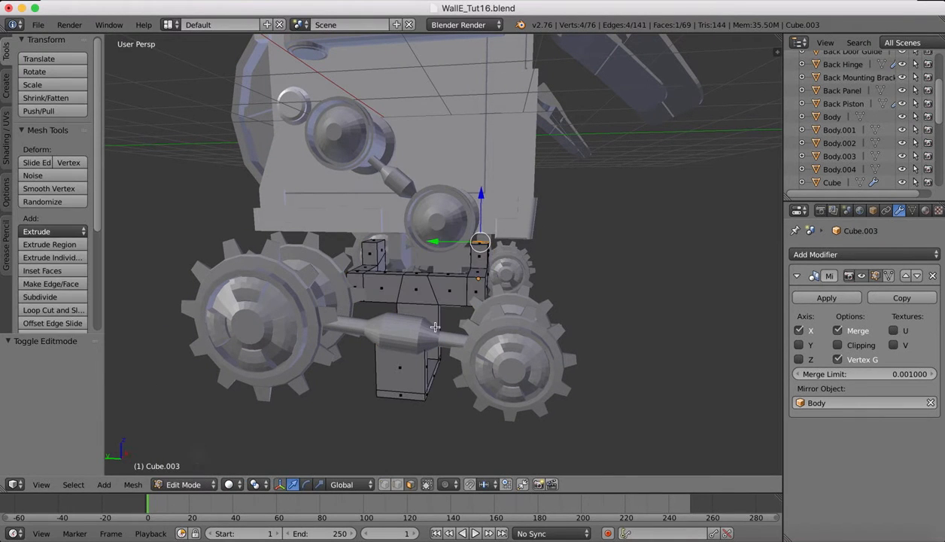
pyautogui.scroll(5, 429, 292)
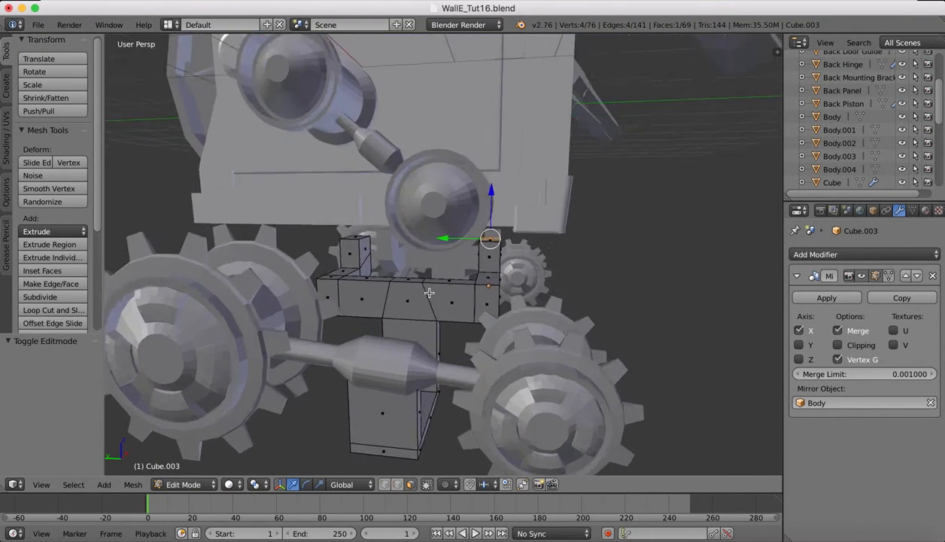
pyautogui.scroll(-1, 429, 293)
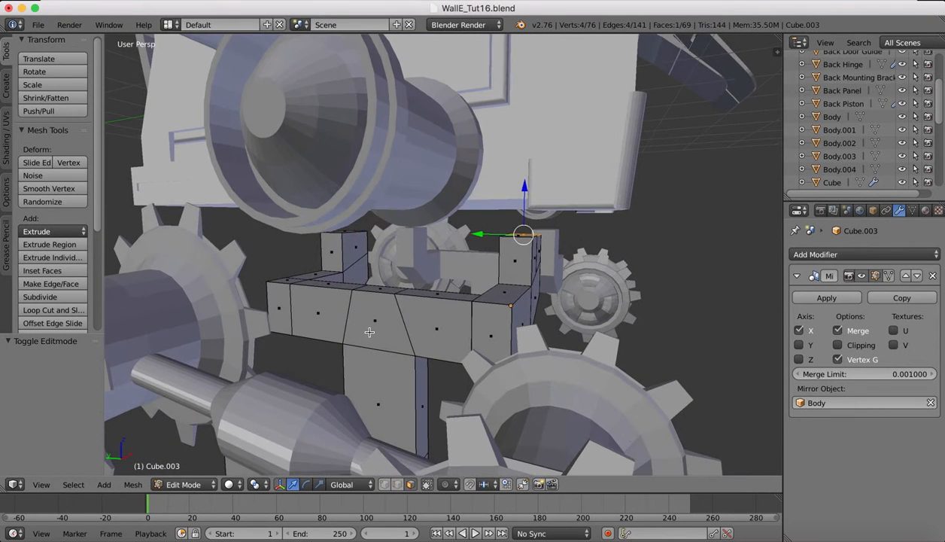
pyautogui.rightClick(383, 325)
pyautogui.keyDown('shift'); pyautogui.rightClick(384, 382); pyautogui.keyUp('shift')
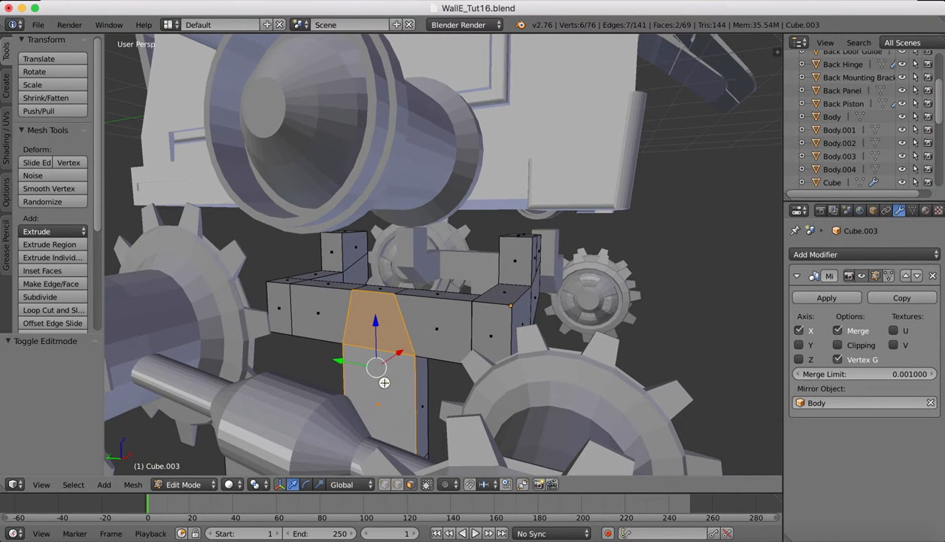
pyautogui.hscroll(5, 424, 333)
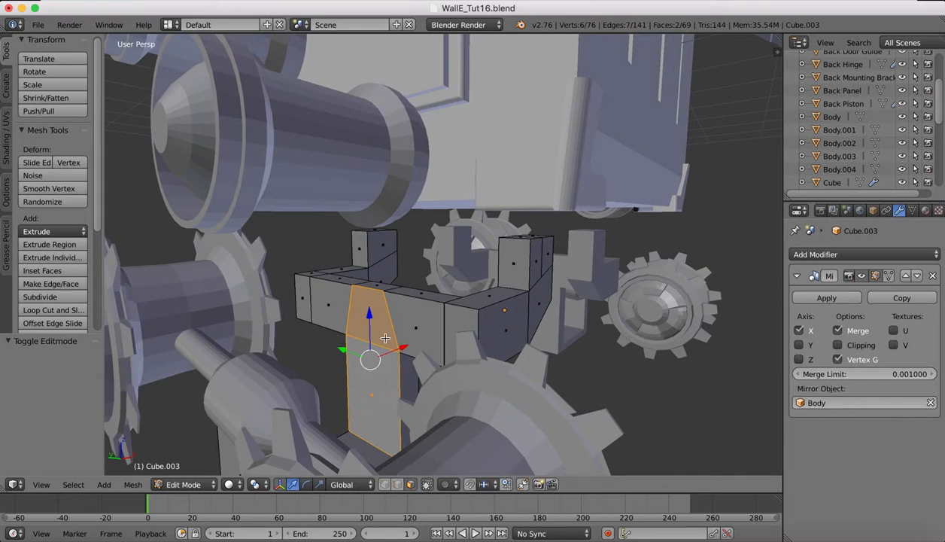
pyautogui.press('e')
pyautogui.click(382, 340)
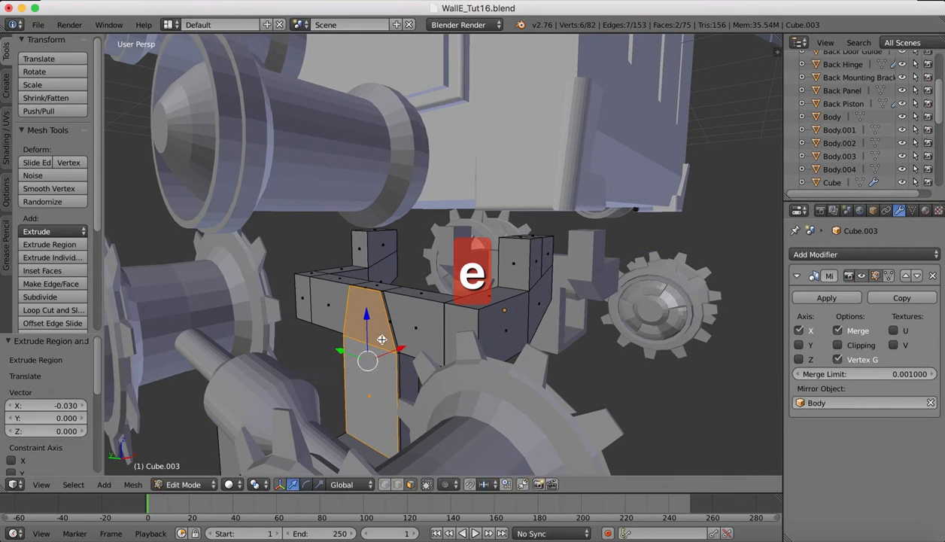
# Extrude the two top faces above the bracket's tapered centre section up 0.017 along Z
pyautogui.hscroll(2, 385, 302)
pyautogui.rightClick(374, 283)
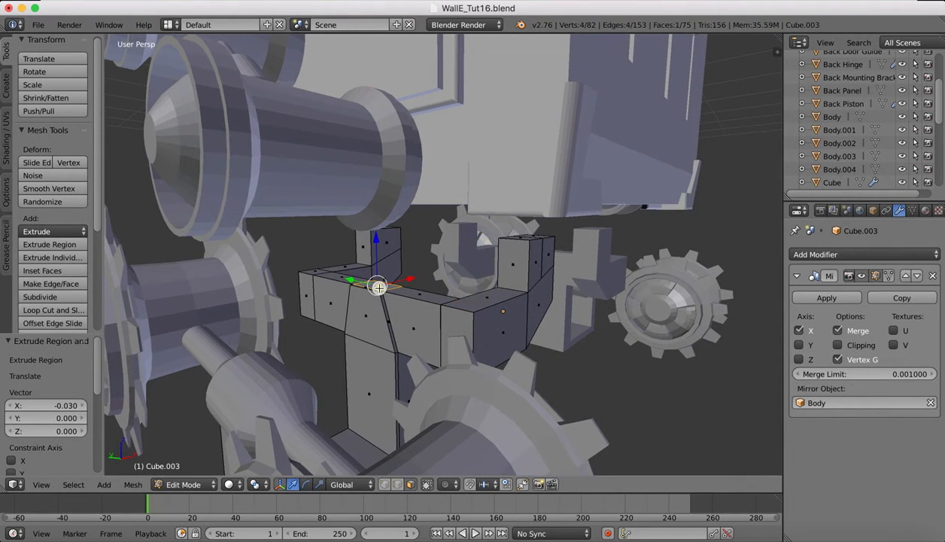
pyautogui.press('e')
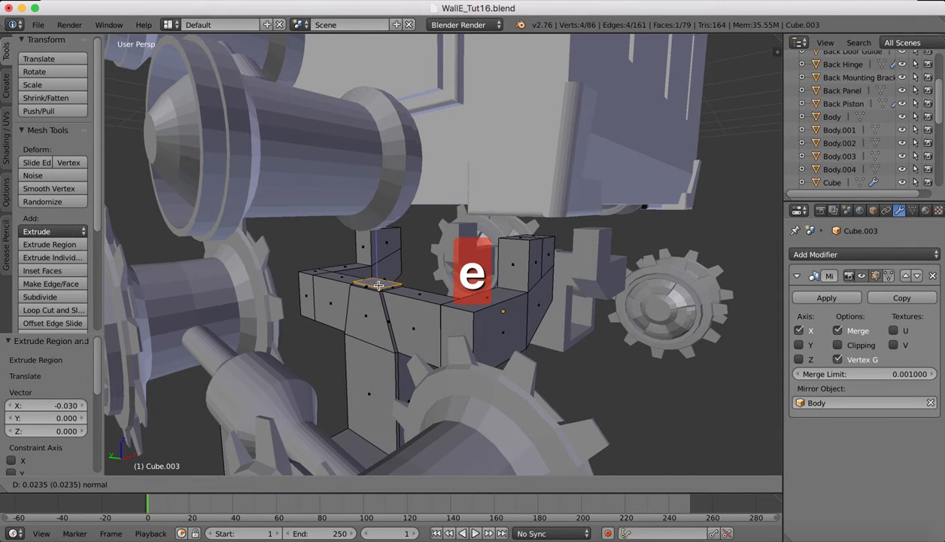
pyautogui.rightClick(378, 285)
pyautogui.scroll(4, 378, 286)
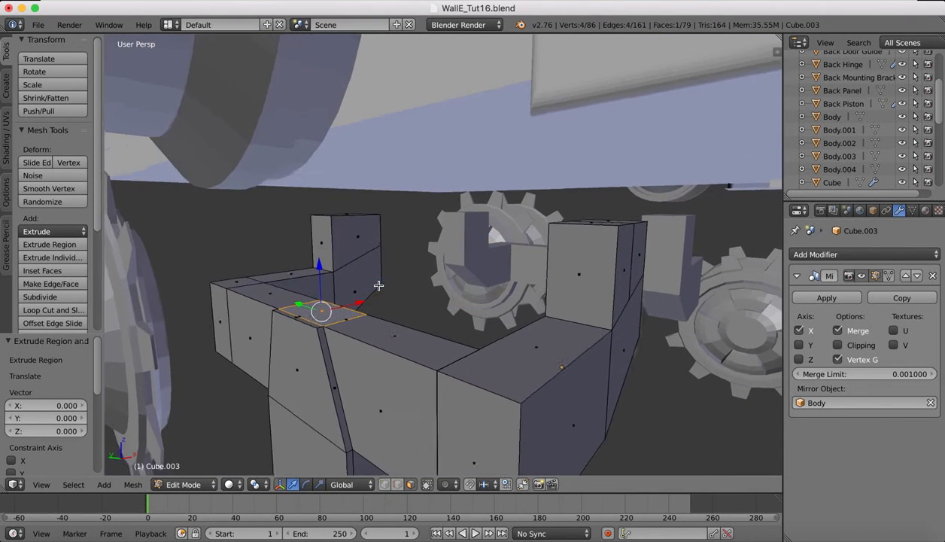
pyautogui.keyDown('shift'); pyautogui.rightClick(292, 317); pyautogui.keyUp('shift')
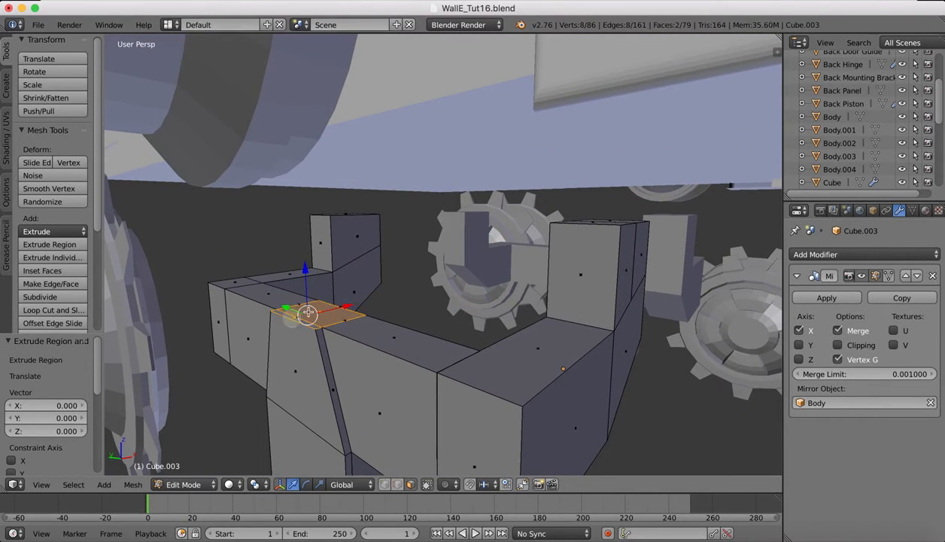
pyautogui.press('e')
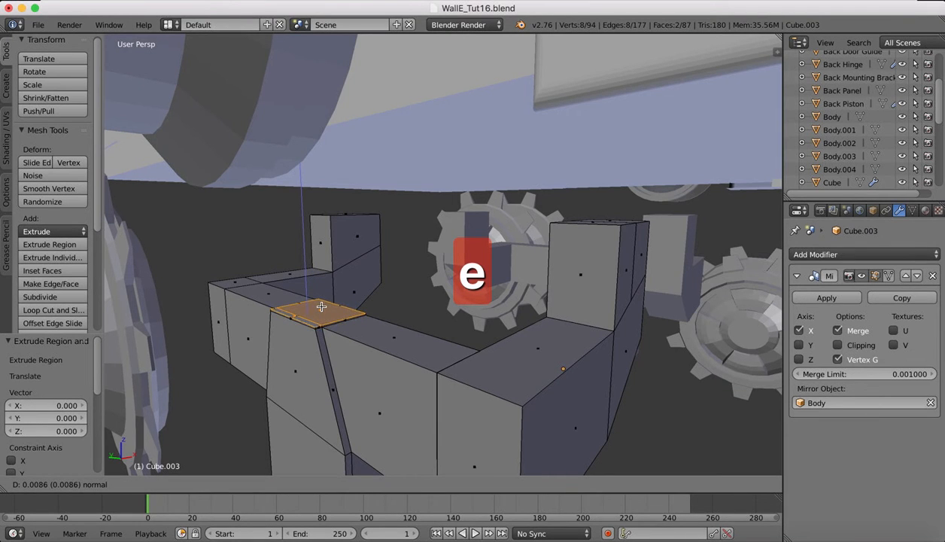
pyautogui.click(322, 304)
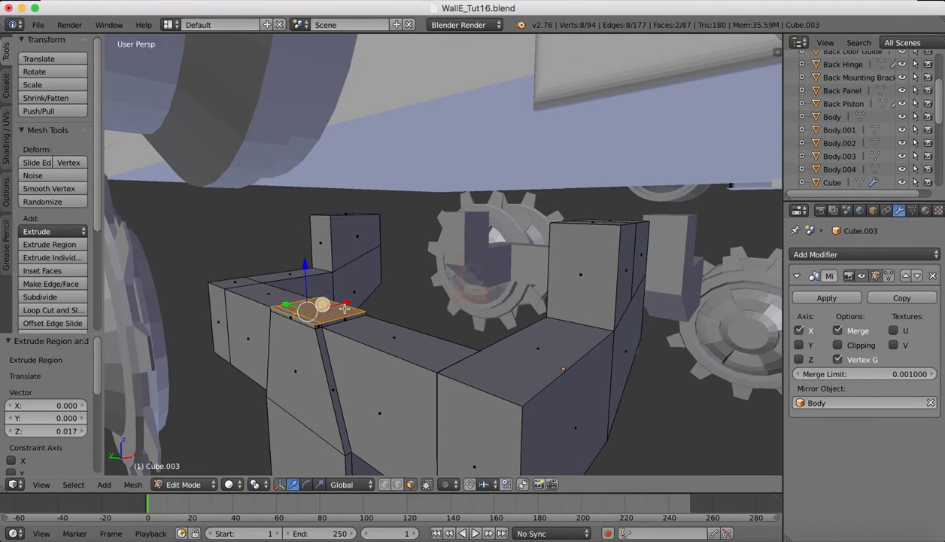
# Extrude the inner tapered centre face, the thin strip above it and the leg face below 0.033 along X
pyautogui.moveTo(322, 304); pyautogui.dragTo(542, 320, button='middle')
pyautogui.rightClick(553, 302)
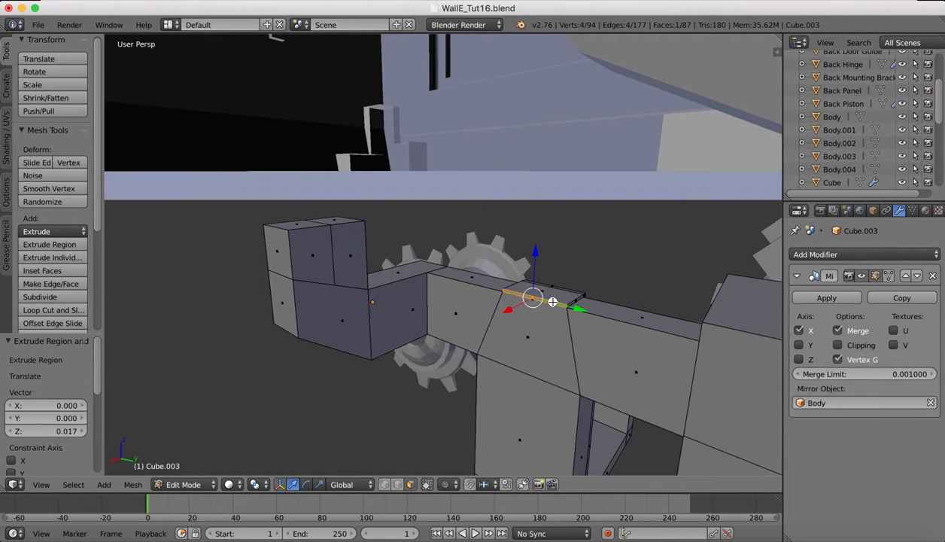
pyautogui.keyDown('shift'); pyautogui.rightClick(553, 343); pyautogui.keyUp('shift')
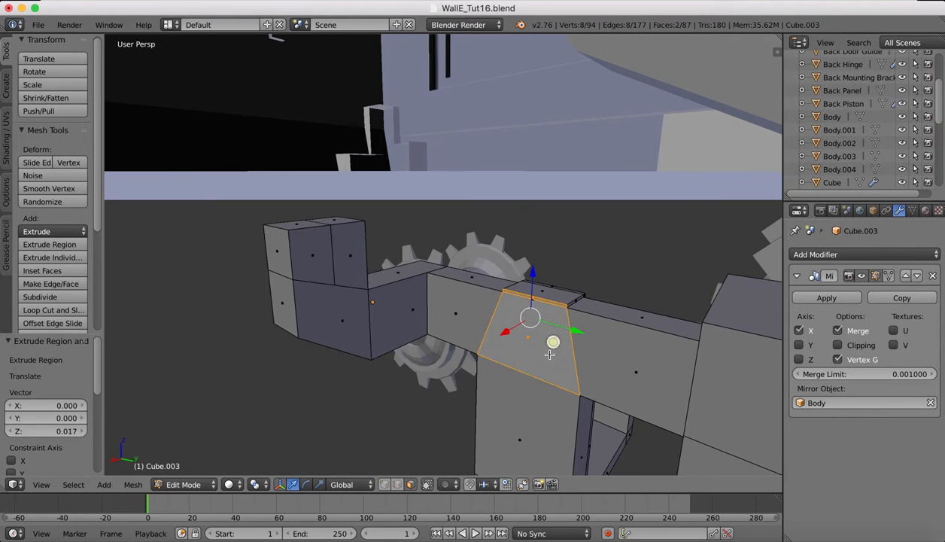
pyautogui.keyDown('shift'); pyautogui.rightClick(532, 399); pyautogui.keyUp('shift')
pyautogui.press('e')
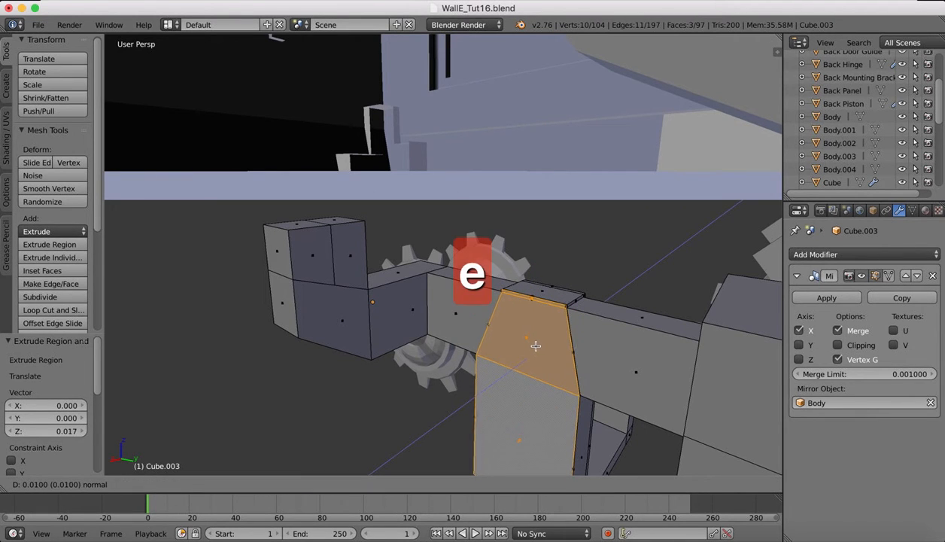
pyautogui.click(534, 346)
# Examine the track area in the blueprint's front and side views in Preview, and return to Blender
pyautogui.scroll(-2, 472, 322)
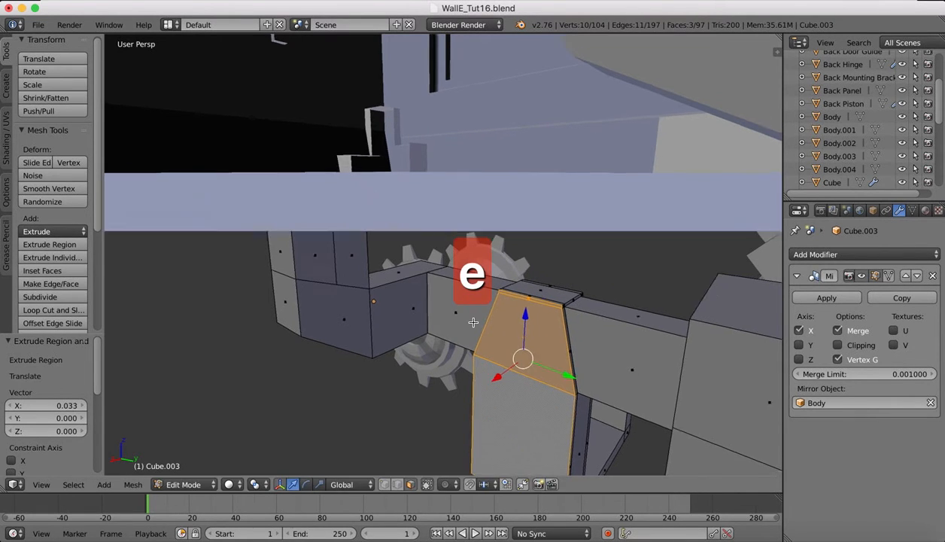
pyautogui.moveTo(473, 321); pyautogui.dragTo(476, 344, button='middle')
pyautogui.scroll(-2, 475, 338)
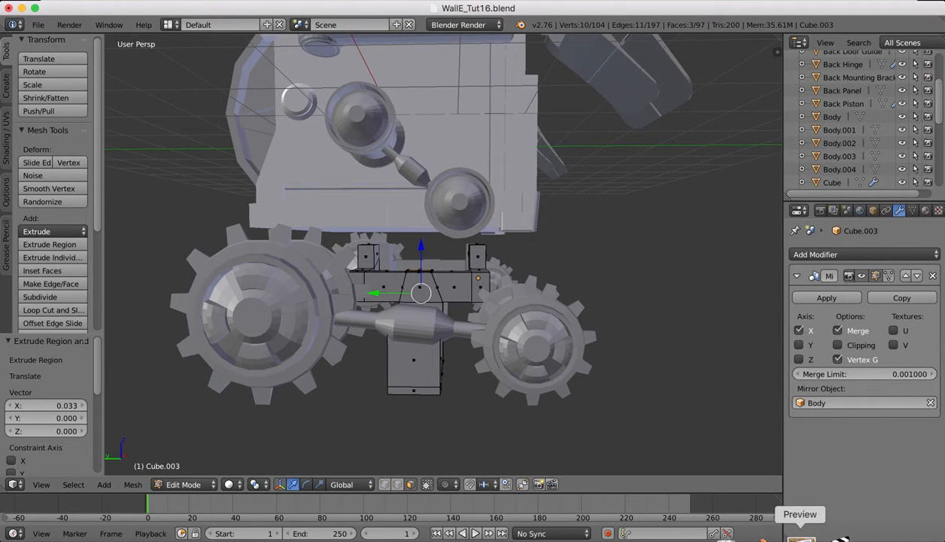
pyautogui.click(802, 538)
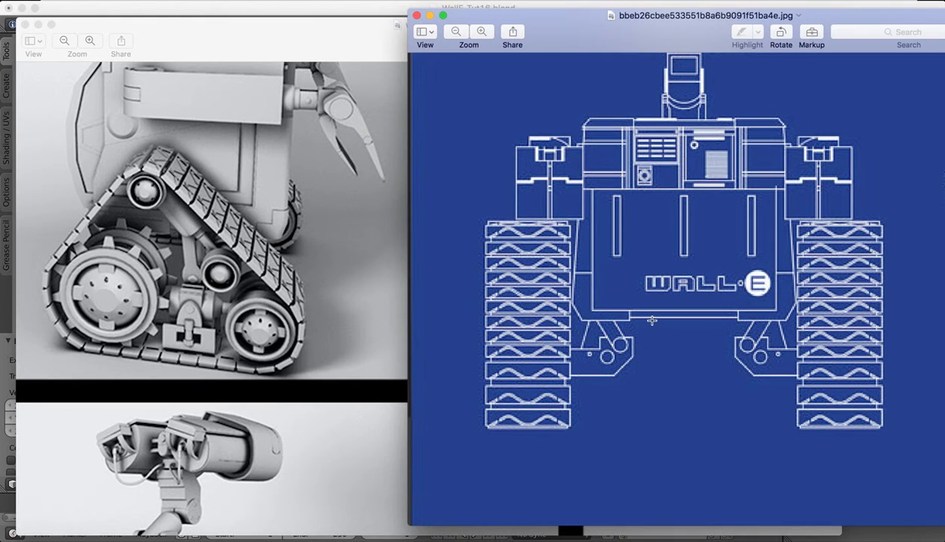
pyautogui.keyDown('ctrl'); pyautogui.scroll(3, 651, 321); pyautogui.keyUp('ctrl')
pyautogui.hscroll(-10, 652, 320)
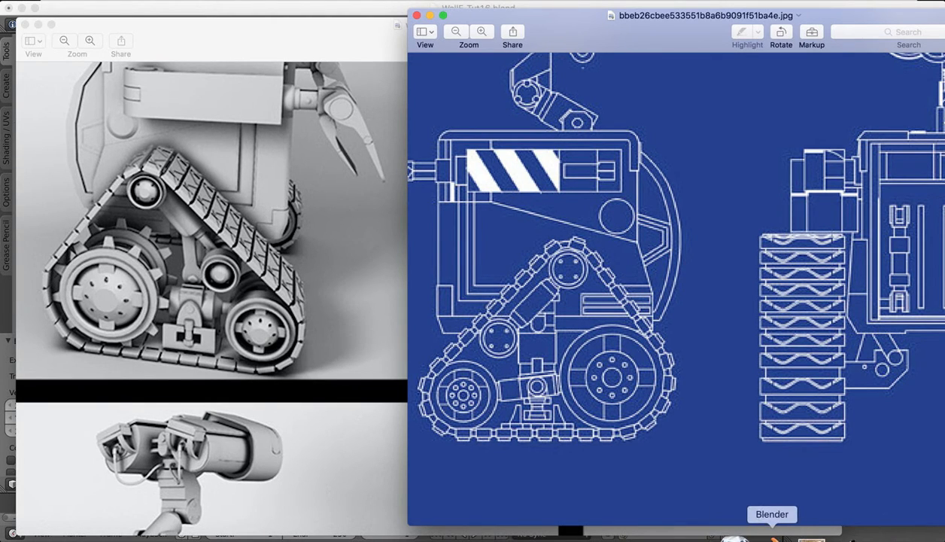
pyautogui.click(772, 536)
pyautogui.moveTo(421, 323); pyautogui.dragTo(419, 330, button='middle')
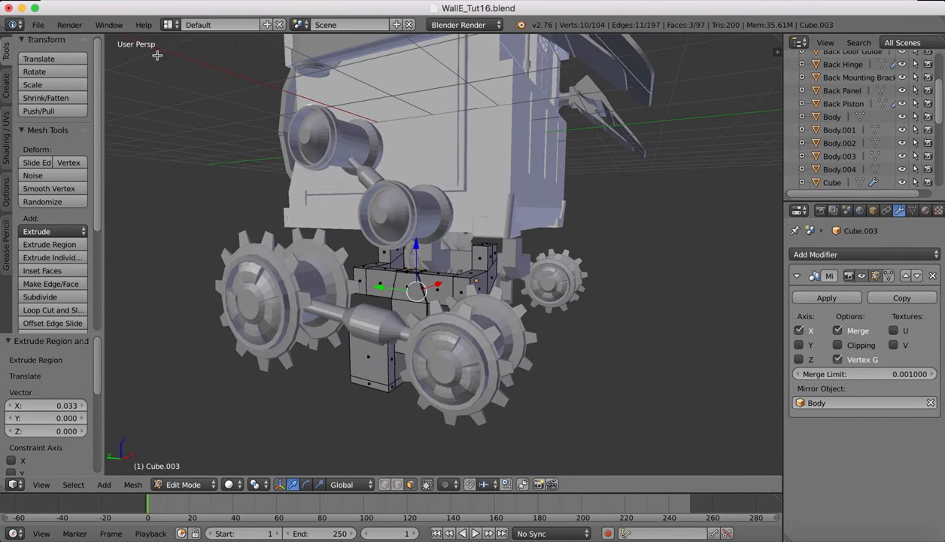
# Switch to Object Mode, add a cylinder and scale it down to about 0.379
pyautogui.click(183, 483)
pyautogui.click(183, 470)
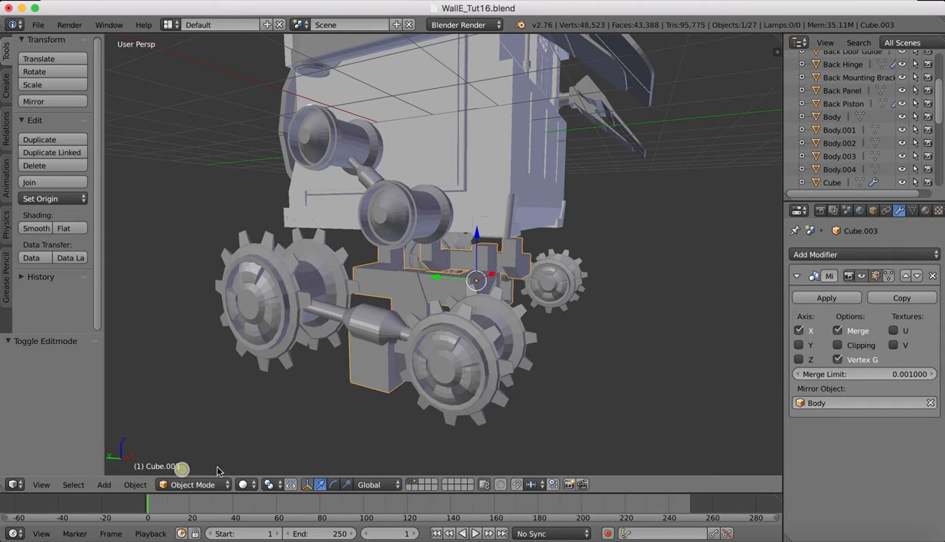
pyautogui.scroll(-3, 358, 214)
pyautogui.scroll(1, 358, 214)
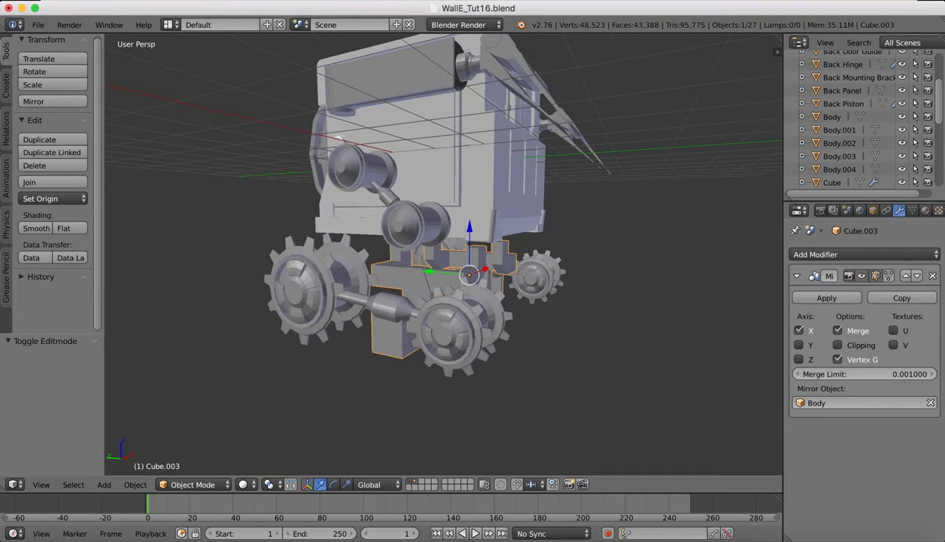
pyautogui.click(8, 86)
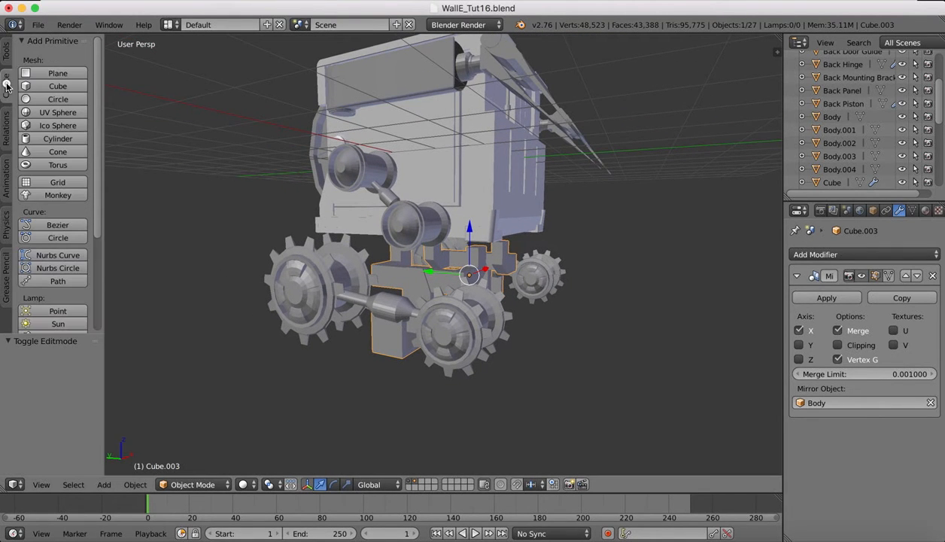
pyautogui.click(58, 138)
pyautogui.scroll(-3, 453, 209)
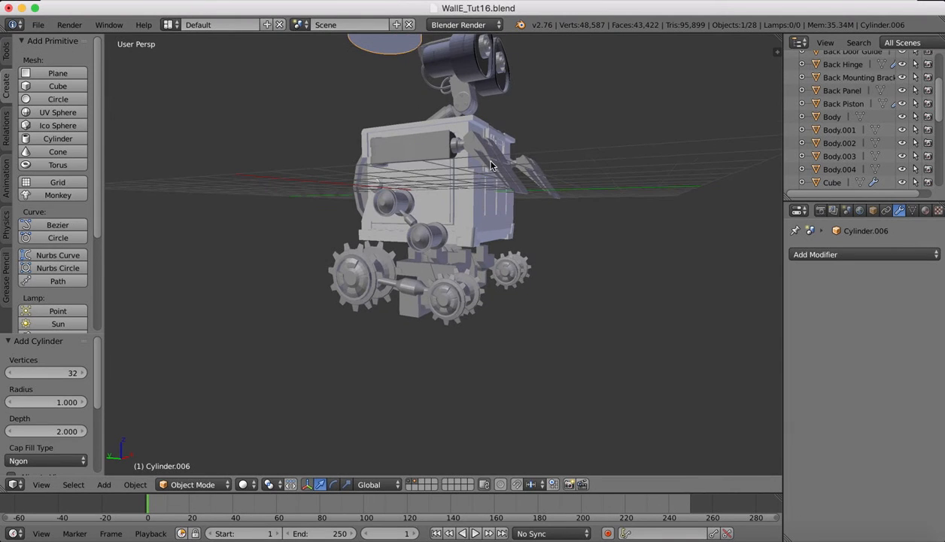
pyautogui.keyDown('shift'); pyautogui.moveTo(488, 57); pyautogui.dragTo(492, 166, button='middle'); pyautogui.keyUp('shift')
pyautogui.press('s')
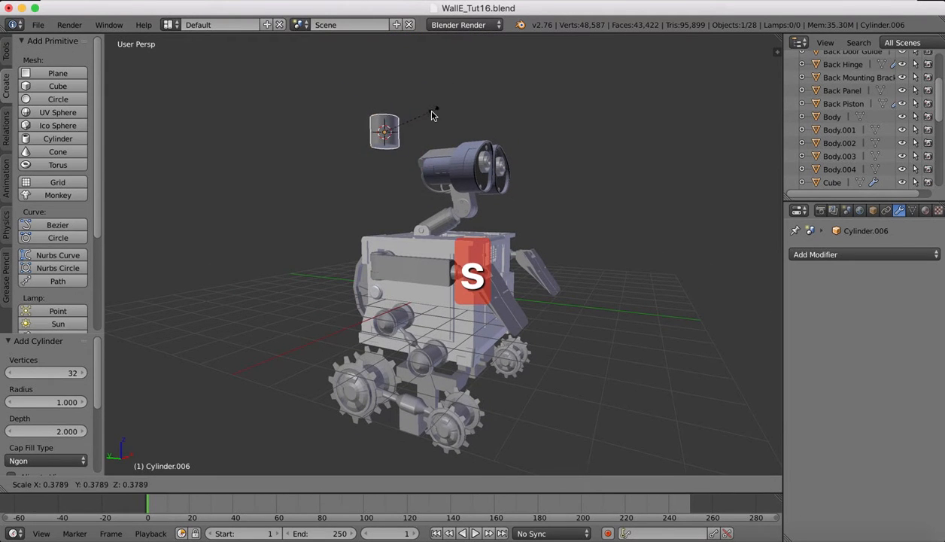
pyautogui.click(431, 111)
# Move the cylinder -7.618 along Z down to the track assembly and scale it by 0.770
pyautogui.press('g')
pyautogui.press('z')
pyautogui.click(419, 348)
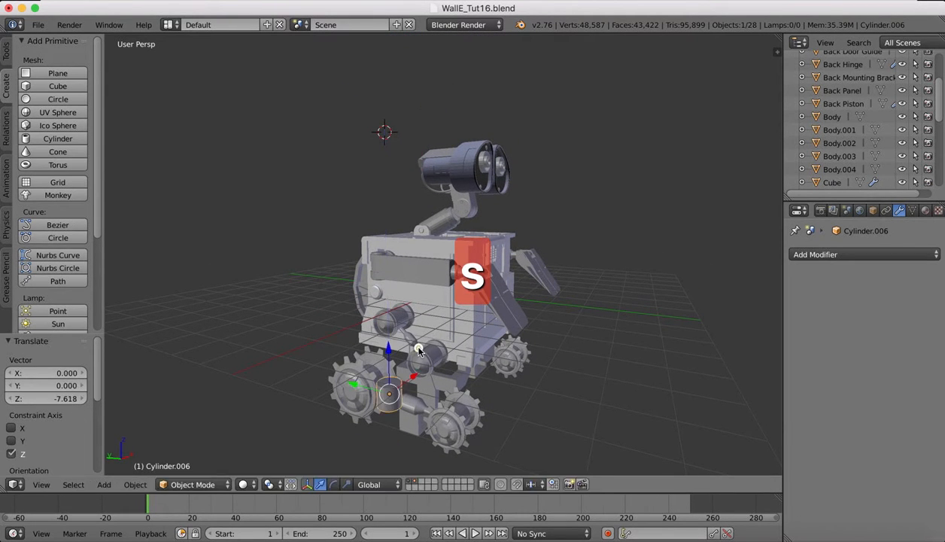
pyautogui.press('s')
pyautogui.click(448, 359)
# In the left orthographic view, move the cylinder -0.390 along Y over the leg and scale it by 0.524
pyautogui.click(41, 484)
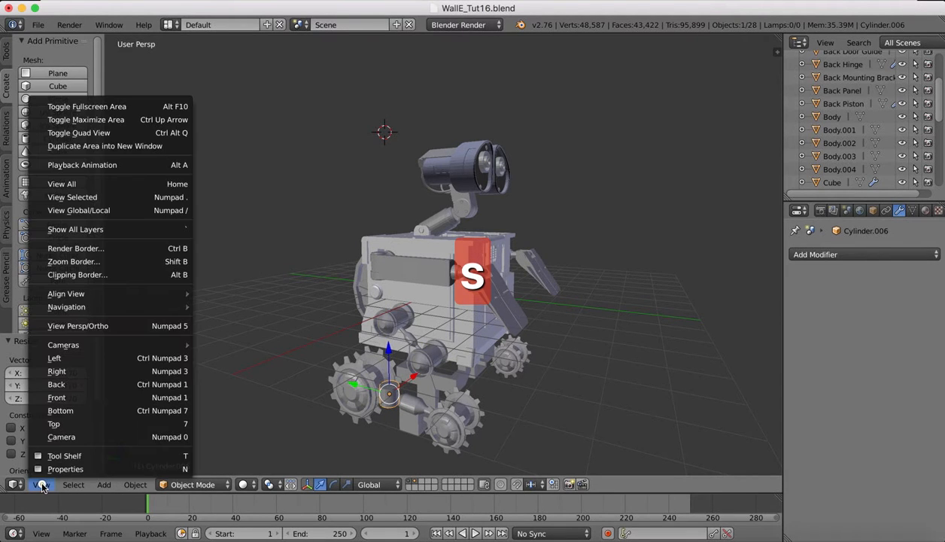
pyautogui.click(57, 358)
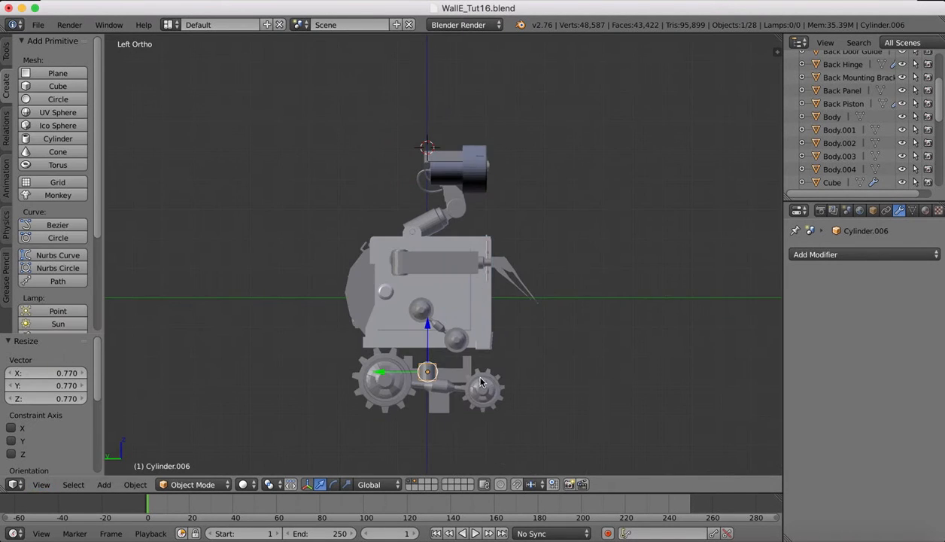
pyautogui.scroll(3, 421, 391)
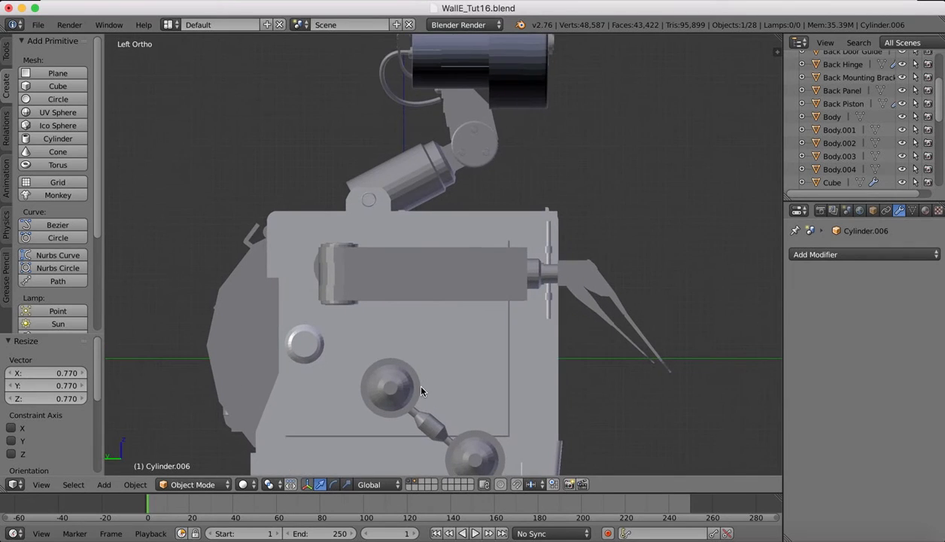
pyautogui.keyDown('shift'); pyautogui.scroll(-8, 421, 392); pyautogui.keyUp('shift')
pyautogui.keyDown('shift'); pyautogui.scroll(-2, 422, 391); pyautogui.keyUp('shift')
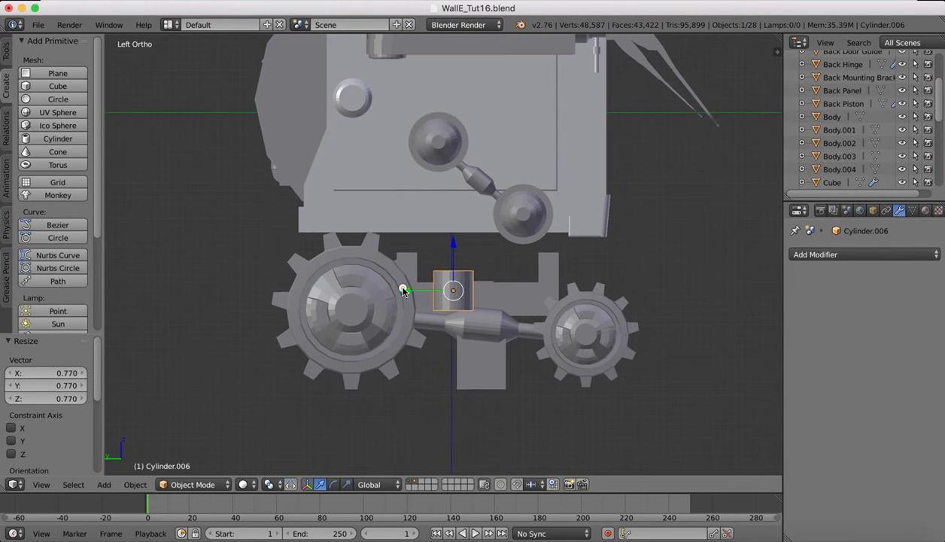
pyautogui.press('g')
pyautogui.press('y')
pyautogui.click(431, 289)
pyautogui.press('s')
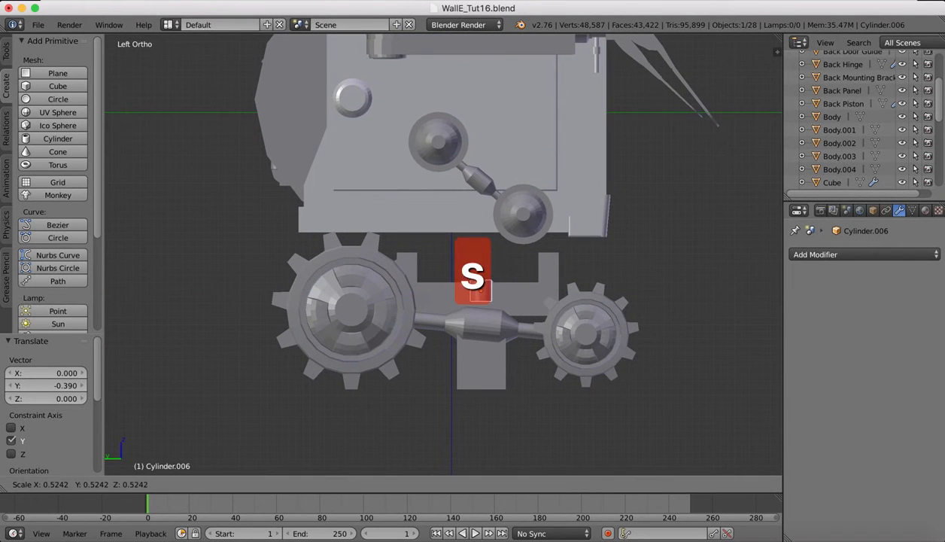
pyautogui.click(480, 292)
# Rotate the cylinder 90° about Y and lower it 0.520 along Z to the connecting rod's level
pyautogui.press('r')
pyautogui.press('y')
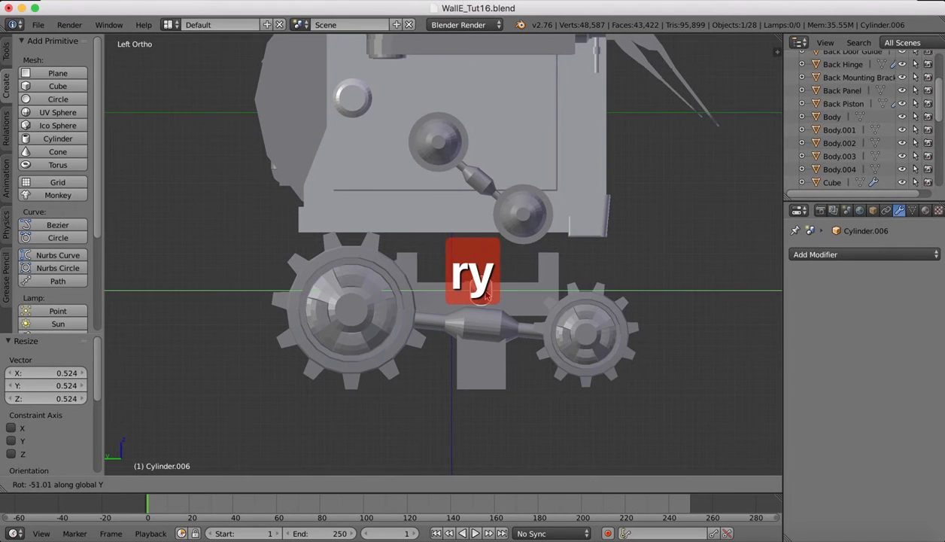
pyautogui.press('9')
pyautogui.press('0')
pyautogui.click(487, 298)
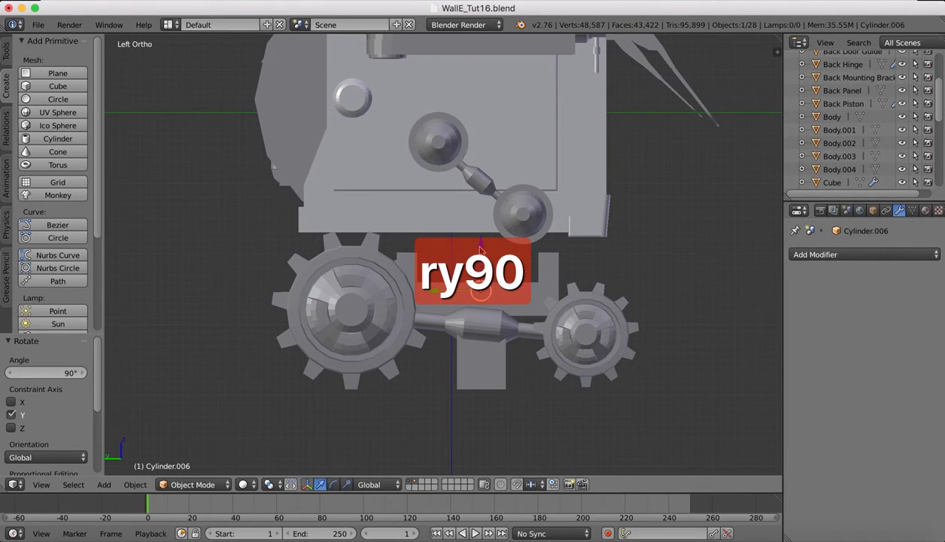
pyautogui.press('g')
pyautogui.press('z')
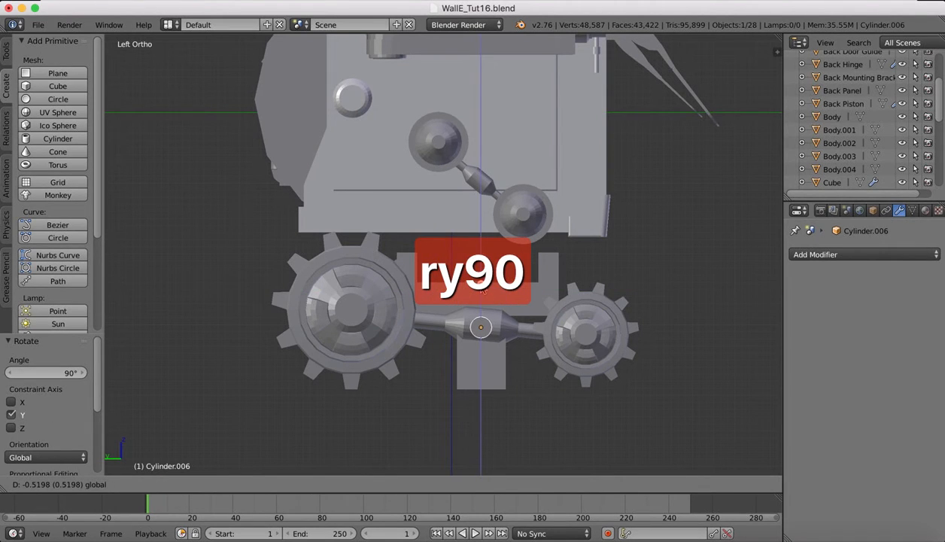
pyautogui.click(484, 293)
pyautogui.moveTo(538, 358); pyautogui.dragTo(376, 343, button='middle')
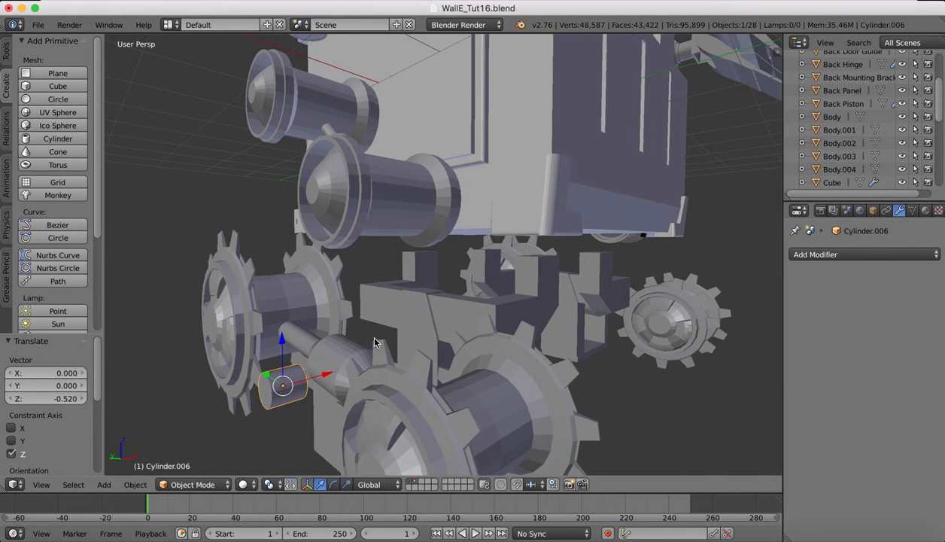
# Move the cylinder 0.449 along X so it sits against the thick middle section of the connecting rod
pyautogui.press('g')
pyautogui.press('x')
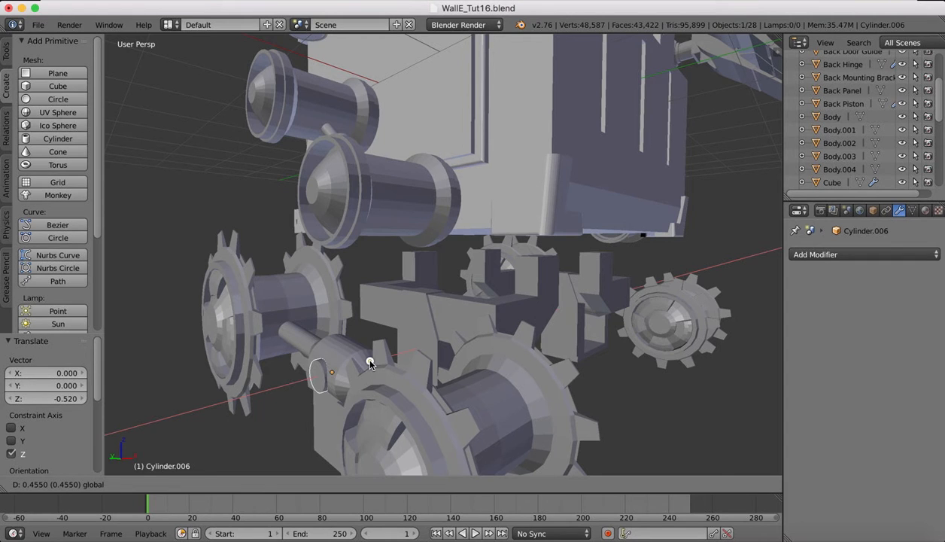
pyautogui.click(369, 364)
pyautogui.moveTo(369, 363); pyautogui.dragTo(444, 324, button='middle')
pyautogui.scroll(5, 444, 323)
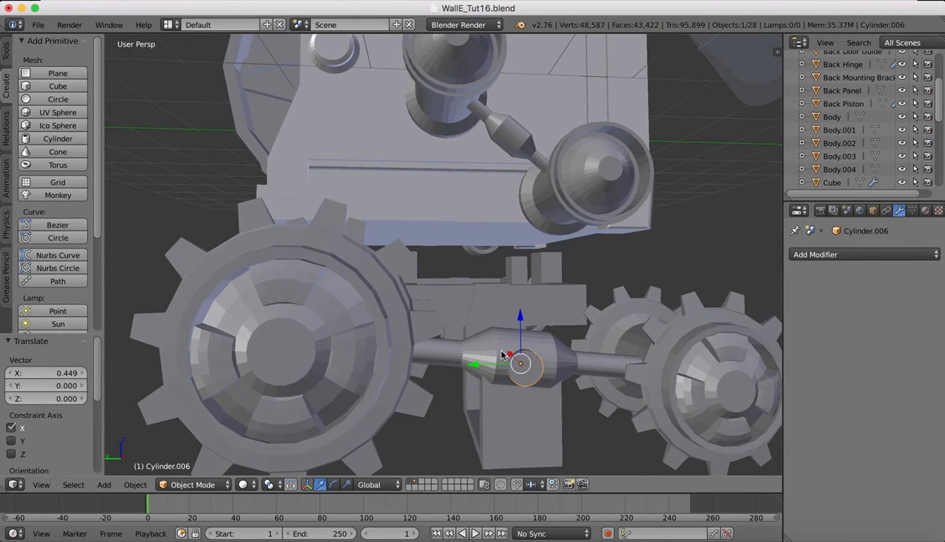
pyautogui.scroll(2, 592, 426)
pyautogui.scroll(-4, 621, 444)
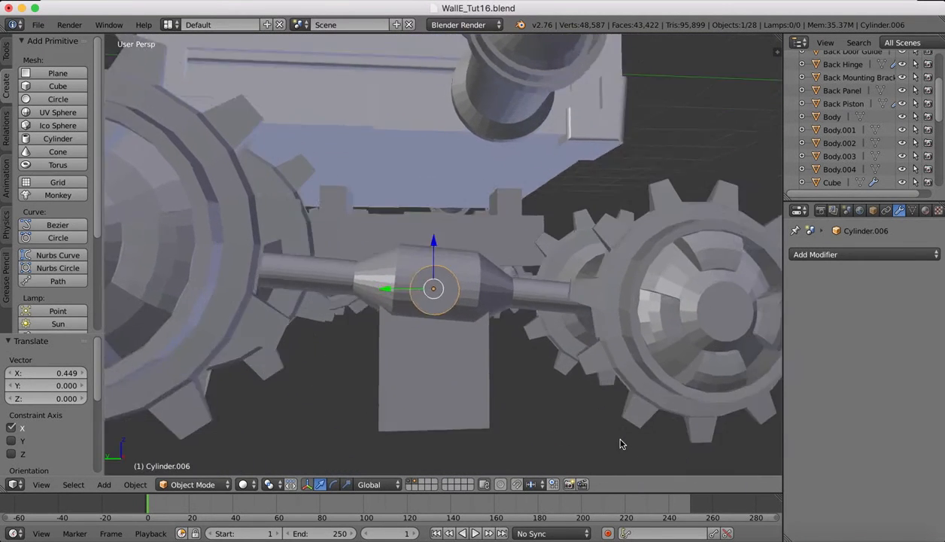
pyautogui.scroll(-1, 452, 237)
pyautogui.scroll(-5, 452, 237)
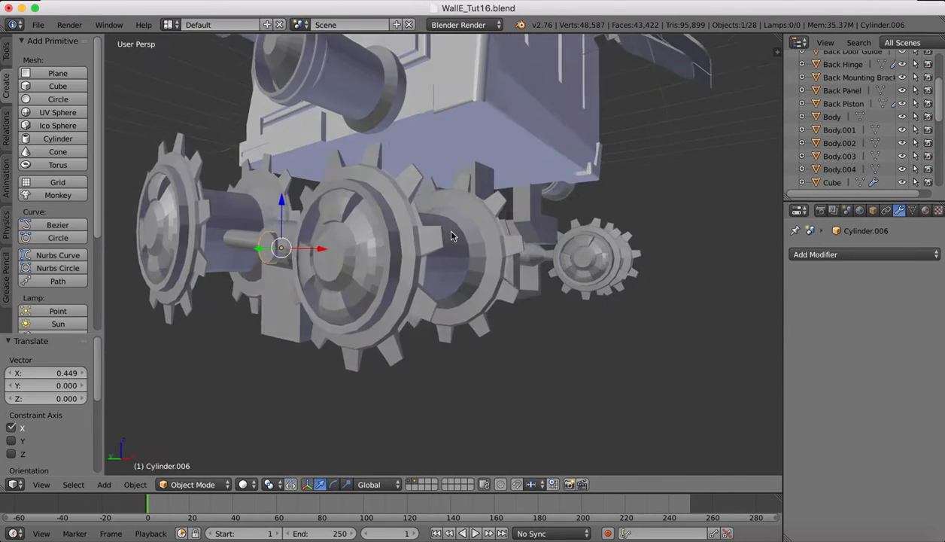
# In Edit Mode, extrude the cylinder's outer end face -0.033 along X and scale it to 0.609 for a bevelled rim
pyautogui.click(192, 484)
pyautogui.click(194, 452)
pyautogui.scroll(5, 356, 301)
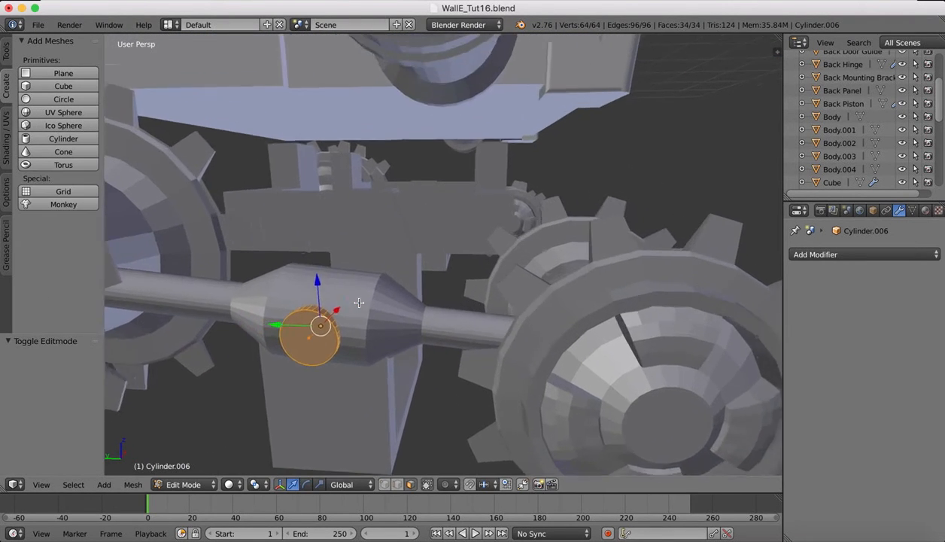
pyautogui.rightClick(301, 363)
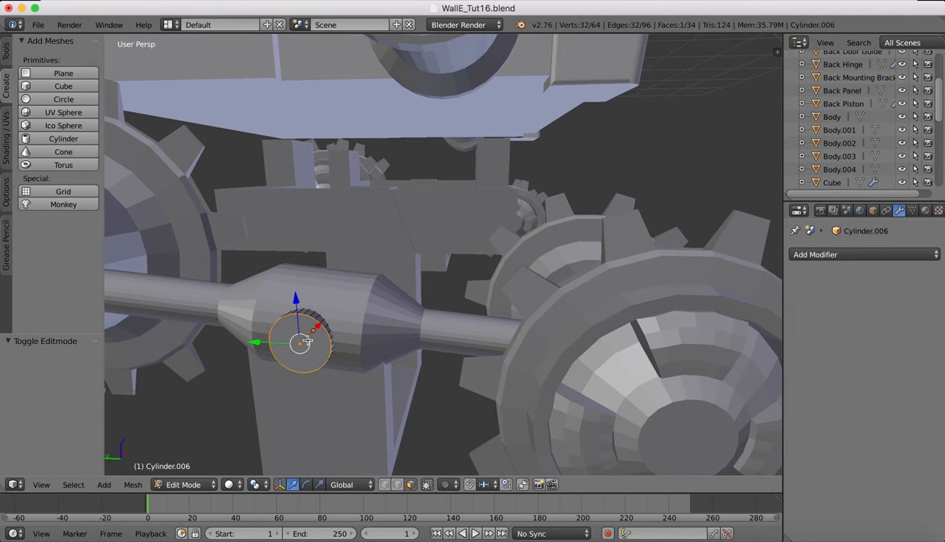
pyautogui.press('e')
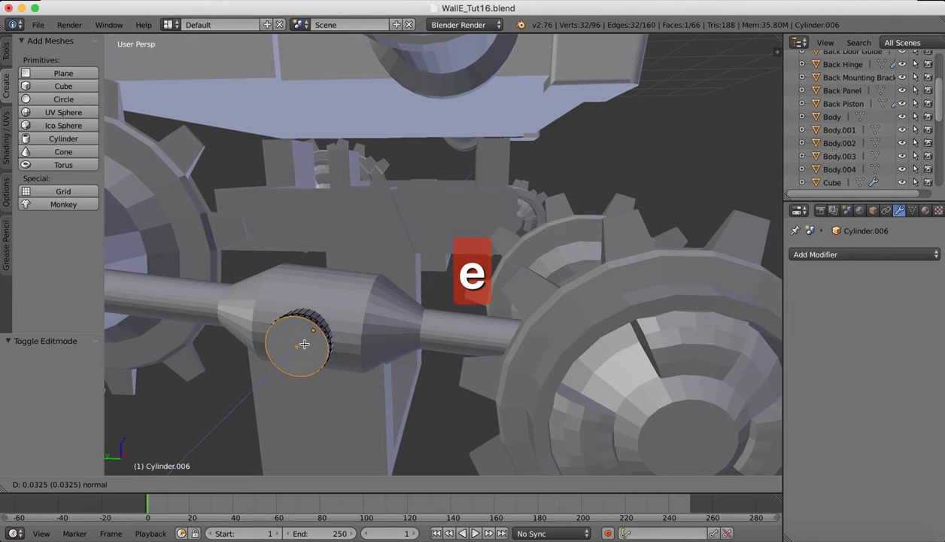
pyautogui.click(303, 344)
pyautogui.press('s')
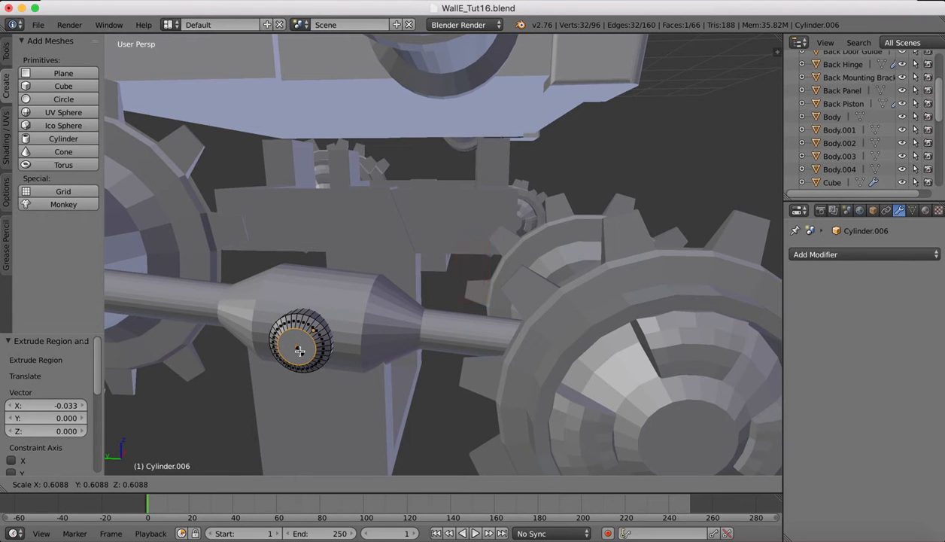
pyautogui.click(300, 351)
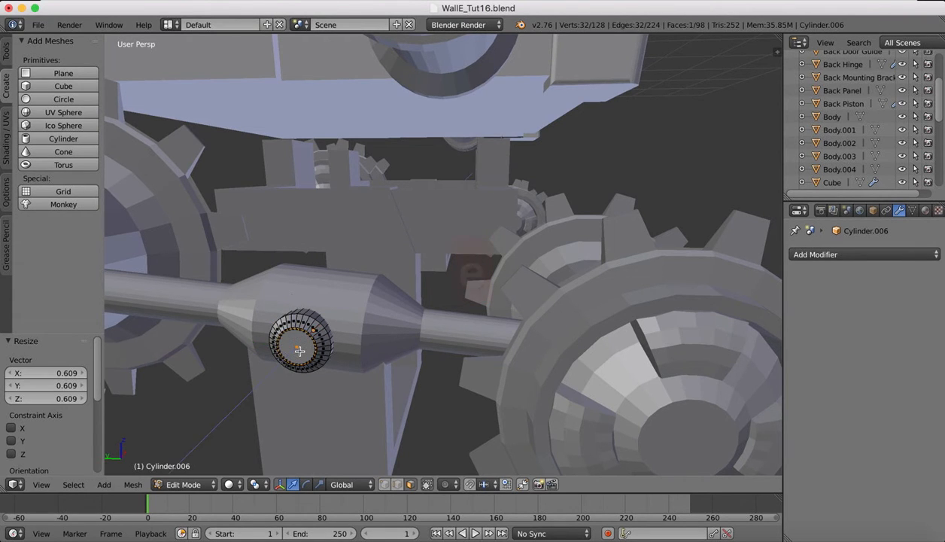
# Extrude the cylinder's end face in place, scale it by 0.750, and extrude it inward 0.007 along X
pyautogui.press('e')
pyautogui.press('s')
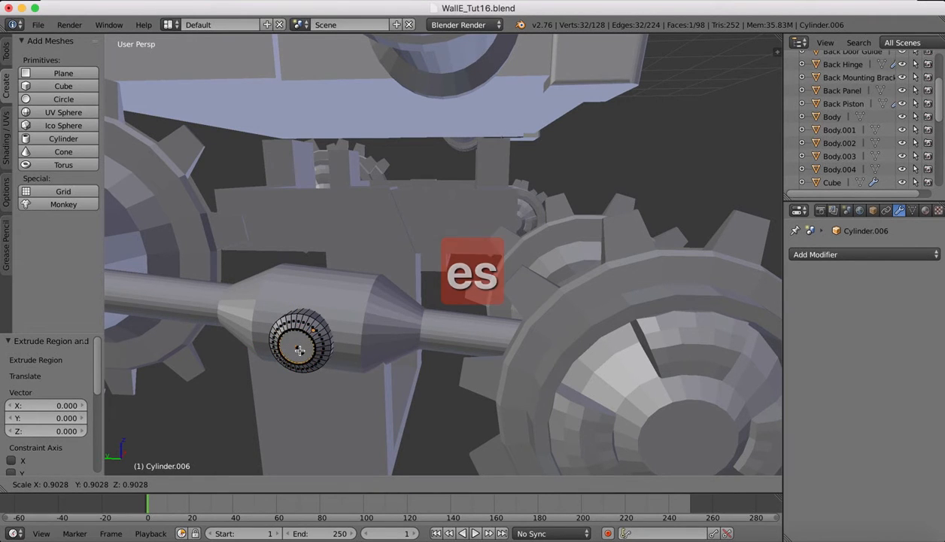
pyautogui.click(298, 350)
pyautogui.press('e')
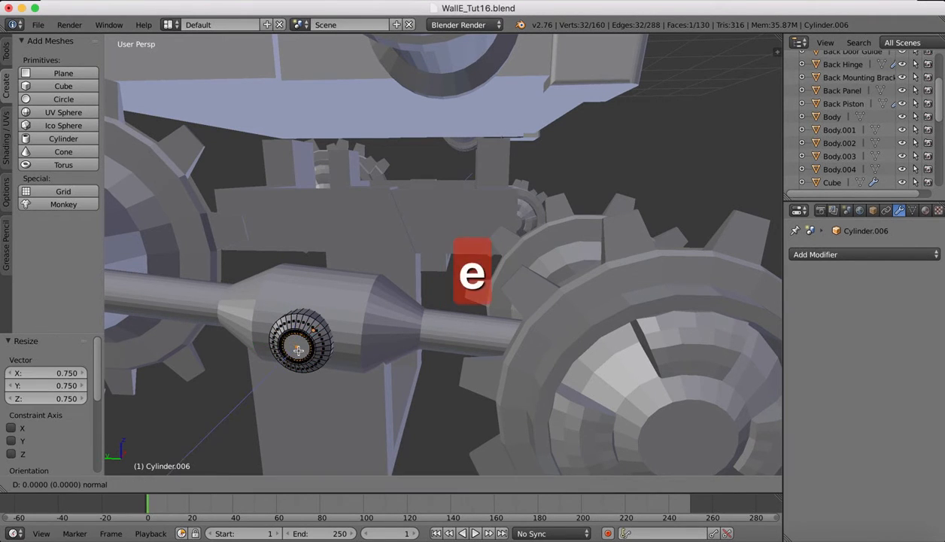
pyautogui.click(298, 350)
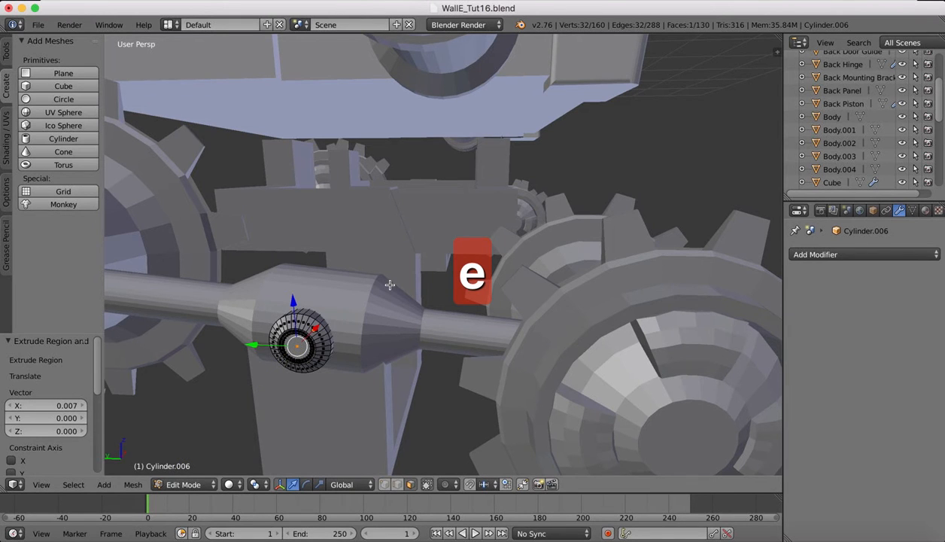
pyautogui.scroll(-3, 387, 265)
pyautogui.hscroll(-5, 386, 265)
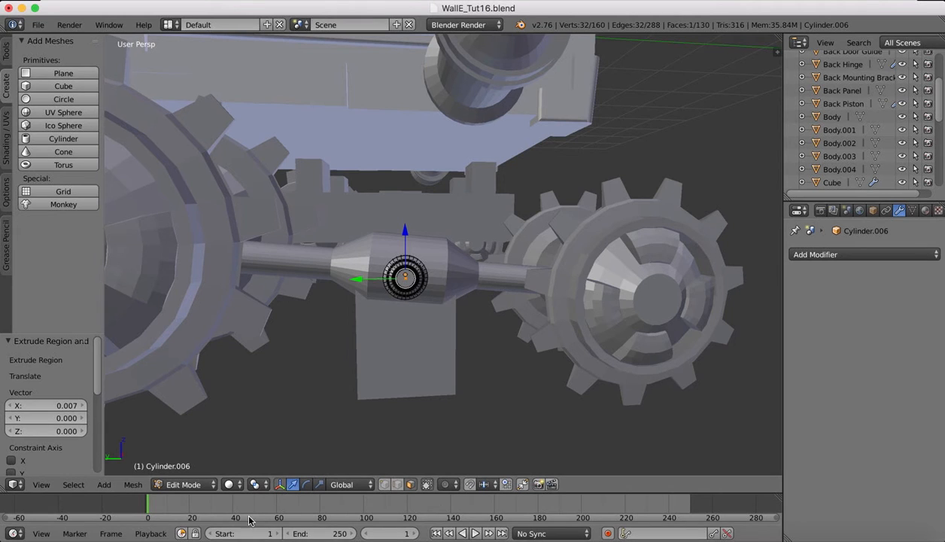
# Return to Object Mode and join the cylinder into the mirrored bracket object
pyautogui.click(199, 486)
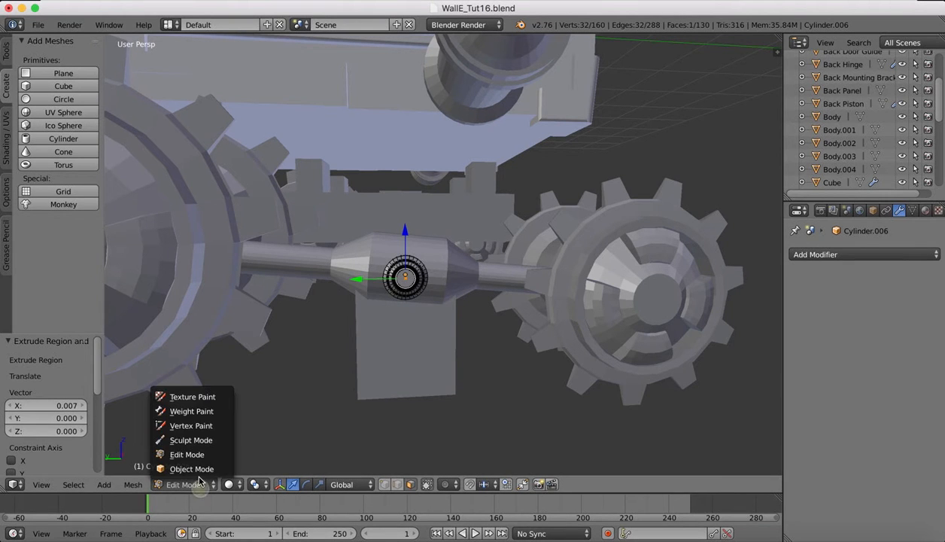
pyautogui.click(198, 471)
pyautogui.hscroll(-5, 419, 195)
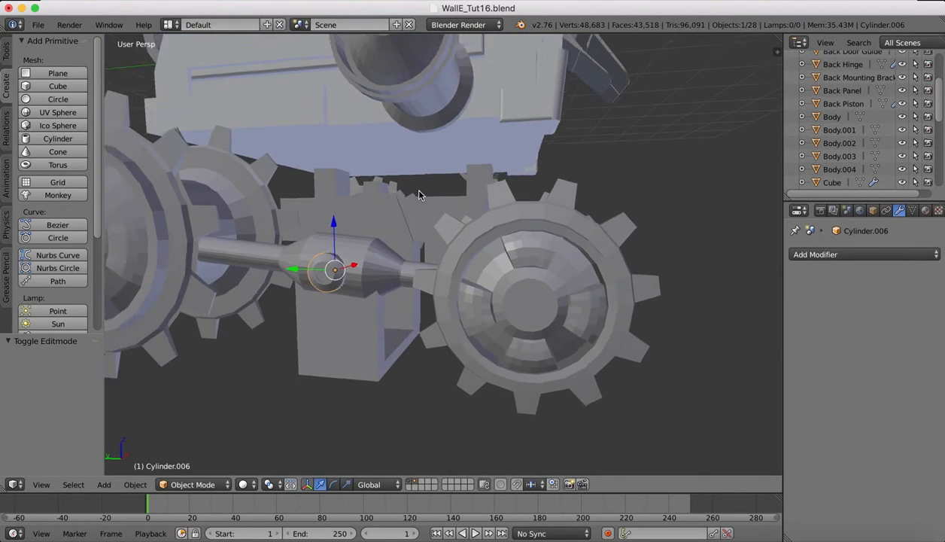
pyautogui.hscroll(-5, 420, 195)
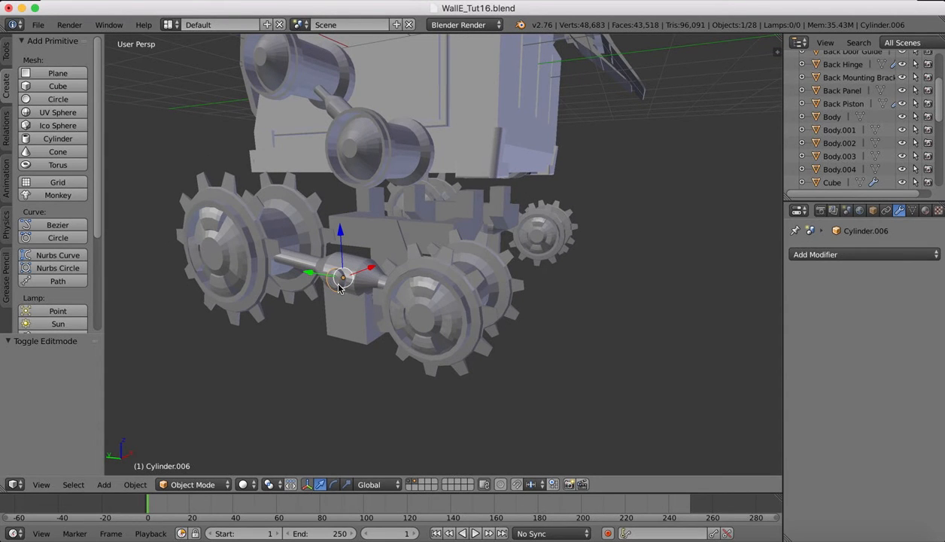
pyautogui.rightClick(349, 324)
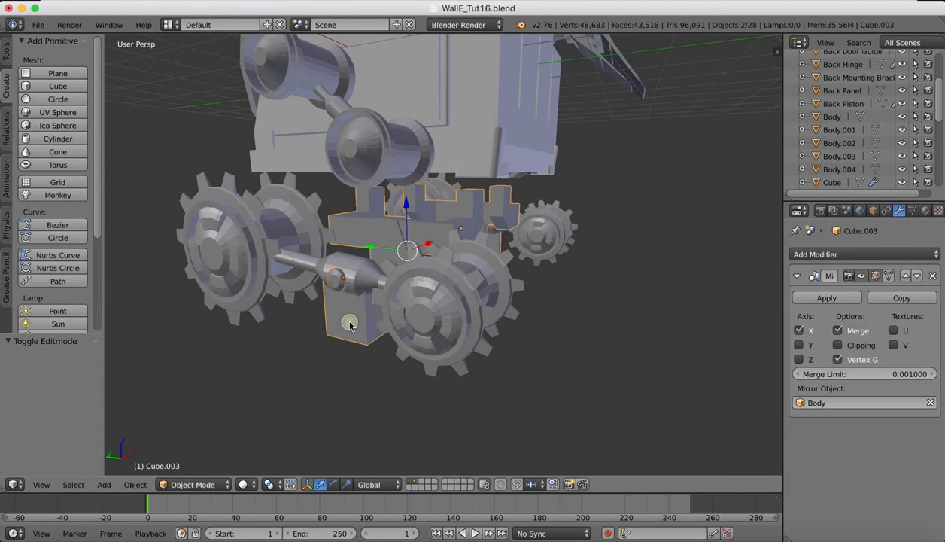
pyautogui.click(135, 485)
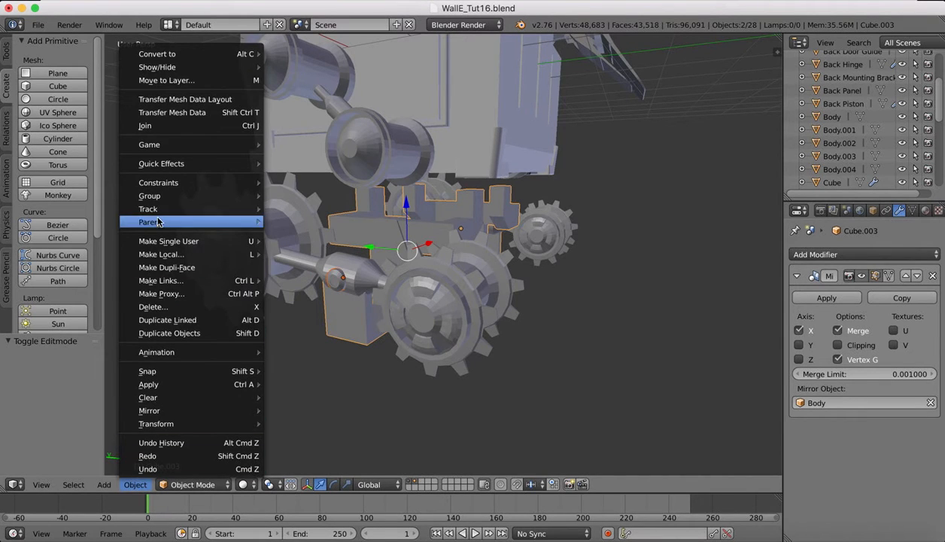
pyautogui.click(147, 126)
# Examine the joined bracket and connector from several sides and compare the leg with the WALL-E reference images
pyautogui.hscroll(10, 506, 139)
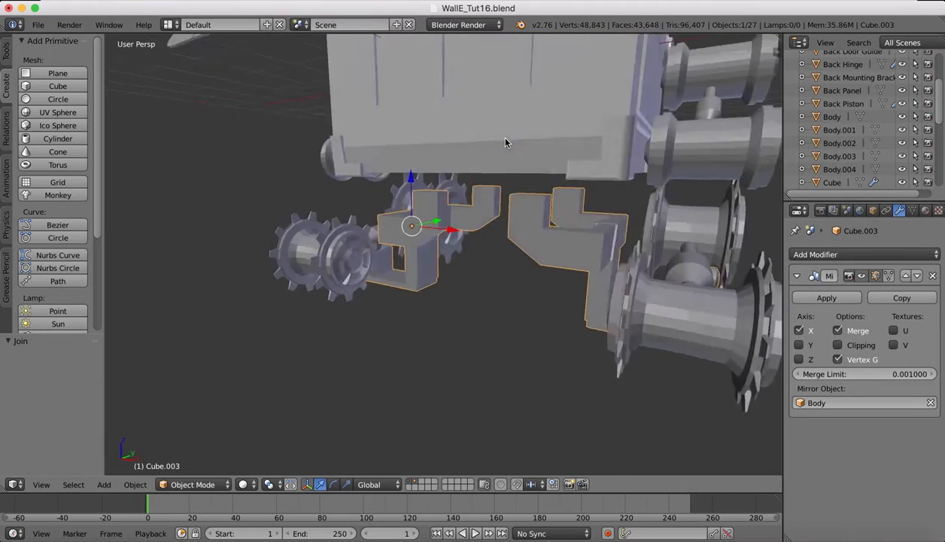
pyautogui.hscroll(10, 506, 142)
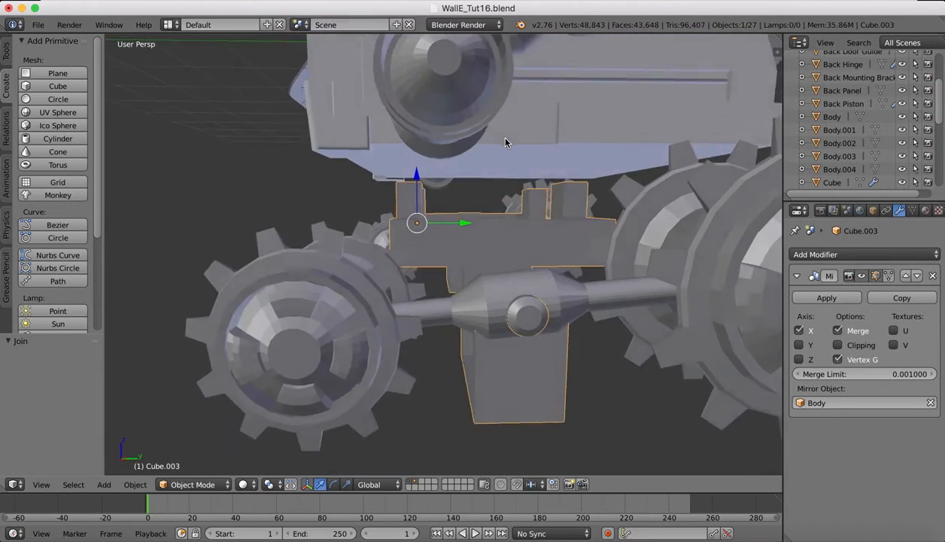
pyautogui.scroll(3, 506, 143)
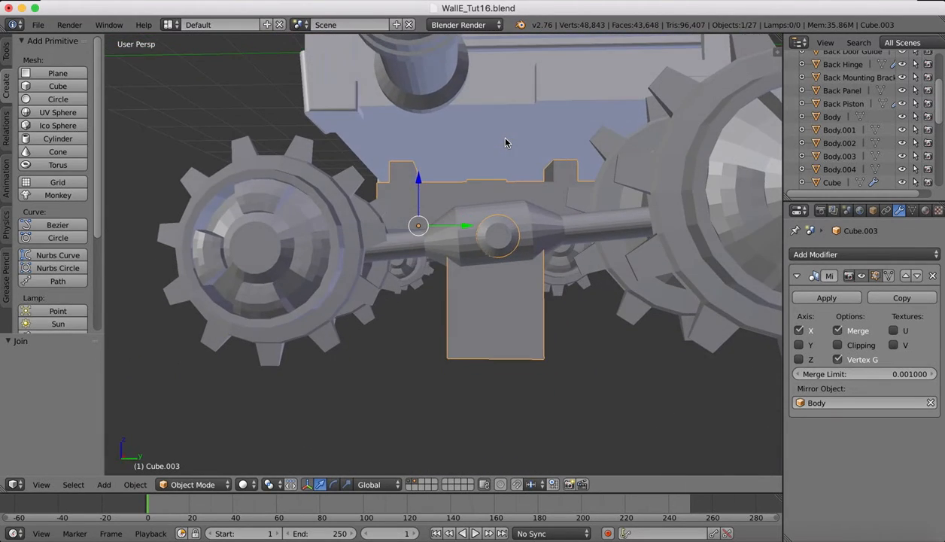
pyautogui.hscroll(10, 506, 143)
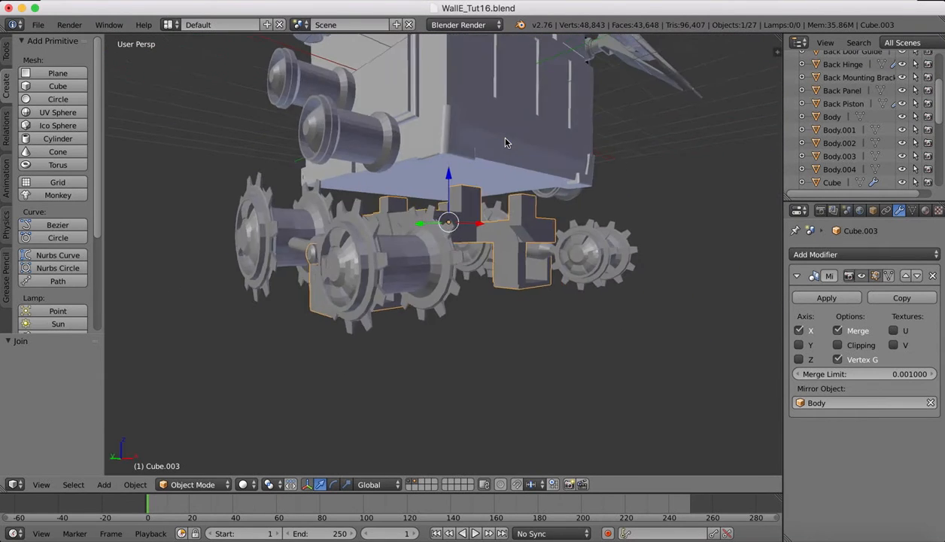
pyautogui.hscroll(-8, 506, 142)
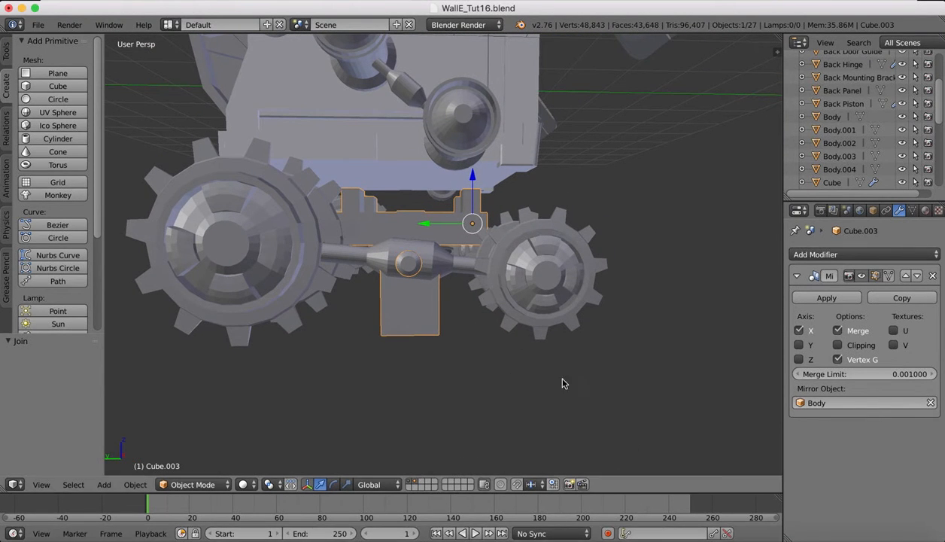
pyautogui.rightClick(804, 536)
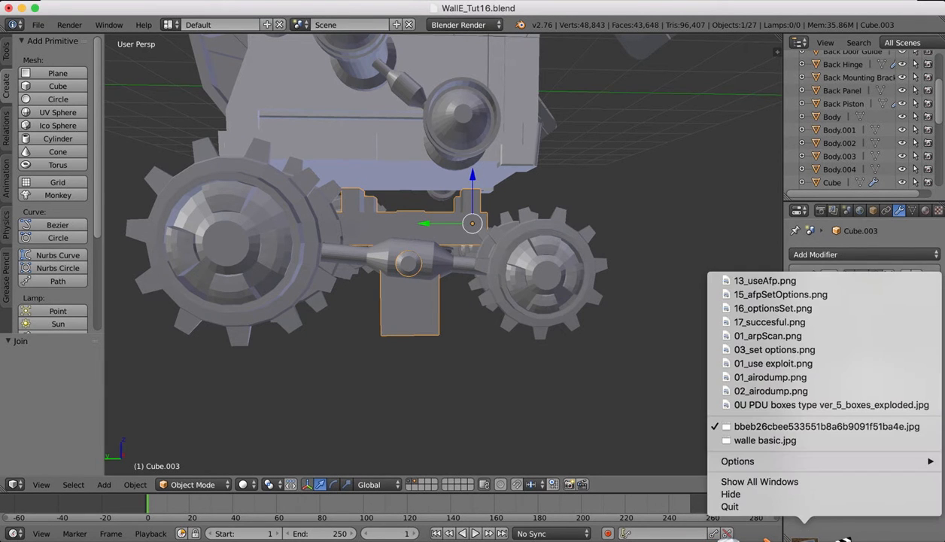
pyautogui.click(804, 536)
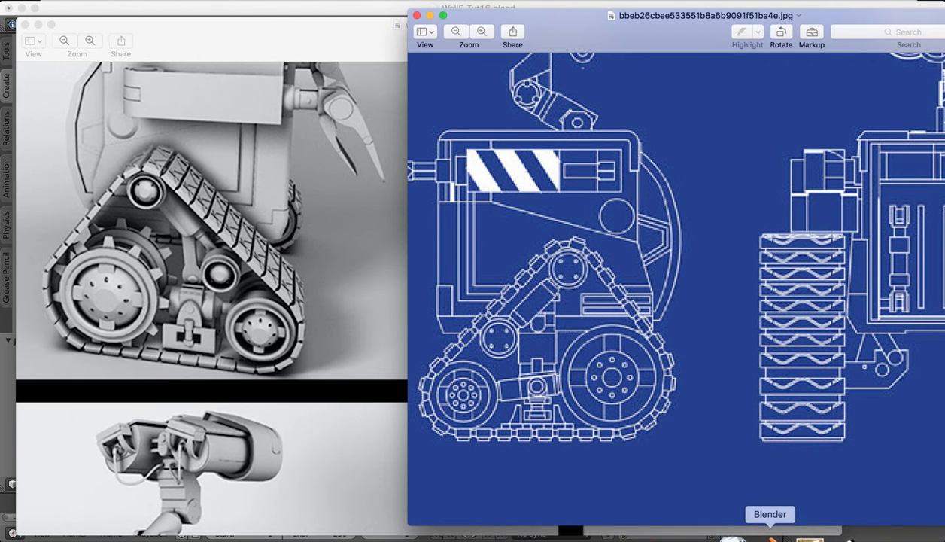
pyautogui.click(770, 535)
# In Edit Mode, add two horizontal loop cuts across the bracket leg, one just below the rod and one above the existing lower edge
pyautogui.scroll(4, 407, 295)
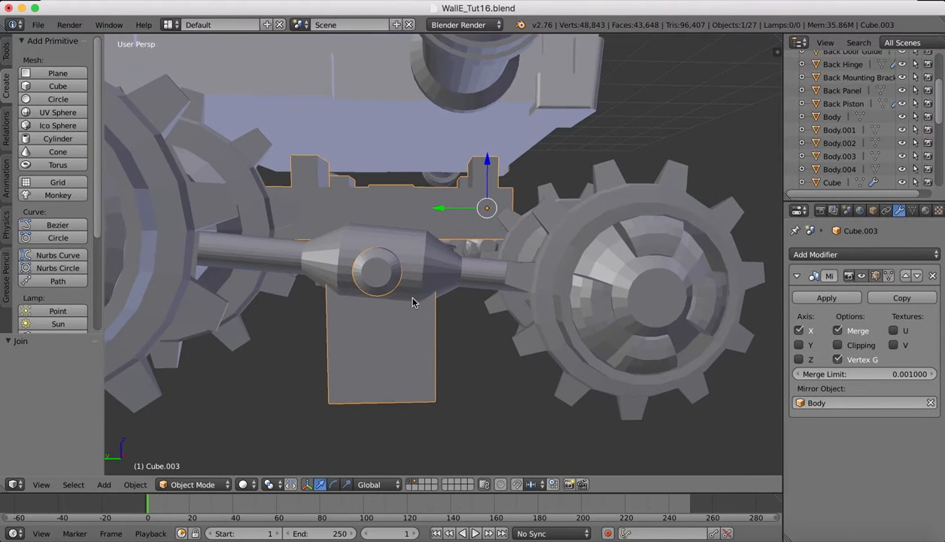
pyautogui.click(185, 489)
pyautogui.click(185, 452)
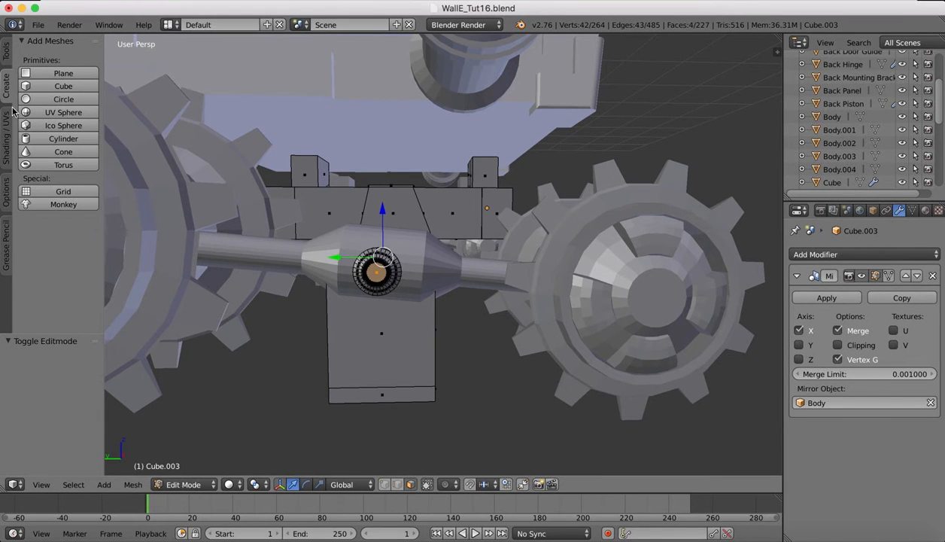
pyautogui.click(6, 63)
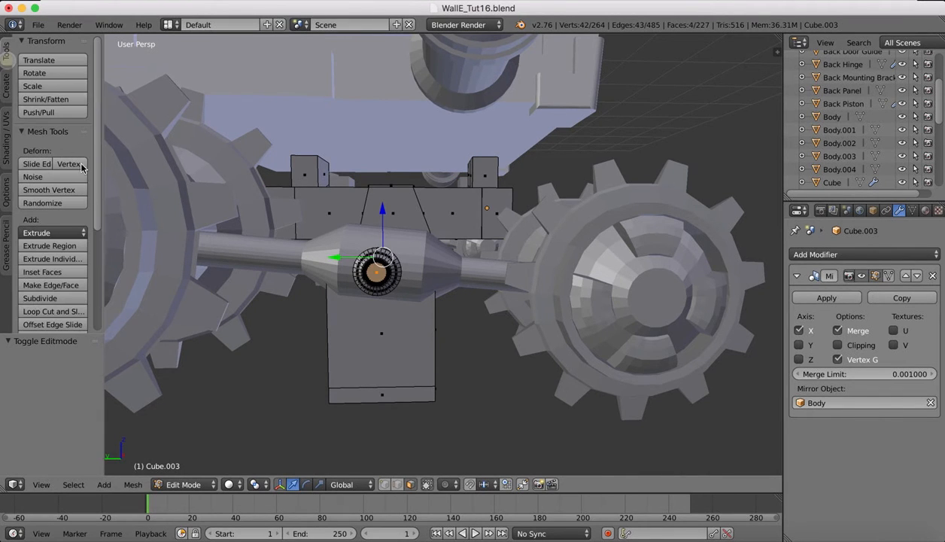
pyautogui.click(46, 316)
pyautogui.click(342, 313)
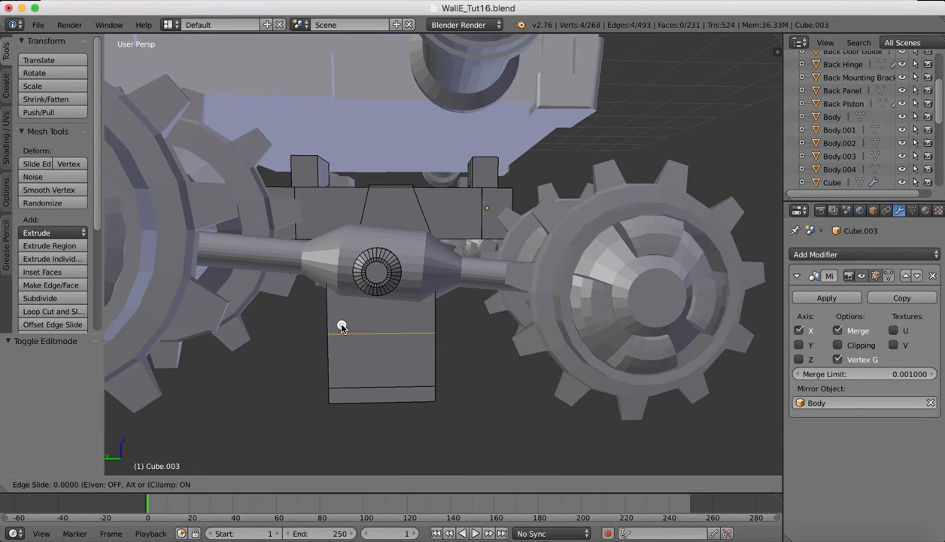
pyautogui.click(338, 312)
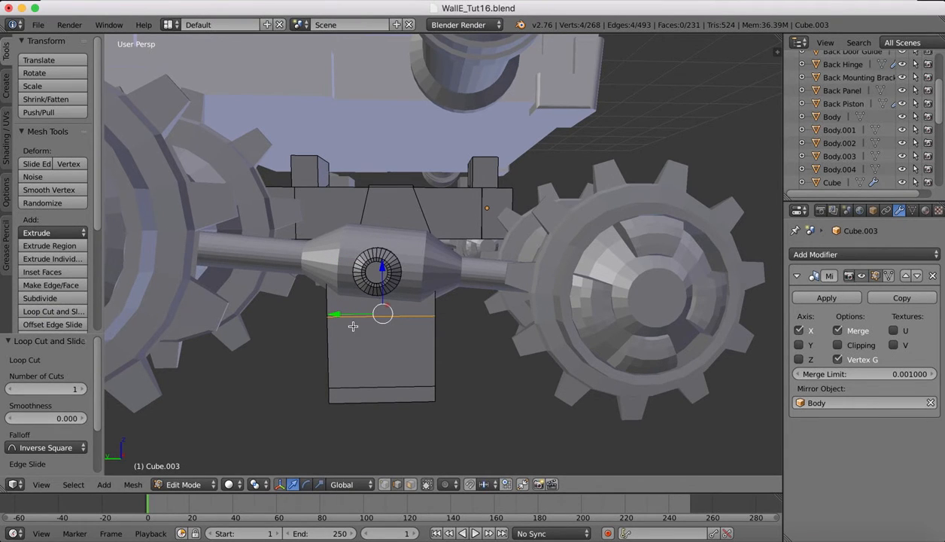
pyautogui.click(41, 310)
pyautogui.click(331, 335)
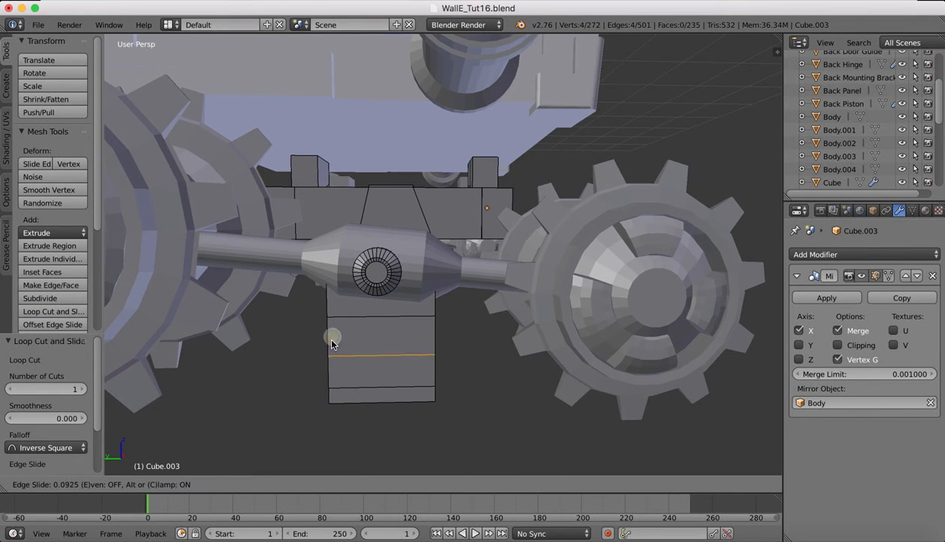
pyautogui.click(331, 352)
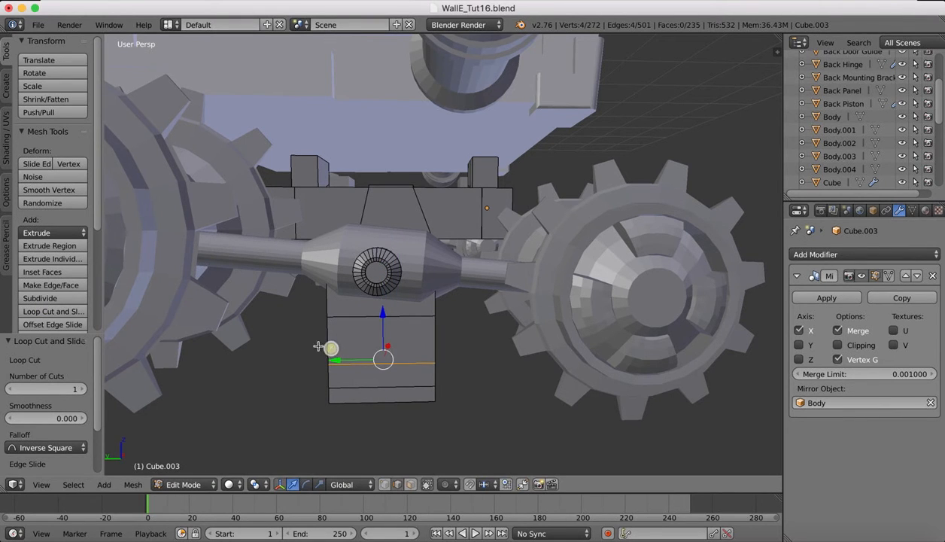
# Add two vertical loop cuts through the bracket leg, one close to each of its side edges
pyautogui.click(34, 308)
pyautogui.click(349, 310)
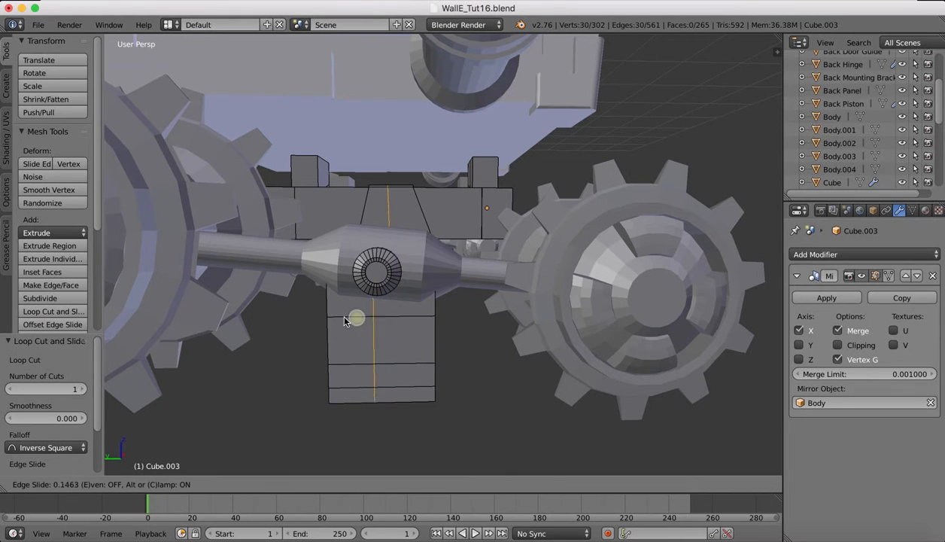
pyautogui.click(316, 319)
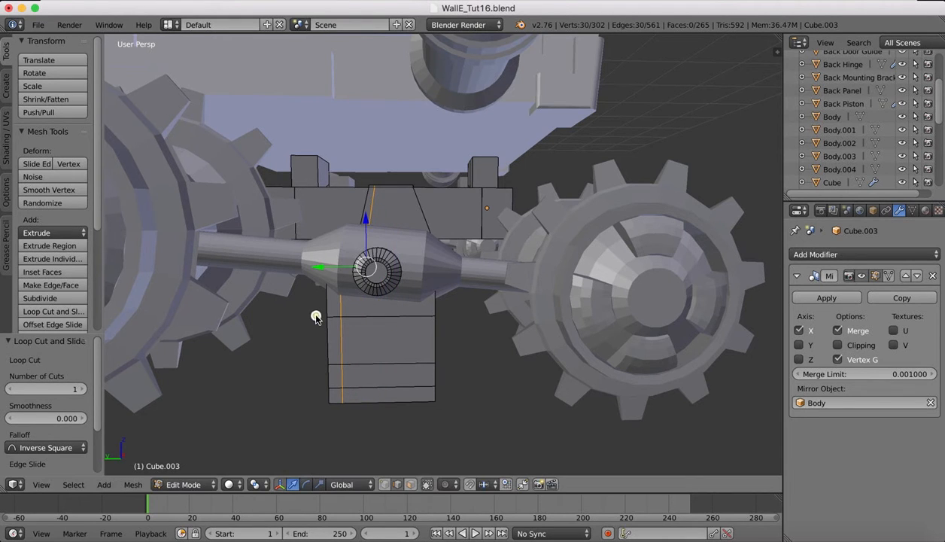
pyautogui.click(46, 311)
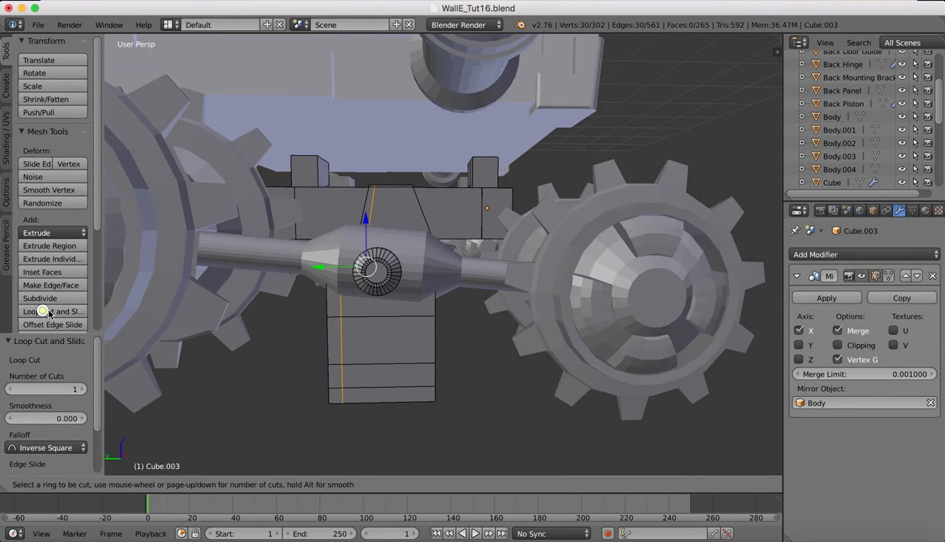
pyautogui.click(395, 330)
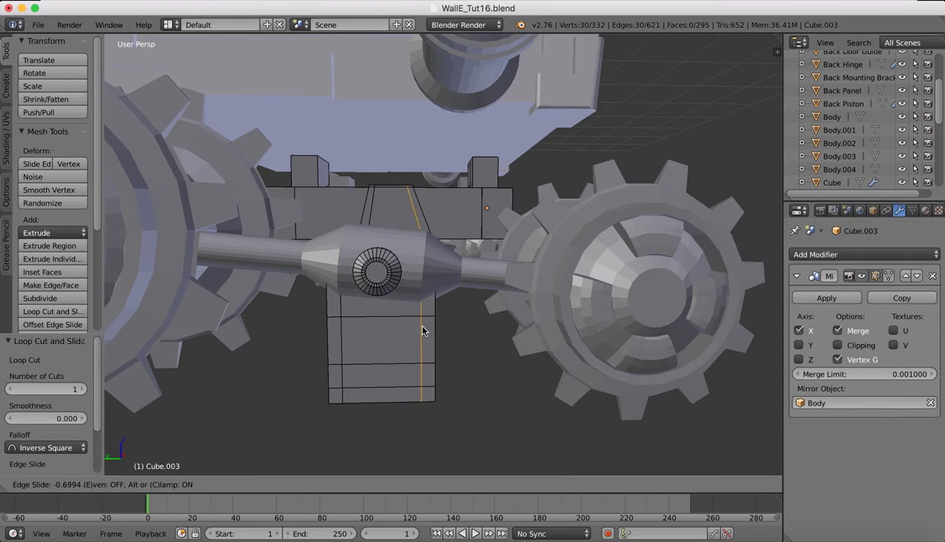
pyautogui.click(424, 329)
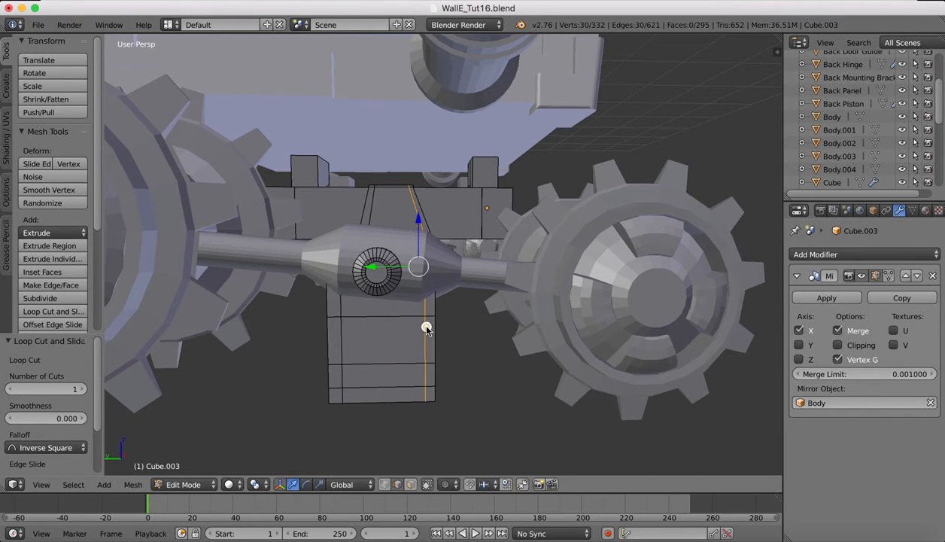
# Delete the large centre face below the rod on the bracket leg and the matching face behind it, using face selection
pyautogui.click(410, 485)
pyautogui.rightClick(382, 355)
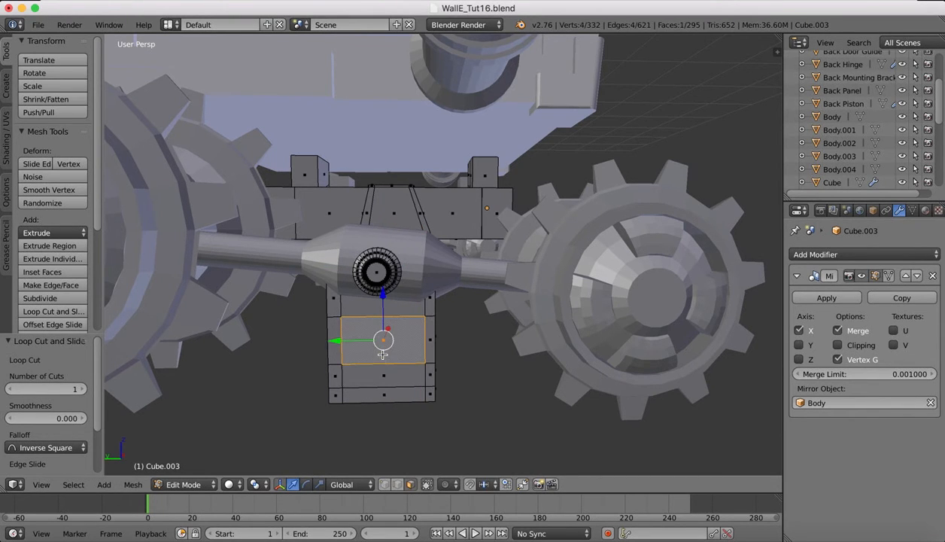
pyautogui.press('x')
pyautogui.click(348, 387)
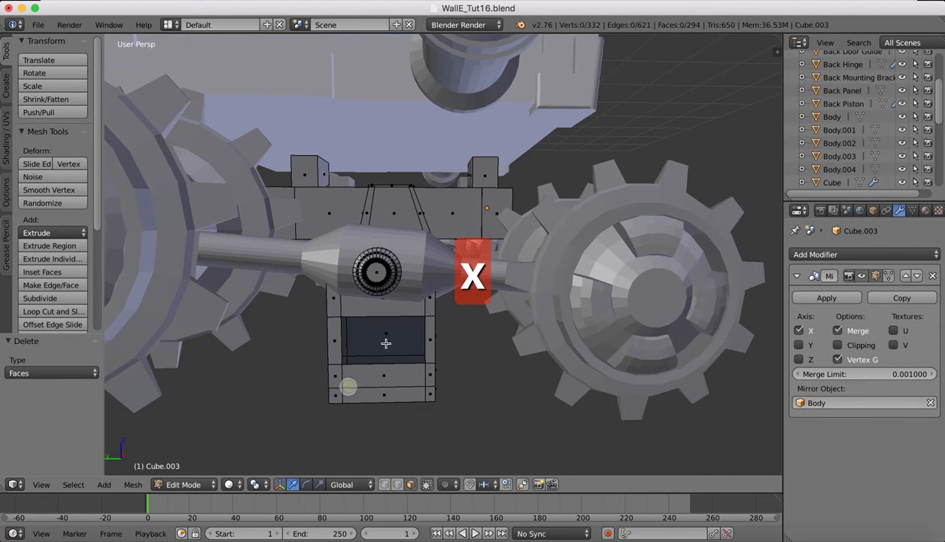
pyautogui.rightClick(385, 341)
pyautogui.press('x')
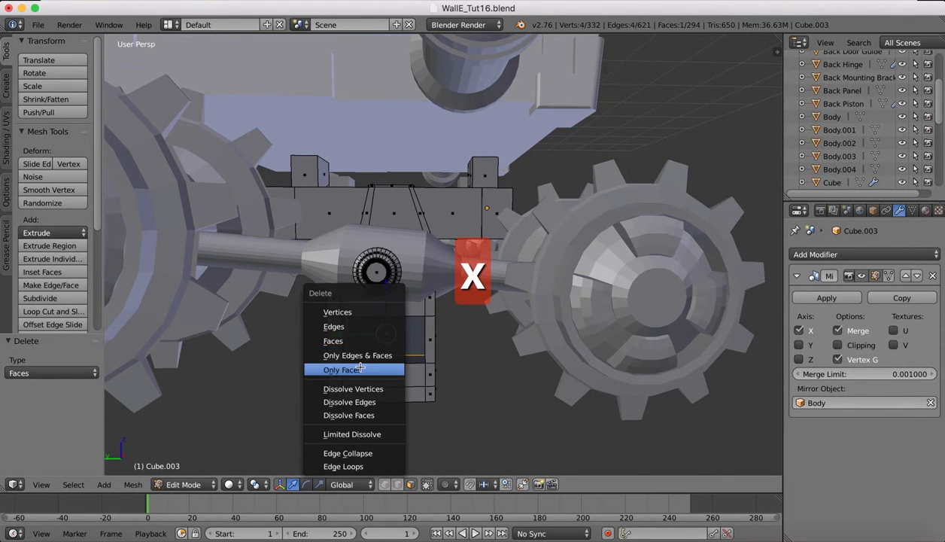
pyautogui.click(395, 339)
# In edge selection, select the front and back lower edges of the leg's rectangular opening
pyautogui.moveTo(413, 305)
pyautogui.mouseDown(button='middle')
pyautogui.moveTo(419, 310)
pyautogui.moveTo(412, 305)
pyautogui.mouseUp(button='middle')
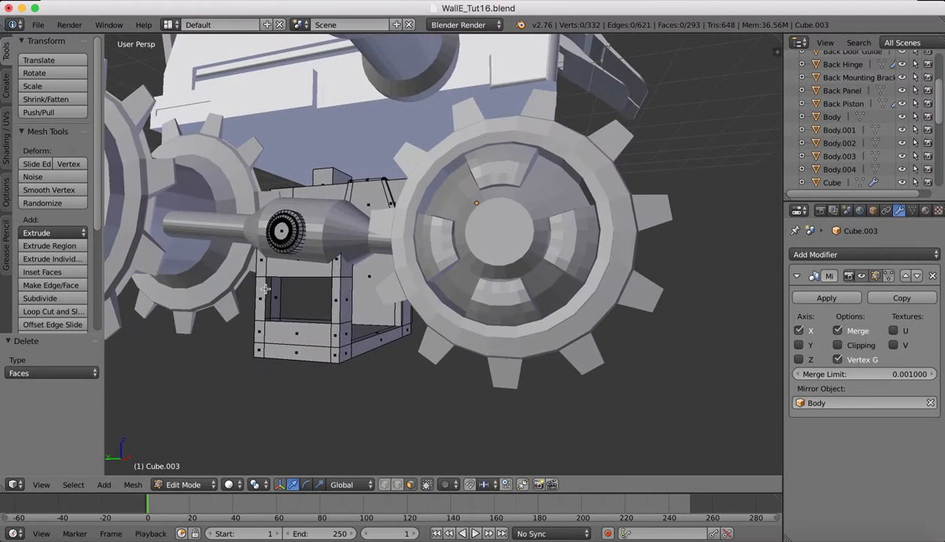
pyautogui.scroll(6, 265, 289)
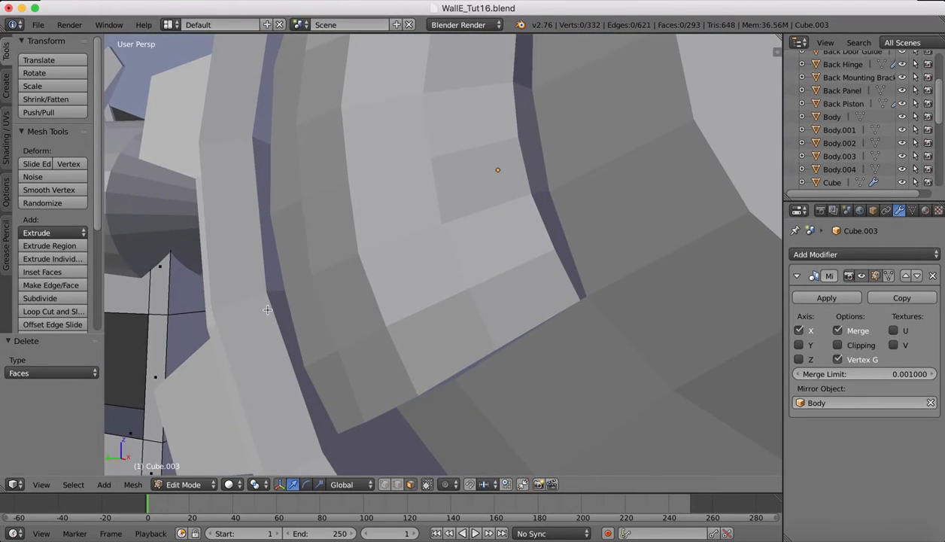
pyautogui.scroll(-7, 268, 309)
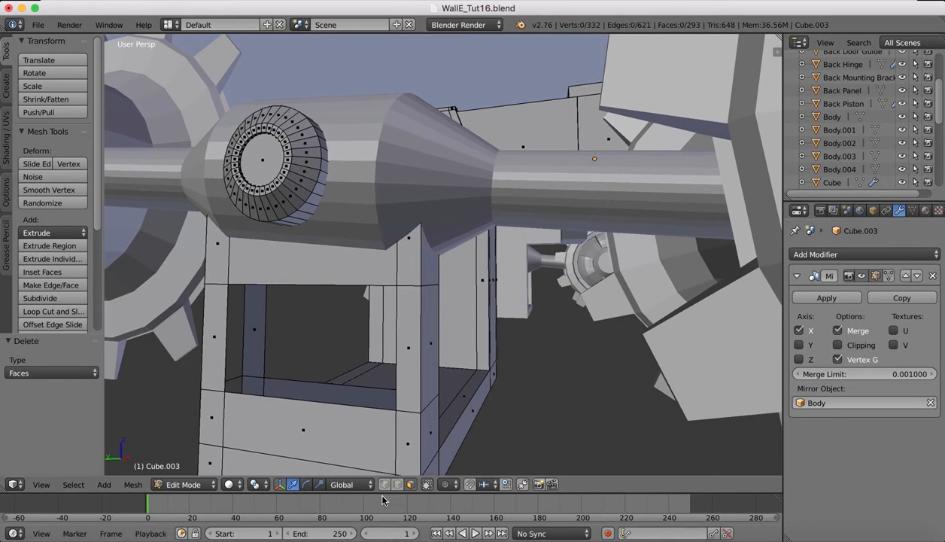
pyautogui.click(396, 484)
pyautogui.rightClick(283, 381)
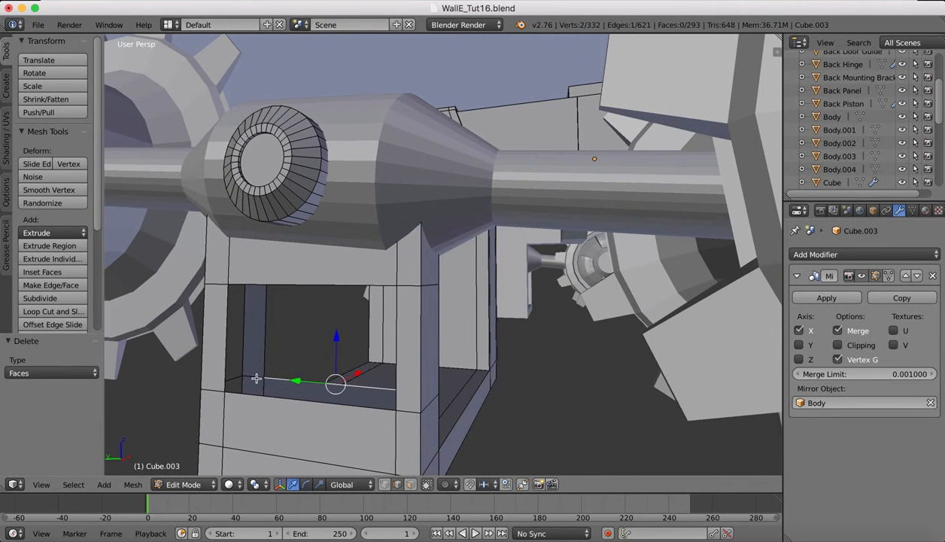
pyautogui.keyDown('shift'); pyautogui.rightClick(256, 378); pyautogui.keyUp('shift')
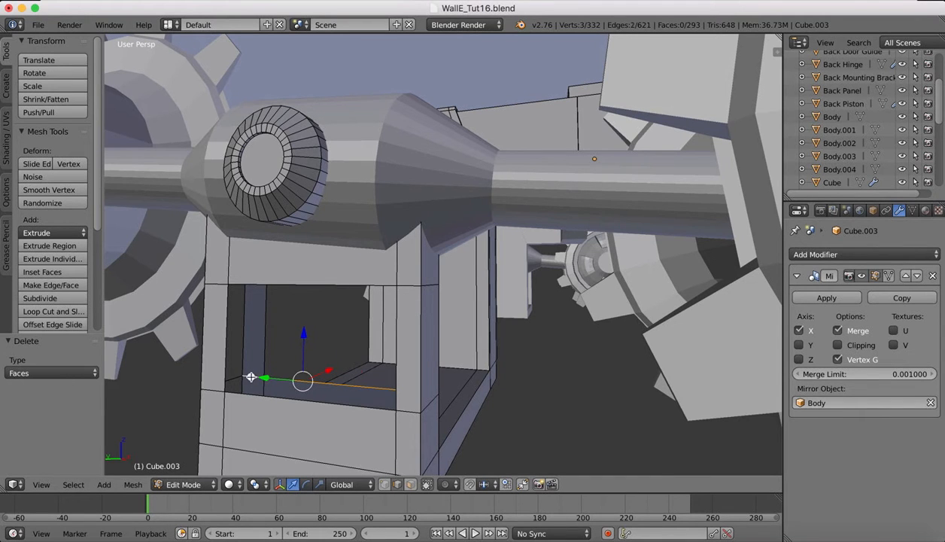
pyautogui.keyDown('shift'); pyautogui.rightClick(265, 384); pyautogui.keyUp('shift')
pyautogui.scroll(1, 285, 352)
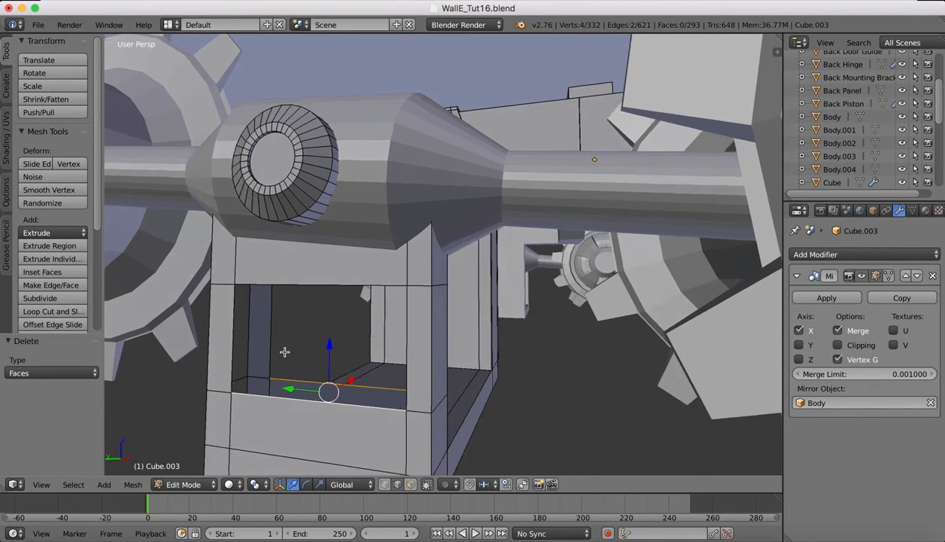
pyautogui.hscroll(-10, 284, 351)
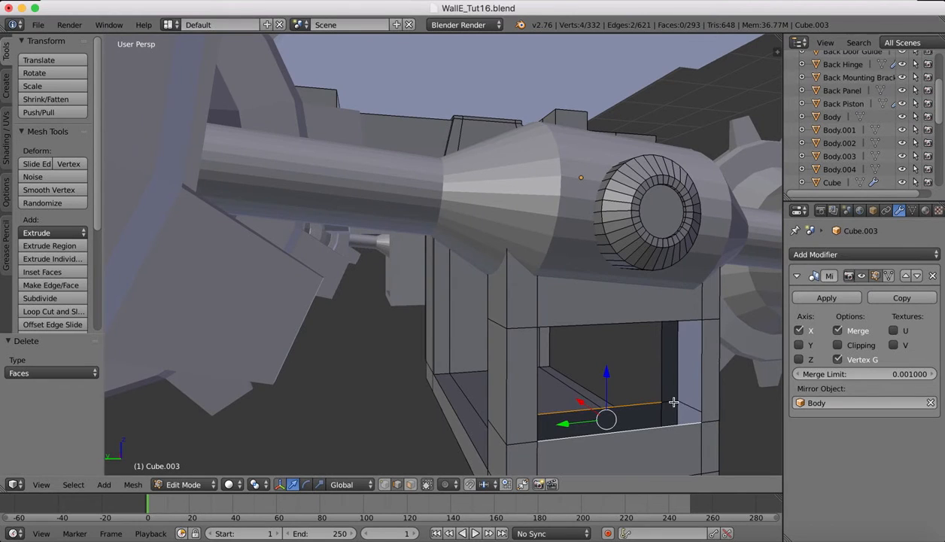
pyautogui.keyDown('shift'); pyautogui.rightClick(661, 366); pyautogui.keyUp('shift')
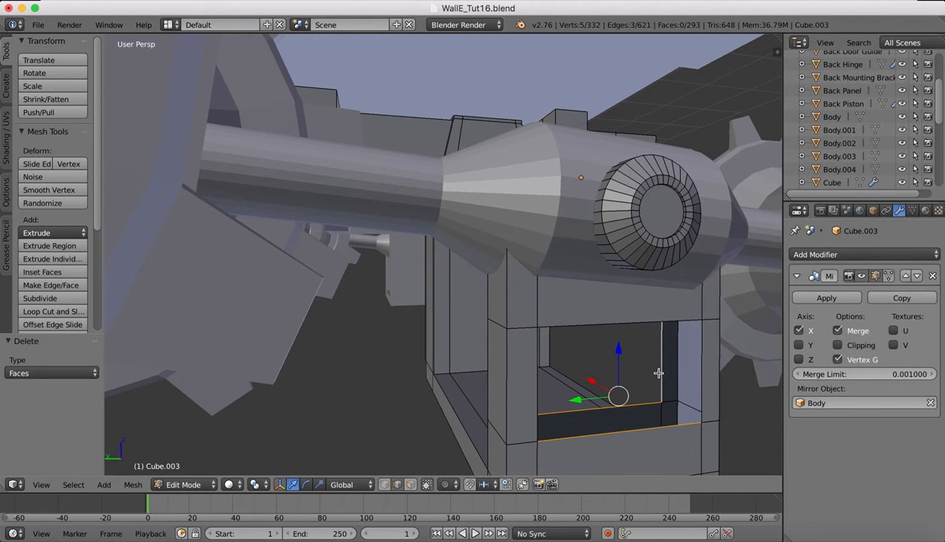
pyautogui.rightClick(665, 371)
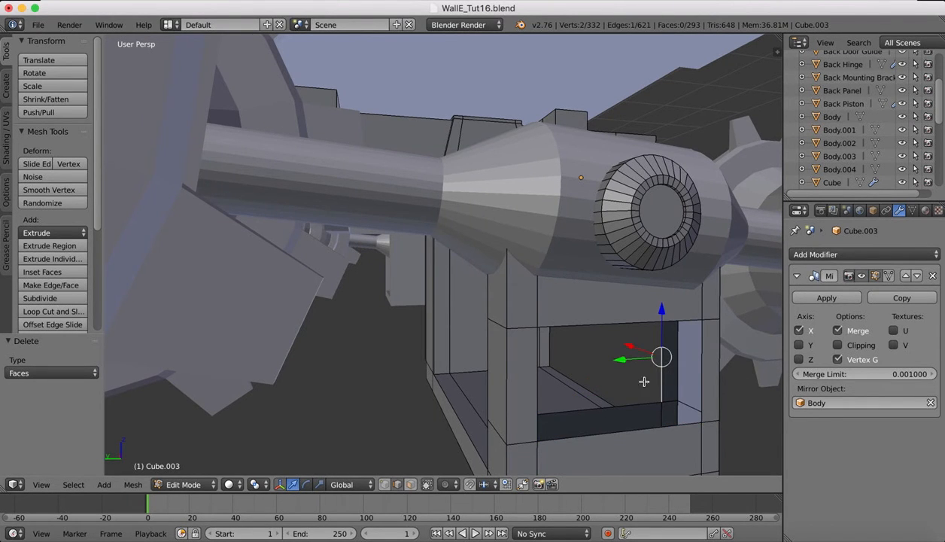
# Make a face across the lower inner side of the bracket's rectangular opening from its four corner vertices
pyautogui.hscroll(10, 639, 381)
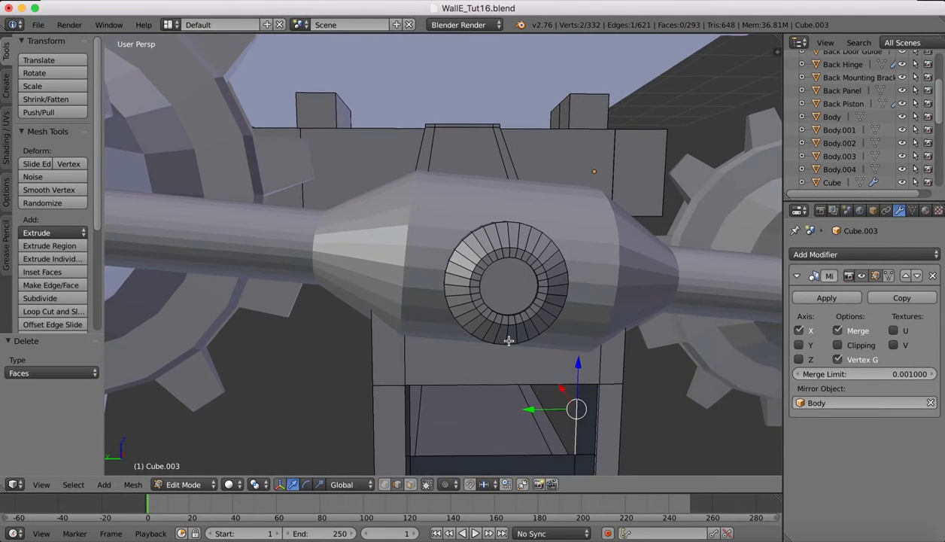
pyautogui.keyDown('shift'); pyautogui.scroll(-10, 508, 341); pyautogui.keyUp('shift')
pyautogui.keyDown('ctrl'); pyautogui.scroll(3, 536, 365); pyautogui.keyUp('ctrl')
pyautogui.keyDown('ctrl'); pyautogui.scroll(5, 536, 365); pyautogui.keyUp('ctrl')
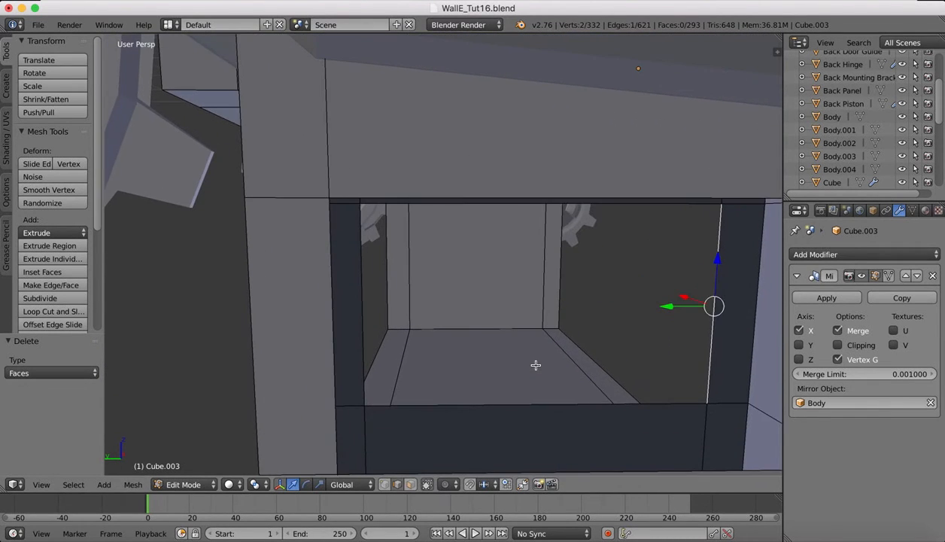
pyautogui.keyDown('shift'); pyautogui.scroll(-8, 536, 365); pyautogui.keyUp('shift')
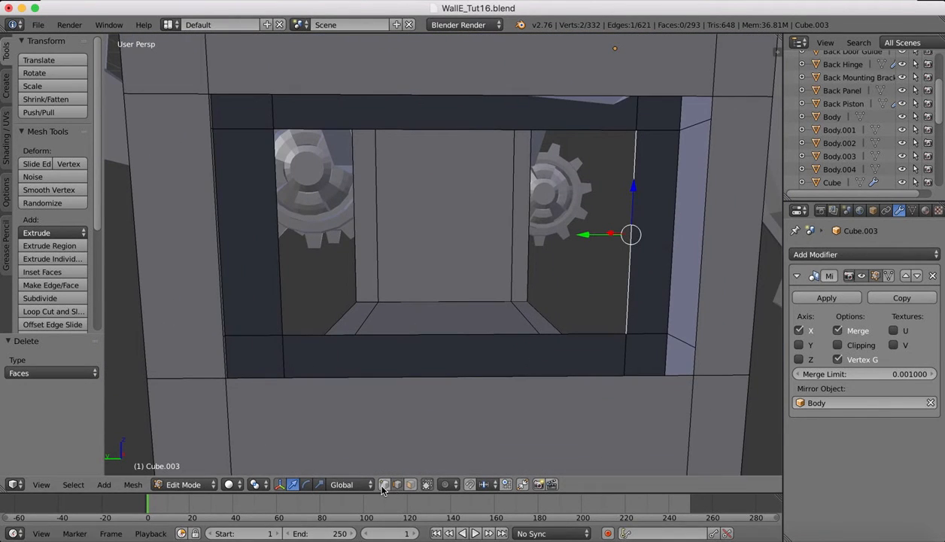
pyautogui.click(384, 484)
pyautogui.rightClick(281, 334)
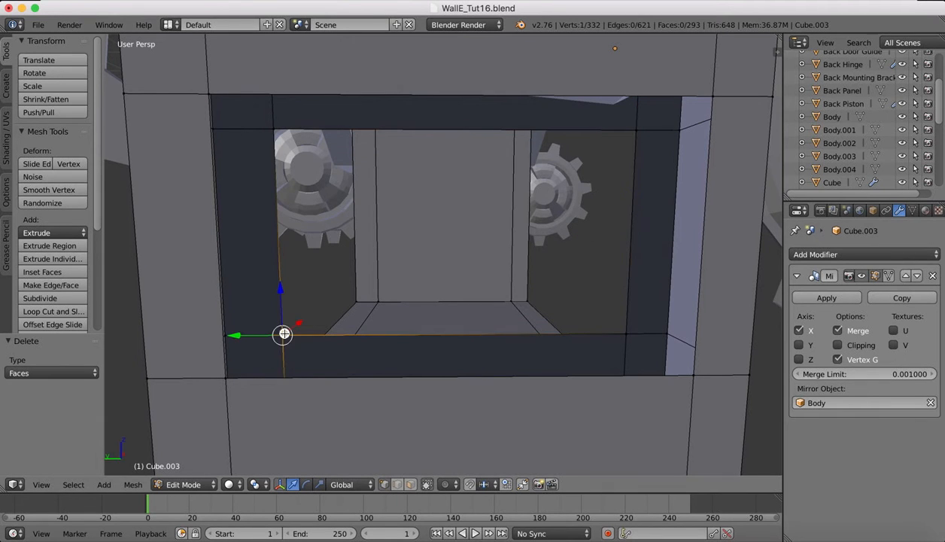
pyautogui.keyDown('shift'); pyautogui.rightClick(229, 376); pyautogui.keyUp('shift')
pyautogui.hscroll(10, 327, 341)
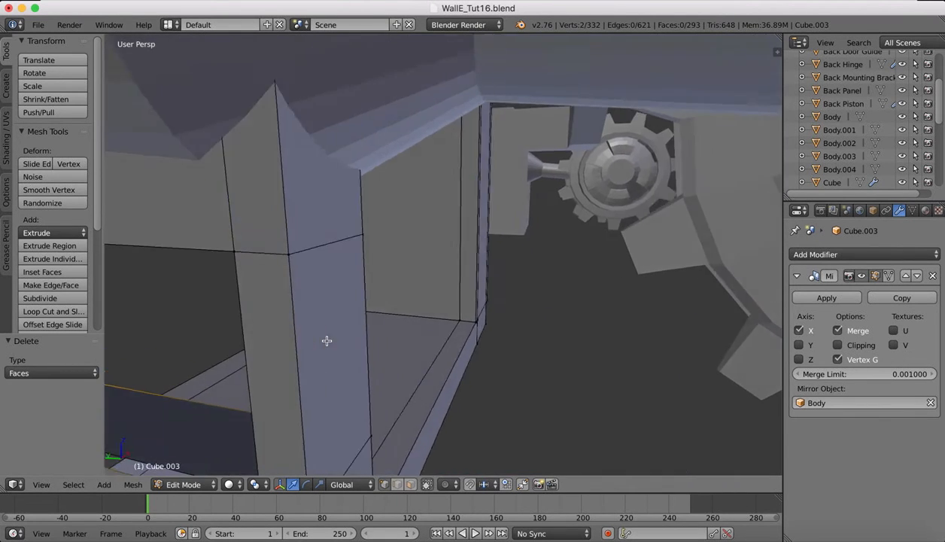
pyautogui.hscroll(-8, 327, 341)
pyautogui.hscroll(-3, 327, 341)
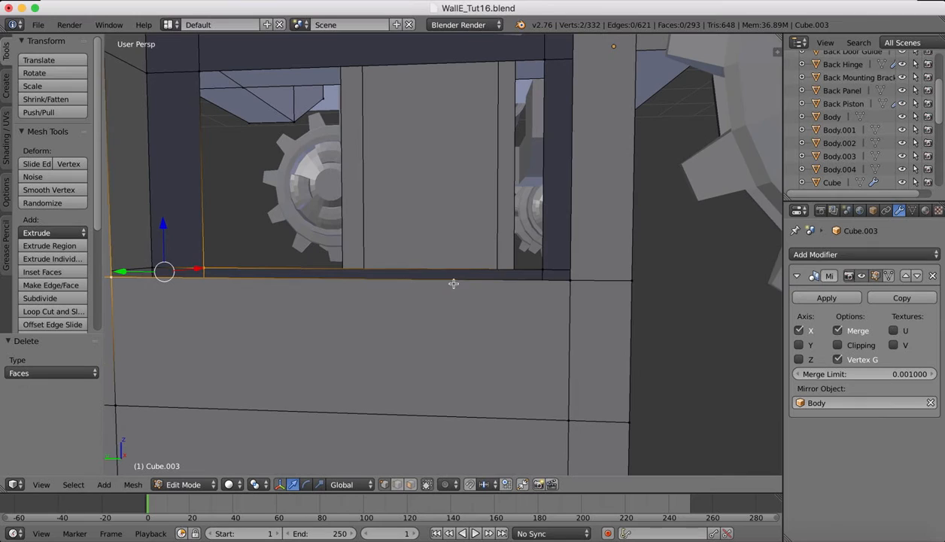
pyautogui.keyDown('shift'); pyautogui.rightClick(544, 271); pyautogui.keyUp('shift')
pyautogui.keyDown('shift'); pyautogui.rightClick(574, 282); pyautogui.keyUp('shift')
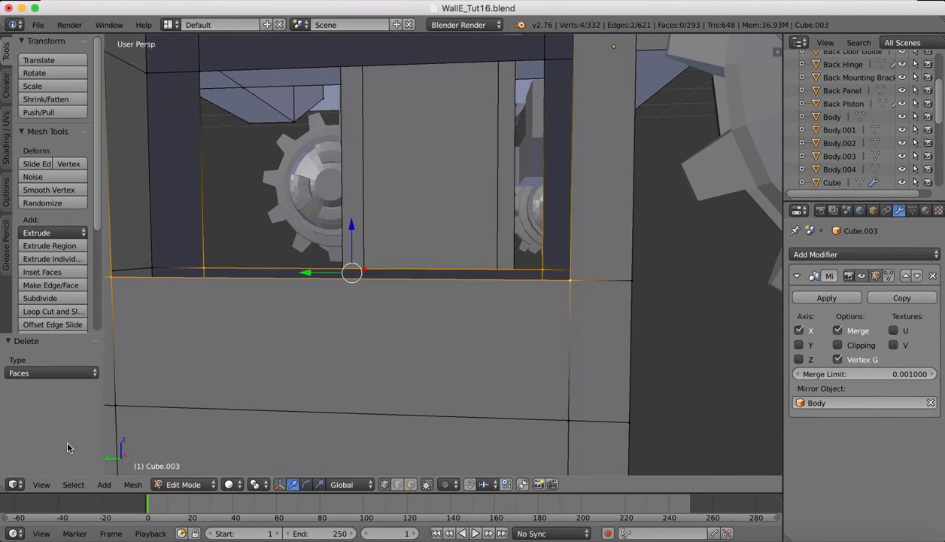
pyautogui.click(58, 286)
# Close the right inner side of the rectangular opening with a face made from its four corner vertices
pyautogui.scroll(10, 344, 212)
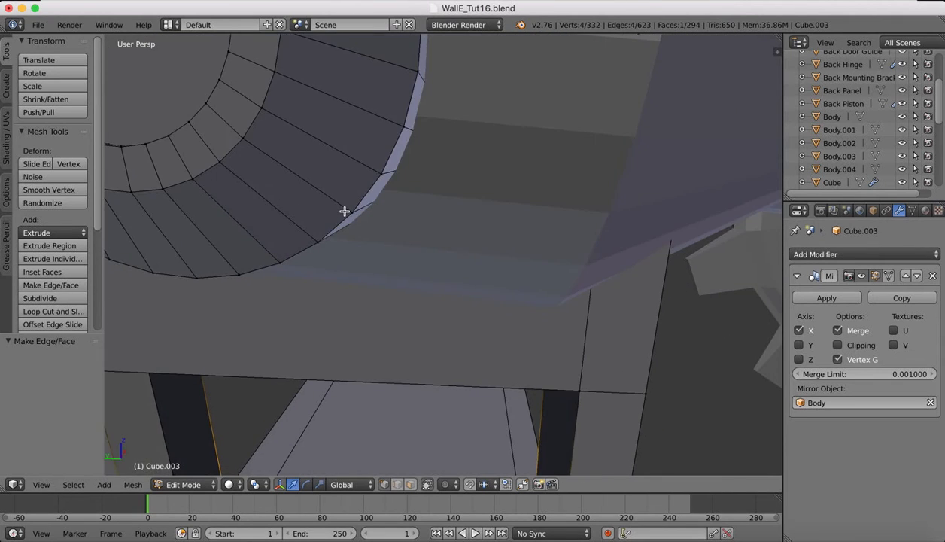
pyautogui.scroll(-8, 344, 212)
pyautogui.rightClick(711, 360)
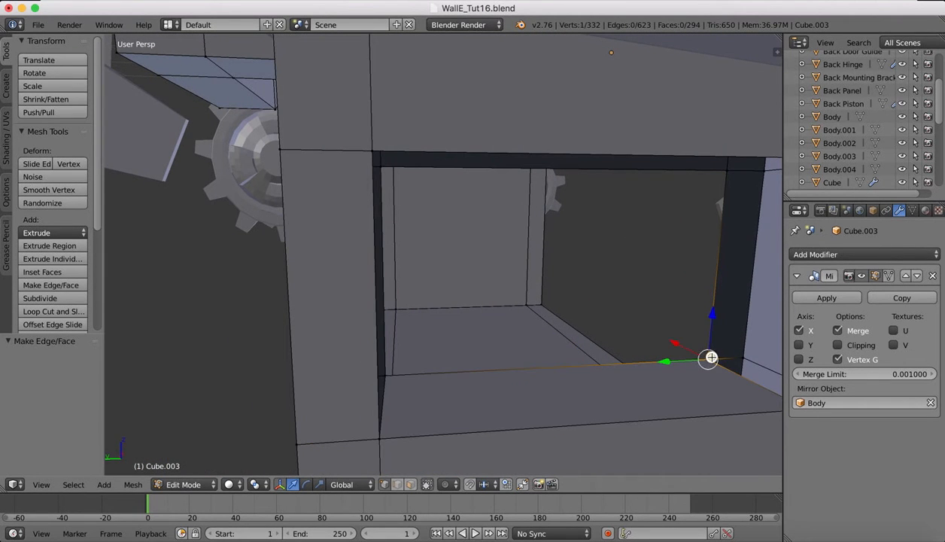
pyautogui.keyDown('shift'); pyautogui.hscroll(10, 671, 309); pyautogui.keyUp('shift')
pyautogui.hscroll(5, 671, 309)
pyautogui.hscroll(-10, 671, 309)
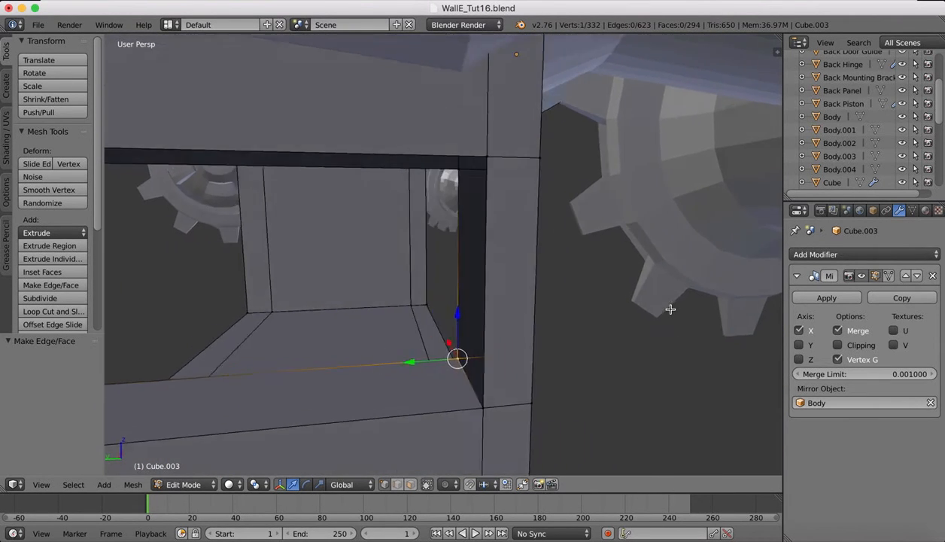
pyautogui.keyDown('shift'); pyautogui.rightClick(649, 393); pyautogui.keyUp('shift')
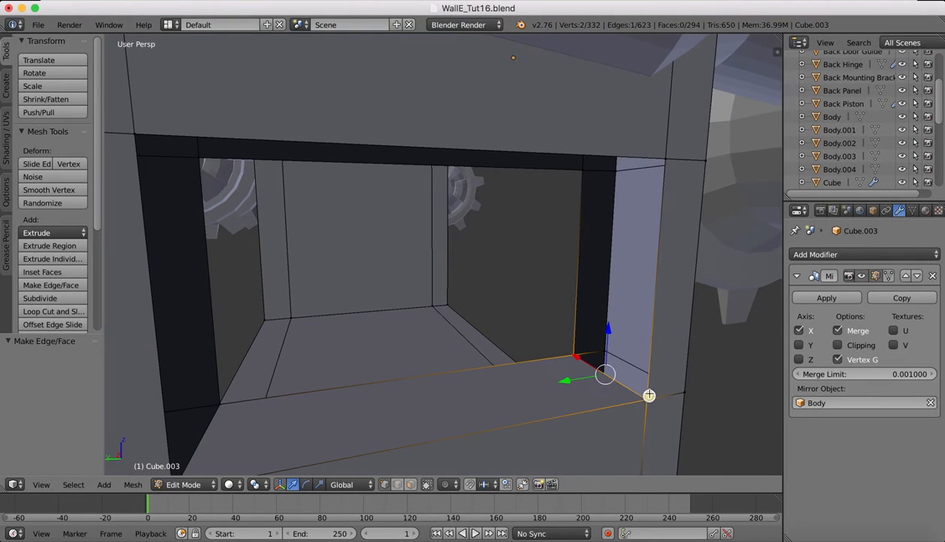
pyautogui.keyDown('shift'); pyautogui.rightClick(666, 164); pyautogui.keyUp('shift')
pyautogui.keyDown('shift'); pyautogui.rightClick(586, 170); pyautogui.keyUp('shift')
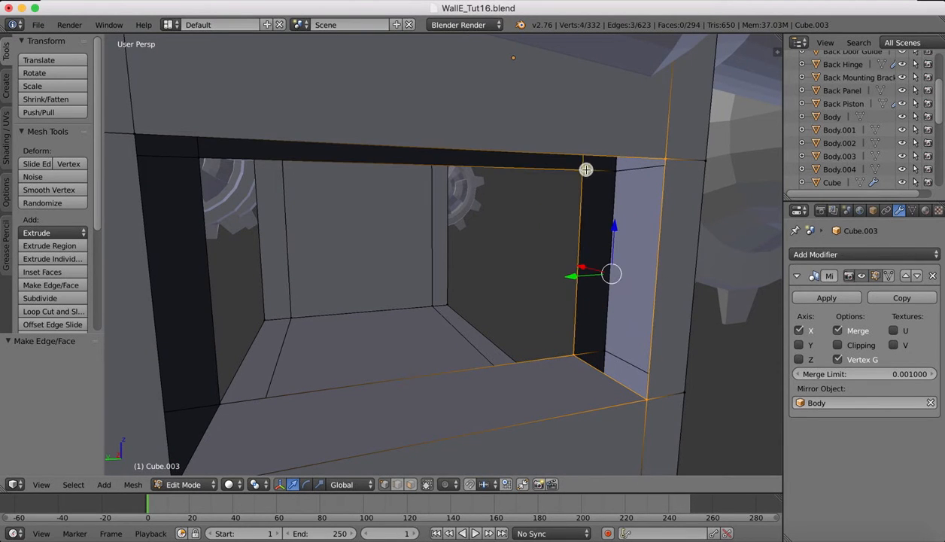
pyautogui.click(52, 286)
# Make a face across the upper inner side of the opening from its front and back corner vertices
pyautogui.rightClick(665, 160)
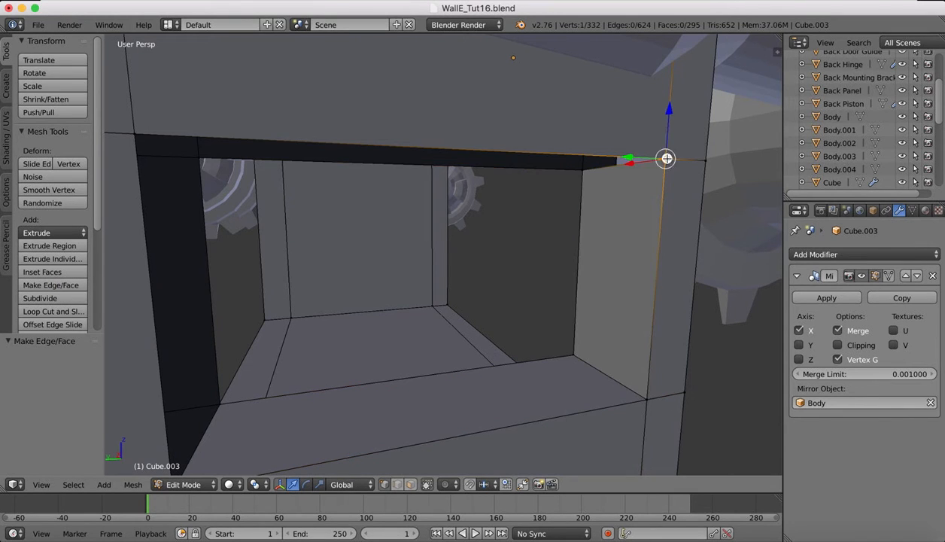
pyautogui.keyDown('shift'); pyautogui.rightClick(586, 168); pyautogui.keyUp('shift')
pyautogui.keyDown('shift'); pyautogui.rightClick(204, 162); pyautogui.keyUp('shift')
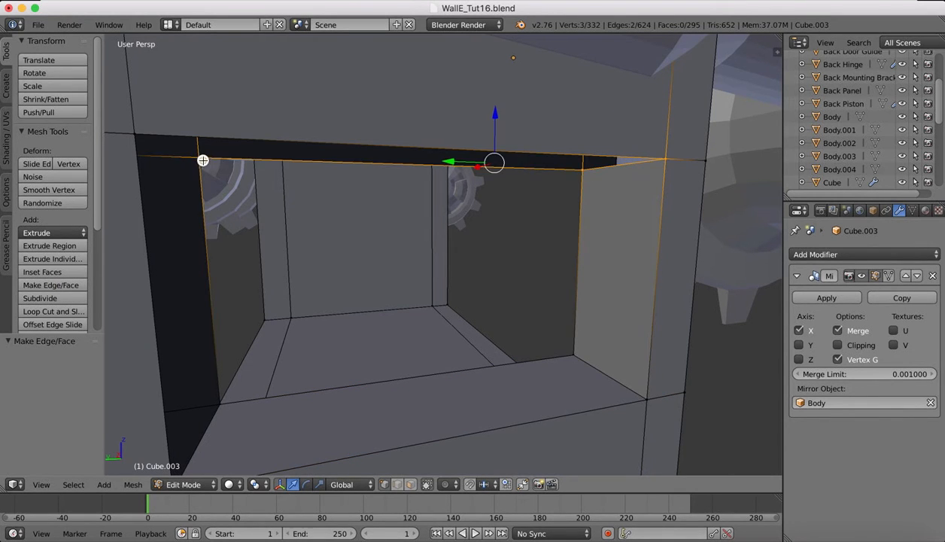
pyautogui.keyDown('shift'); pyautogui.rightClick(137, 138); pyautogui.keyUp('shift')
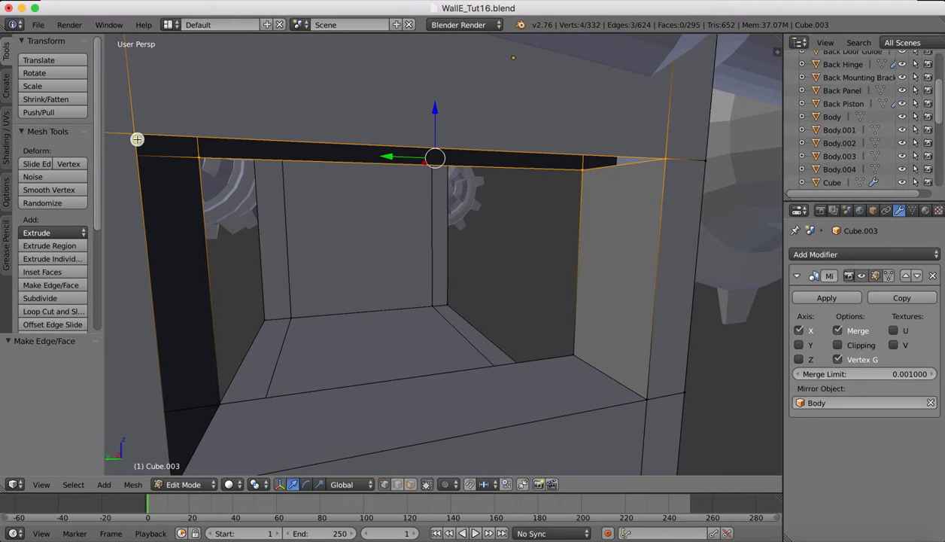
pyautogui.click(51, 285)
# Fill the remaining left inner side of the opening with a face from its four corner vertices
pyautogui.rightClick(222, 403)
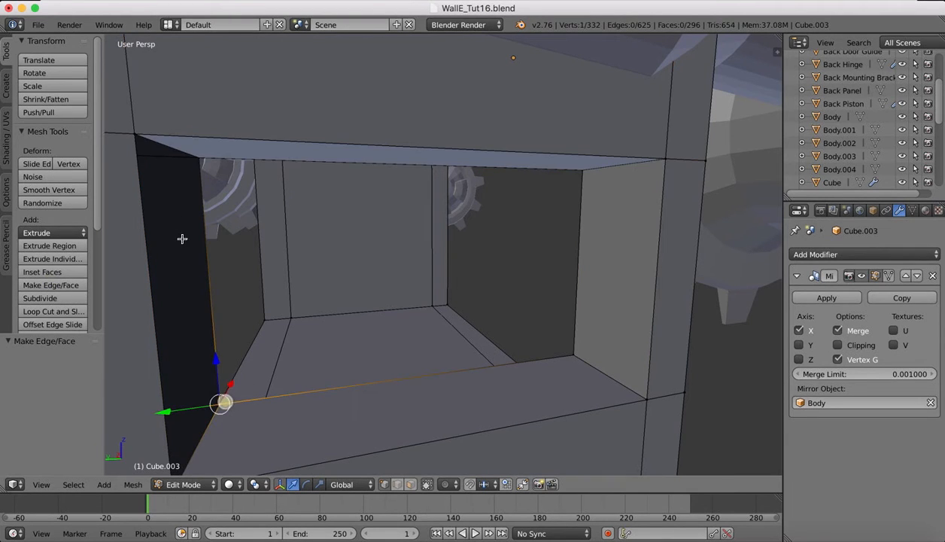
pyautogui.keyDown('shift'); pyautogui.rightClick(200, 159); pyautogui.keyUp('shift')
pyautogui.keyDown('shift'); pyautogui.rightClick(140, 134); pyautogui.keyUp('shift')
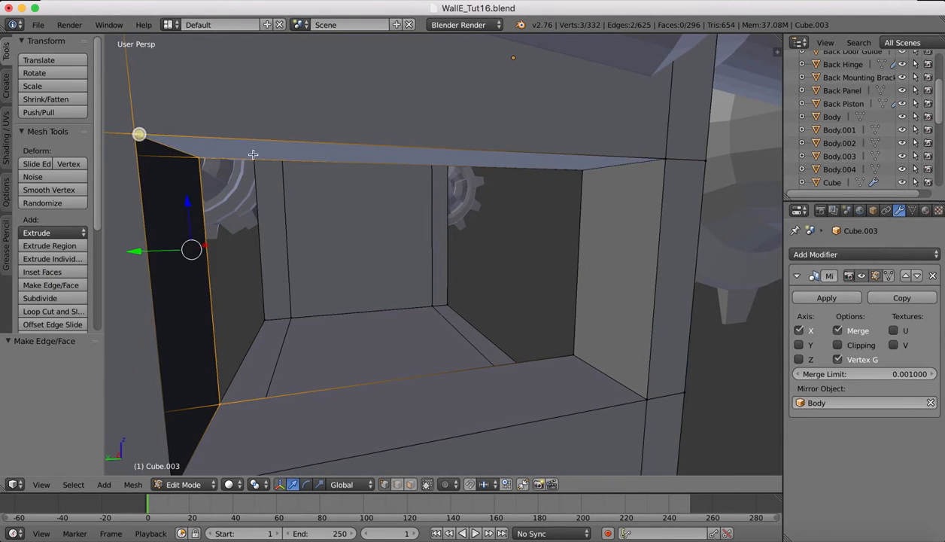
pyautogui.keyDown('shift'); pyautogui.scroll(-5, 282, 227); pyautogui.keyUp('shift')
pyautogui.keyDown('shift'); pyautogui.rightClick(235, 351); pyautogui.keyUp('shift')
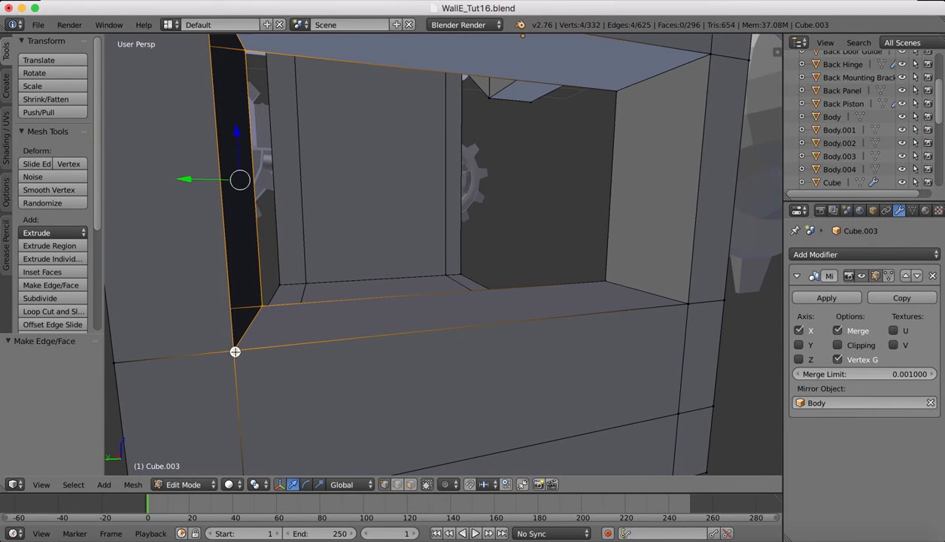
pyautogui.click(47, 287)
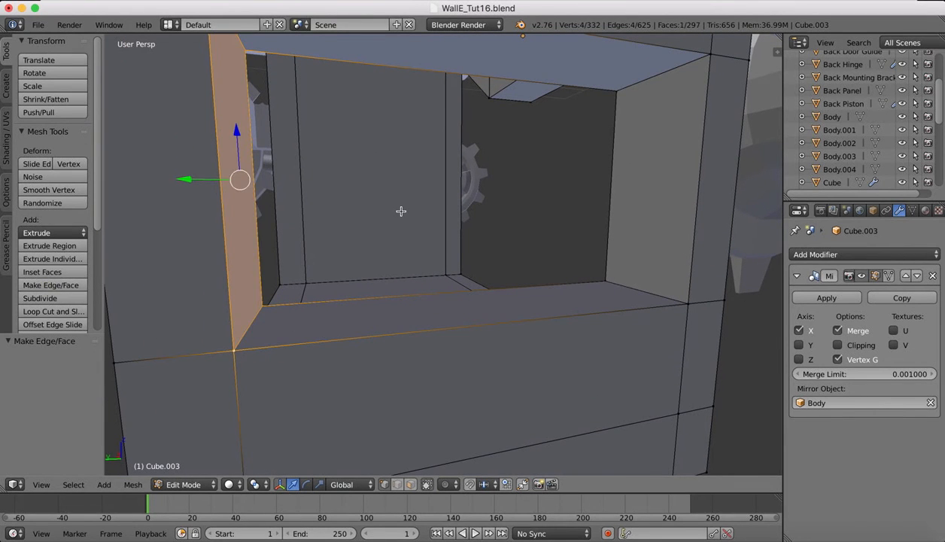
# Compare the bracket's opening with the reference render and blueprint of the robot's track assembly
pyautogui.scroll(-6, 401, 211)
pyautogui.scroll(-4, 399, 225)
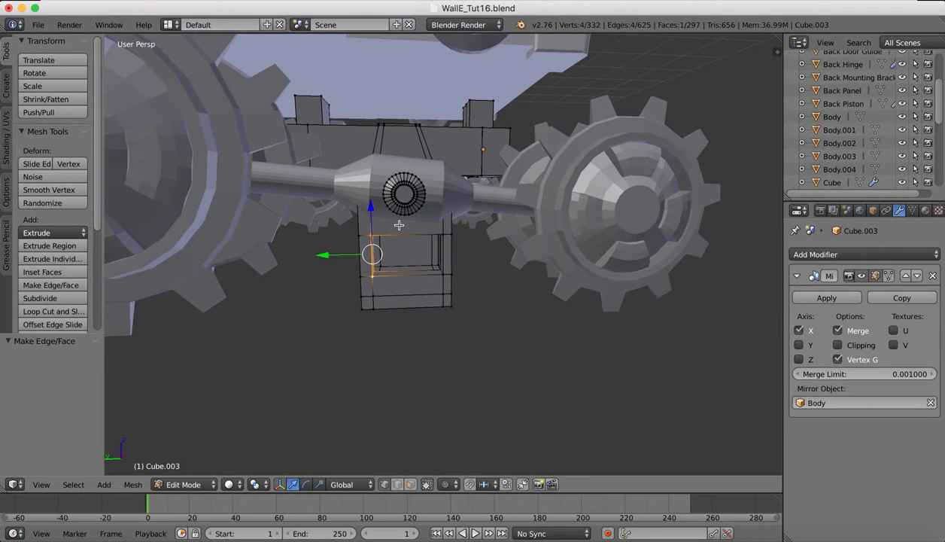
pyautogui.scroll(1, 398, 225)
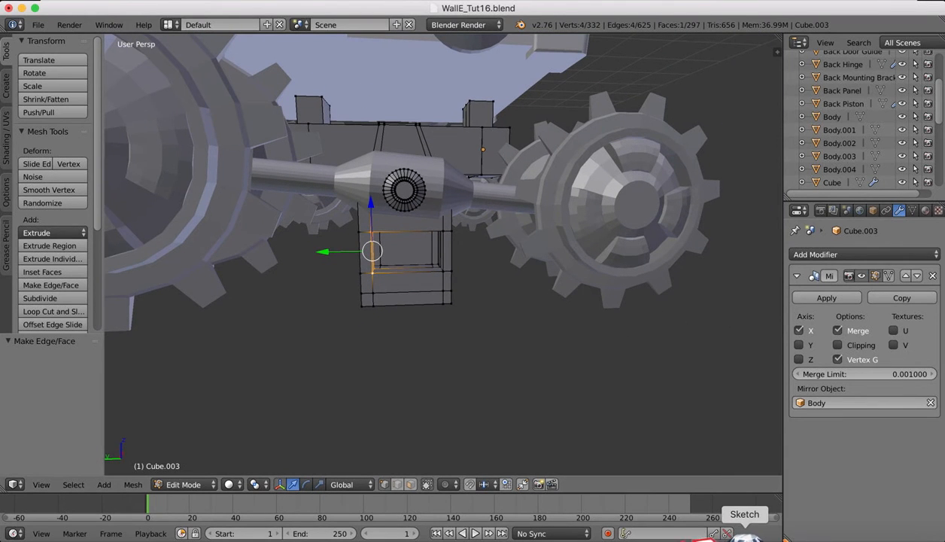
pyautogui.click(795, 537)
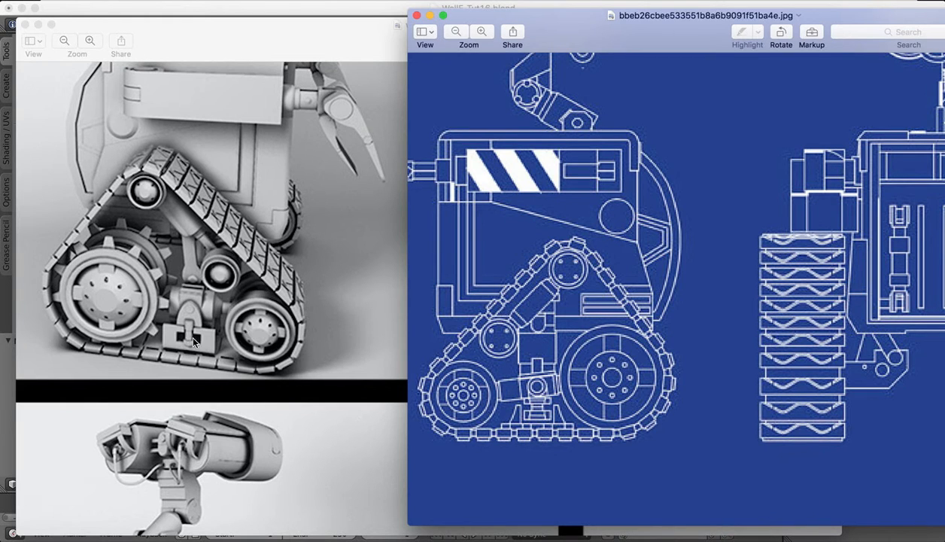
pyautogui.click(767, 536)
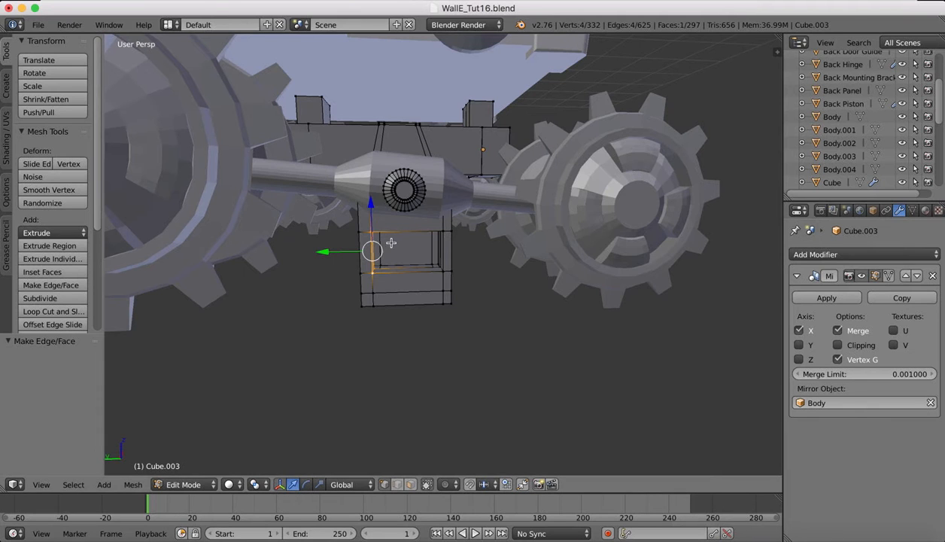
# Narrow the opening by moving its left inner face -0.051 and its right inner face 0.099 along Y
pyautogui.click(410, 484)
pyautogui.scroll(7, 402, 225)
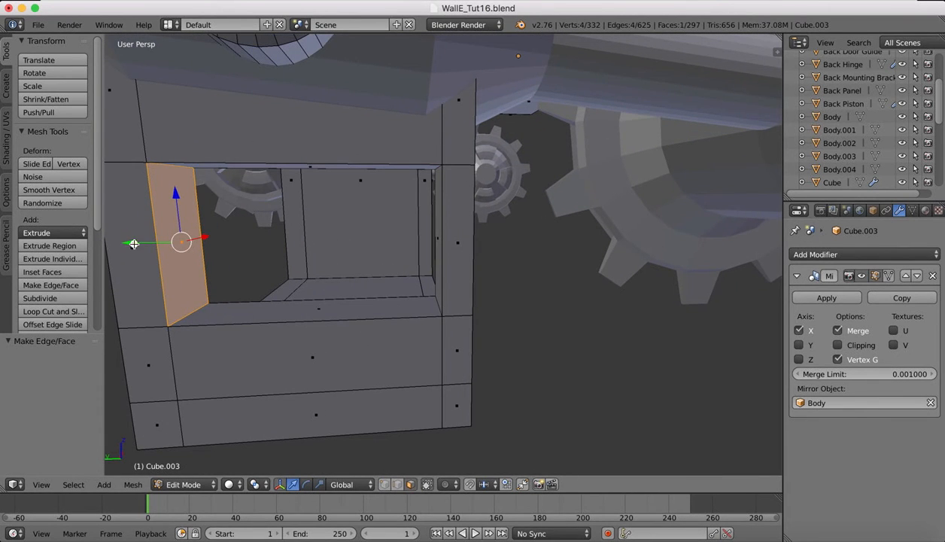
pyautogui.moveTo(134, 243); pyautogui.dragTo(158, 244)
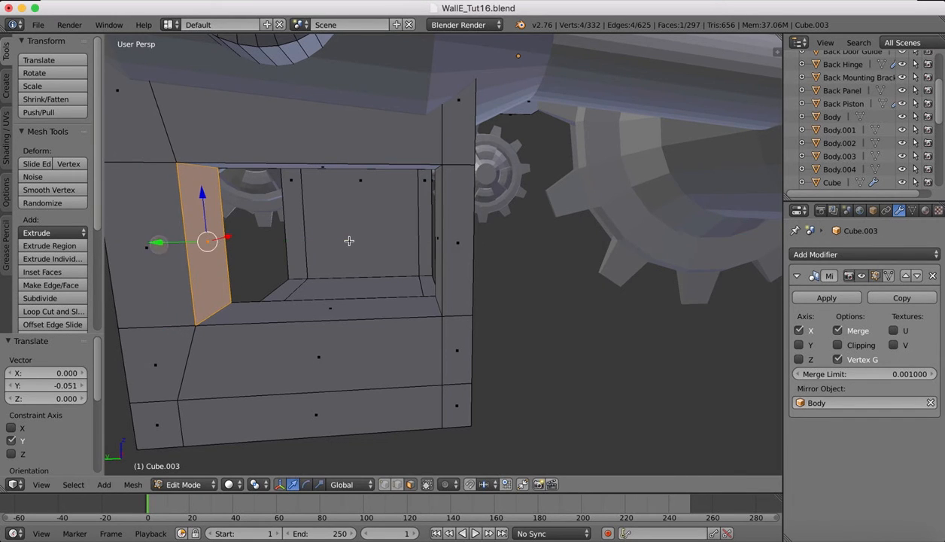
pyautogui.moveTo(350, 241); pyautogui.dragTo(359, 239, button='middle')
pyautogui.rightClick(610, 229)
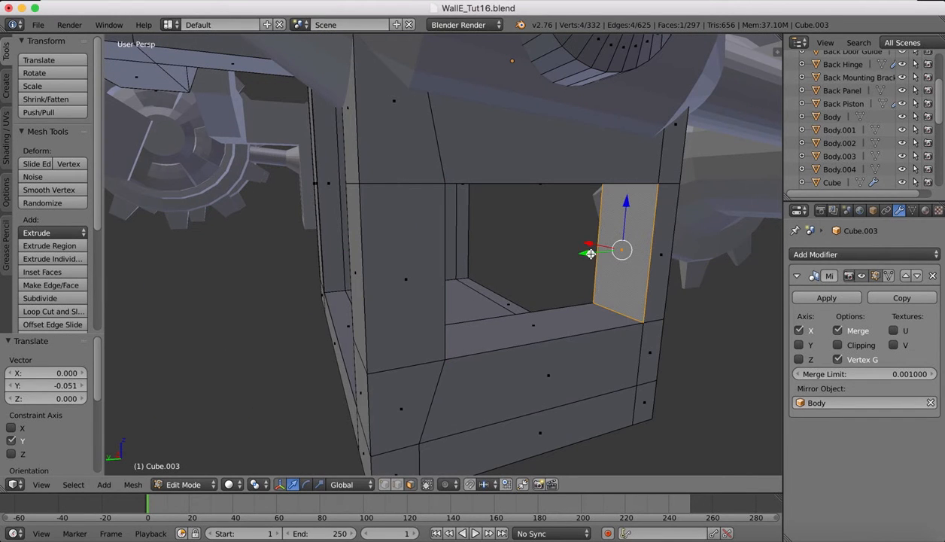
pyautogui.moveTo(591, 254); pyautogui.dragTo(555, 257)
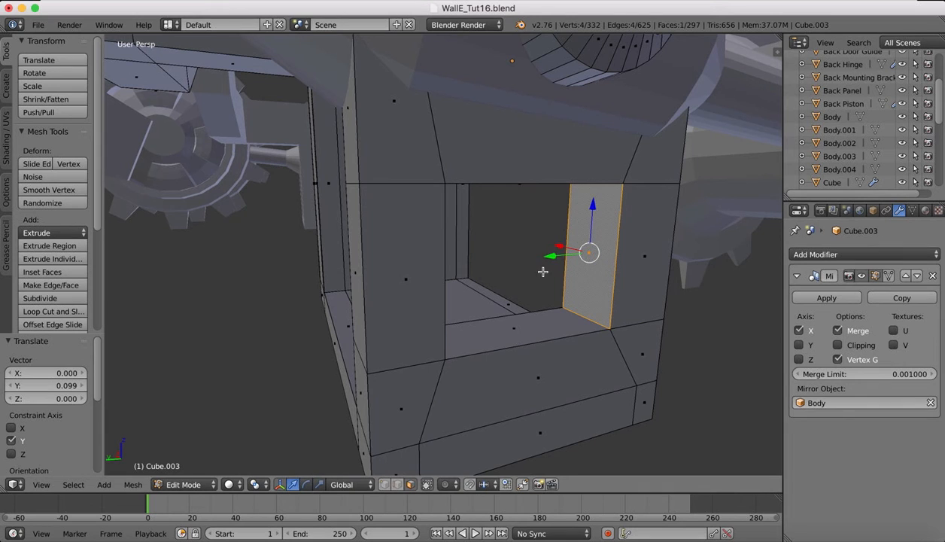
# Move the opening's lower inner face 0.012 up along Z, and the upper inner face 0.068 down and 0.041 back up
pyautogui.rightClick(516, 332)
pyautogui.moveTo(515, 288); pyautogui.dragTo(553, 247)
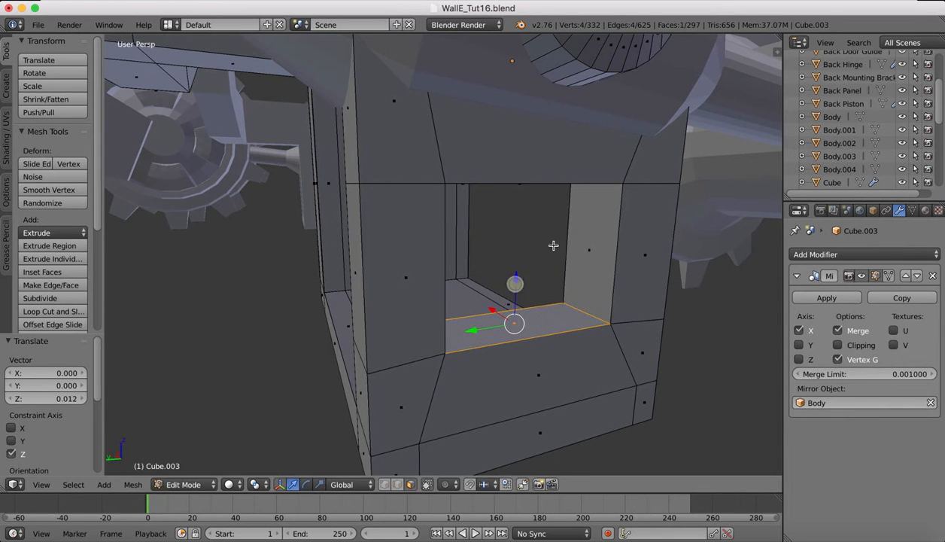
pyautogui.moveTo(552, 247); pyautogui.dragTo(553, 245, button='middle')
pyautogui.rightClick(524, 94)
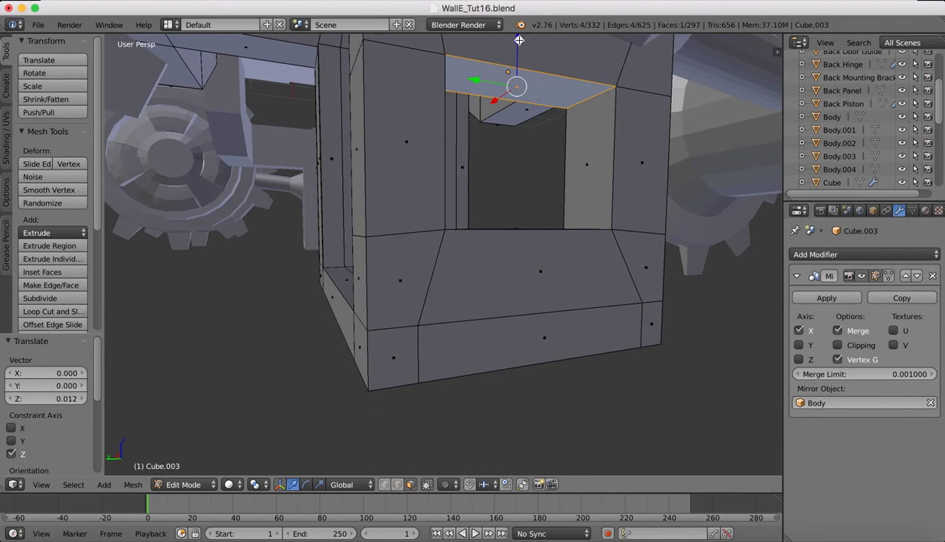
pyautogui.moveTo(519, 40); pyautogui.dragTo(520, 72)
pyautogui.scroll(-5, 564, 141)
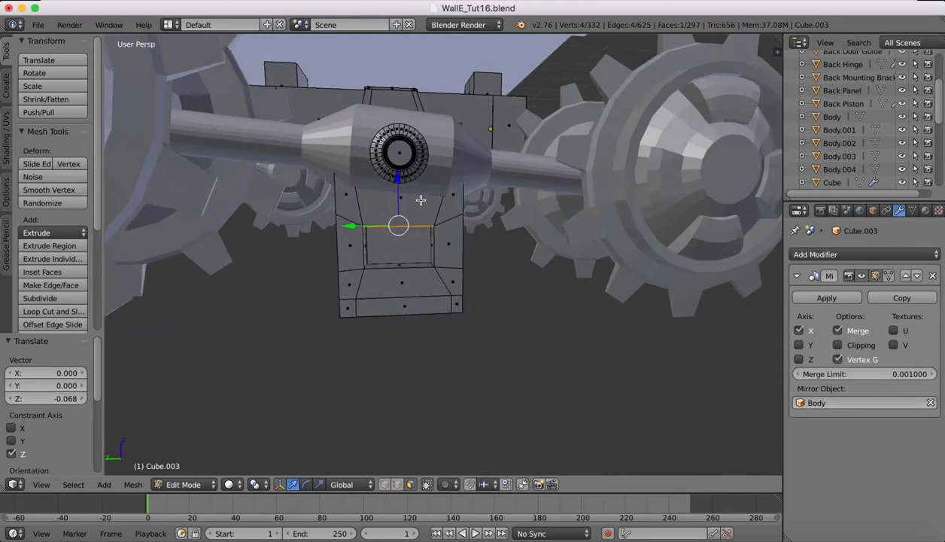
pyautogui.moveTo(422, 200); pyautogui.dragTo(401, 210, button='middle')
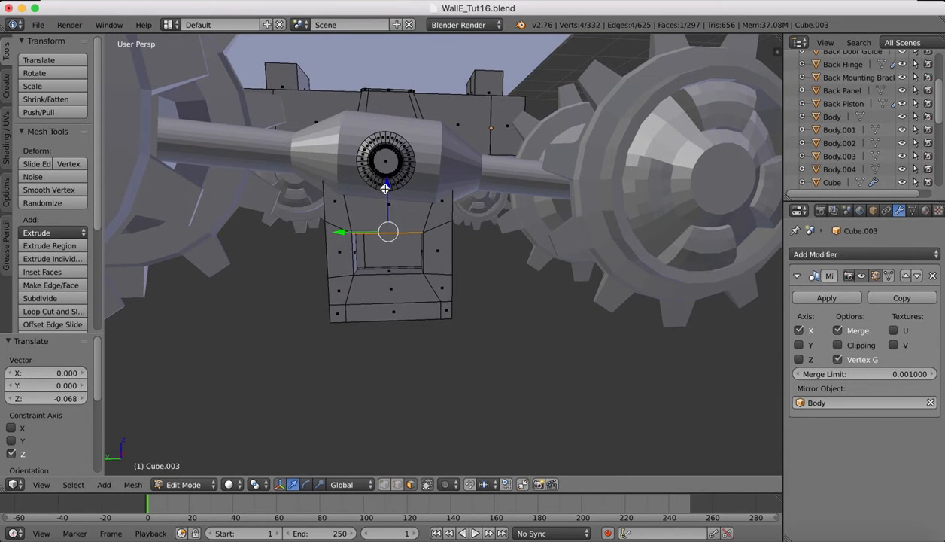
pyautogui.moveTo(386, 188); pyautogui.dragTo(384, 182)
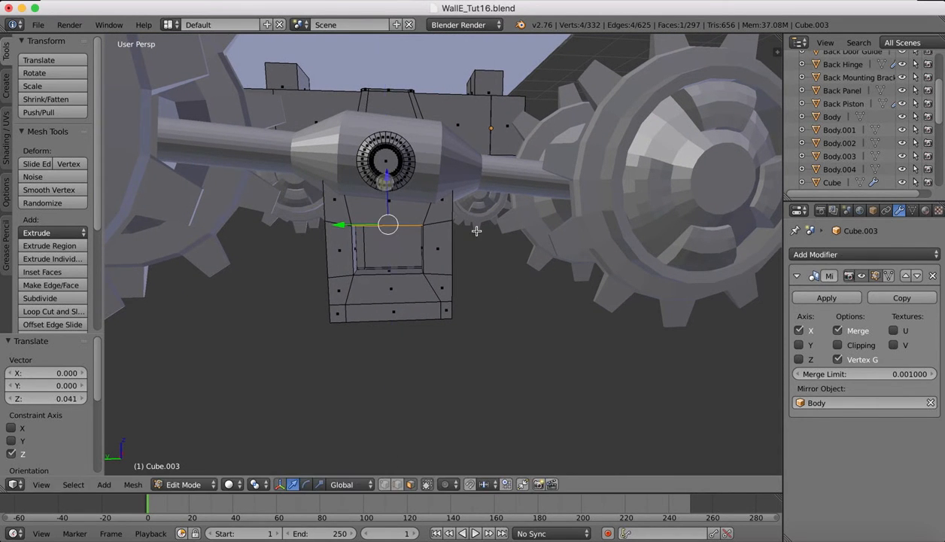
# Compare the bracket and its resized opening with the reference render and blueprint once more
pyautogui.moveTo(469, 227); pyautogui.dragTo(476, 231, button='middle')
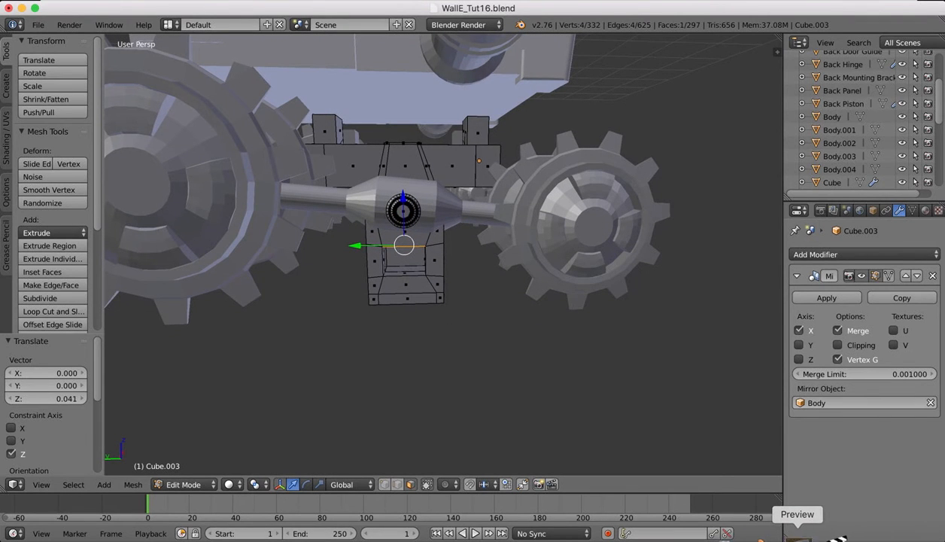
pyautogui.click(800, 535)
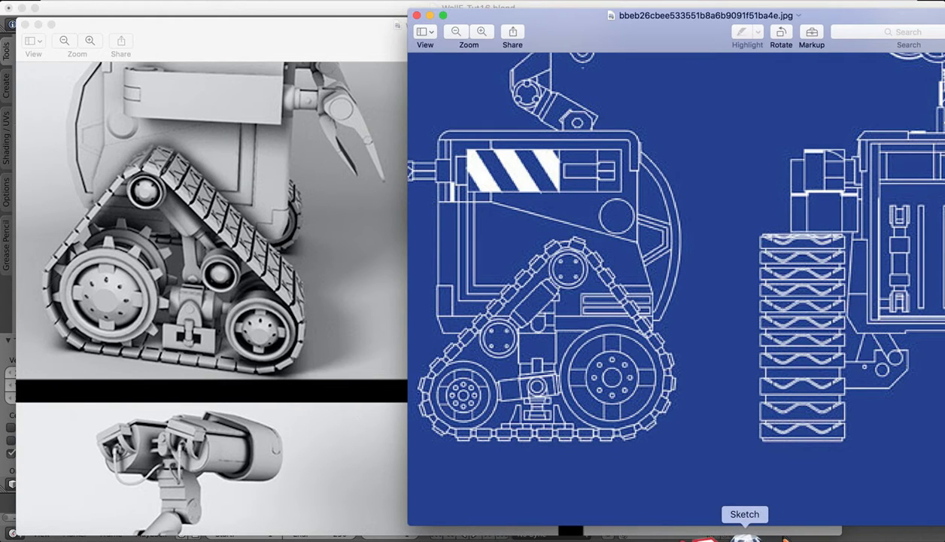
pyautogui.click(772, 536)
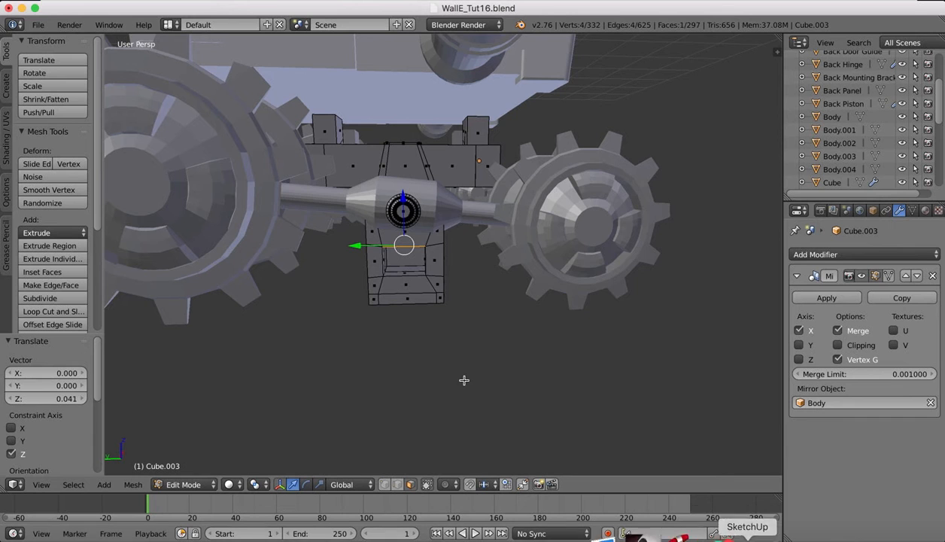
# Switch the bracket to Object Mode and examine how it sits beneath the body and between the wheels
pyautogui.scroll(-3, 382, 201)
pyautogui.click(183, 484)
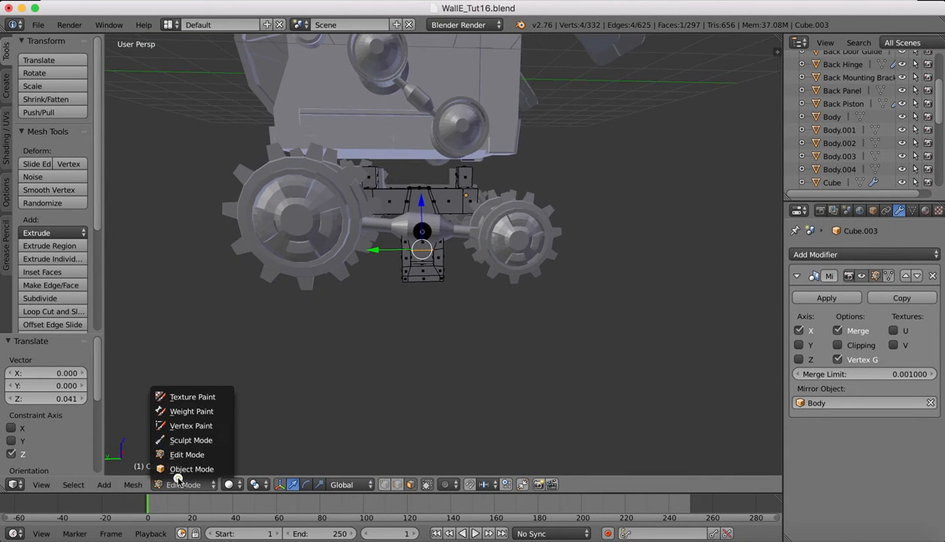
pyautogui.click(181, 466)
pyautogui.scroll(5, 403, 333)
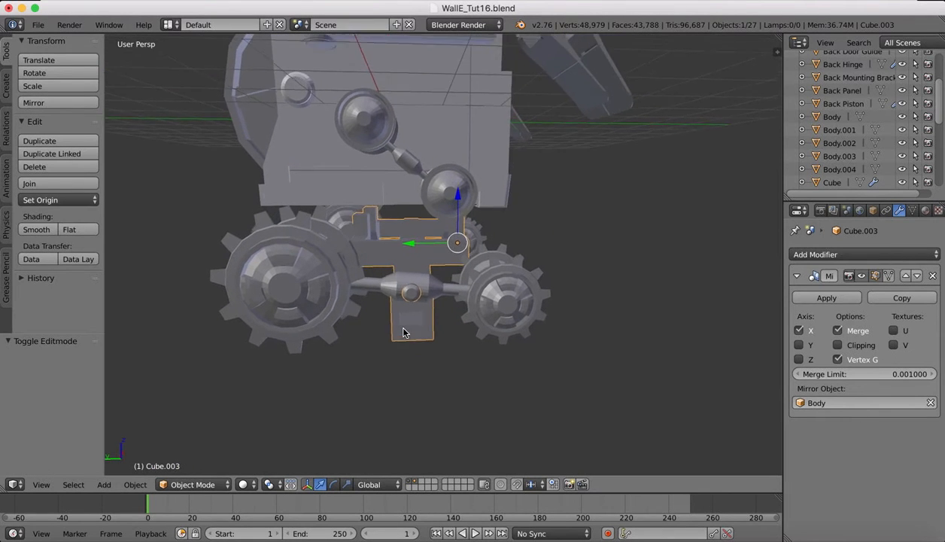
pyautogui.scroll(-6, 443, 109)
pyautogui.hscroll(10, 443, 109)
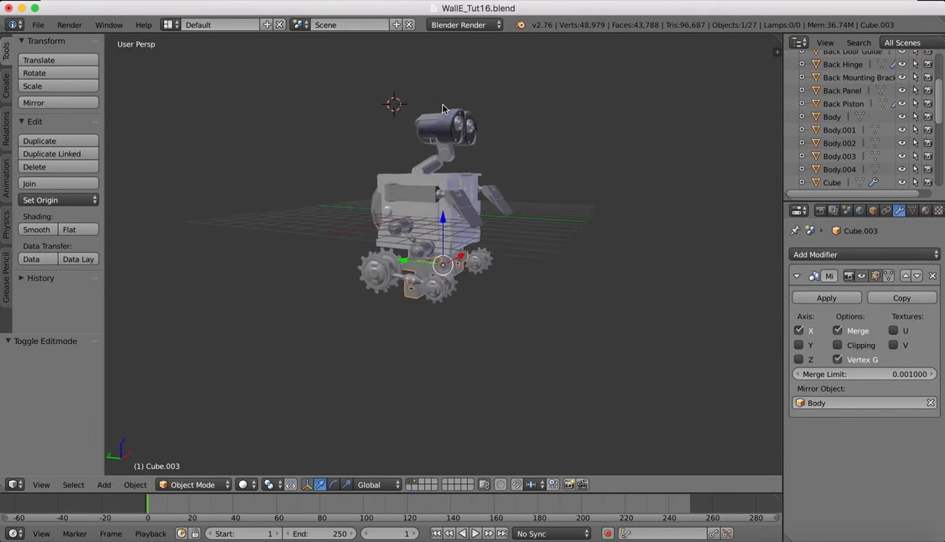
pyautogui.hscroll(-10, 442, 109)
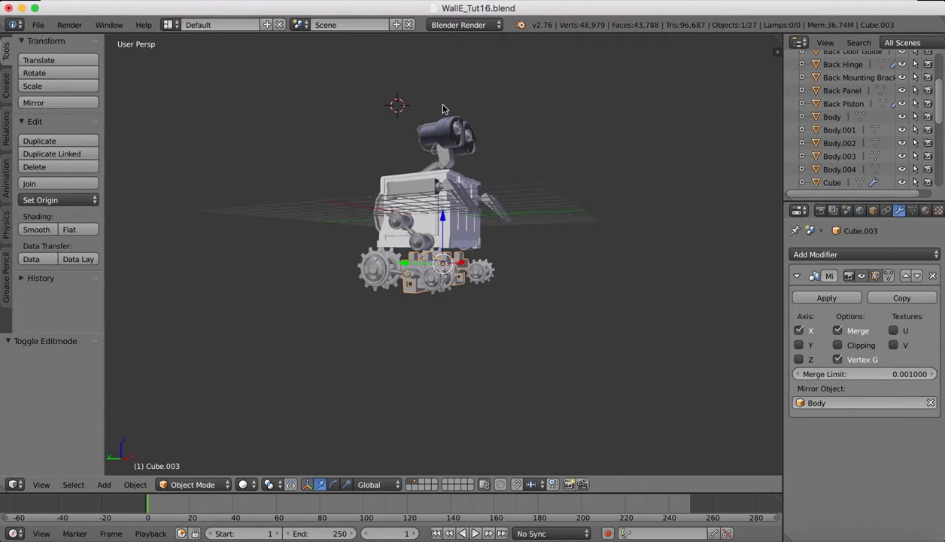
pyautogui.hscroll(2, 443, 110)
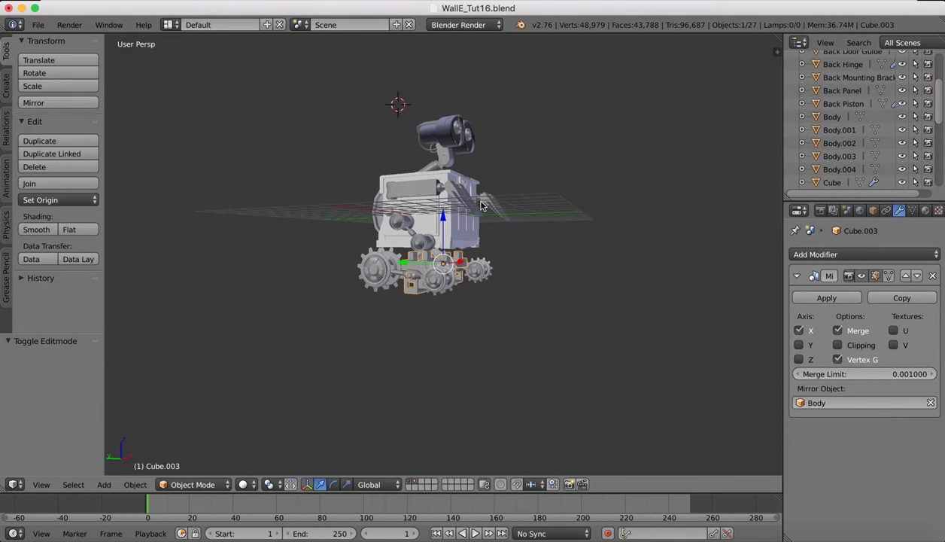
pyautogui.scroll(10, 454, 276)
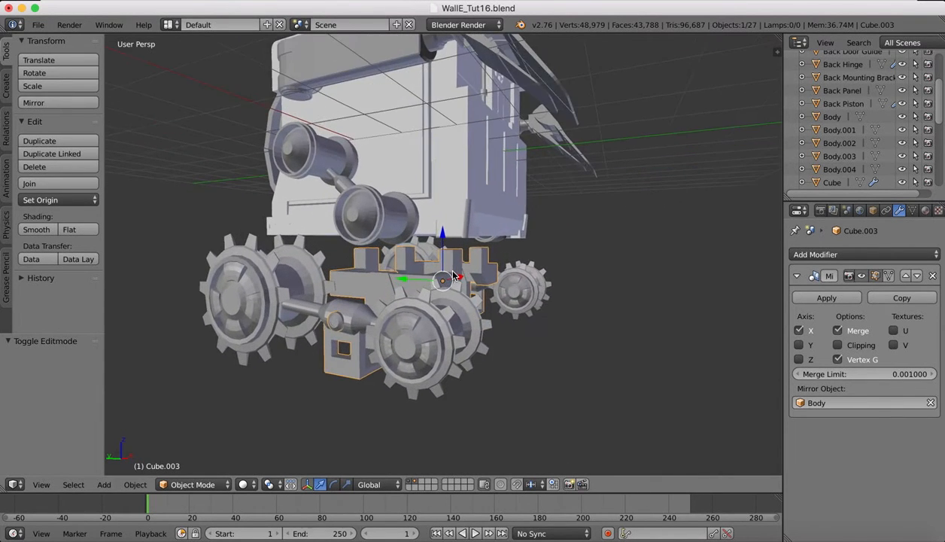
pyautogui.hscroll(4, 454, 276)
pyautogui.scroll(-4, 349, 369)
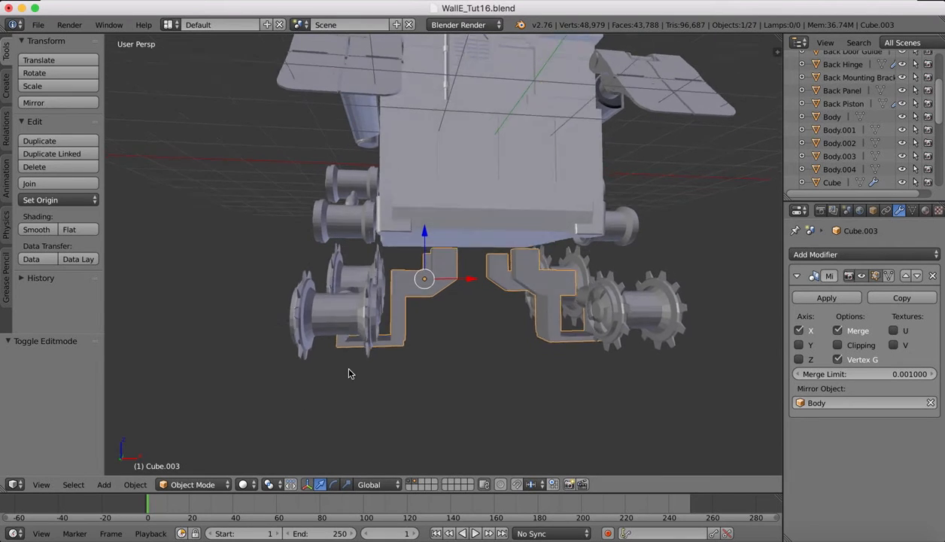
pyautogui.scroll(3, 416, 344)
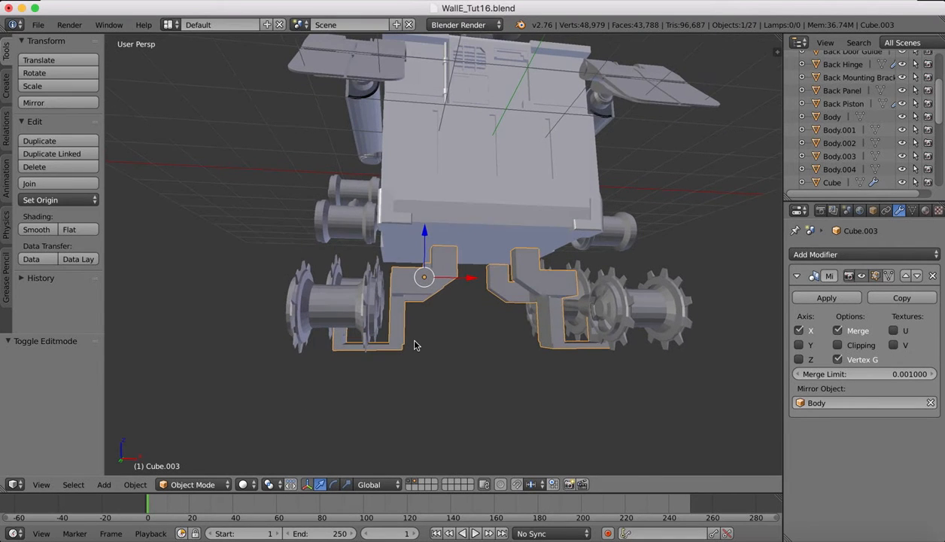
# Move the whole bracket 0.129 up along Z in the front orthographic view
pyautogui.click(34, 486)
pyautogui.click(59, 398)
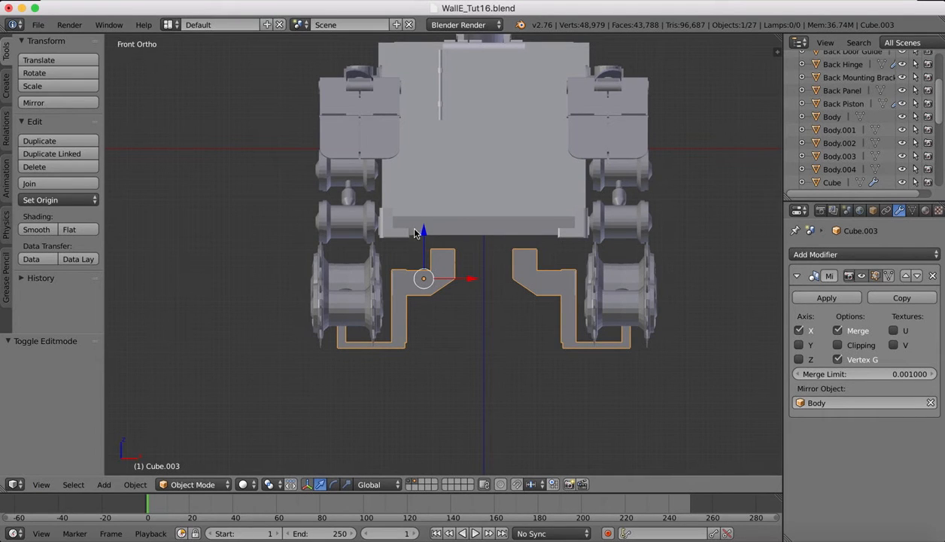
pyautogui.press('g')
pyautogui.press('z')
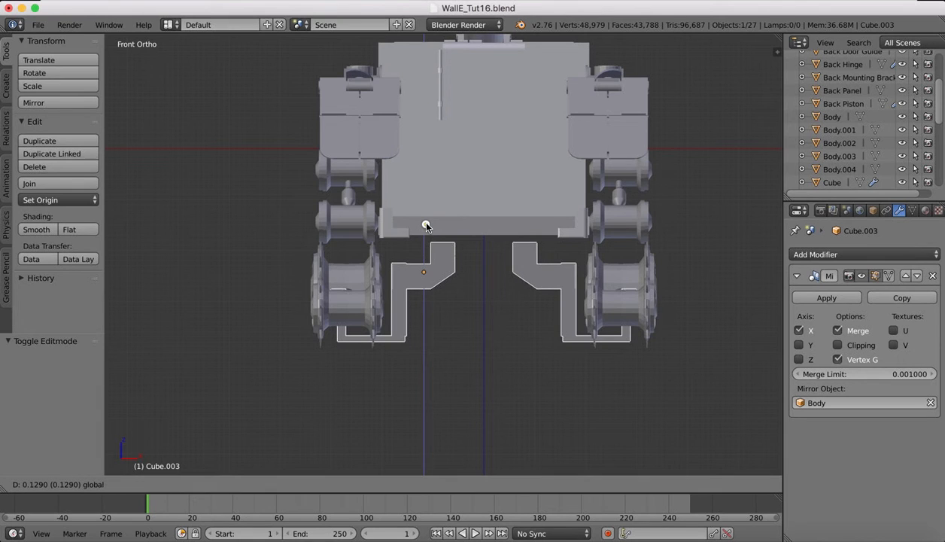
pyautogui.click(426, 226)
# Check the gap between bracket and body, and raise the bracket another 0.026 along Z in the front view
pyautogui.hscroll(10, 426, 223)
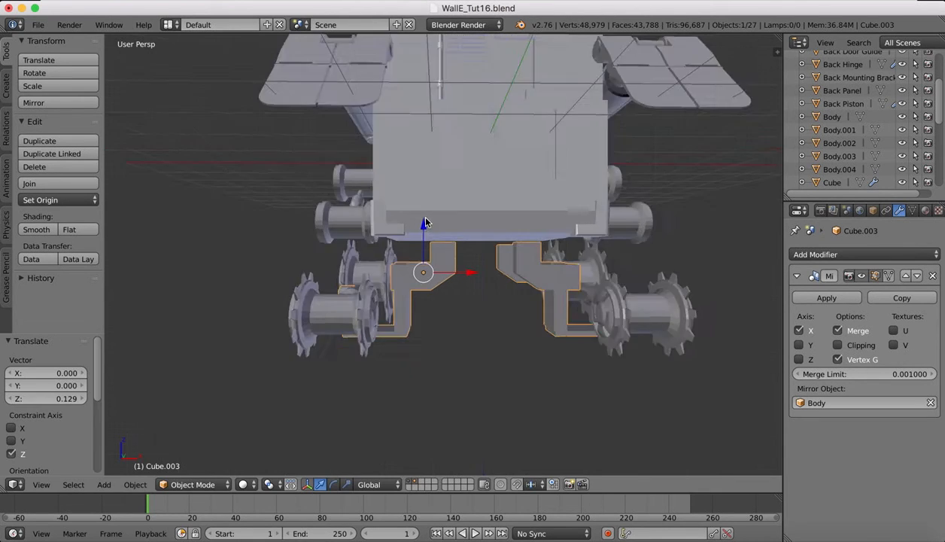
pyautogui.hscroll(10, 425, 223)
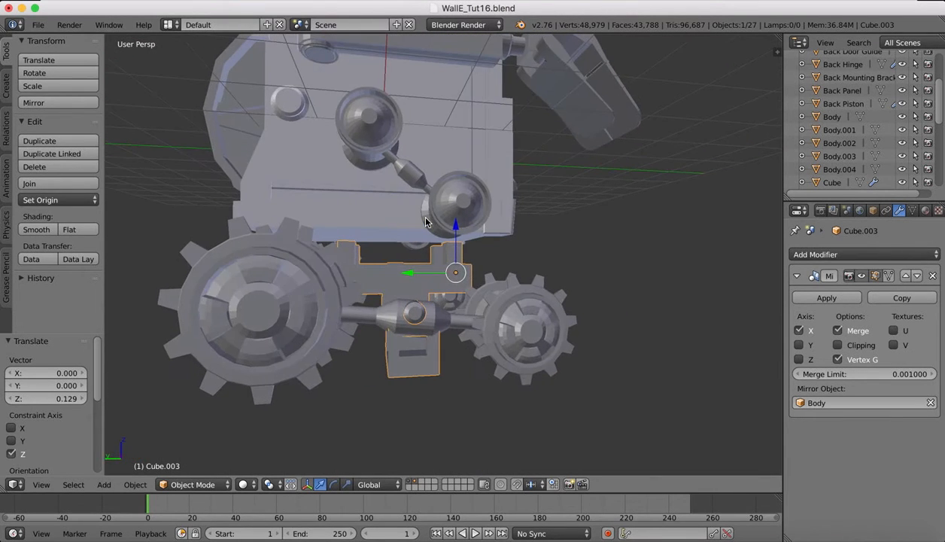
pyautogui.hscroll(10, 426, 222)
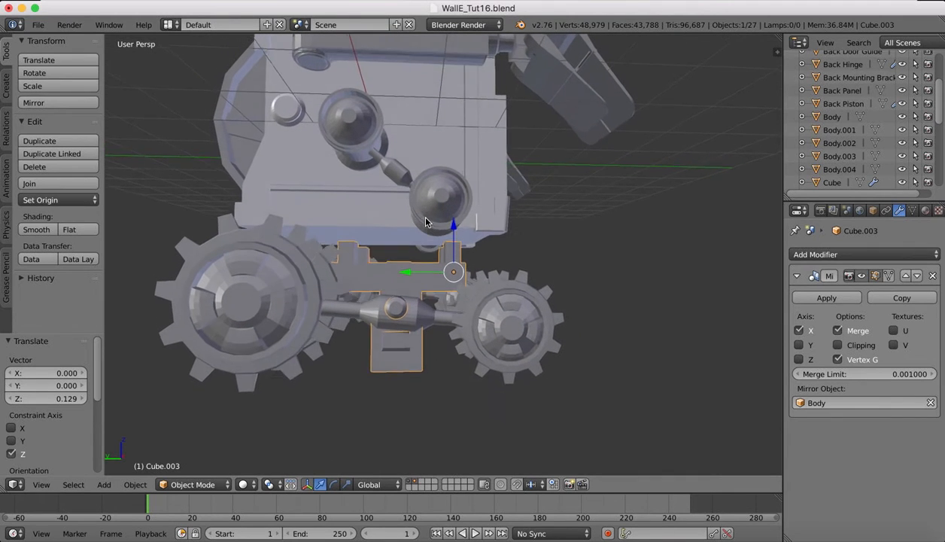
pyautogui.hscroll(10, 425, 223)
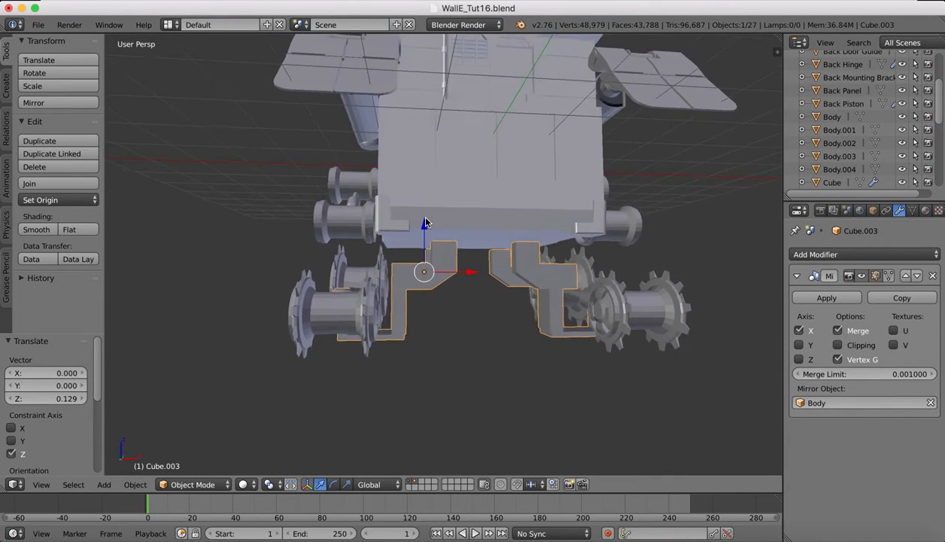
pyautogui.click(42, 484)
pyautogui.moveTo(73, 484)
pyautogui.click(41, 484)
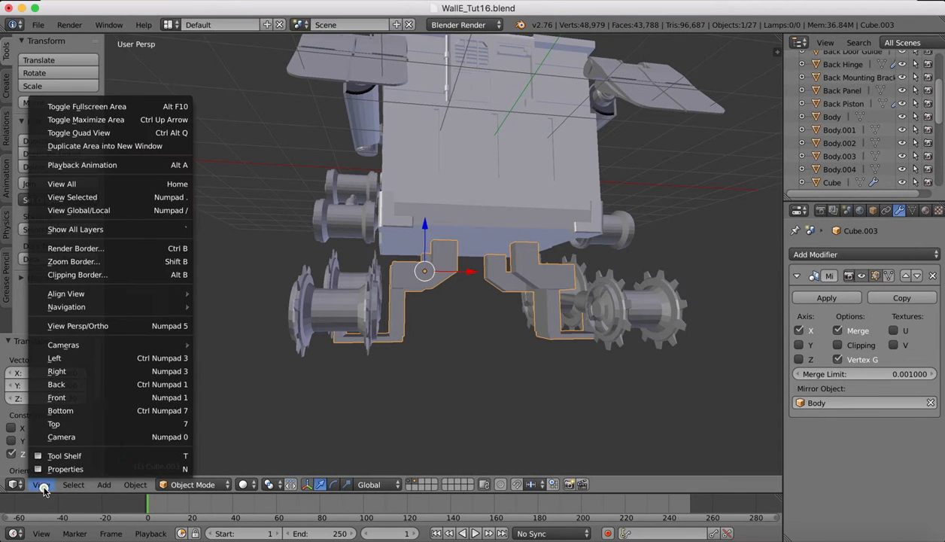
pyautogui.click(59, 397)
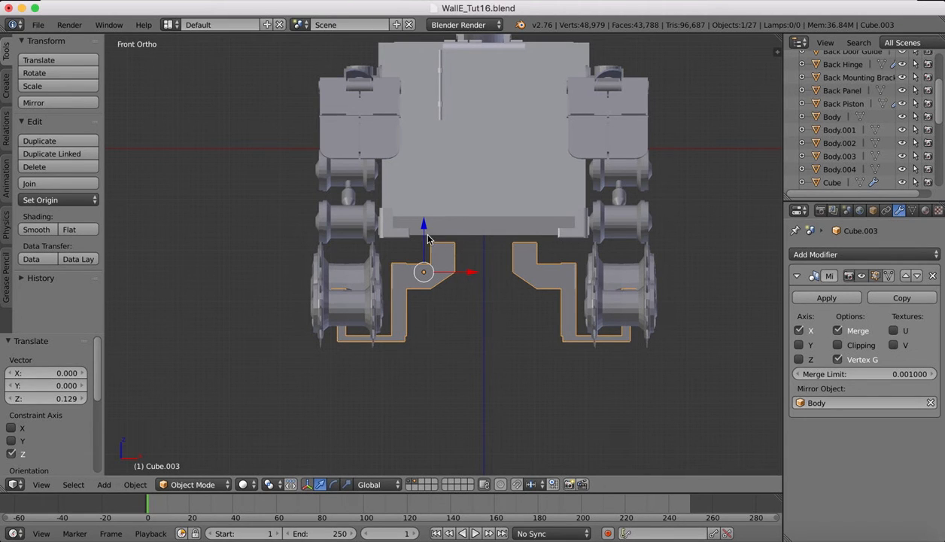
pyautogui.moveTo(423, 228); pyautogui.dragTo(423, 227)
pyautogui.moveTo(439, 316); pyautogui.dragTo(439, 317, button='middle')
# In Edit Mode, select all the faces on the bracket's underside and move them 0.040 up along Z
pyautogui.click(188, 484)
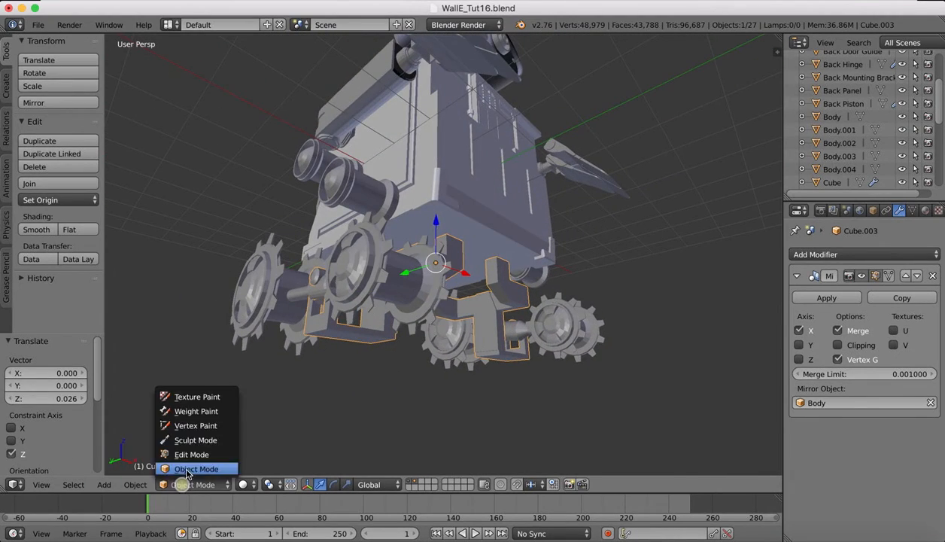
pyautogui.click(190, 455)
pyautogui.scroll(5, 314, 358)
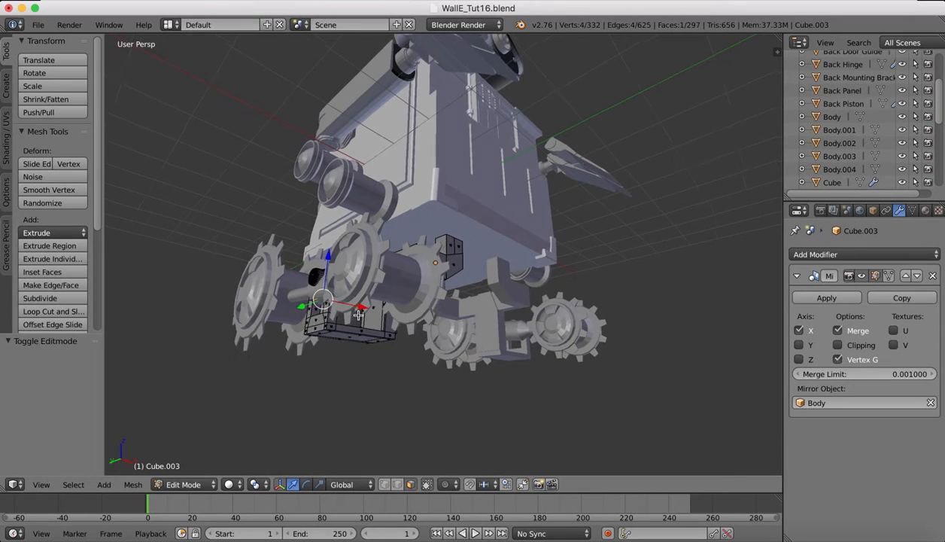
pyautogui.press('KP_Decimal')
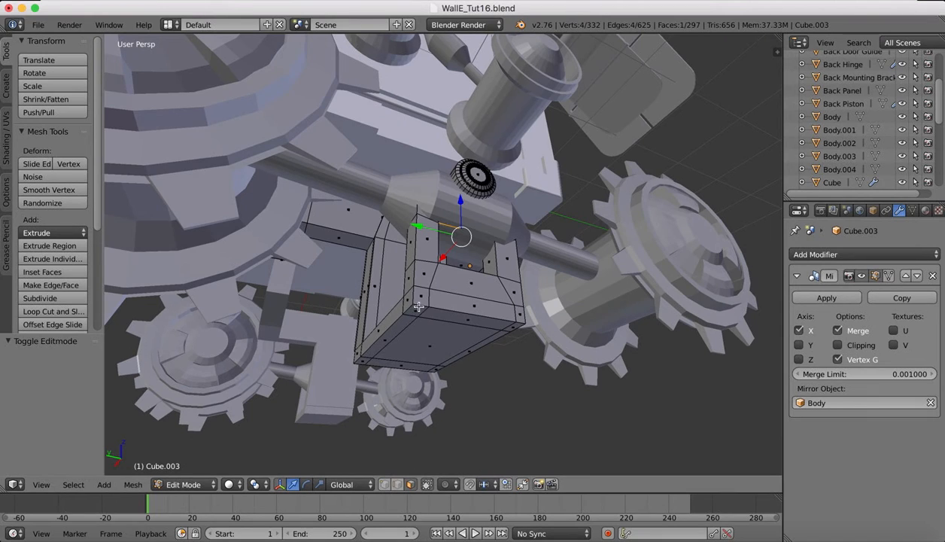
pyautogui.keyDown('alt'); pyautogui.rightClick(443, 309); pyautogui.keyUp('alt')
pyautogui.keyDown('alt'); pyautogui.rightClick(514, 328); pyautogui.keyUp('alt')
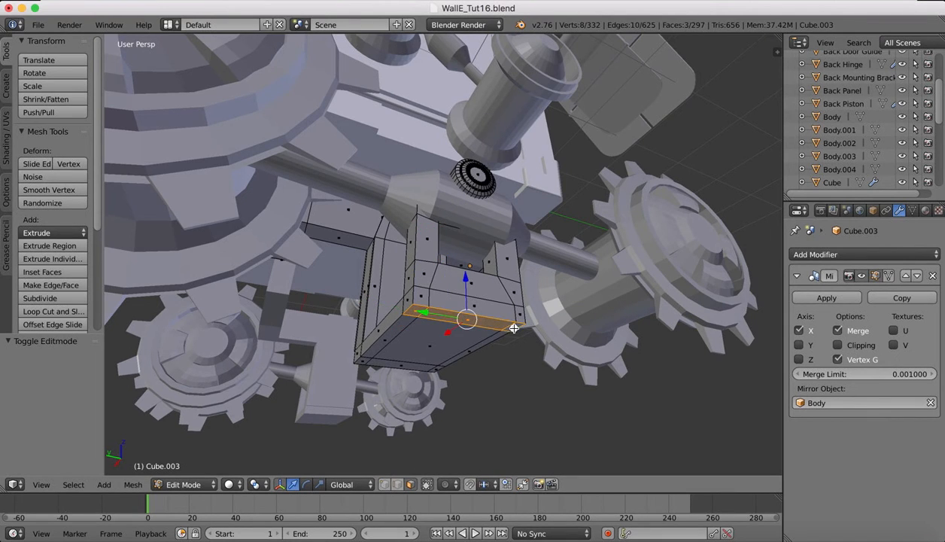
pyautogui.keyDown('shift'); pyautogui.click(493, 339); pyautogui.keyUp('shift')
pyautogui.keyDown('shift'); pyautogui.click(446, 340); pyautogui.keyUp('shift')
pyautogui.keyDown('shift'); pyautogui.click(418, 342); pyautogui.keyUp('shift')
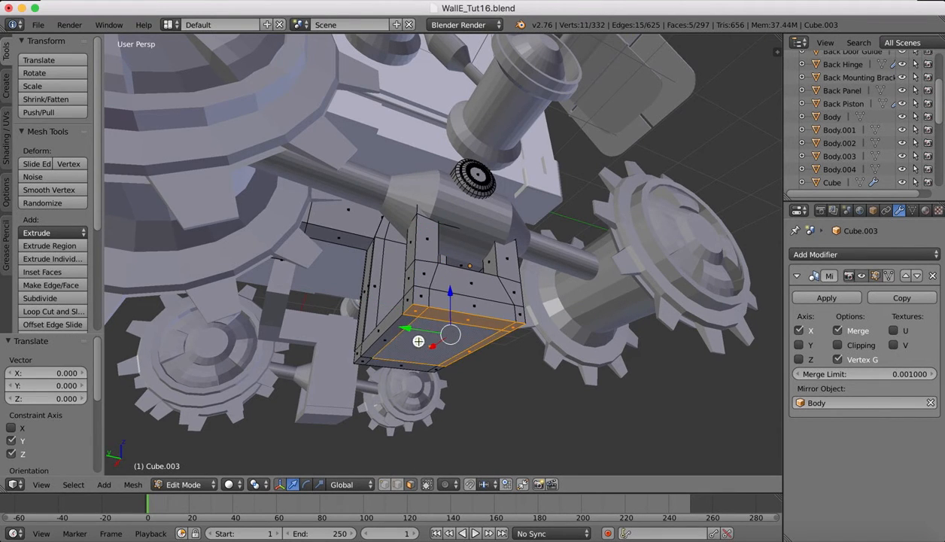
pyautogui.keyDown('shift'); pyautogui.click(389, 339); pyautogui.keyUp('shift')
pyautogui.keyDown('shift'); pyautogui.click(362, 355); pyautogui.keyUp('shift')
pyautogui.keyDown('shift'); pyautogui.click(387, 362); pyautogui.keyUp('shift')
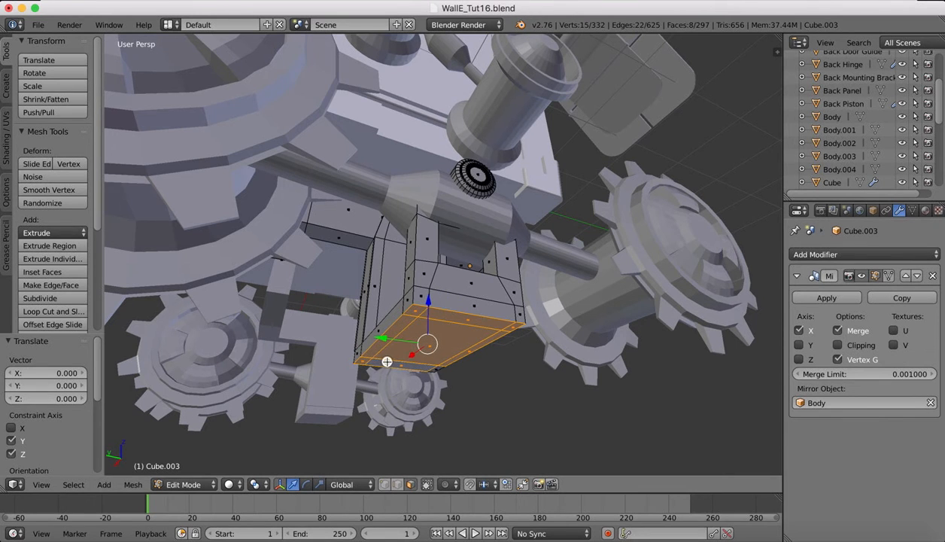
pyautogui.moveTo(458, 344); pyautogui.dragTo(322, 334, button='middle')
pyautogui.moveTo(321, 334); pyautogui.dragTo(323, 329)
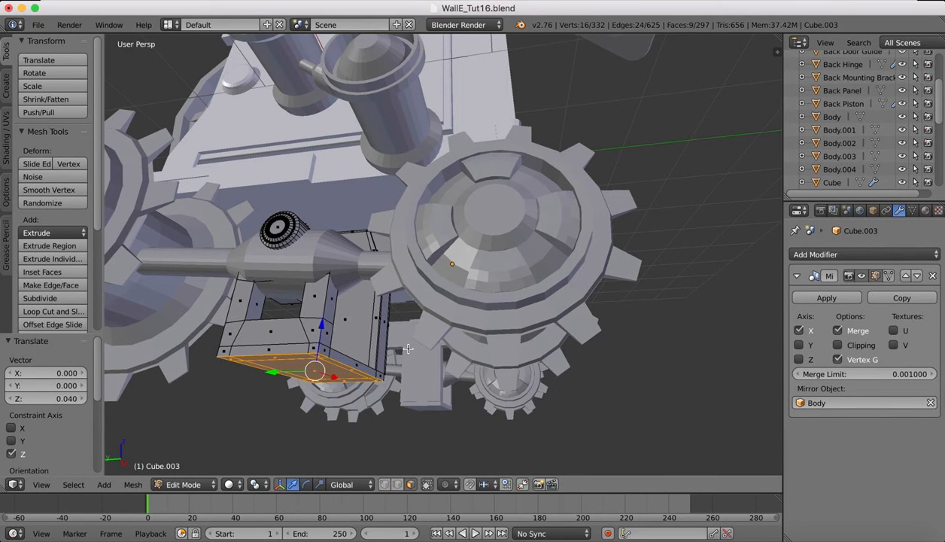
# Check the bracket's thinned base from the side and return to Object Mode
pyautogui.moveTo(407, 348); pyautogui.dragTo(382, 347, button='middle')
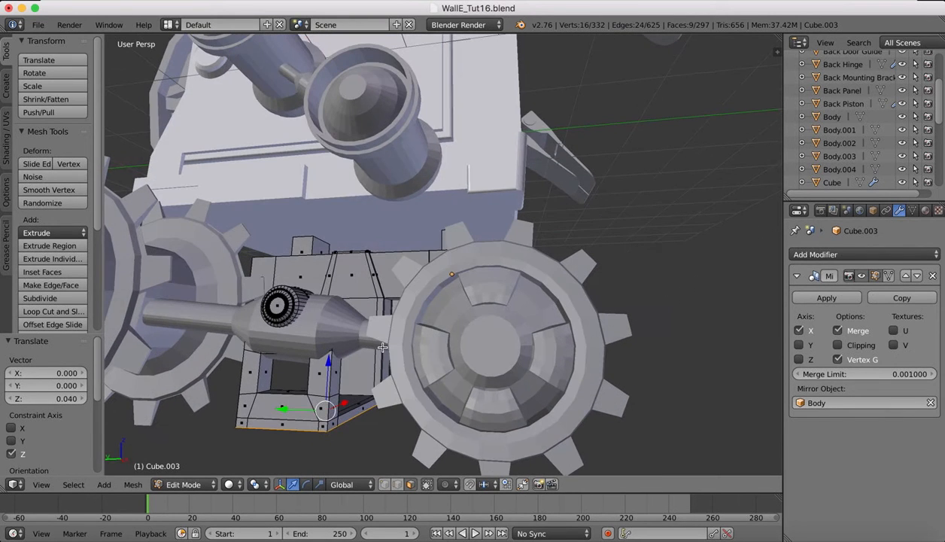
pyautogui.rightClick(348, 399)
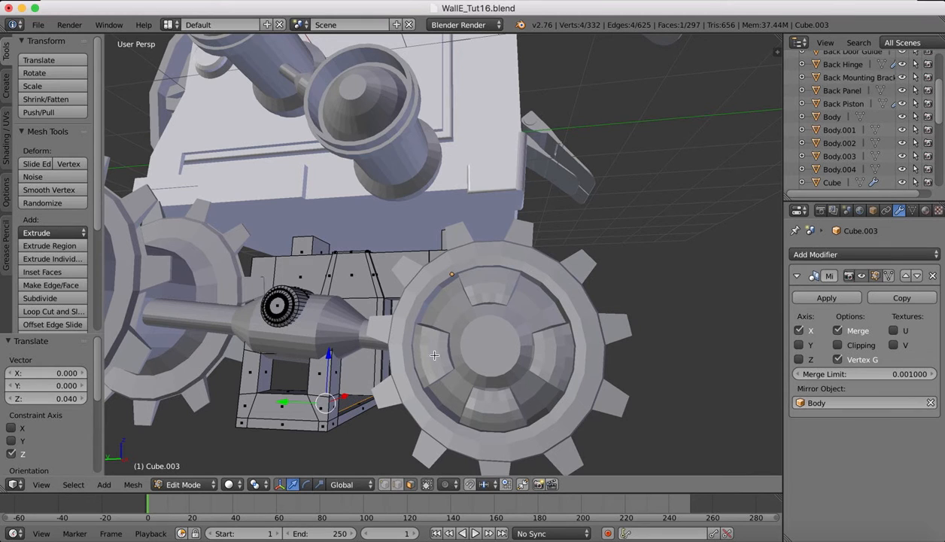
pyautogui.click(186, 488)
pyautogui.click(193, 475)
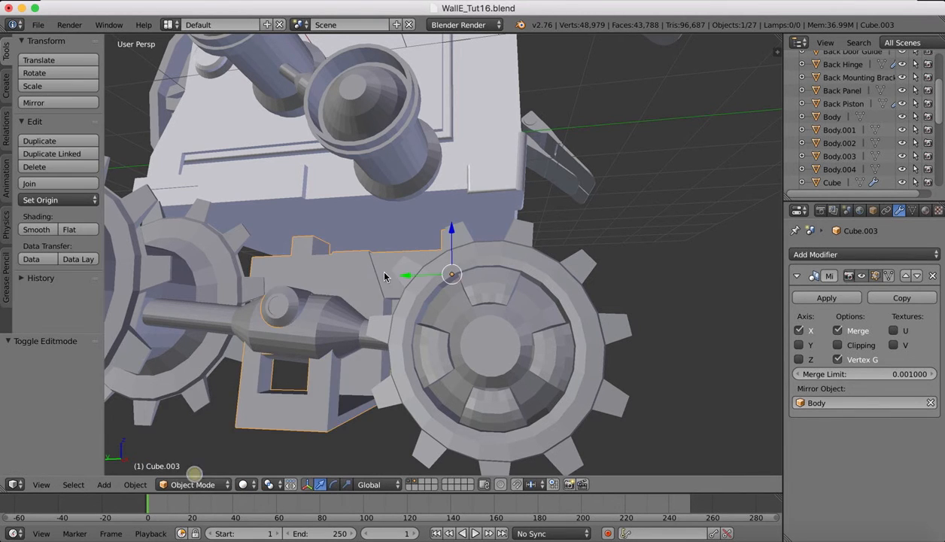
# Add a cylinder with 32 vertices, radius 1 and depth 2, and scale it uniformly to 0.227
pyautogui.moveTo(384, 276); pyautogui.dragTo(127, 364, button='middle')
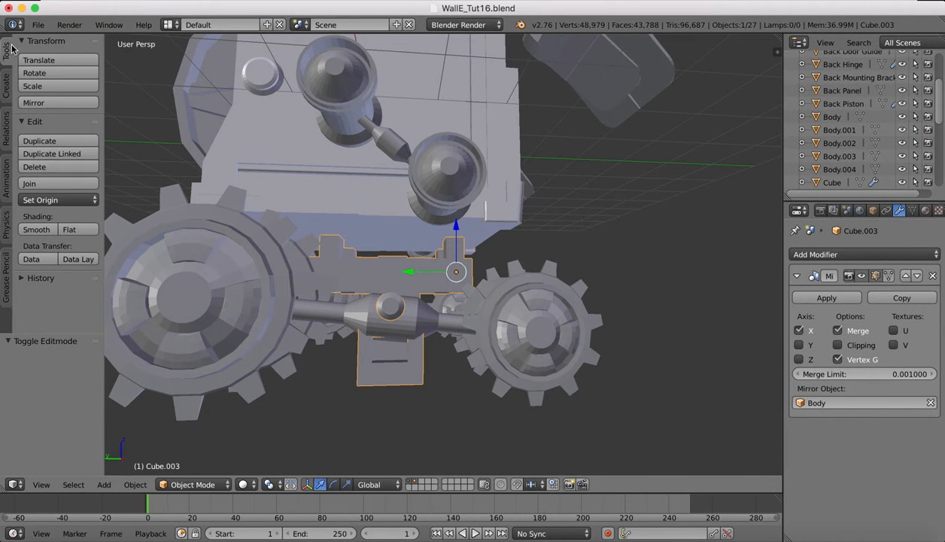
pyautogui.click(7, 79)
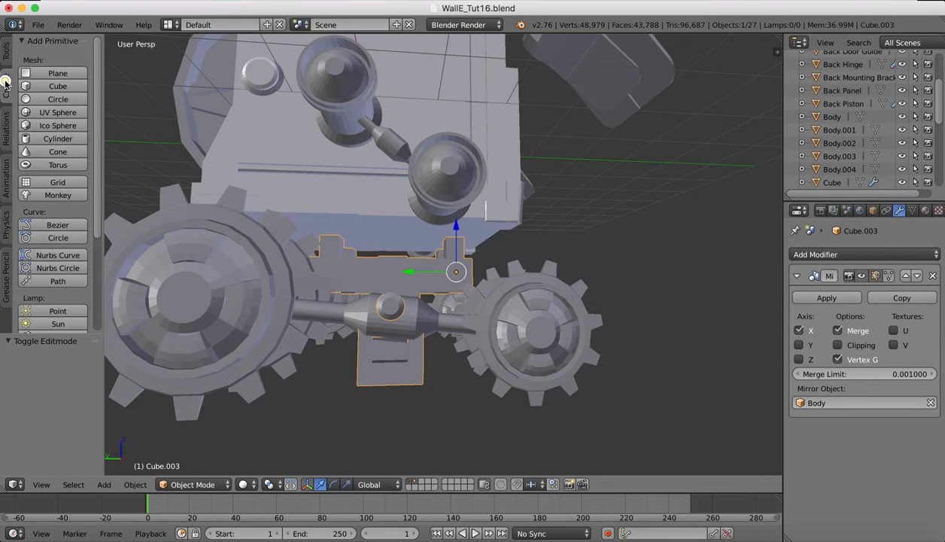
pyautogui.click(53, 140)
pyautogui.scroll(-8, 504, 285)
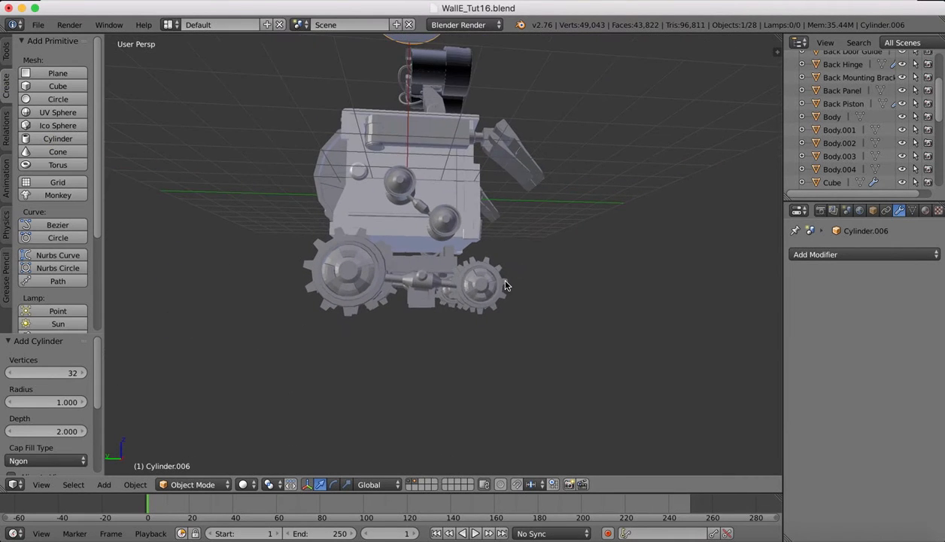
pyautogui.scroll(8, 505, 281)
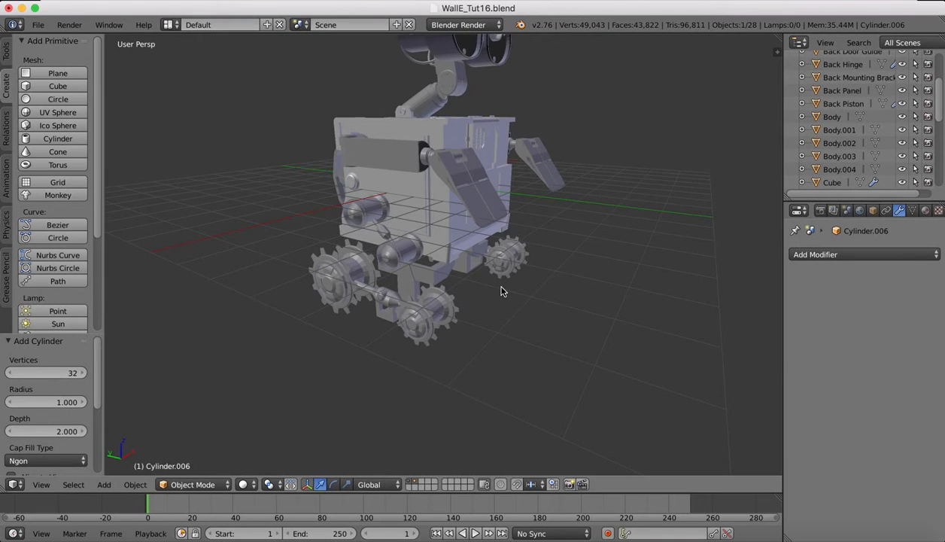
pyautogui.keyDown('shift'); pyautogui.scroll(4, 501, 286); pyautogui.keyUp('shift')
pyautogui.keyDown('shift'); pyautogui.scroll(3, 501, 292); pyautogui.keyUp('shift')
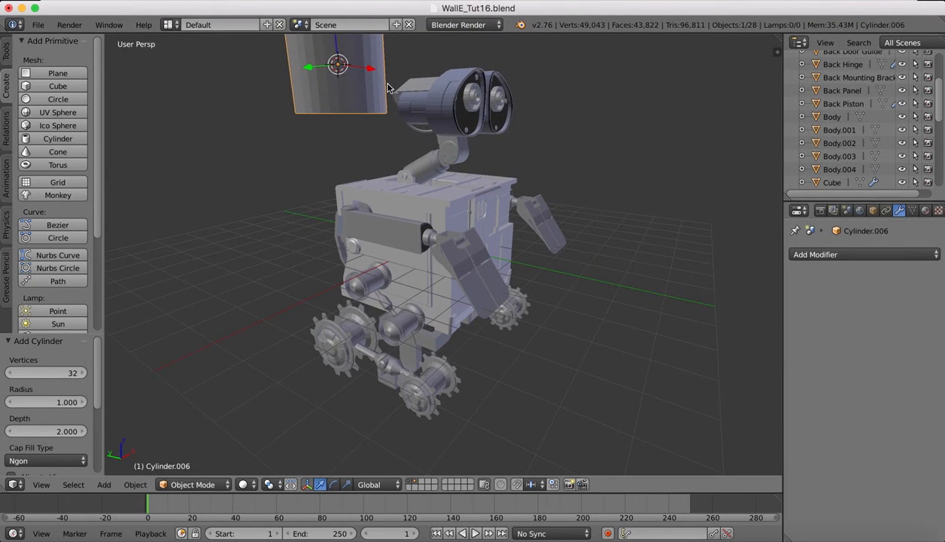
pyautogui.press('s')
pyautogui.click(340, 80)
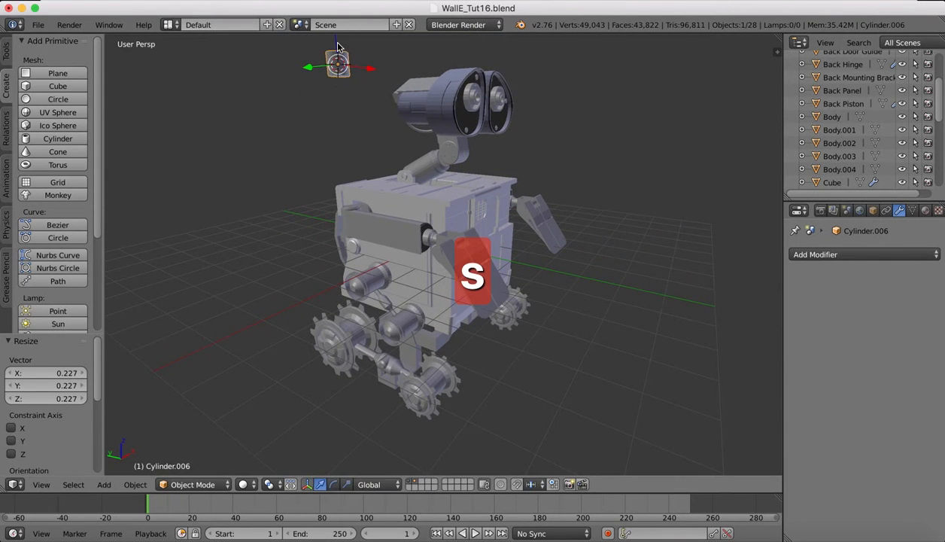
# Lower the new cylinder 8.346 along Z to the level of the undercarriage wheels
pyautogui.press('g')
pyautogui.press('z')
pyautogui.click(378, 356)
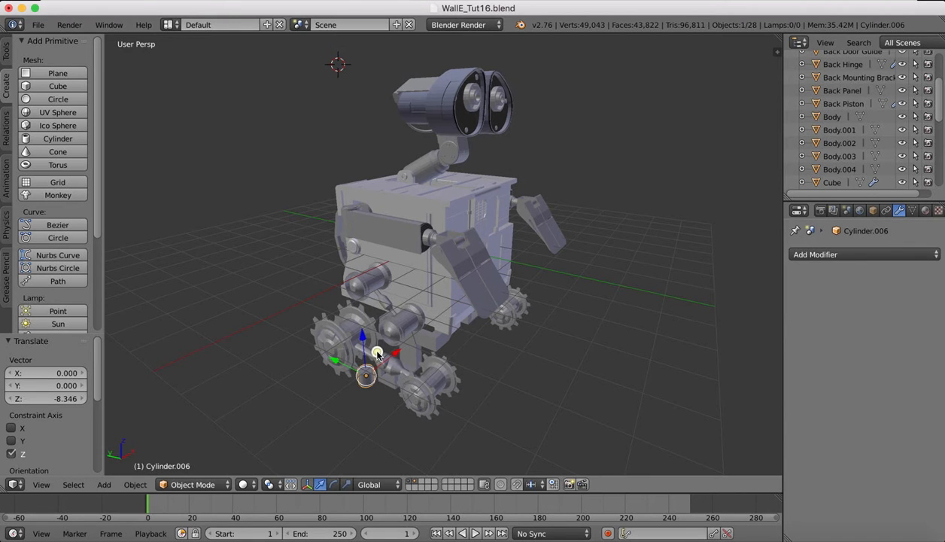
# In the left view, move the cylinder -0.376 along Y under the axle hub and scale it uniformly to 0.672
pyautogui.click(42, 485)
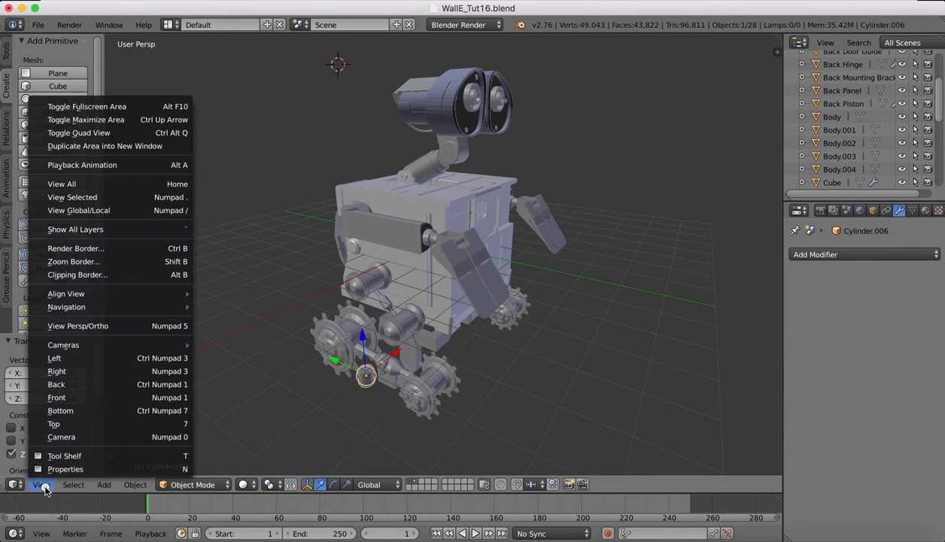
pyautogui.click(60, 358)
pyautogui.scroll(4, 429, 354)
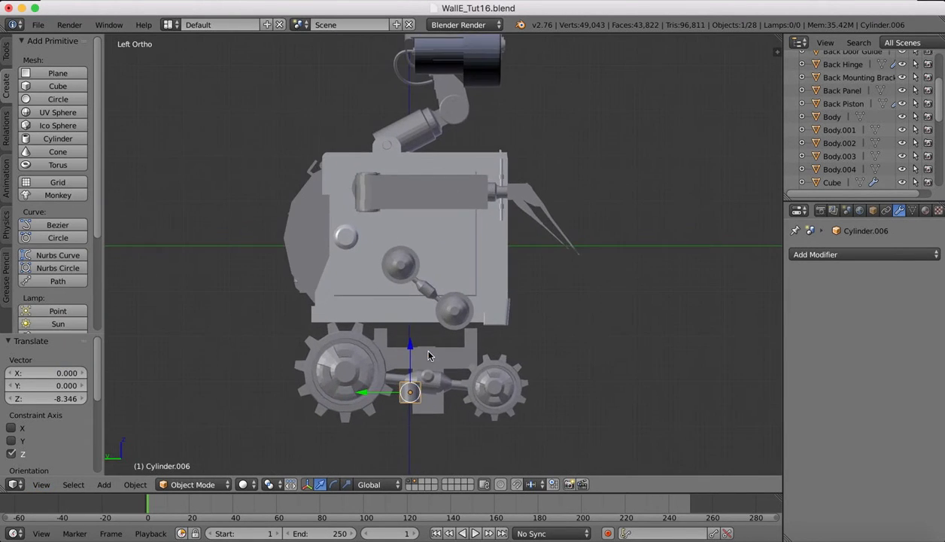
pyautogui.keyDown('shift'); pyautogui.scroll(-9, 429, 353); pyautogui.keyUp('shift')
pyautogui.scroll(6, 416, 248)
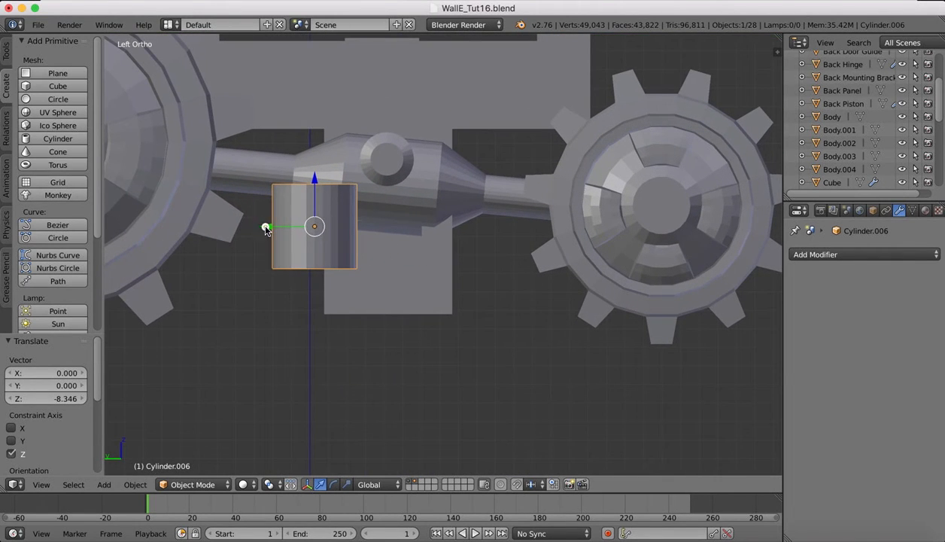
pyautogui.moveTo(274, 226); pyautogui.dragTo(339, 230)
pyautogui.press('s')
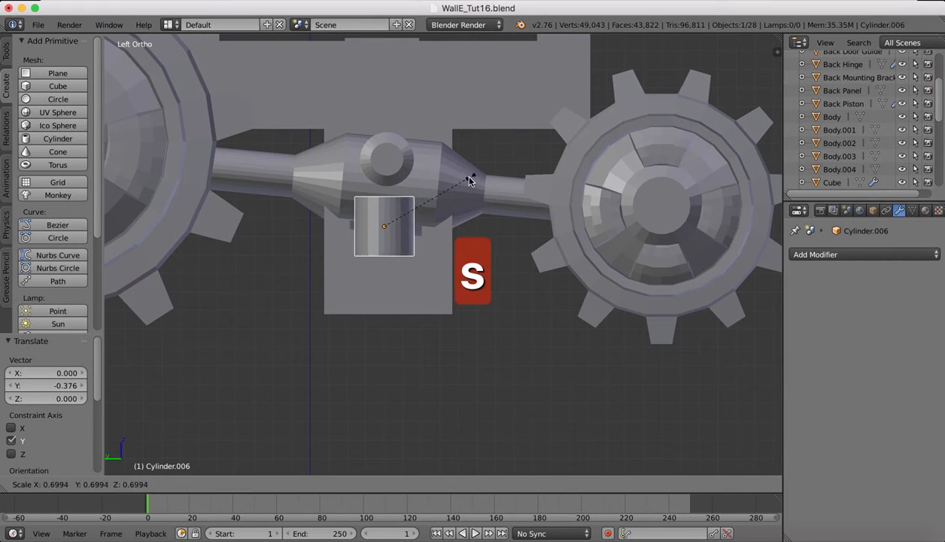
pyautogui.click(464, 177)
# Check the reference images, flatten the cylinder along Z into a short disc, and raise it 0.209 along Z
pyautogui.click(795, 539)
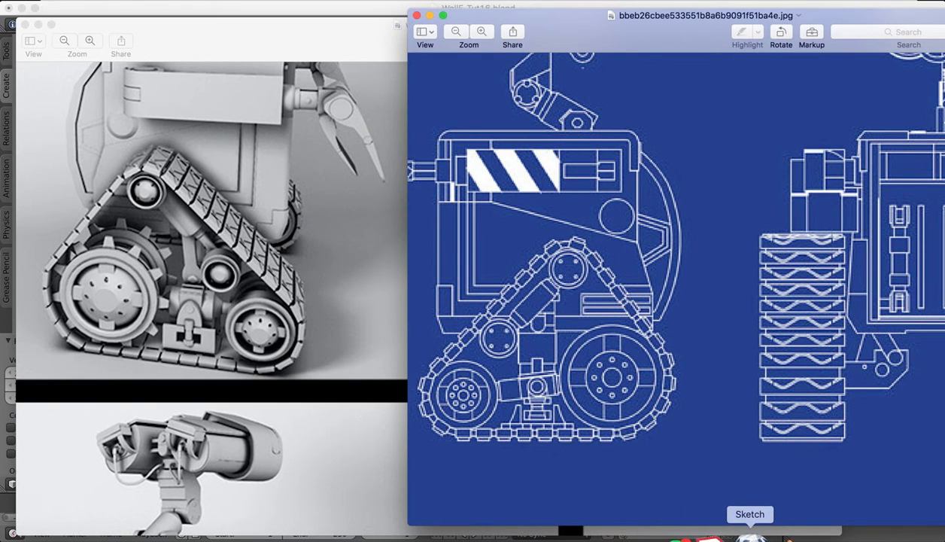
pyautogui.click(775, 537)
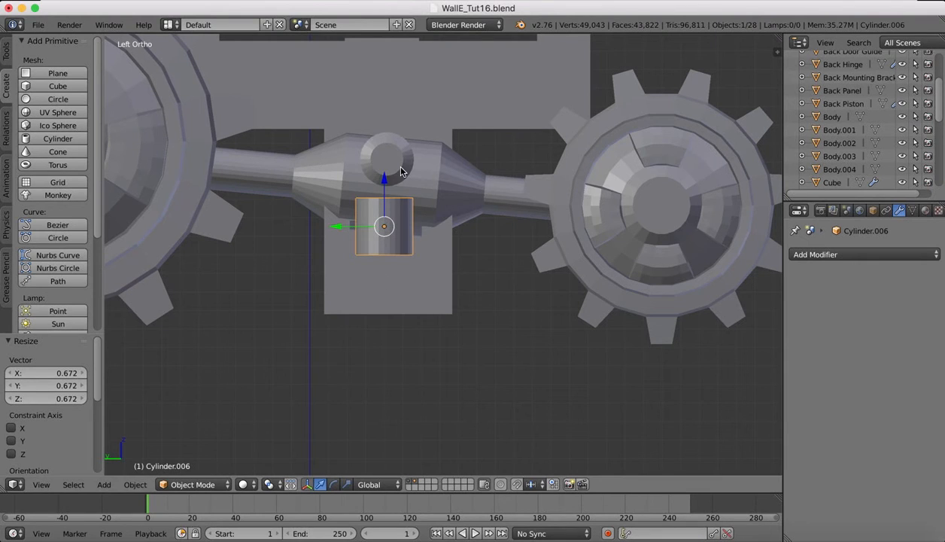
pyautogui.press('s')
pyautogui.press('x')
pyautogui.press('z')
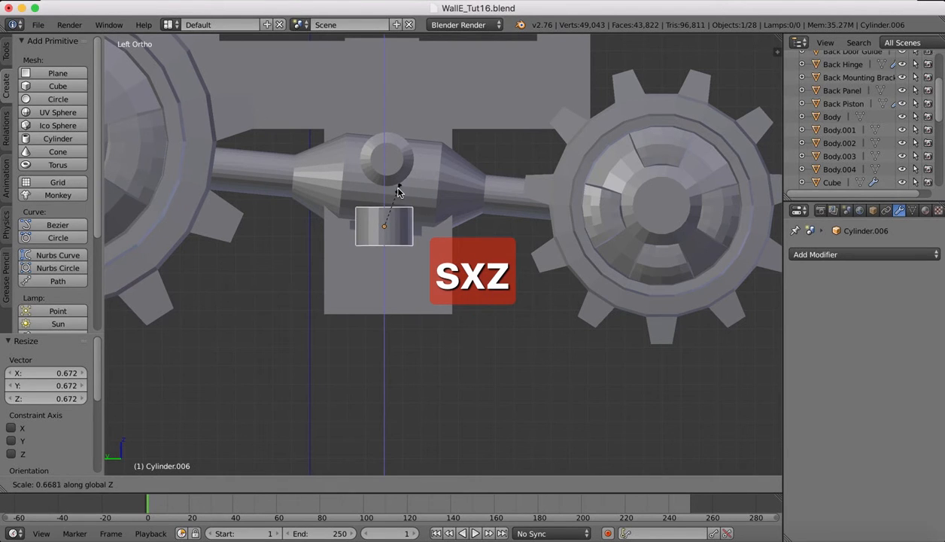
pyautogui.click(381, 209)
pyautogui.moveTo(384, 186); pyautogui.dragTo(384, 148)
# In the front view, move the flattened cylinder 0.167 along X toward the bracket
pyautogui.moveTo(418, 174)
pyautogui.mouseDown(button='middle')
pyautogui.moveTo(415, 163)
pyautogui.moveTo(418, 173)
pyautogui.mouseUp(button='middle')
pyautogui.click(39, 486)
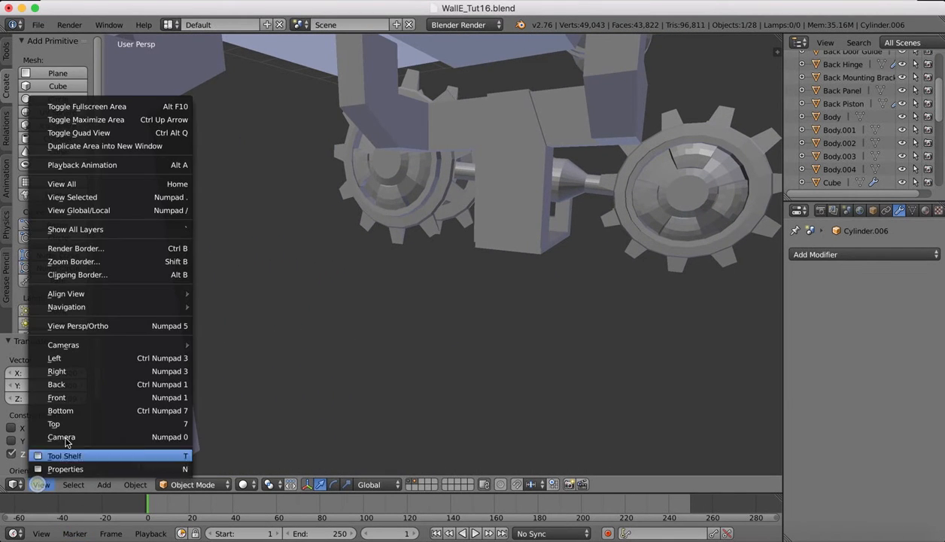
pyautogui.click(46, 392)
pyautogui.keyDown('ctrl'); pyautogui.scroll(-2, 583, 356); pyautogui.keyUp('ctrl')
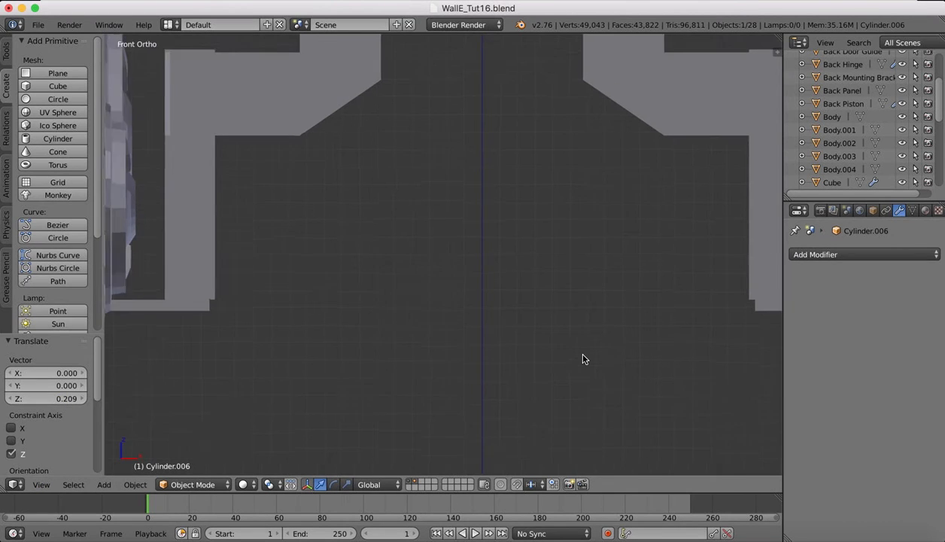
pyautogui.keyDown('shift'); pyautogui.hscroll(-5, 338, 278); pyautogui.keyUp('shift')
pyautogui.keyDown('shift'); pyautogui.hscroll(-3, 277, 231); pyautogui.keyUp('shift')
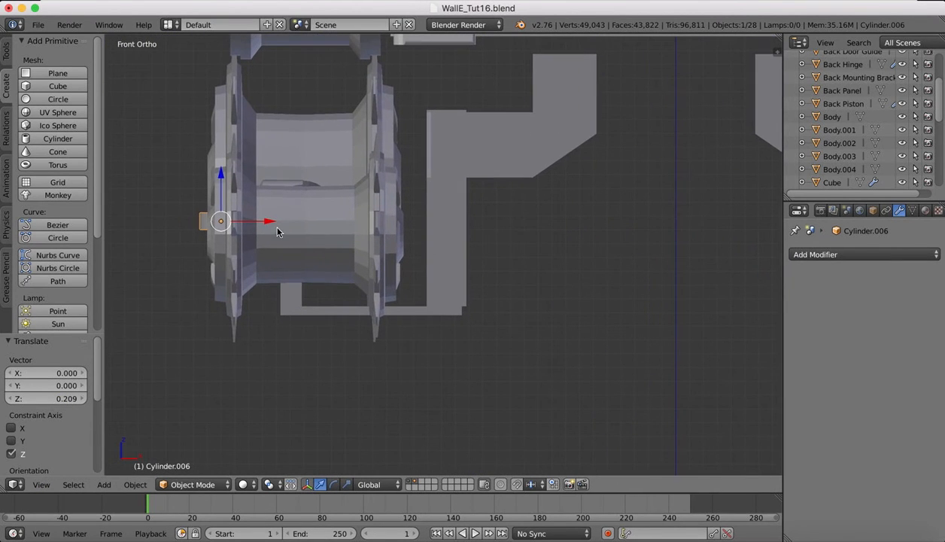
pyautogui.moveTo(260, 225); pyautogui.dragTo(285, 221)
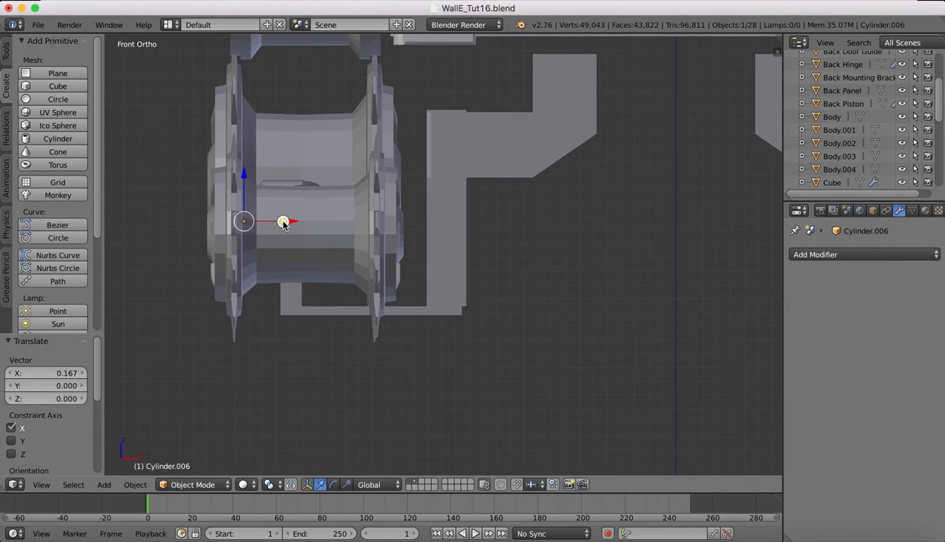
# Check the disc against the axle from the left and in perspective, and move it another 0.240 along X
pyautogui.click(43, 486)
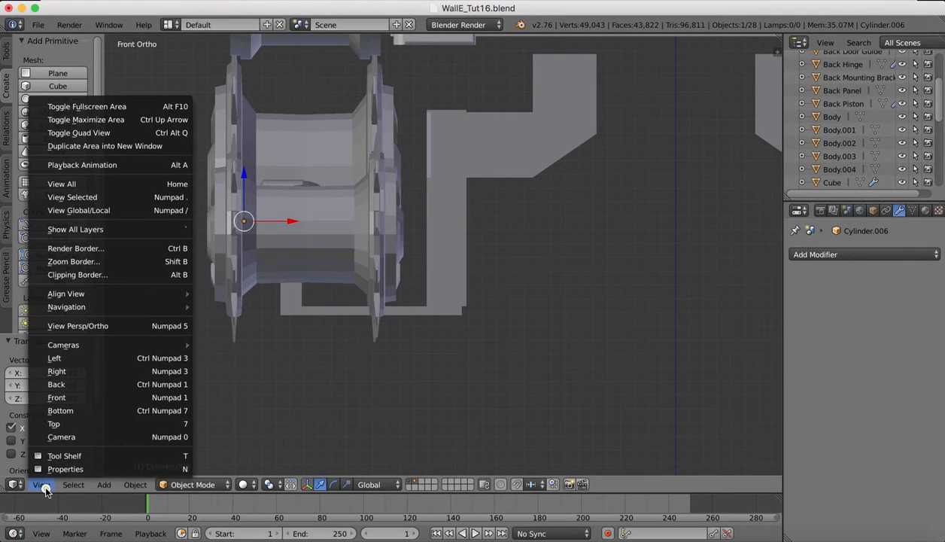
pyautogui.click(64, 361)
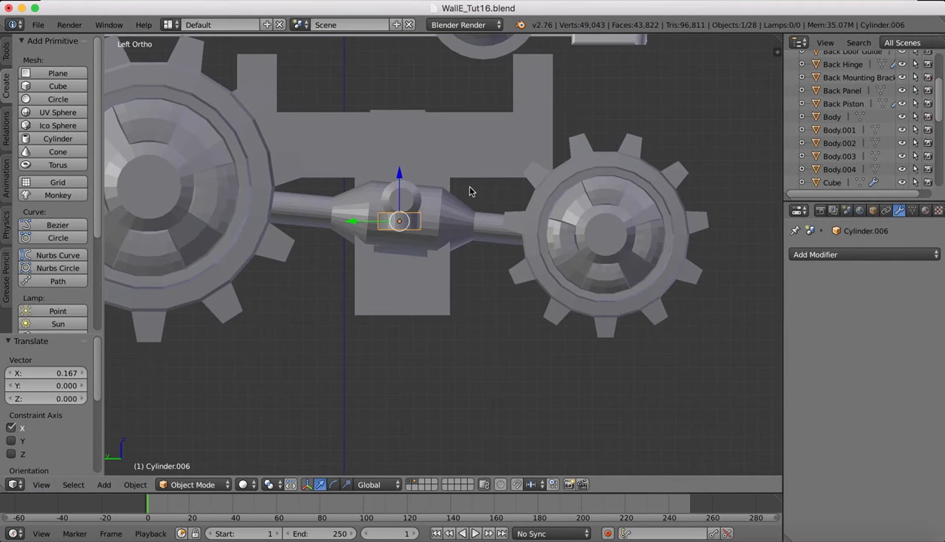
pyautogui.hscroll(5, 467, 188)
pyautogui.scroll(5, 467, 188)
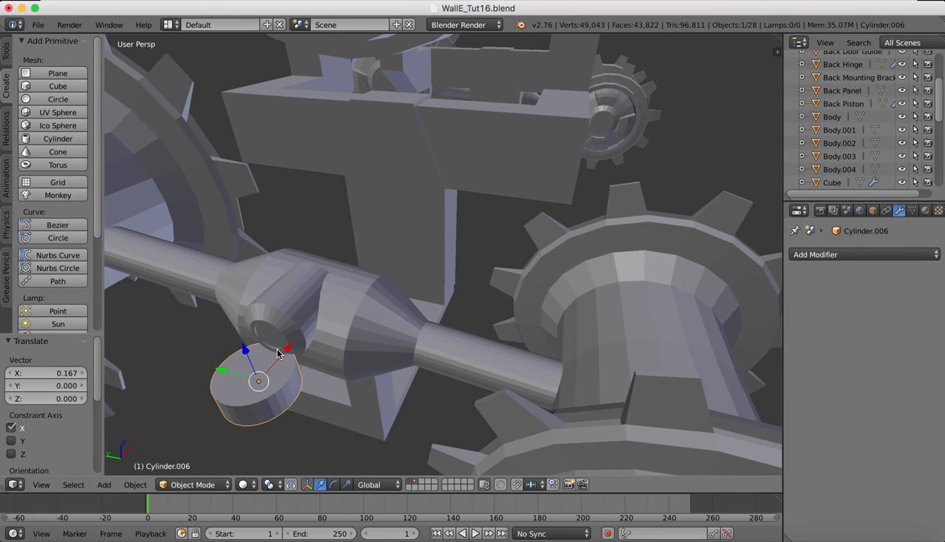
pyautogui.moveTo(289, 350); pyautogui.dragTo(319, 303)
# Lower the disc 0.051 along Z below the round hub knob and nudge it 0.017 along X
pyautogui.hscroll(-5, 320, 304)
pyautogui.scroll(-4, 319, 303)
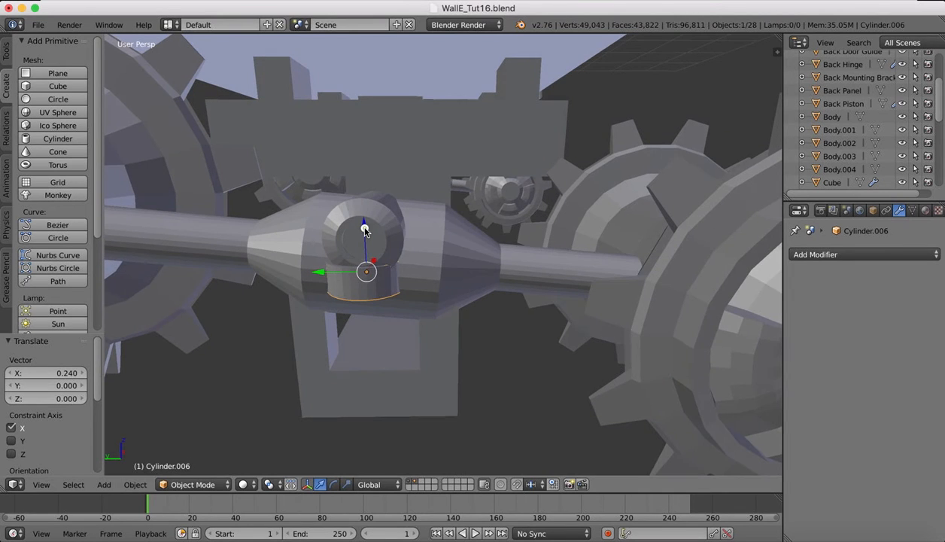
pyautogui.moveTo(365, 230)
pyautogui.mouseDown()
pyautogui.moveTo(366, 197)
pyautogui.moveTo(369, 240)
pyautogui.mouseUp()
pyautogui.hscroll(5, 368, 240)
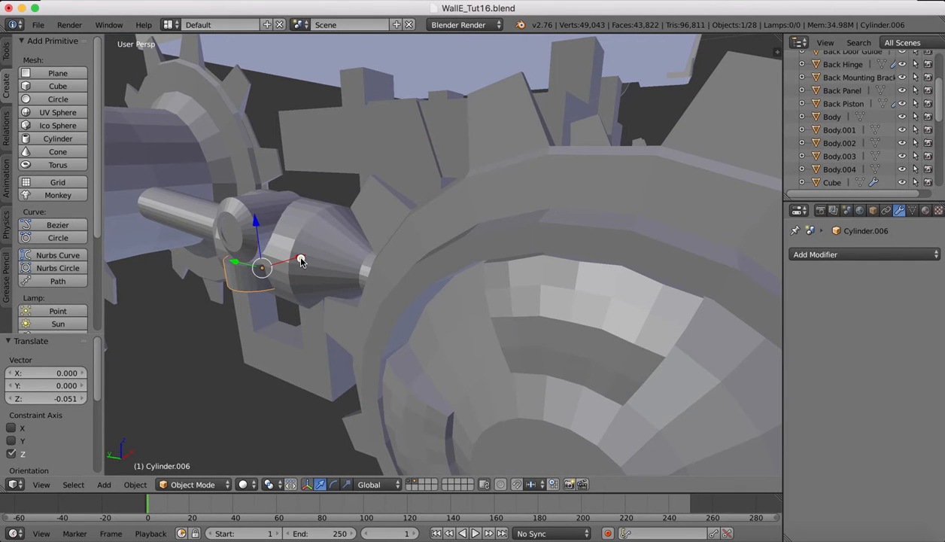
pyautogui.moveTo(300, 261); pyautogui.dragTo(302, 256)
pyautogui.hscroll(5, 301, 256)
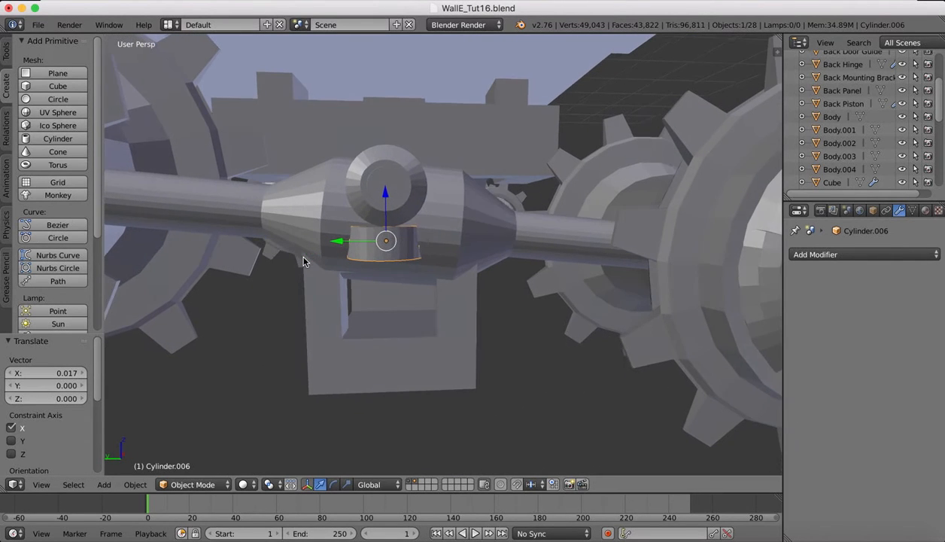
# In Edit Mode, extrude the disc's bottom face 0.021 downward and scale the new face to 0.689 to form a tapered edge
pyautogui.hscroll(2, 307, 260)
pyautogui.click(207, 485)
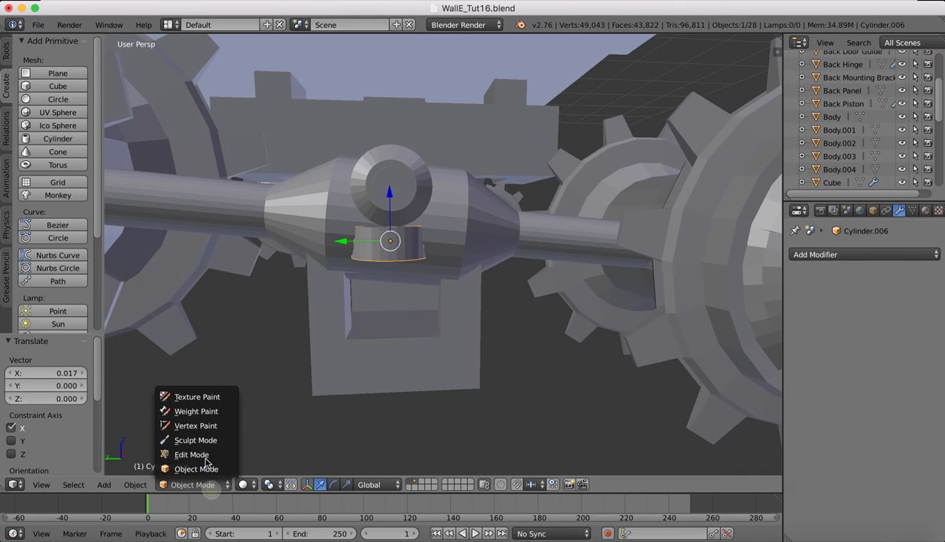
pyautogui.click(200, 454)
pyautogui.scroll(-3, 410, 253)
pyautogui.scroll(-5, 410, 253)
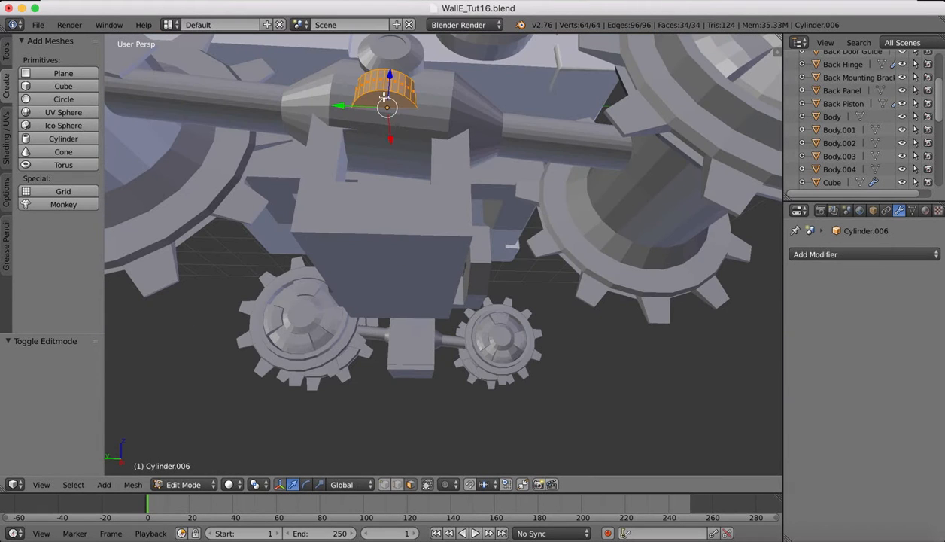
pyautogui.rightClick(375, 101)
pyautogui.scroll(5, 438, 118)
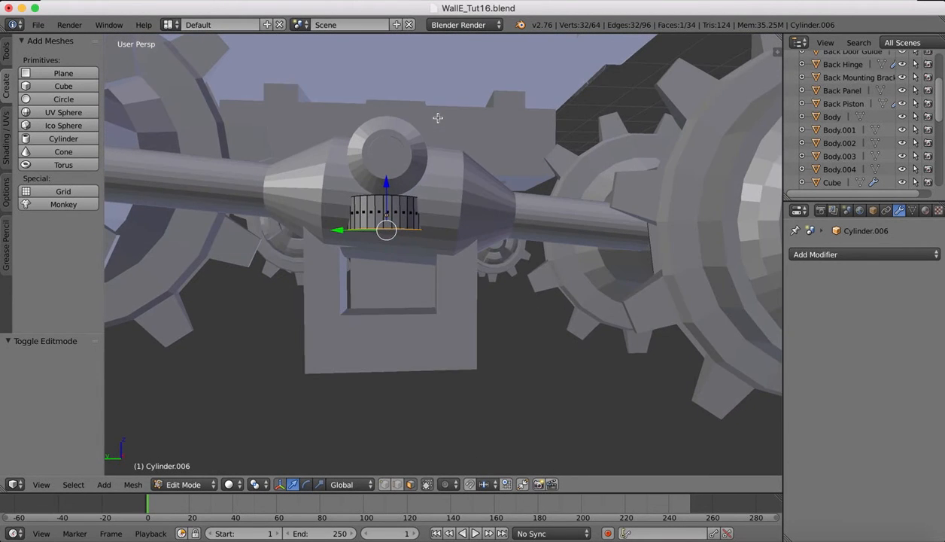
pyautogui.press('e')
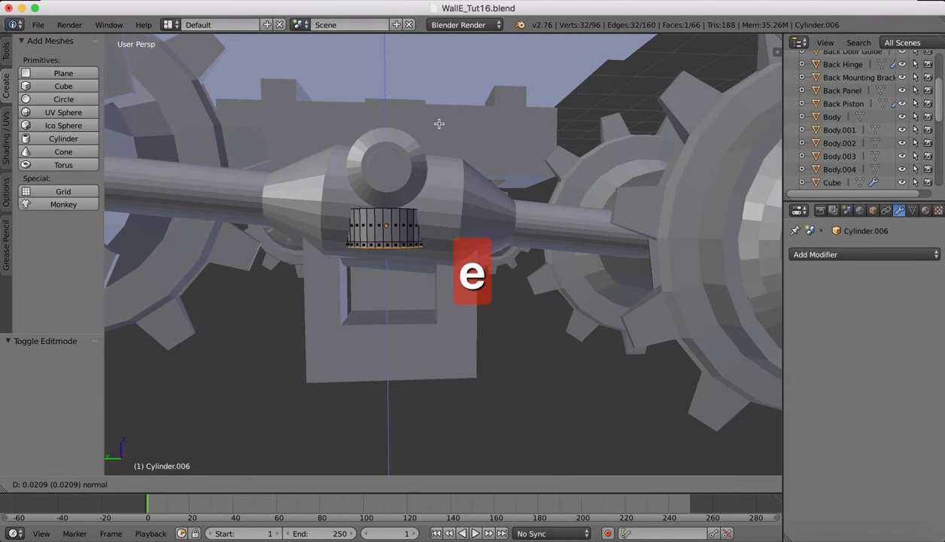
pyautogui.click(439, 124)
pyautogui.press('s')
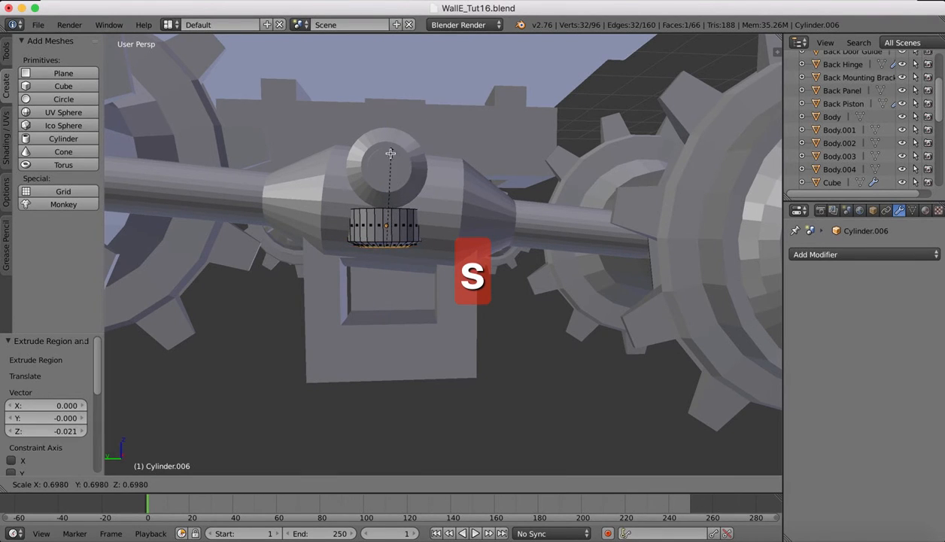
pyautogui.click(388, 156)
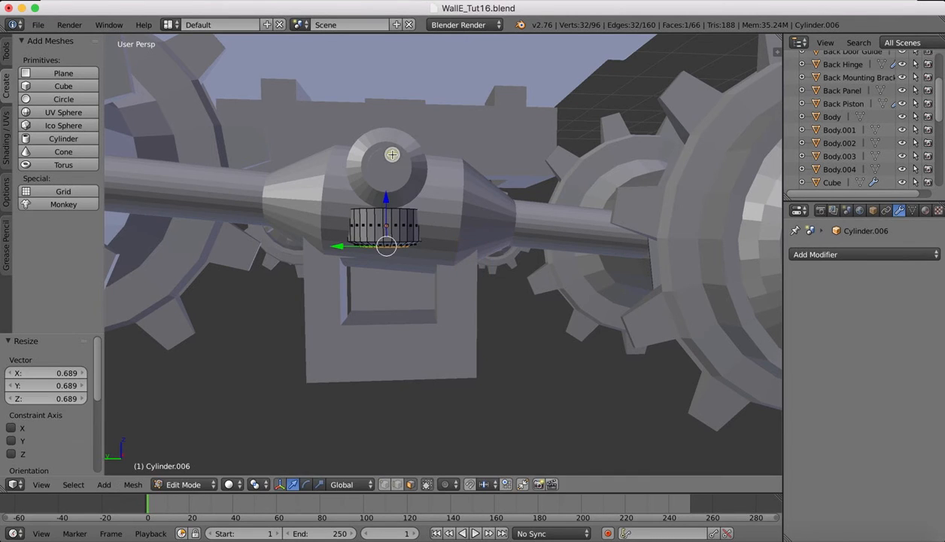
# Extrude the narrowed face 0.248 down as a shaft, and add a 0.024 extrusion flared out to 1.181
pyautogui.press('e')
pyautogui.click(390, 216)
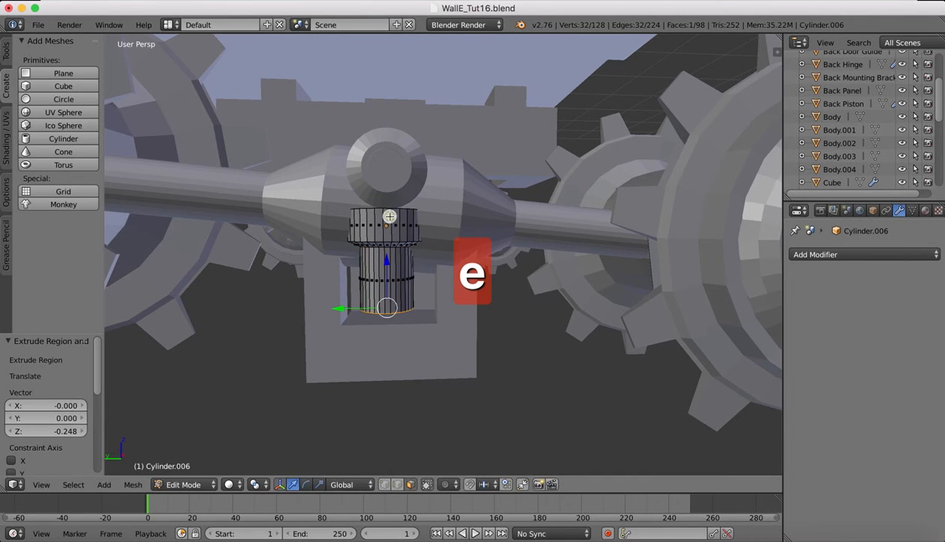
pyautogui.press('e')
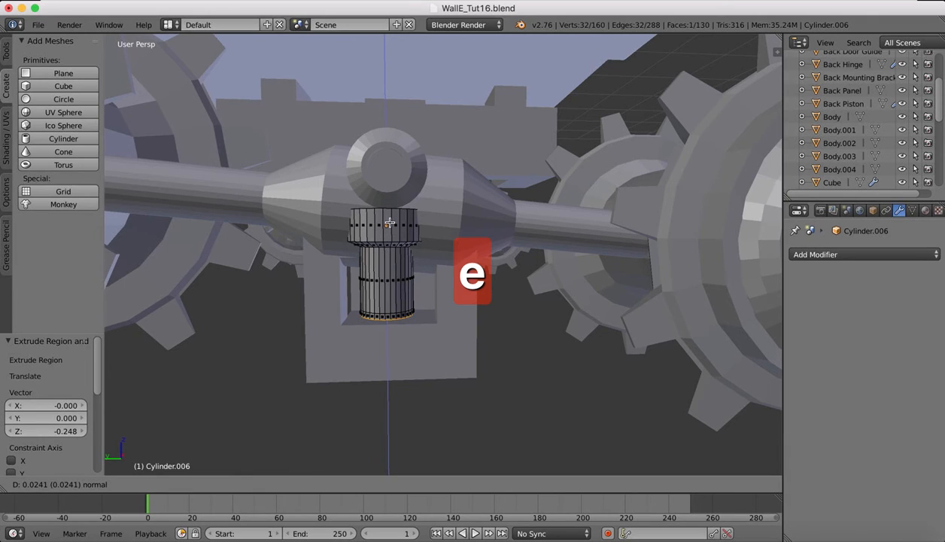
pyautogui.click(390, 222)
pyautogui.press('s')
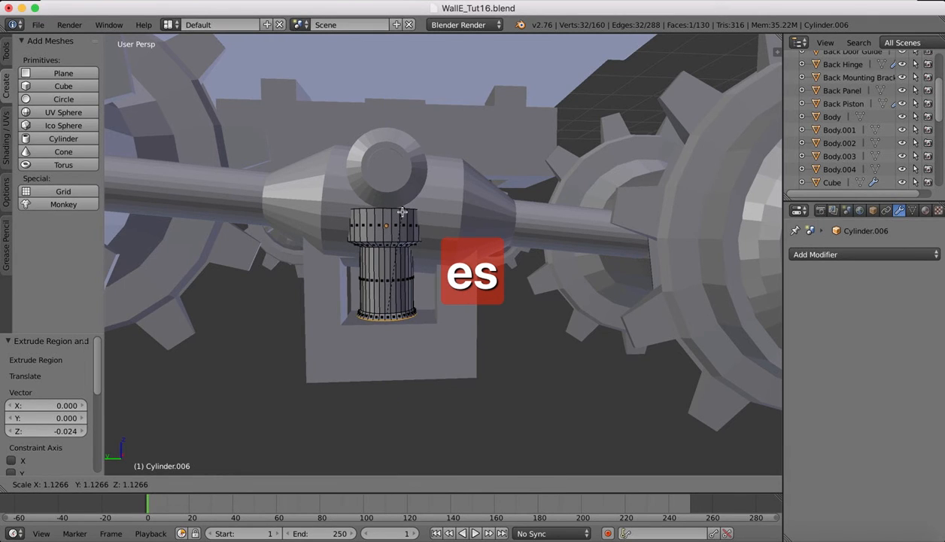
pyautogui.click(405, 208)
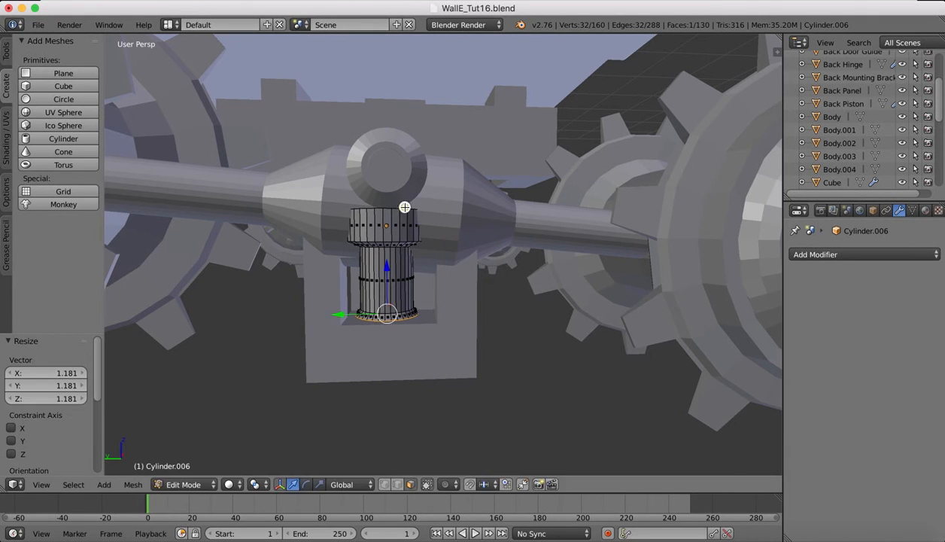
# Extrude the flared bottom face 0.214 downward as the wider lower section and return to Object Mode
pyautogui.press('e')
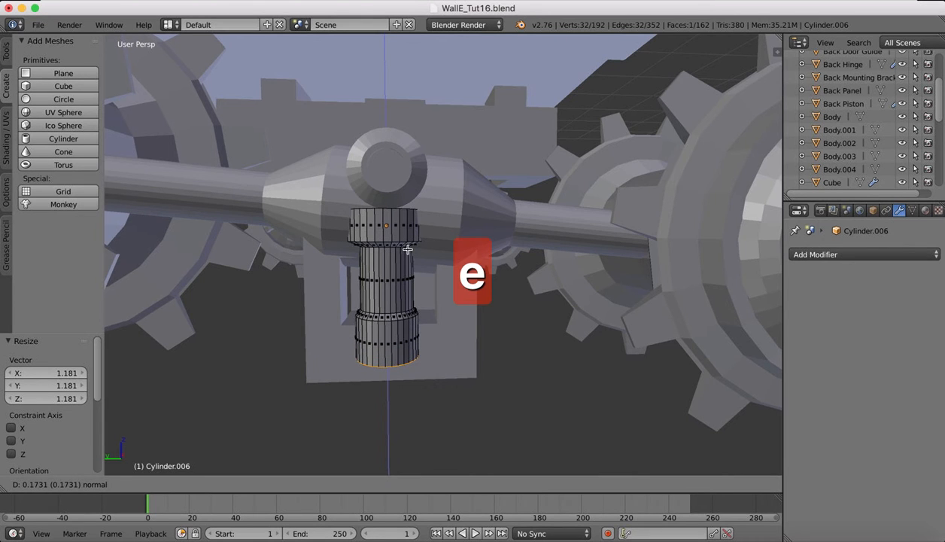
pyautogui.click(409, 259)
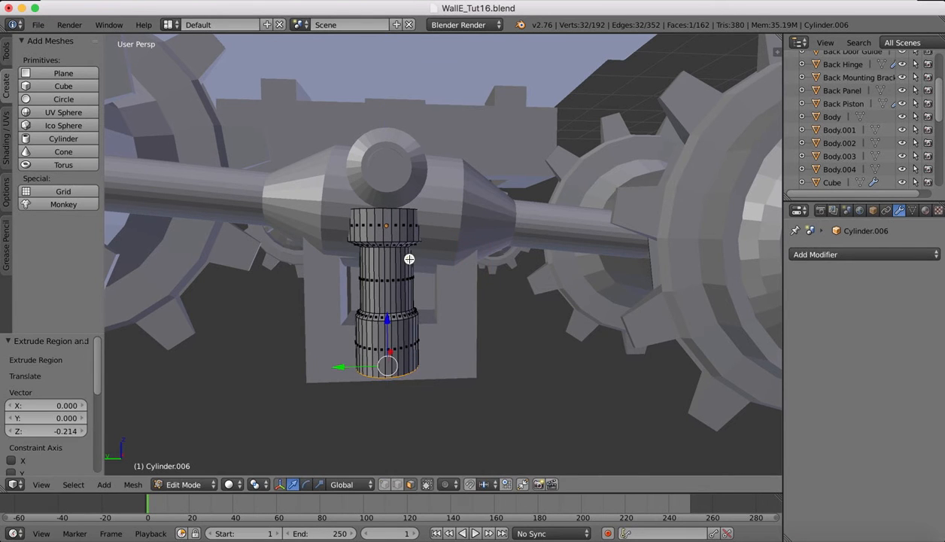
pyautogui.scroll(5, 494, 247)
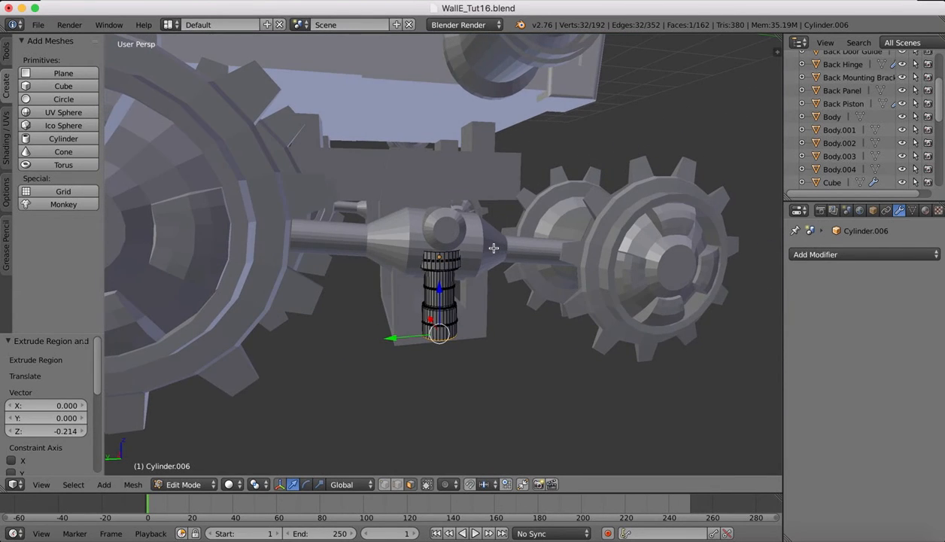
pyautogui.scroll(1, 493, 248)
pyautogui.click(180, 484)
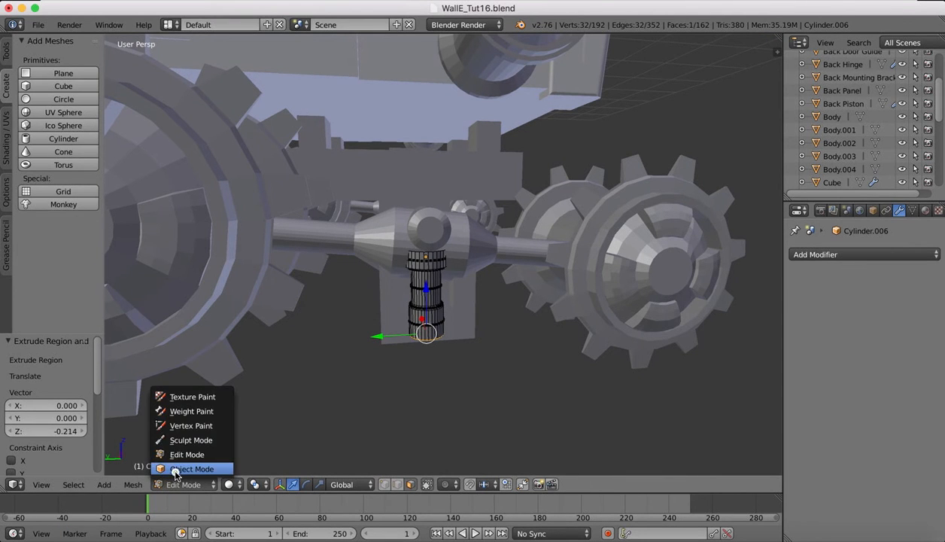
pyautogui.click(176, 472)
# Examine the stepped cylinder's fit between the axle hub and the bracket from several angles
pyautogui.hscroll(8, 400, 222)
pyautogui.scroll(-3, 399, 225)
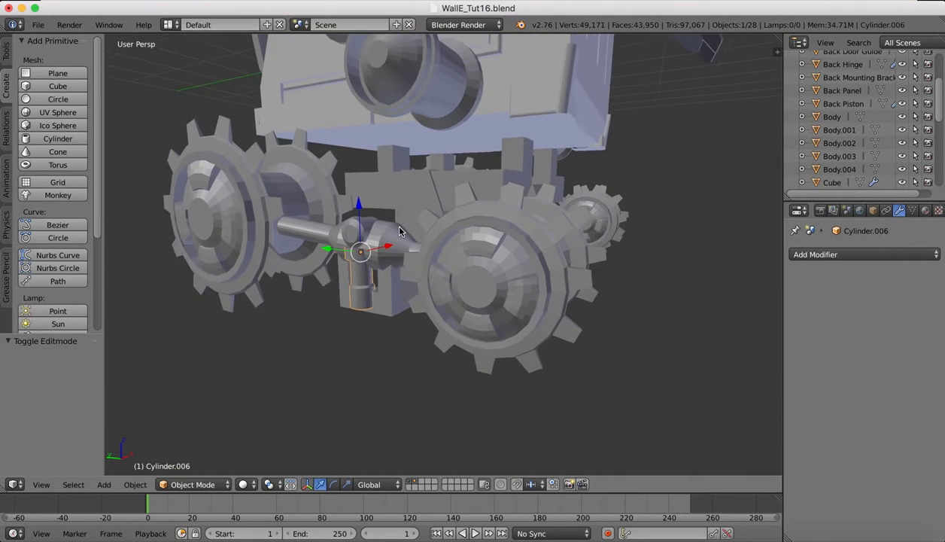
pyautogui.hscroll(6, 399, 231)
pyautogui.hscroll(-6, 399, 231)
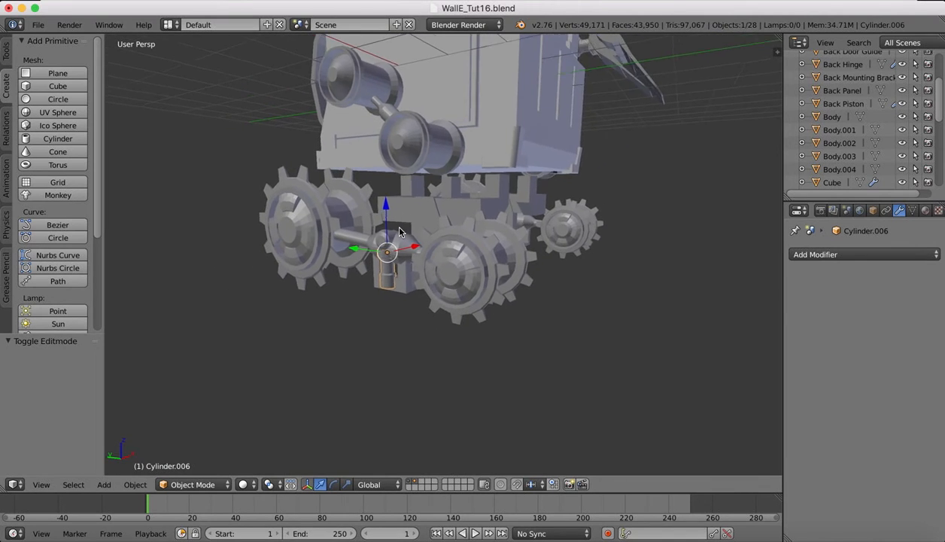
pyautogui.hscroll(6, 400, 231)
pyautogui.hscroll(-6, 400, 231)
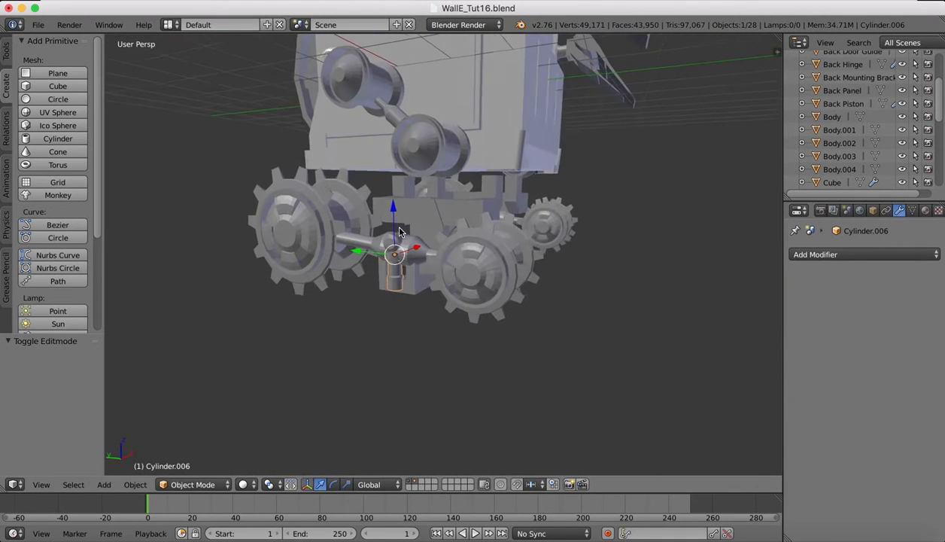
# Join the stepped cylinder to the mirrored bracket as a single object
pyautogui.hscroll(-2, 399, 231)
pyautogui.rightClick(416, 283)
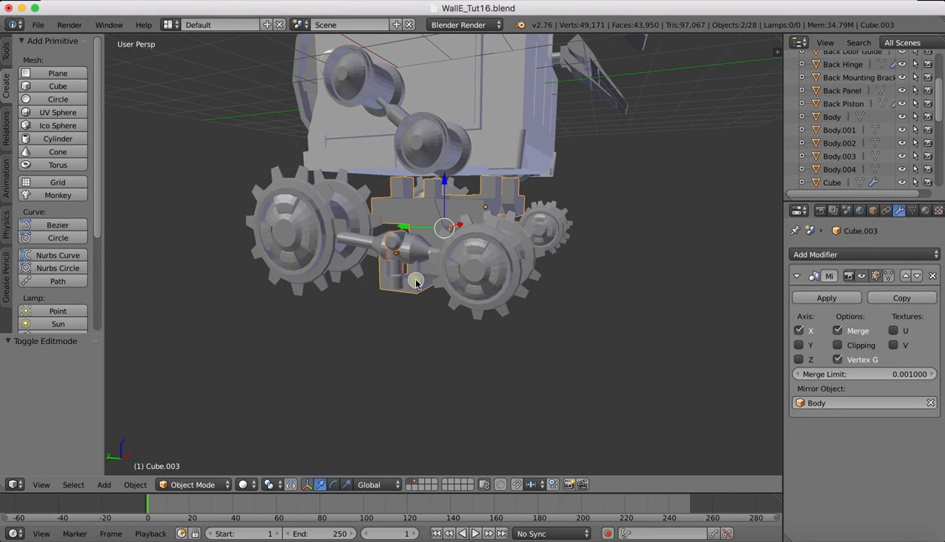
pyautogui.click(136, 484)
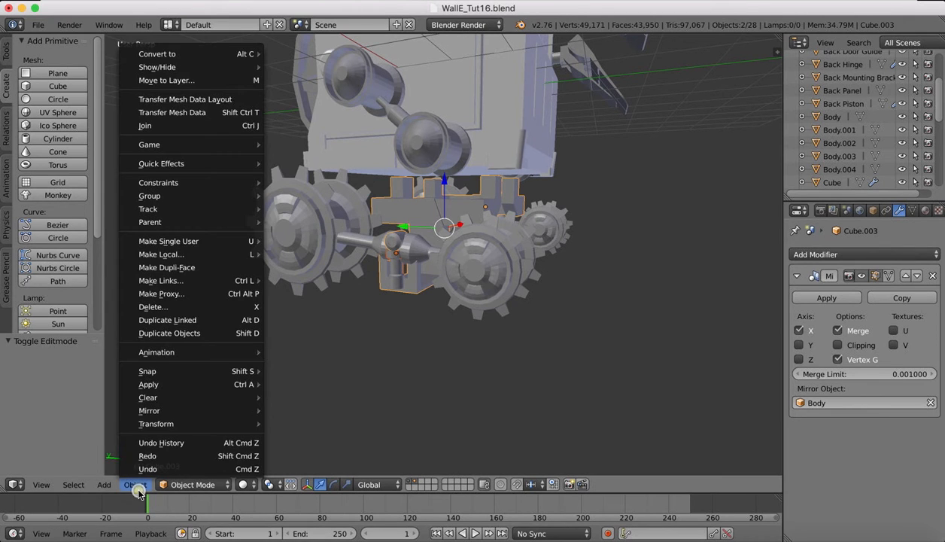
pyautogui.click(151, 128)
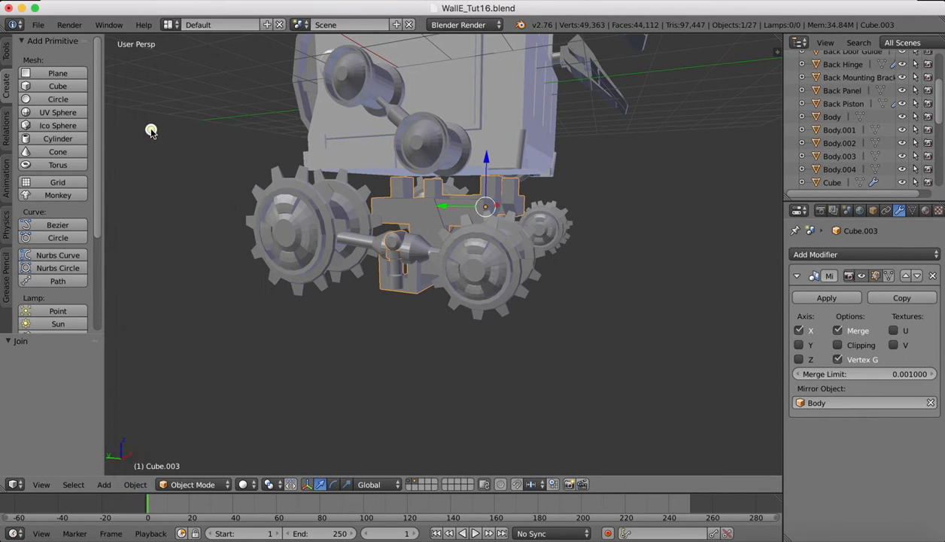
pyautogui.moveTo(446, 339); pyautogui.dragTo(454, 348, button='middle')
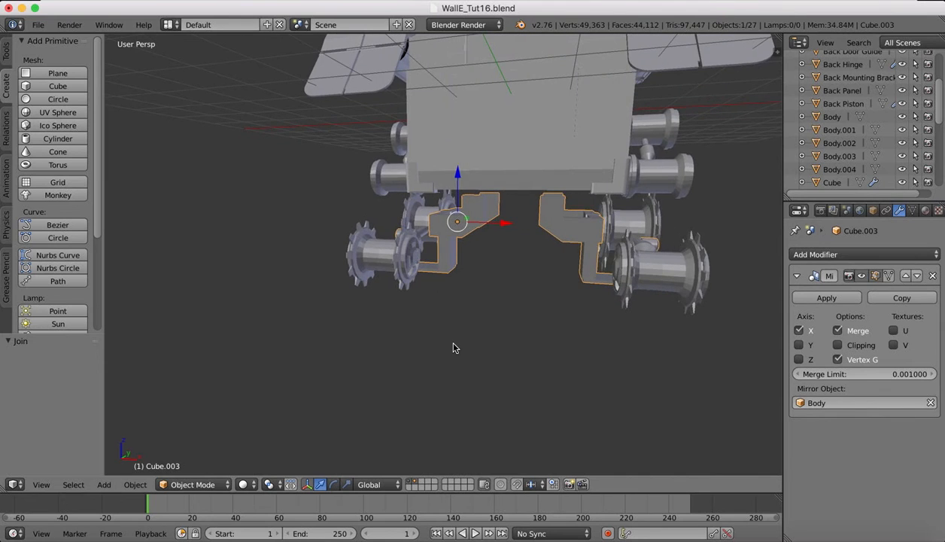
pyautogui.moveTo(465, 168); pyautogui.dragTo(463, 212, button='middle')
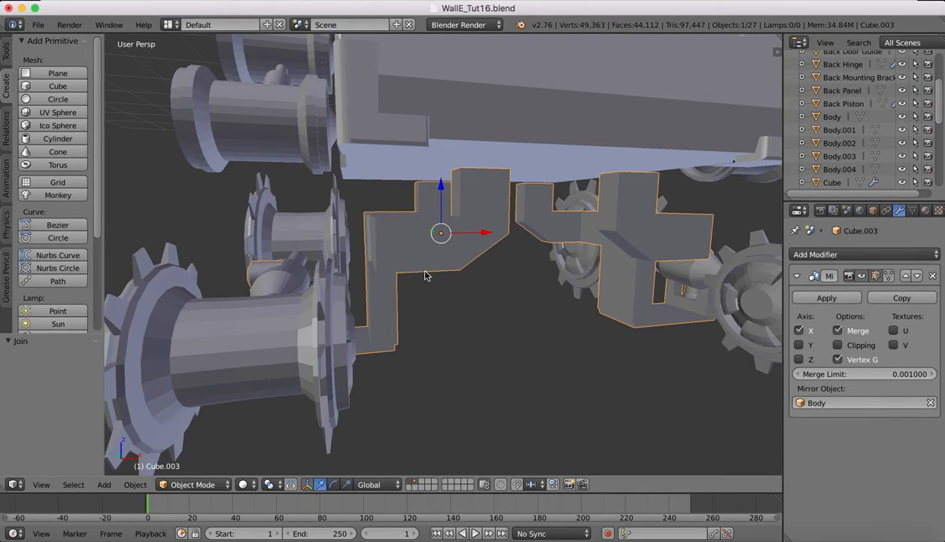
pyautogui.click(199, 484)
pyautogui.click(191, 455)
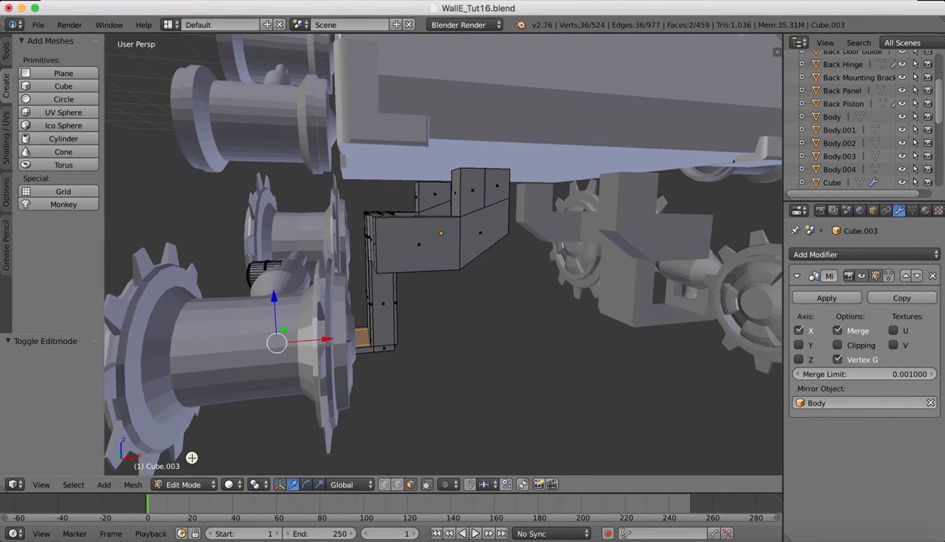
pyautogui.moveTo(511, 191); pyautogui.dragTo(511, 190, button='middle')
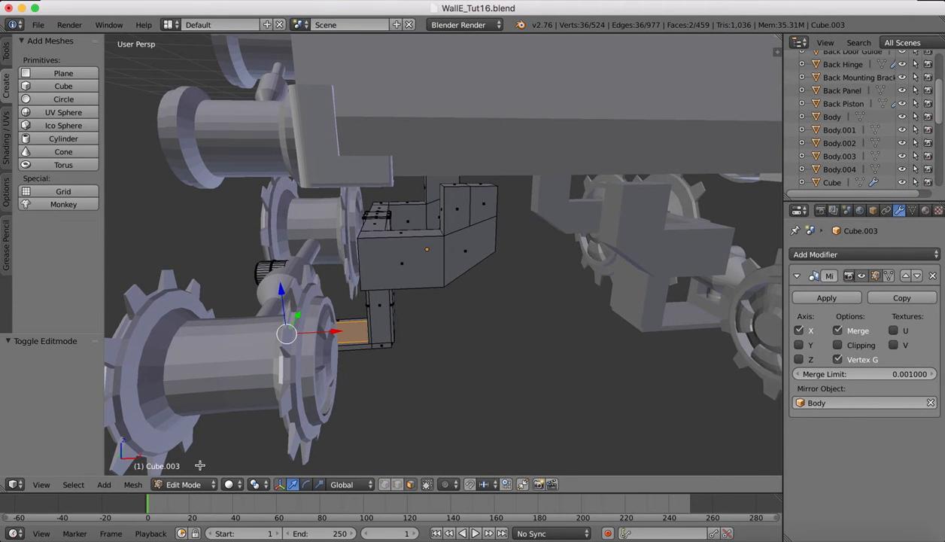
pyautogui.click(184, 484)
pyautogui.click(188, 468)
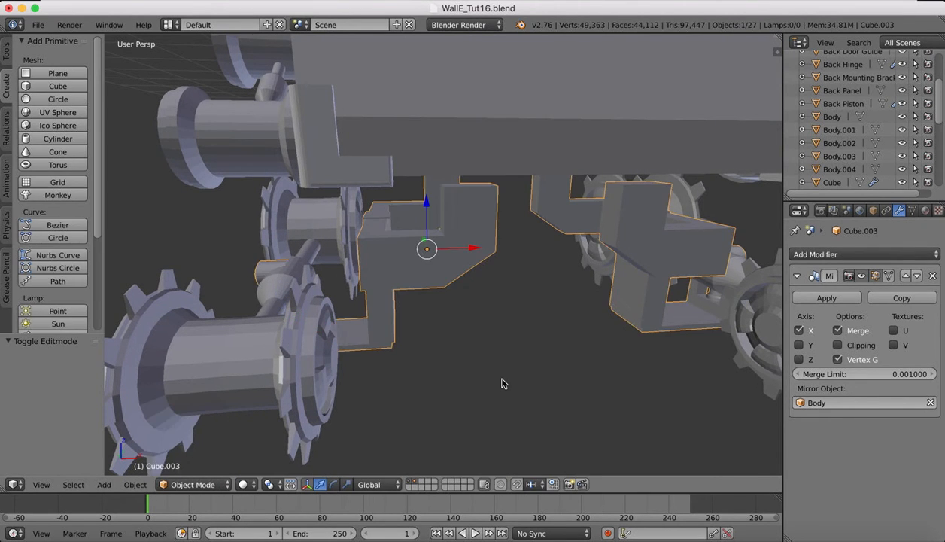
pyautogui.moveTo(503, 384); pyautogui.dragTo(501, 383, button='middle')
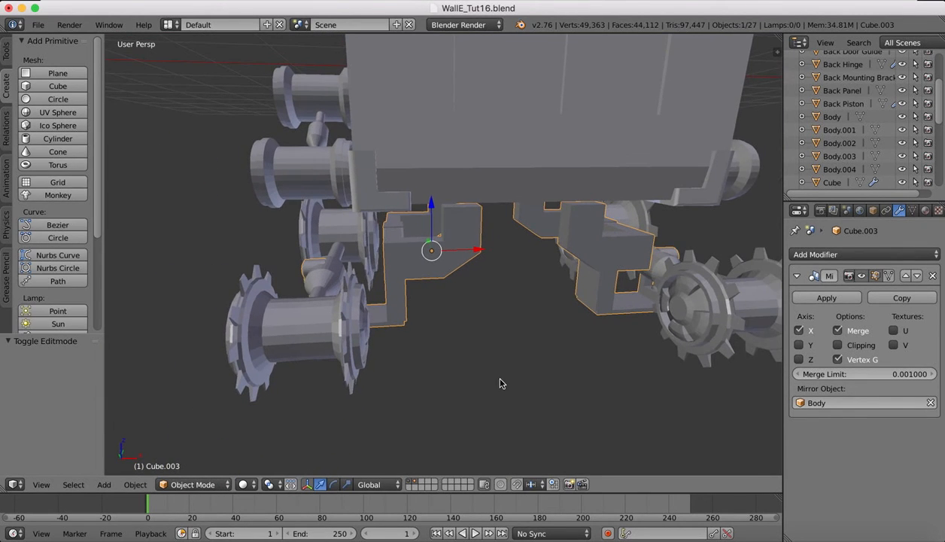
# Add a cube, lower it to the undercarriage beside the wheels, and scale it to 0.483
pyautogui.click(52, 85)
pyautogui.scroll(-6, 526, 310)
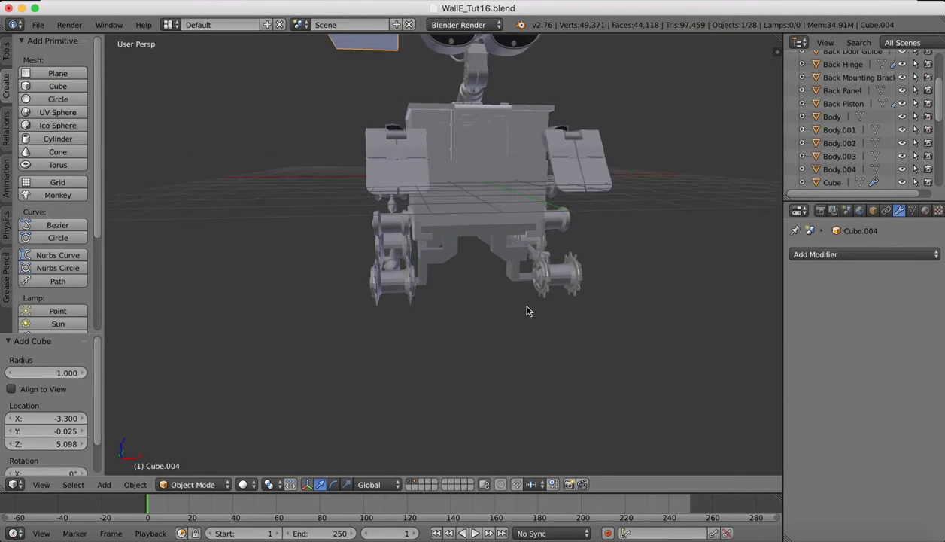
pyautogui.scroll(-2, 527, 311)
pyautogui.moveTo(482, 210); pyautogui.dragTo(482, 207, button='middle')
pyautogui.moveTo(364, 66); pyautogui.dragTo(399, 262)
pyautogui.press('s')
pyautogui.click(426, 263)
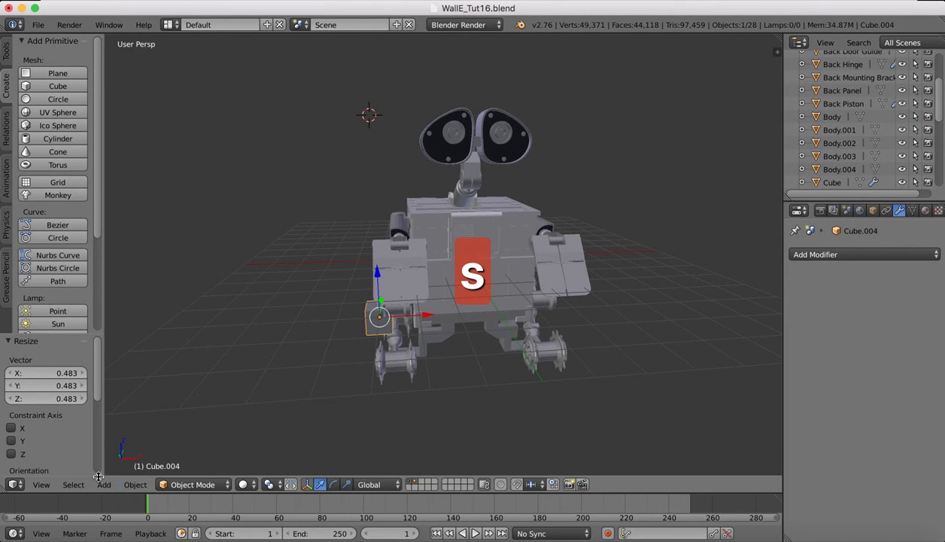
# In front view, move the cube 2.433 along X and 0.802 up Z into the body's underside, and scale it to 0.539
pyautogui.click(42, 485)
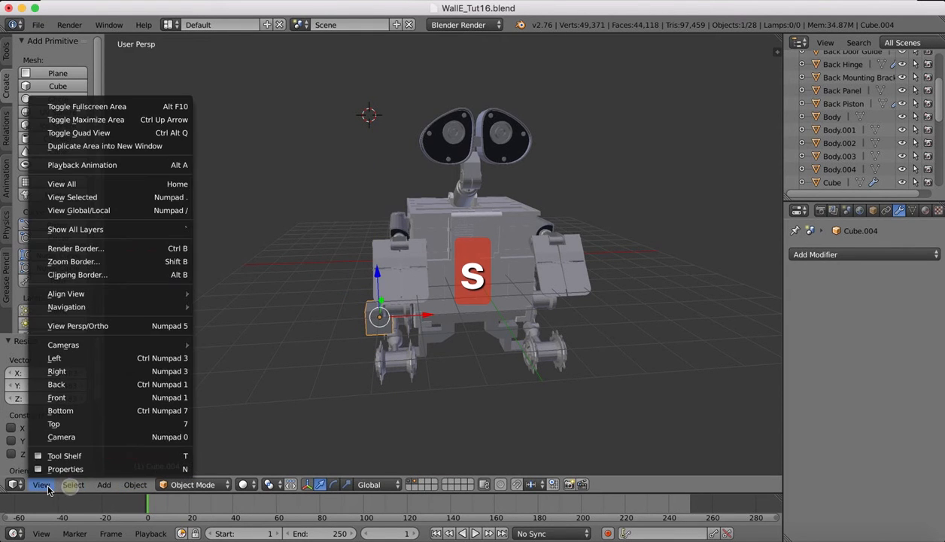
pyautogui.click(57, 398)
pyautogui.scroll(3, 414, 325)
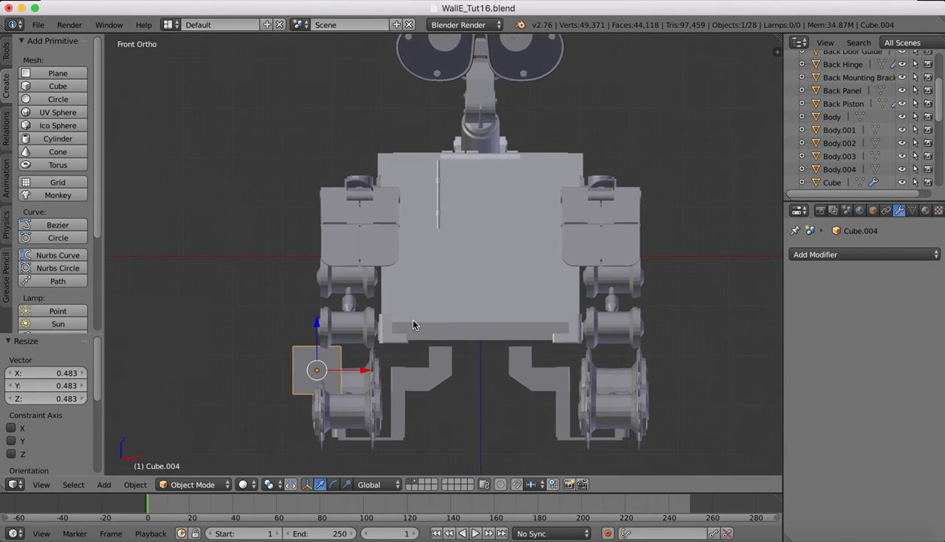
pyautogui.moveTo(361, 371); pyautogui.dragTo(485, 372)
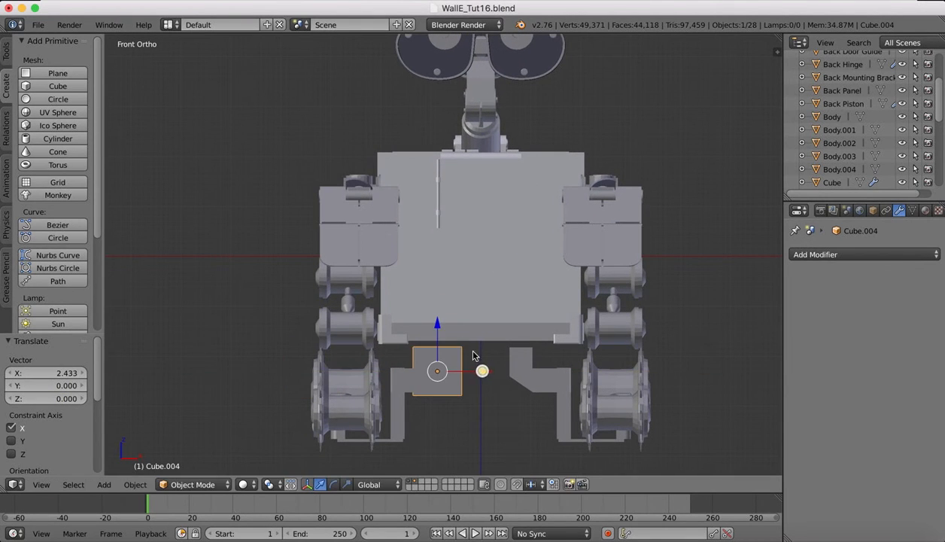
pyautogui.moveTo(439, 329); pyautogui.dragTo(439, 290)
pyautogui.press('s')
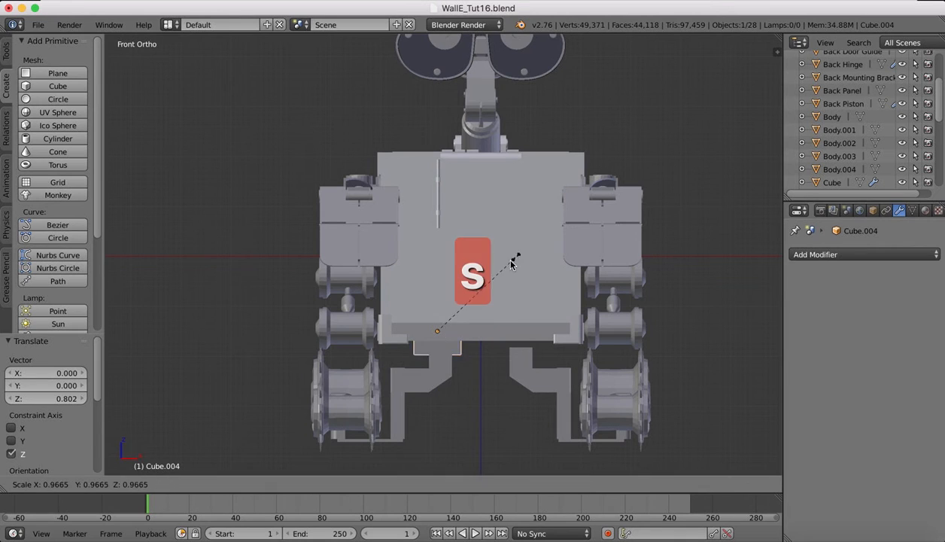
pyautogui.click(479, 291)
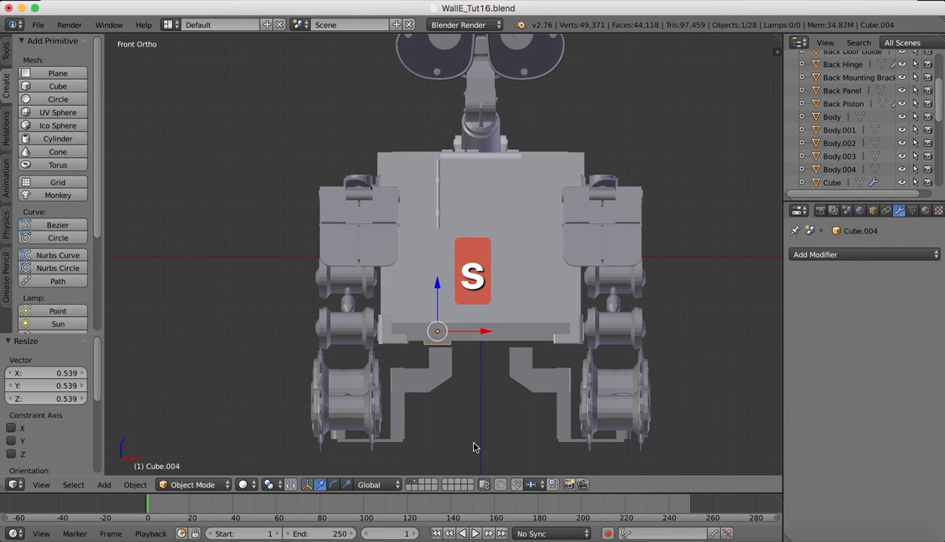
# In Edit Mode, lower the three top faces of the bracket's uprights by 0.143 along Z and return to Object Mode
pyautogui.keyDown('shift'); pyautogui.scroll(-5, 465, 434); pyautogui.keyUp('shift')
pyautogui.scroll(5, 444, 291)
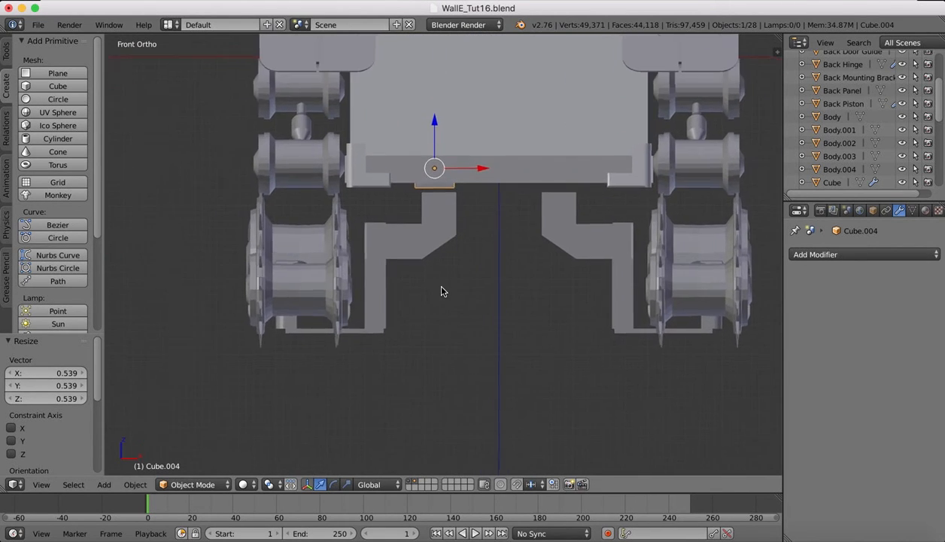
pyautogui.rightClick(436, 191)
pyautogui.click(193, 484)
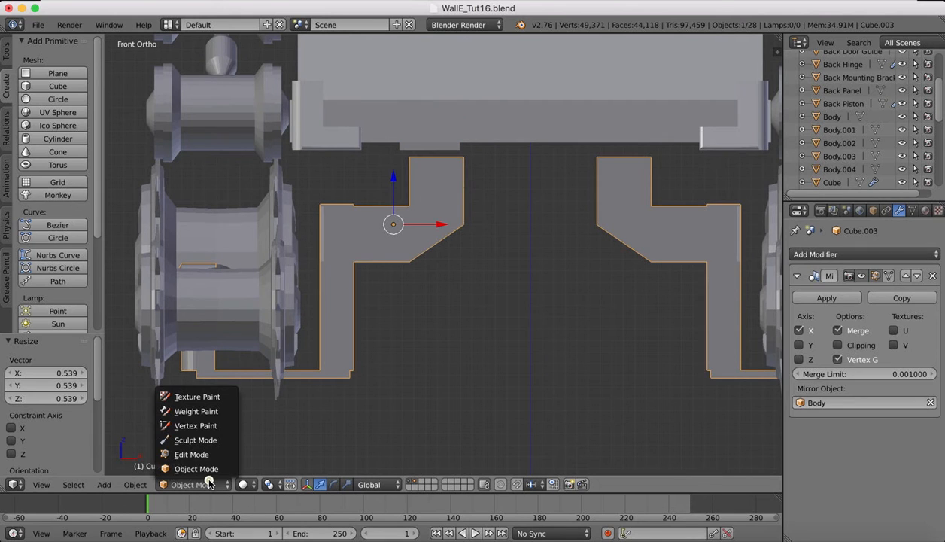
pyautogui.click(202, 463)
pyautogui.scroll(-10, 476, 243)
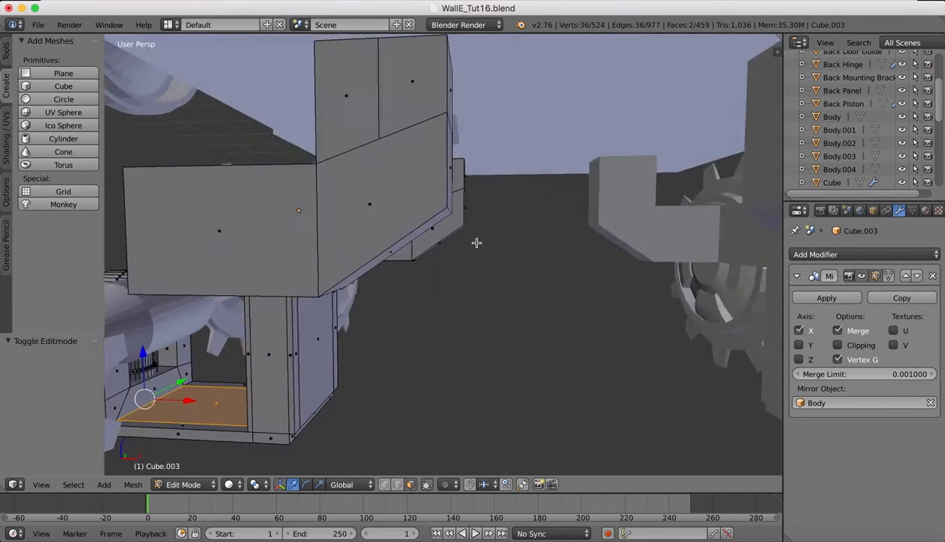
pyautogui.scroll(-8, 477, 242)
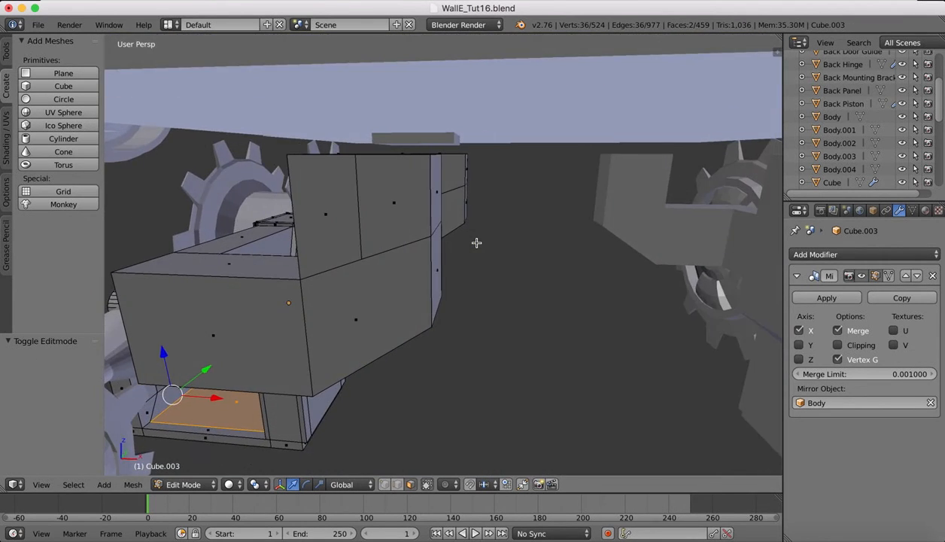
pyautogui.rightClick(410, 172)
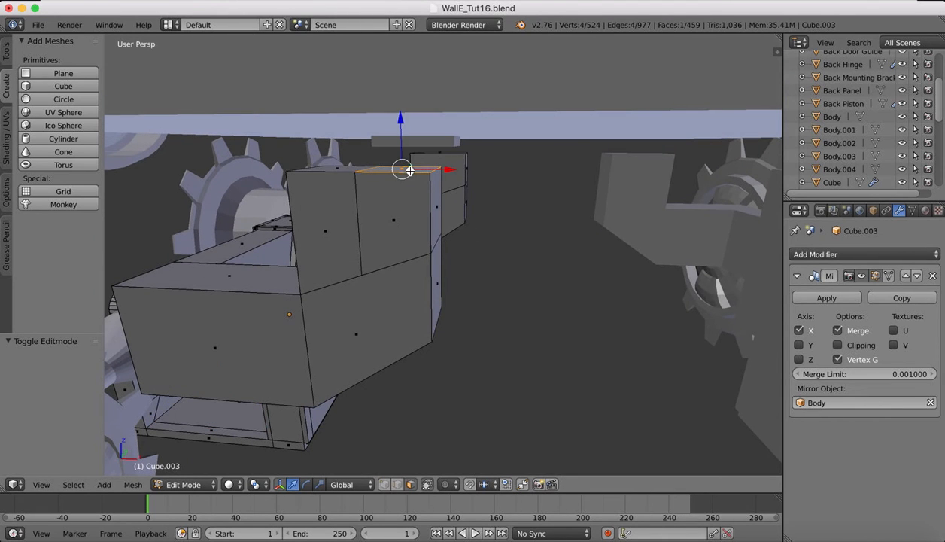
pyautogui.keyDown('shift'); pyautogui.rightClick(340, 171); pyautogui.keyUp('shift')
pyautogui.keyDown('shift'); pyautogui.rightClick(456, 154); pyautogui.keyUp('shift')
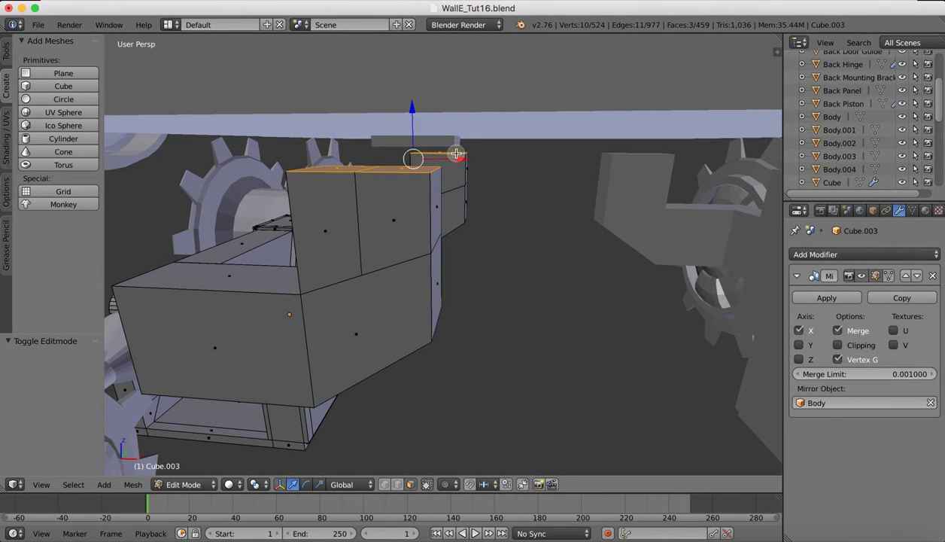
pyautogui.hscroll(-10, 456, 153)
pyautogui.hscroll(-10, 456, 153)
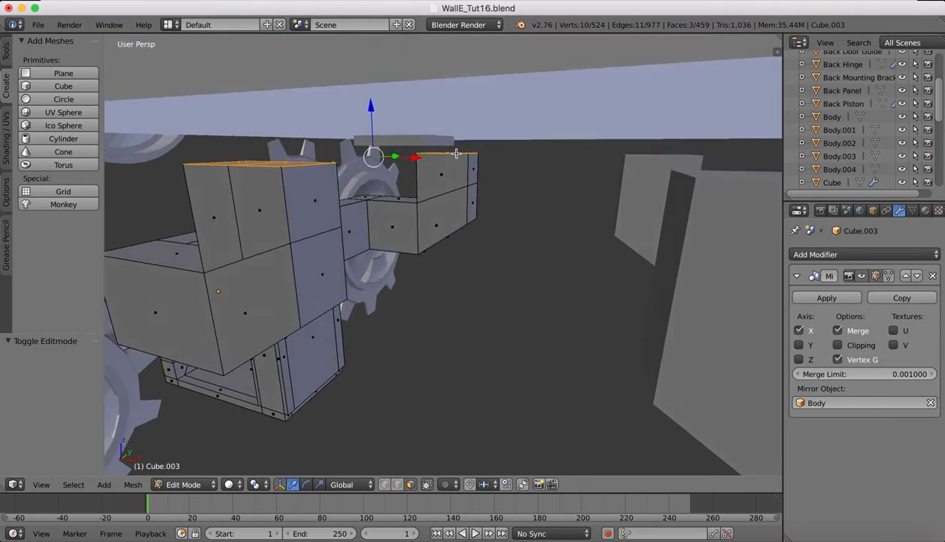
pyautogui.hscroll(-3, 456, 154)
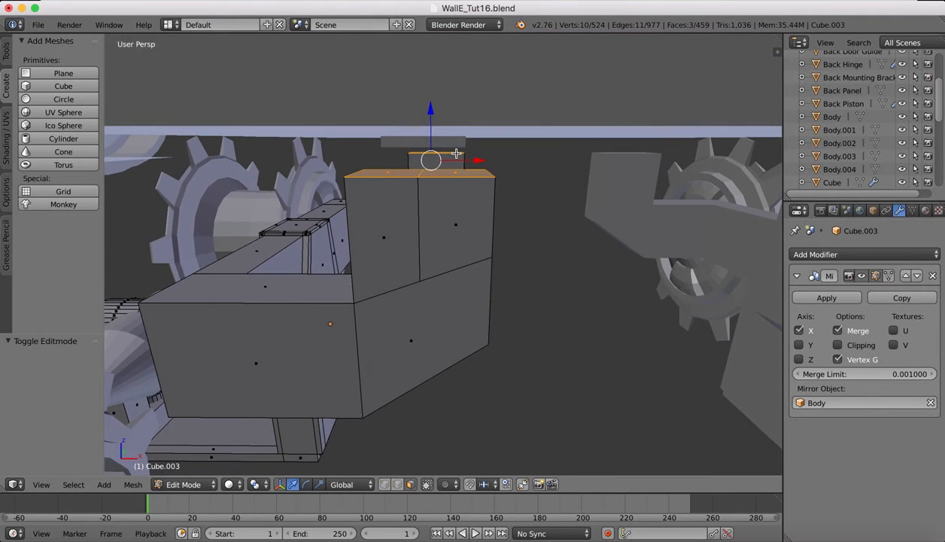
pyautogui.moveTo(433, 108); pyautogui.dragTo(431, 134)
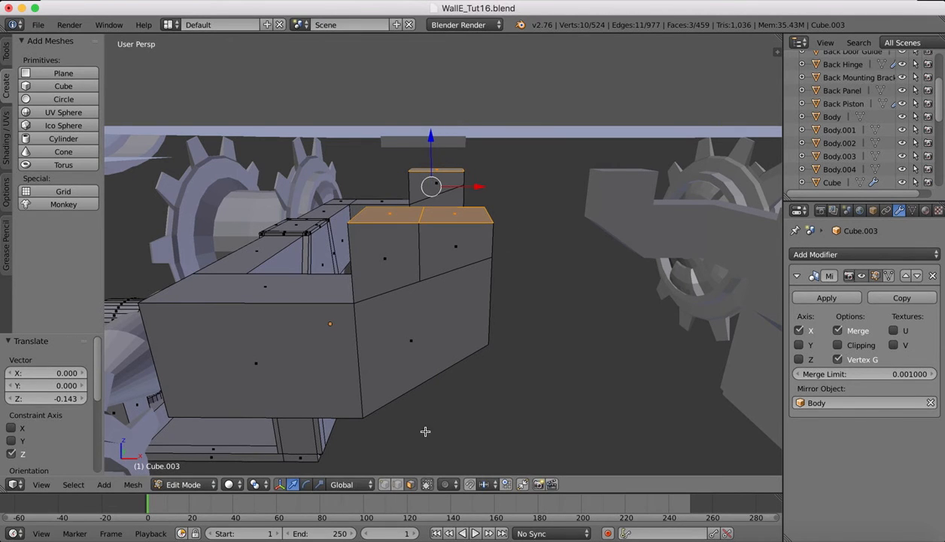
pyautogui.click(41, 484)
pyautogui.click(61, 395)
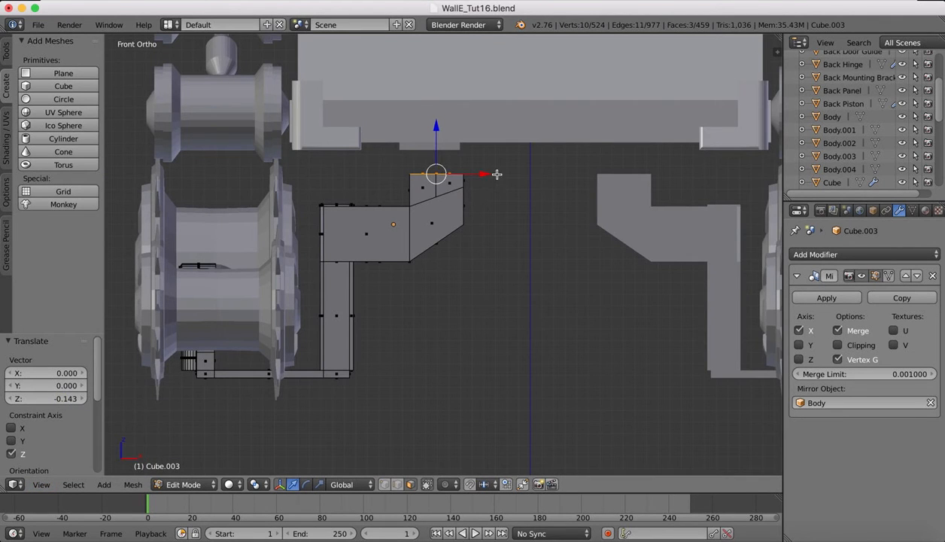
pyautogui.click(188, 485)
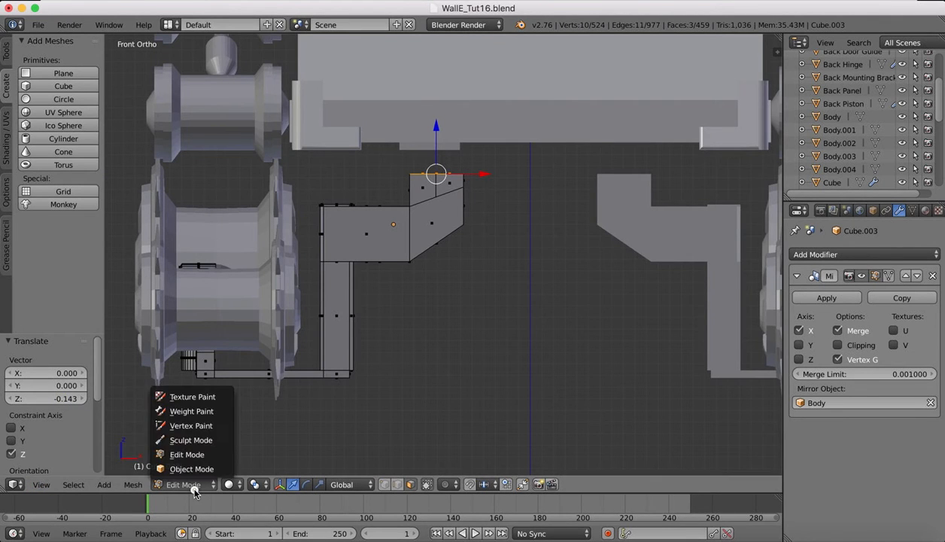
pyautogui.click(189, 467)
# Lower the cube onto the top of the bracket's upright, scale it to 0.604, and raise it 0.011 along Z
pyautogui.rightClick(415, 146)
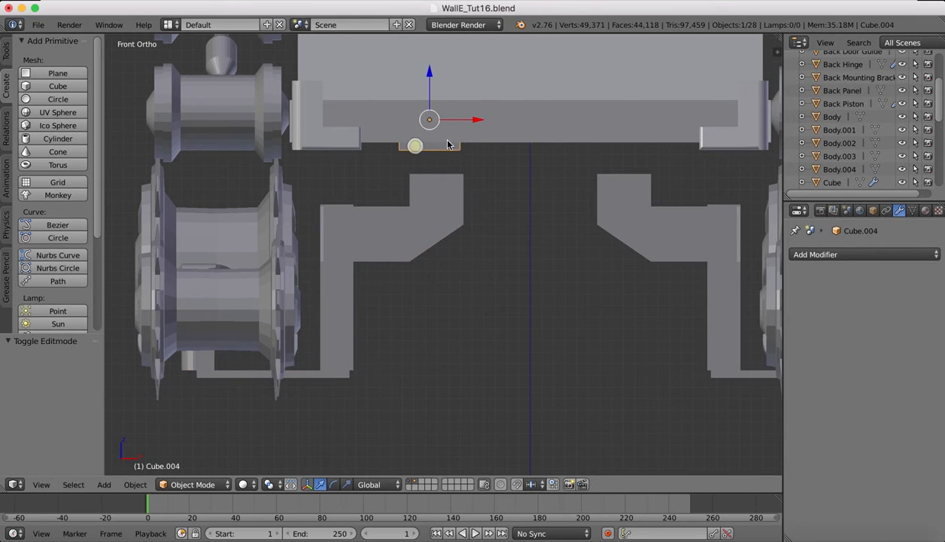
pyautogui.moveTo(429, 75); pyautogui.dragTo(425, 132)
pyautogui.press('s')
pyautogui.click(485, 145)
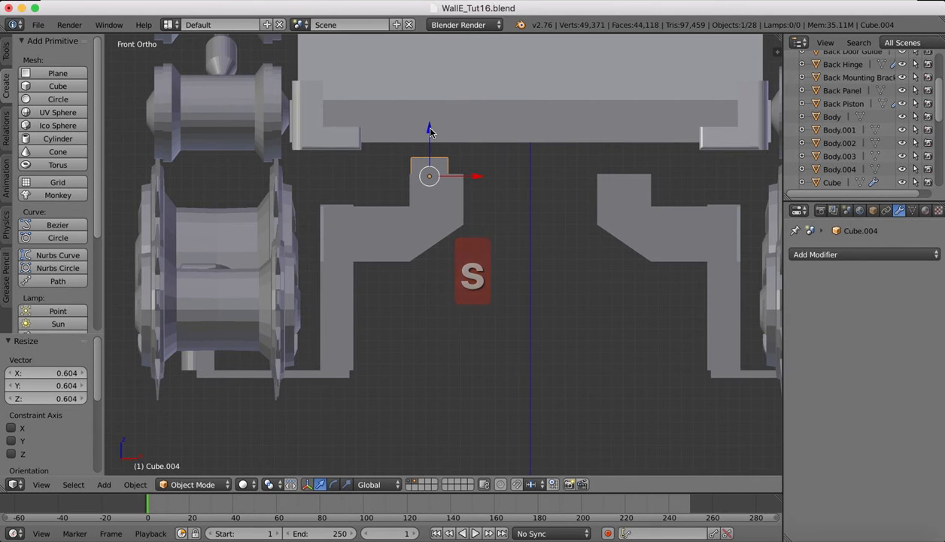
pyautogui.moveTo(430, 125)
pyautogui.mouseDown()
pyautogui.moveTo(430, 116)
pyautogui.moveTo(430, 128)
pyautogui.mouseUp()
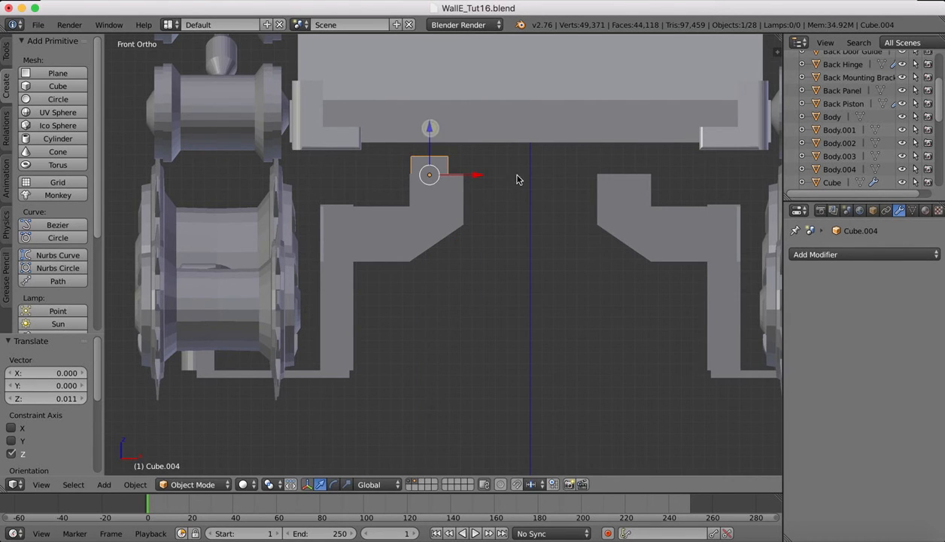
# Move the cube -0.976 and another -0.364 along Y onto the front upright, and scale it to 1.350 along Y
pyautogui.hscroll(10, 505, 182)
pyautogui.hscroll(-1, 505, 182)
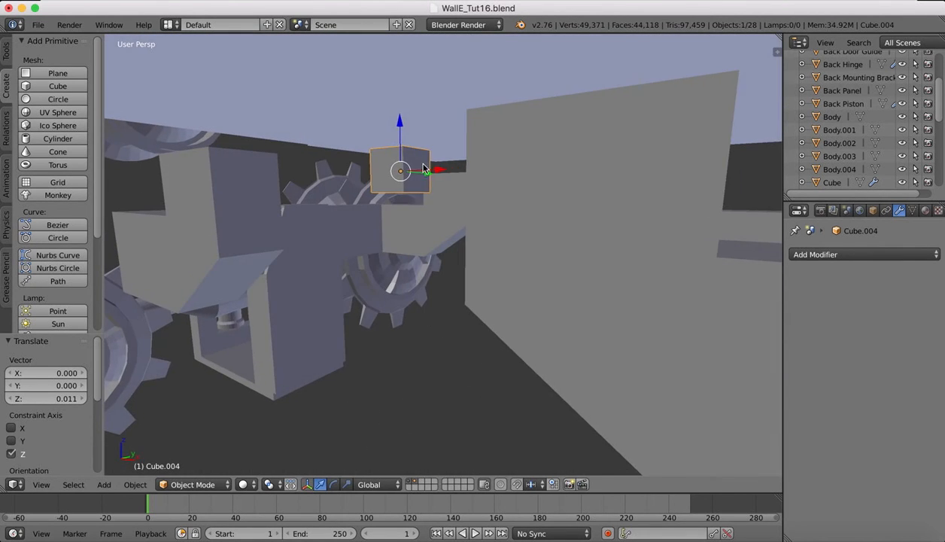
pyautogui.scroll(5, 433, 174)
pyautogui.moveTo(423, 178); pyautogui.dragTo(301, 230)
pyautogui.scroll(-5, 446, 225)
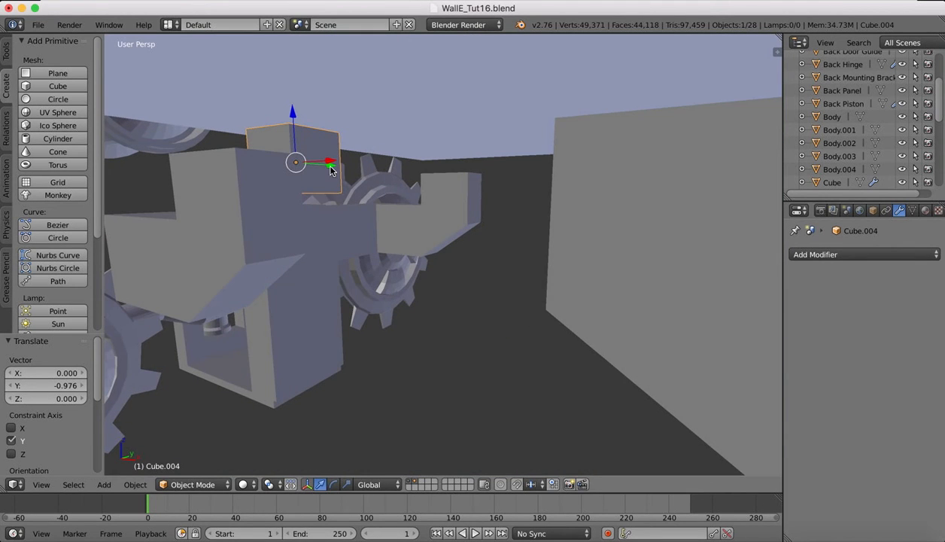
pyautogui.moveTo(331, 170); pyautogui.dragTo(263, 166)
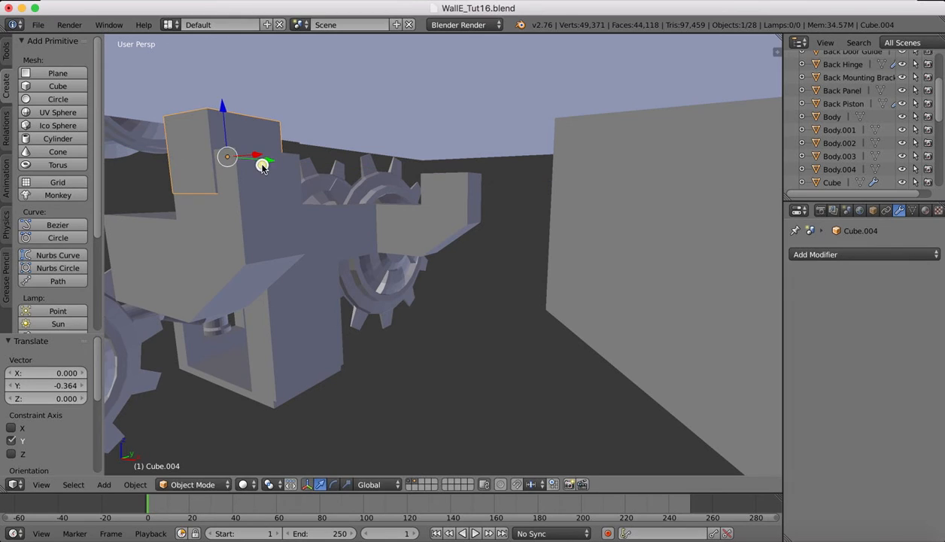
pyautogui.press('s')
pyautogui.press('y')
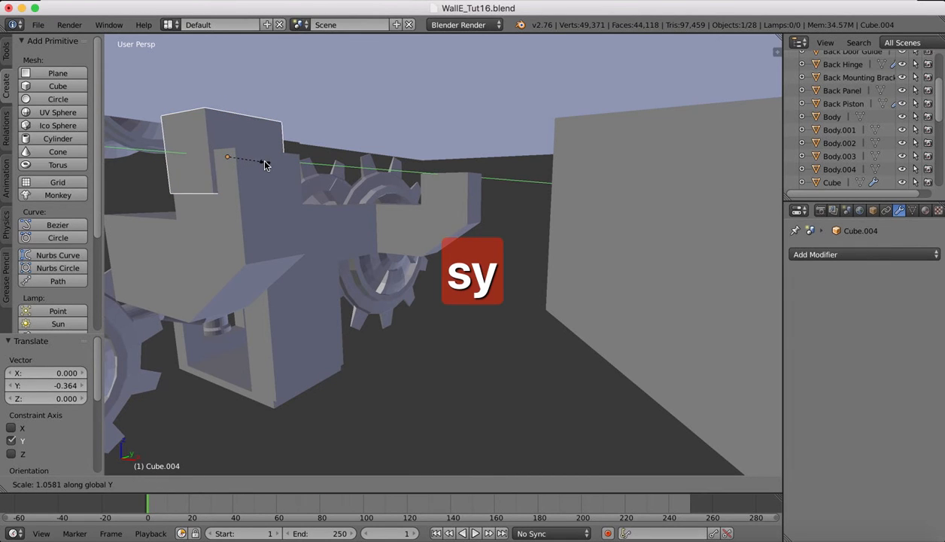
pyautogui.click(273, 144)
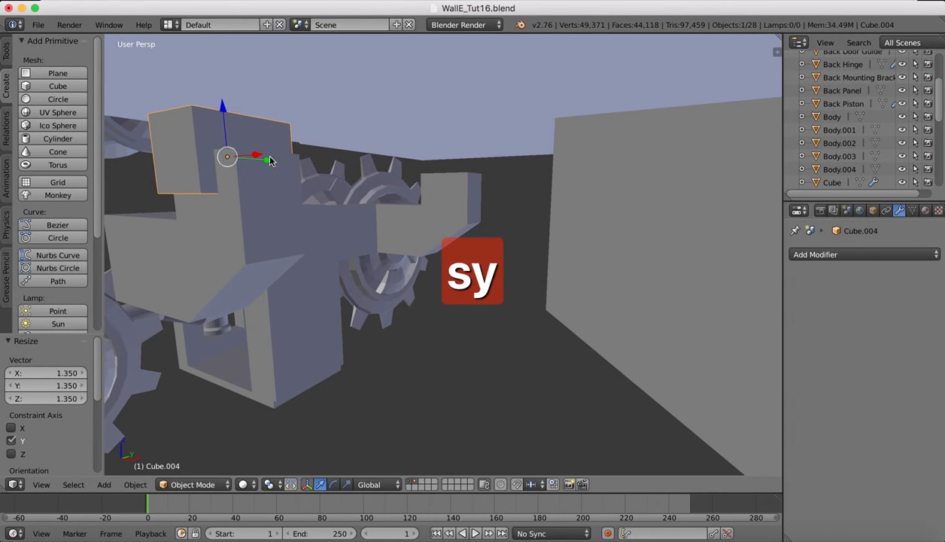
# Move the cube 0.042 along Y and 0.091 along X to line it up with the bracket's front upright
pyautogui.moveTo(268, 155); pyautogui.dragTo(276, 159)
pyautogui.hscroll(-10, 275, 159)
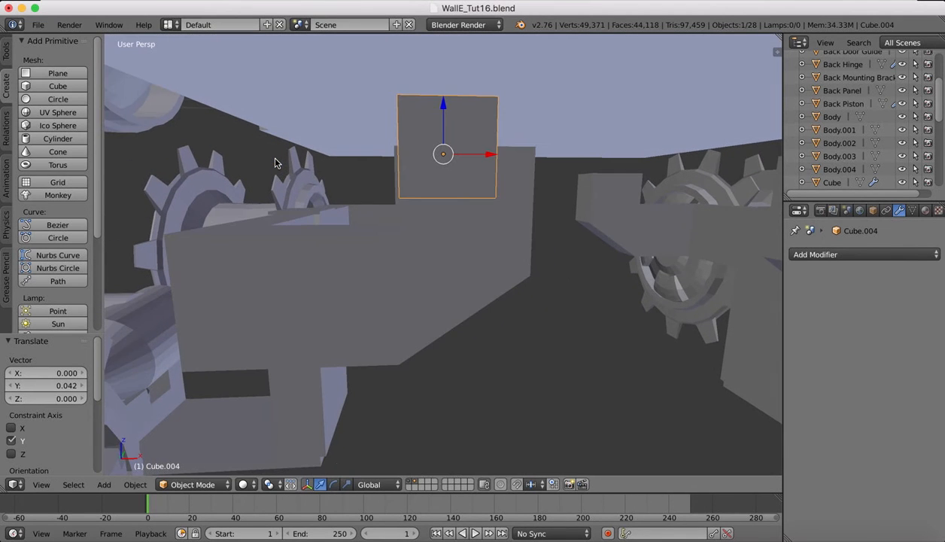
pyautogui.moveTo(489, 158); pyautogui.dragTo(528, 152)
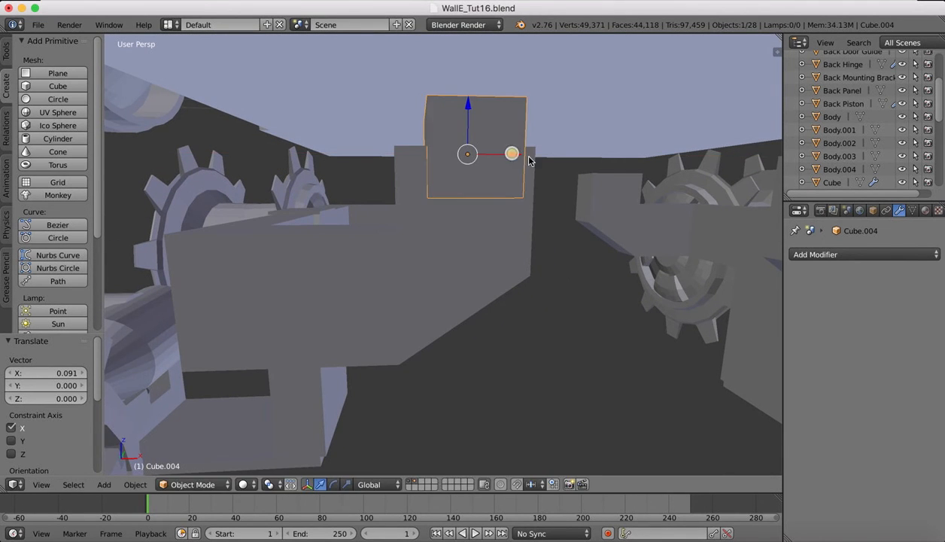
# Scale the cube to 1.431 along Z and 0.671 along X
pyautogui.press('s')
pyautogui.press('z')
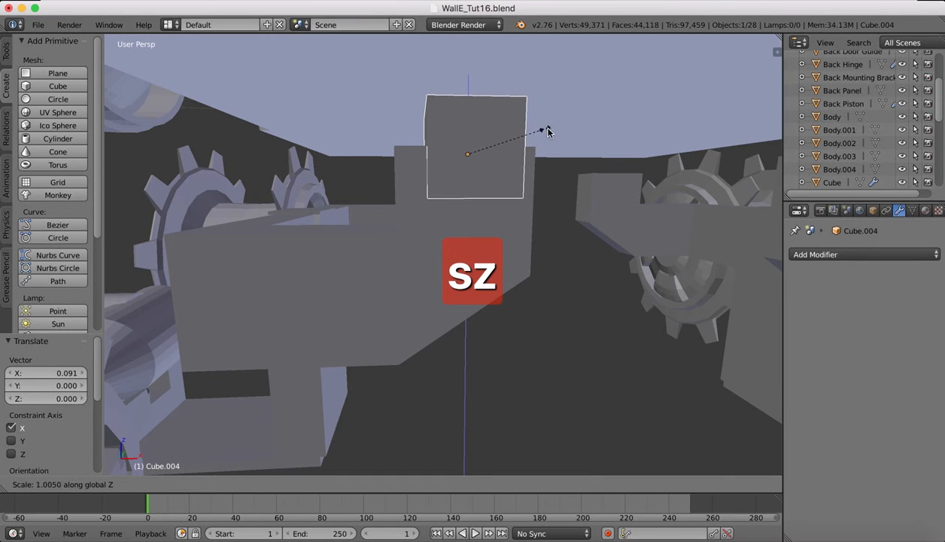
pyautogui.click(574, 112)
pyautogui.press('s')
pyautogui.press('x')
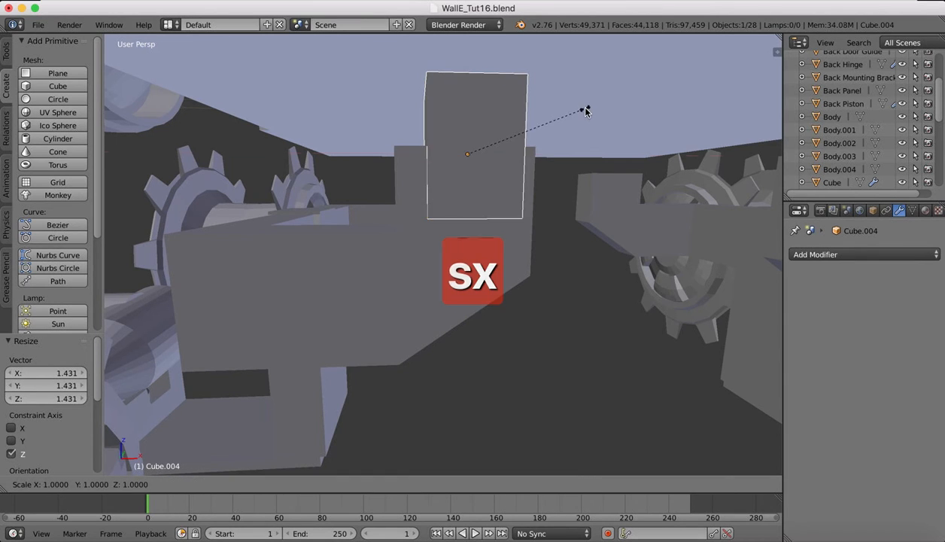
pyautogui.click(536, 123)
# Raise the cube 0.038 along Z, stretch it slightly along Z, and raise it another 0.071 into the body's underside
pyautogui.moveTo(516, 245); pyautogui.dragTo(548, 297, button='middle')
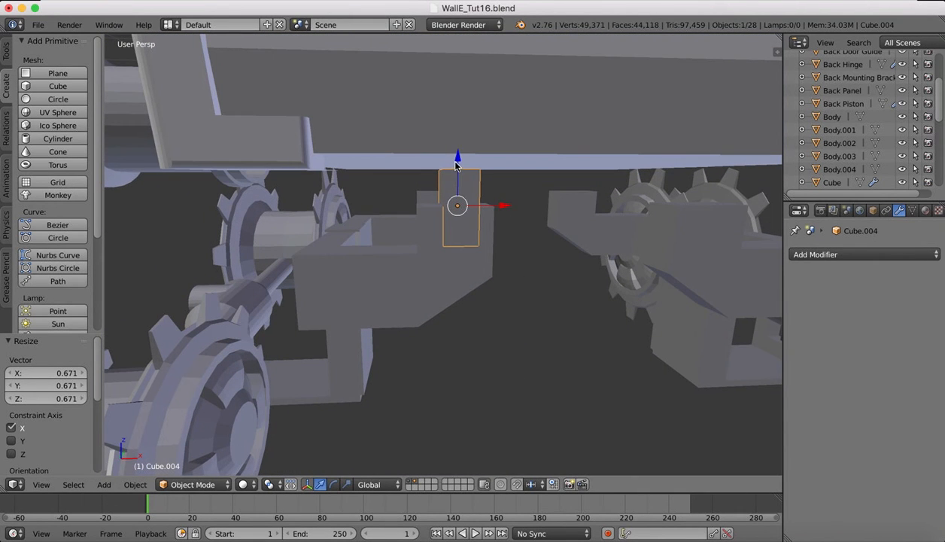
pyautogui.moveTo(456, 164)
pyautogui.mouseDown()
pyautogui.moveTo(453, 141)
pyautogui.moveTo(454, 160)
pyautogui.mouseUp()
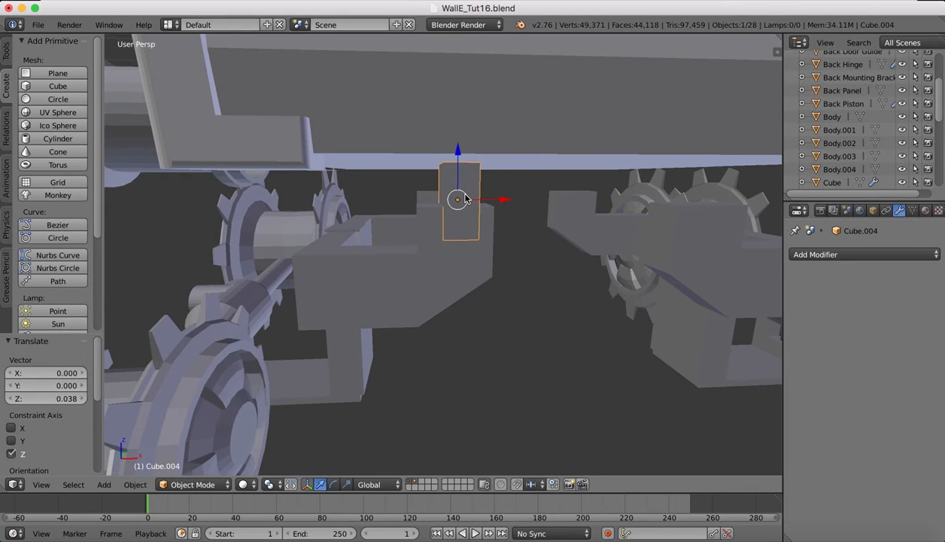
pyautogui.press('s')
pyautogui.press('z')
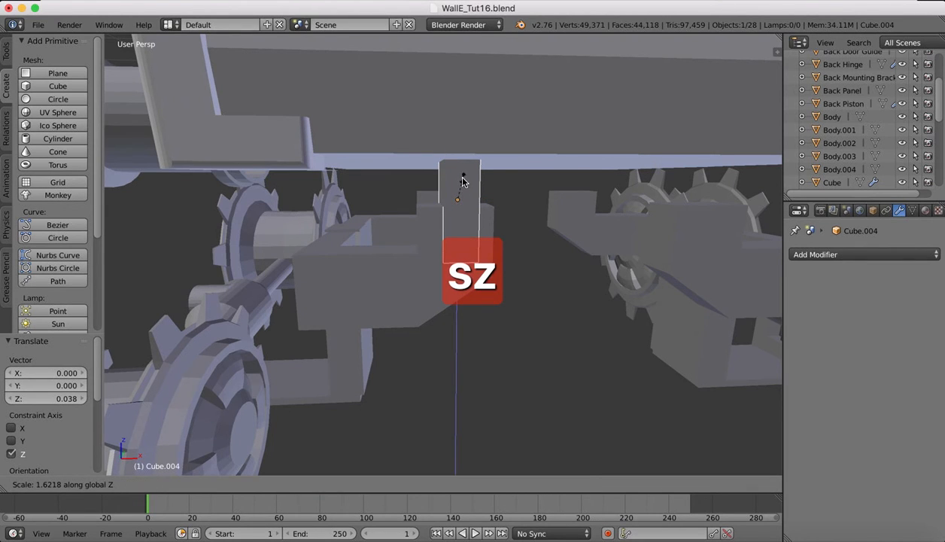
pyautogui.click(461, 188)
pyautogui.moveTo(455, 150); pyautogui.dragTo(456, 143)
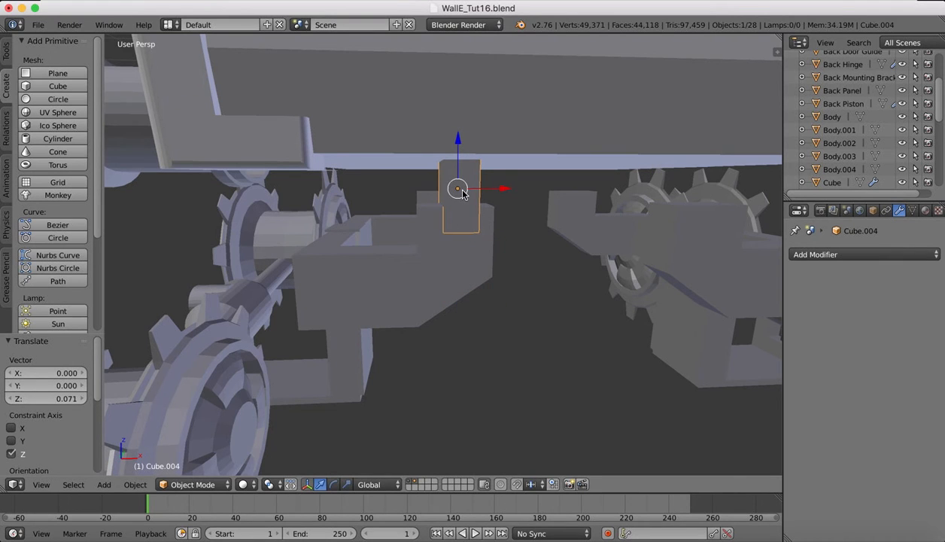
# In front view, rotate the cube -390.095° about the global Y axis and move it -0.059 along X and -0.059 along Z
pyautogui.click(64, 484)
pyautogui.moveTo(42, 485)
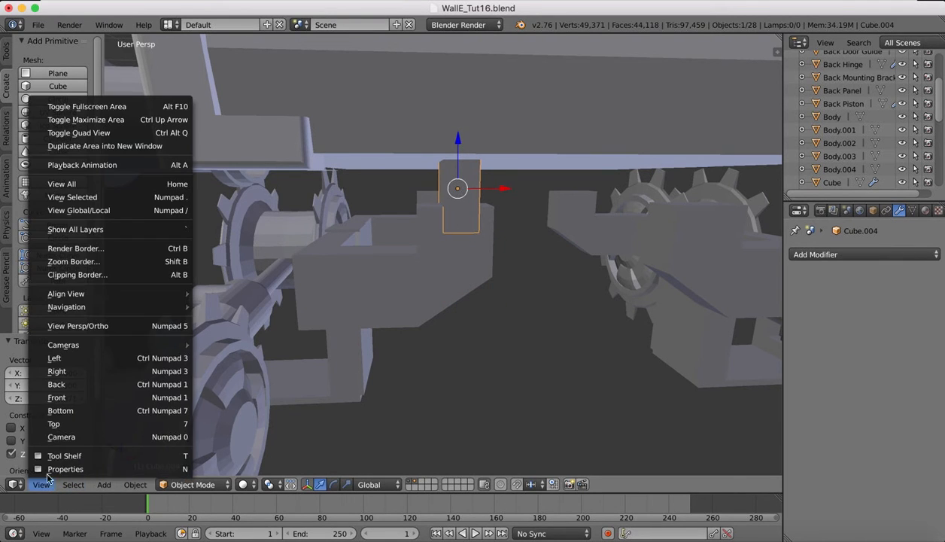
pyautogui.click(58, 396)
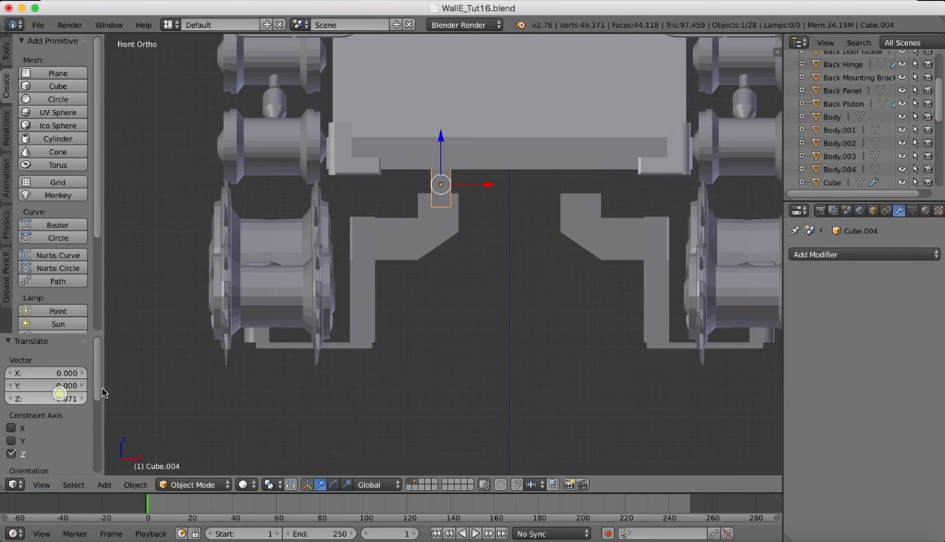
pyautogui.press('r')
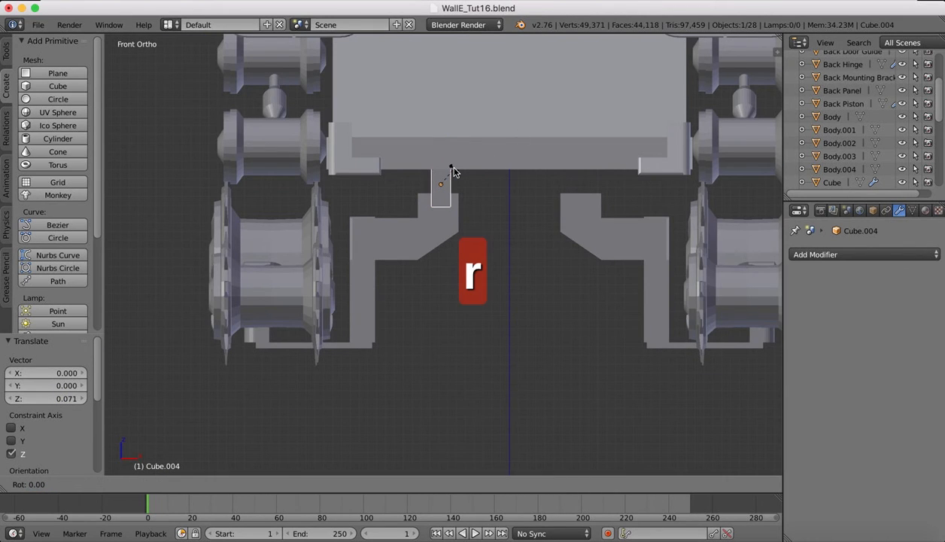
pyautogui.press('z')
pyautogui.press('x')
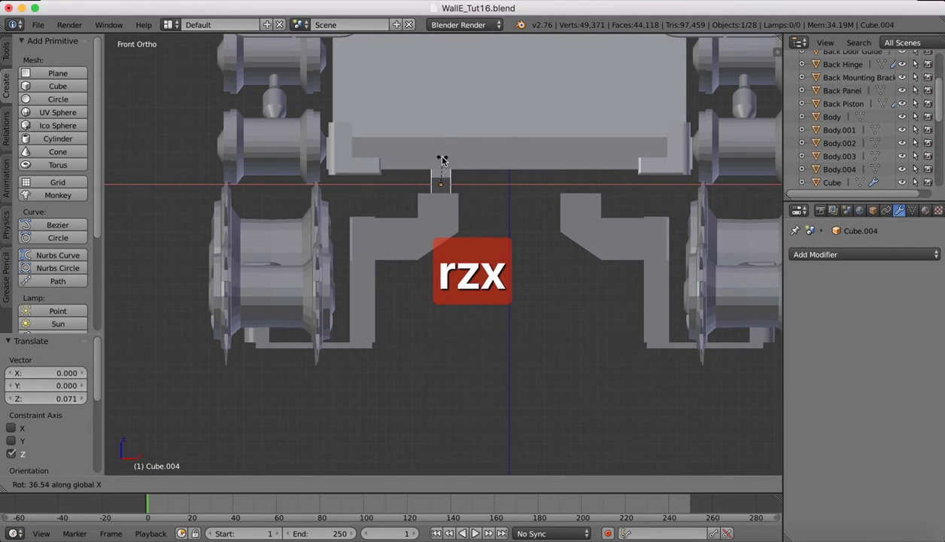
pyautogui.press('y')
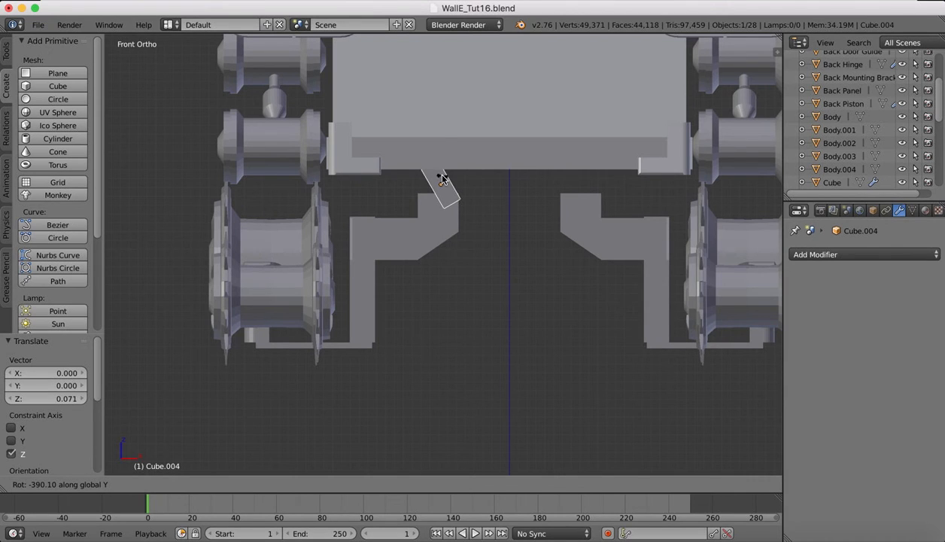
pyautogui.click(442, 178)
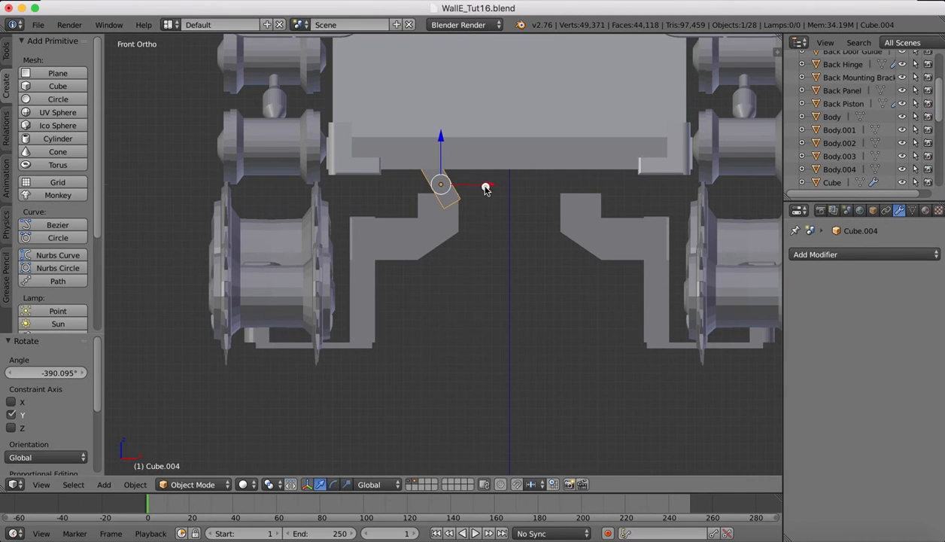
pyautogui.moveTo(486, 190); pyautogui.dragTo(480, 188)
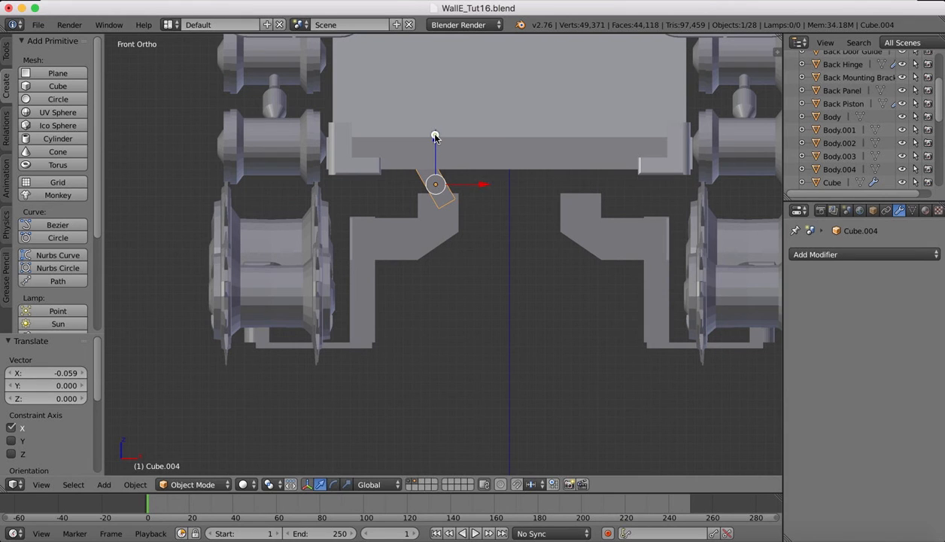
pyautogui.moveTo(434, 135); pyautogui.dragTo(434, 143)
# In Edit Mode, extrude the tilted cube's top face by -0.065 X and 0.113 Z into the body and return to Object Mode
pyautogui.moveTo(474, 200); pyautogui.dragTo(484, 209, button='middle')
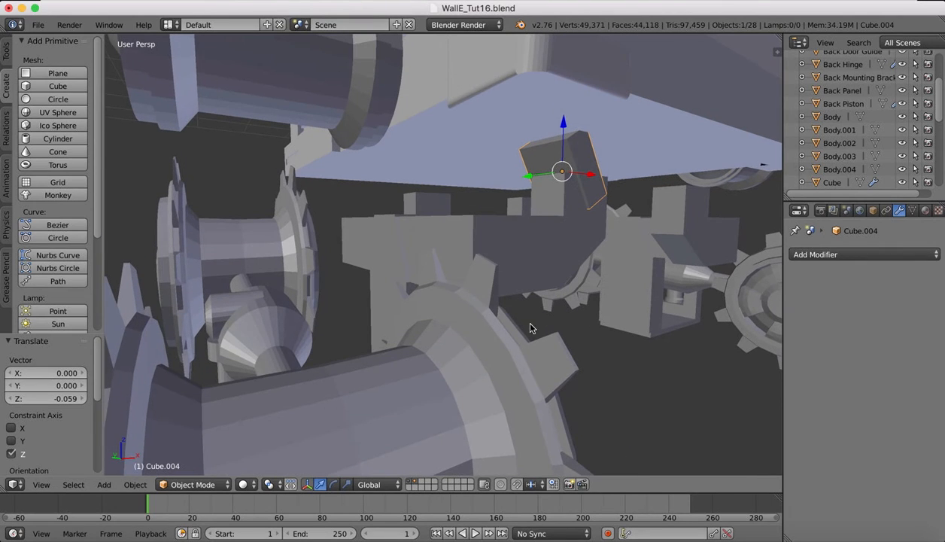
pyautogui.click(202, 485)
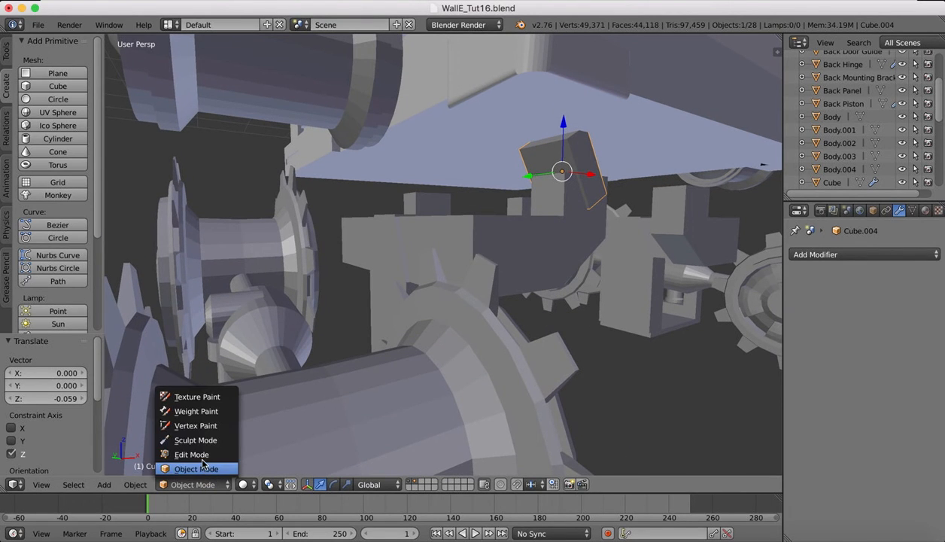
pyautogui.click(202, 454)
pyautogui.rightClick(550, 140)
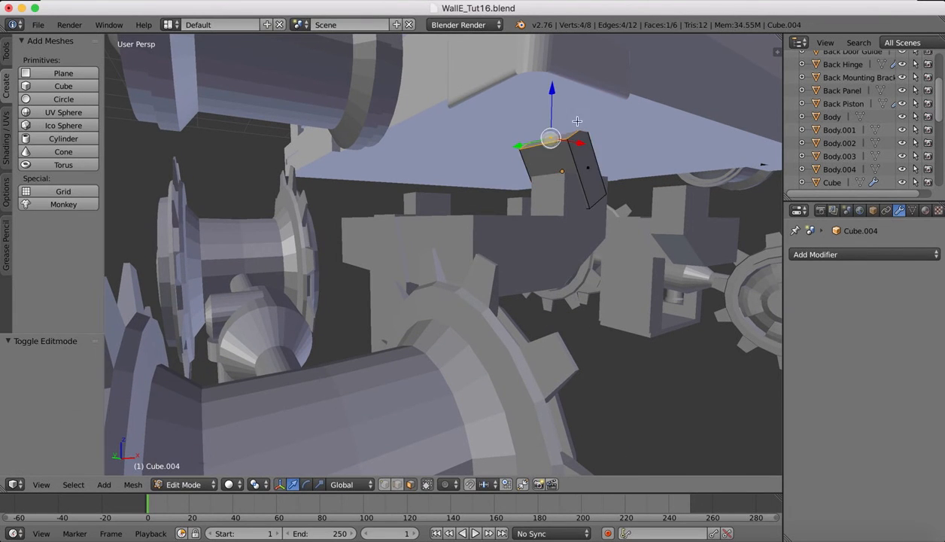
pyautogui.press('e')
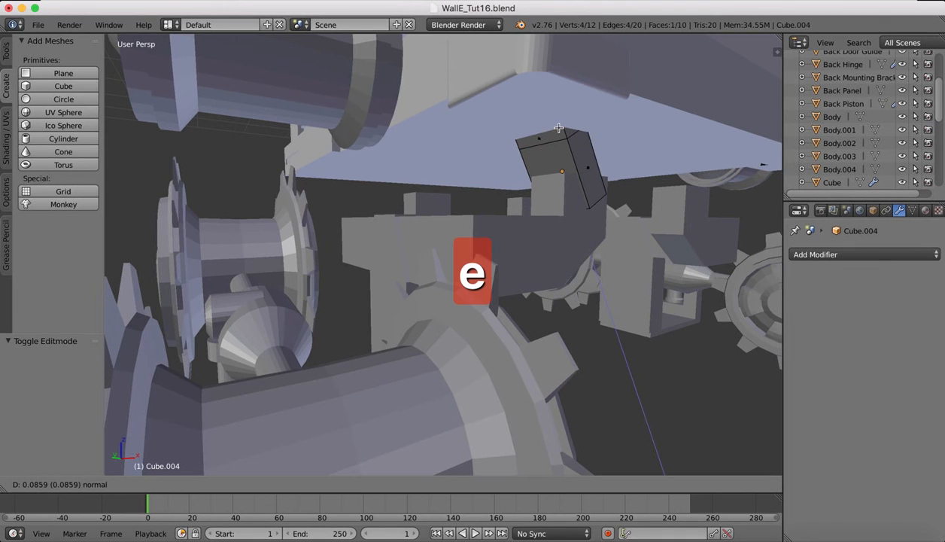
pyautogui.click(552, 123)
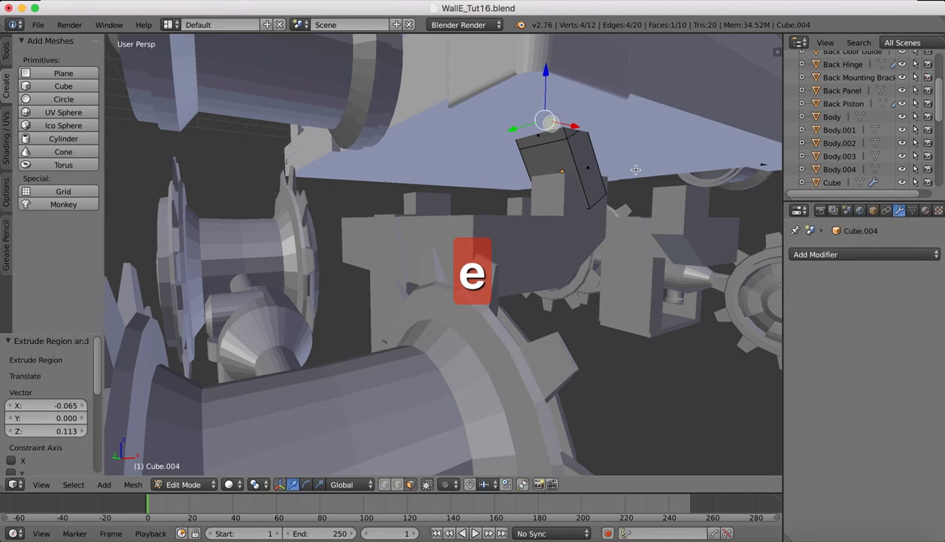
pyautogui.moveTo(552, 123); pyautogui.dragTo(636, 170, button='middle')
pyautogui.hscroll(2, 636, 170)
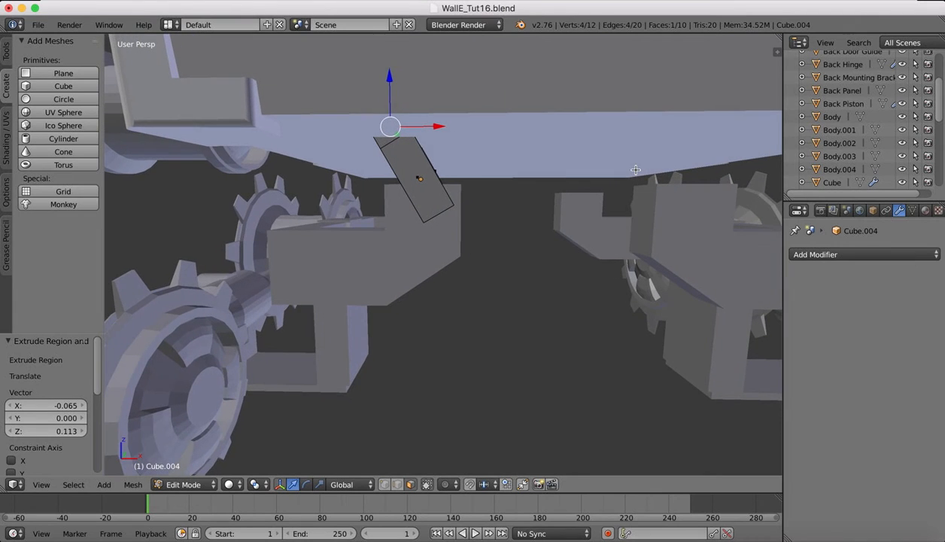
pyautogui.hscroll(5, 636, 170)
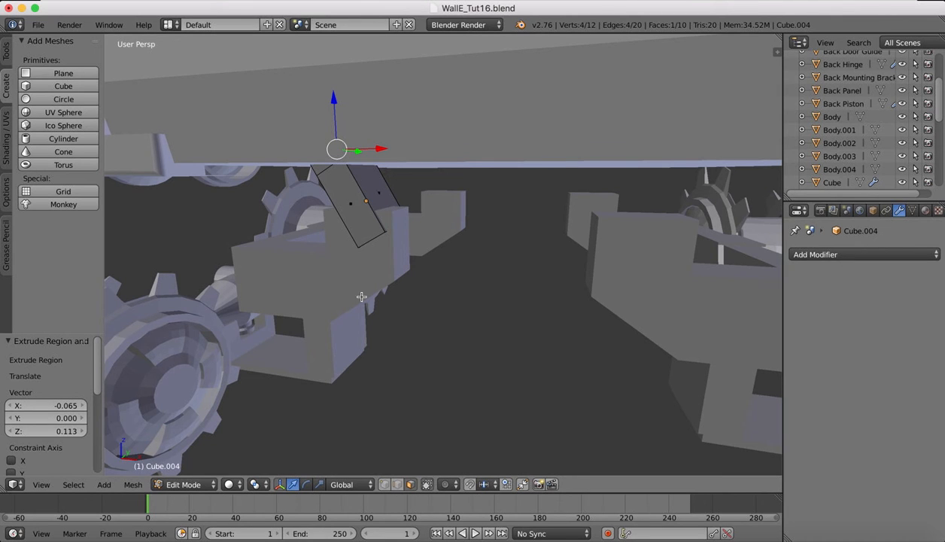
pyautogui.click(181, 484)
pyautogui.click(179, 468)
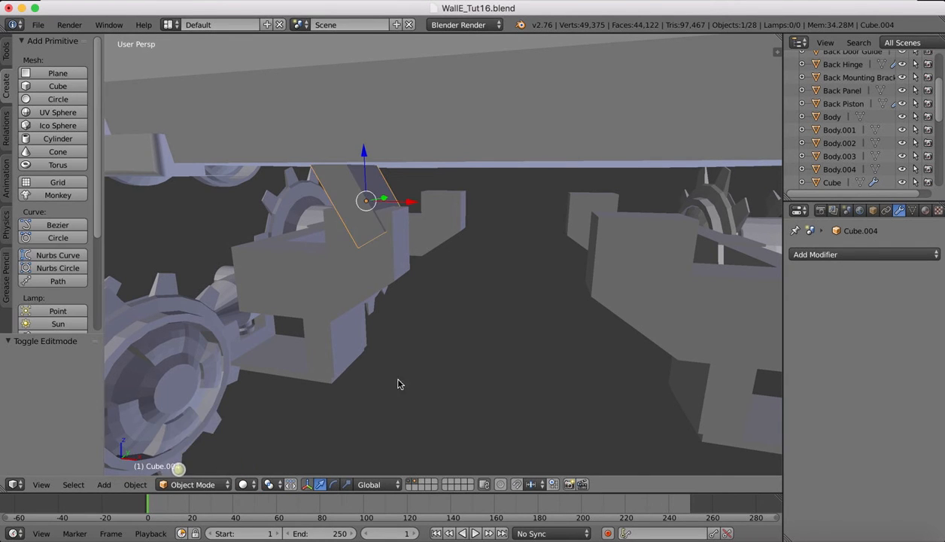
# Add a 32-vertex cylinder with radius 1 and depth 2, and rotate it 90° about the X axis
pyautogui.scroll(-10, 432, 254)
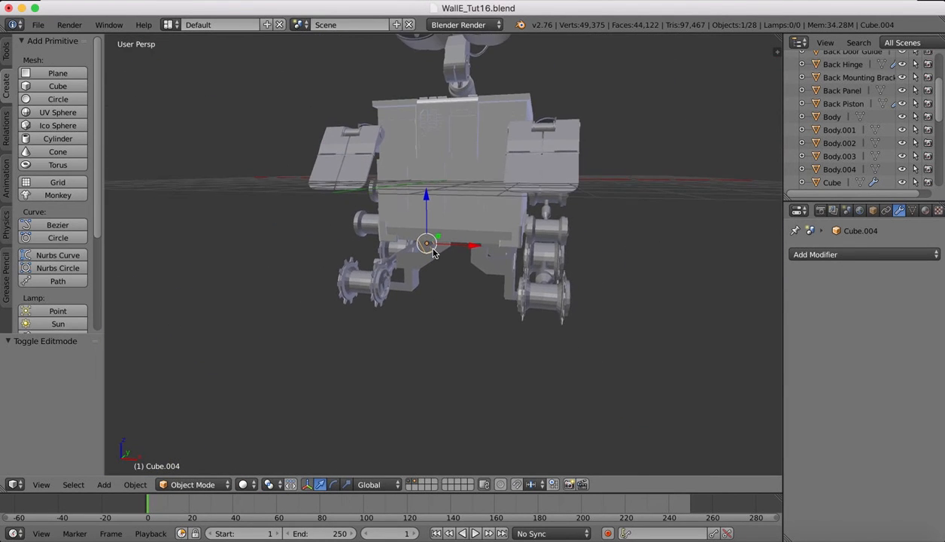
pyautogui.scroll(5, 433, 254)
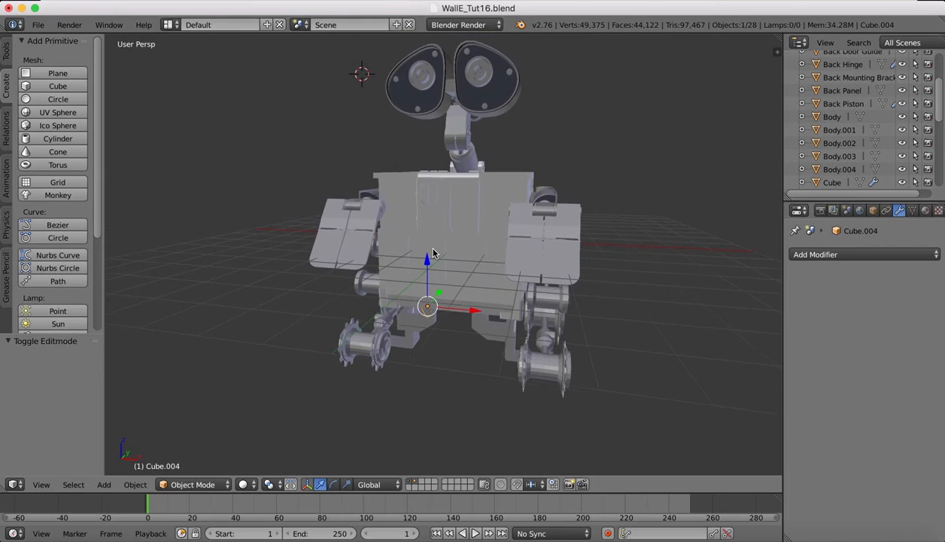
pyautogui.click(57, 139)
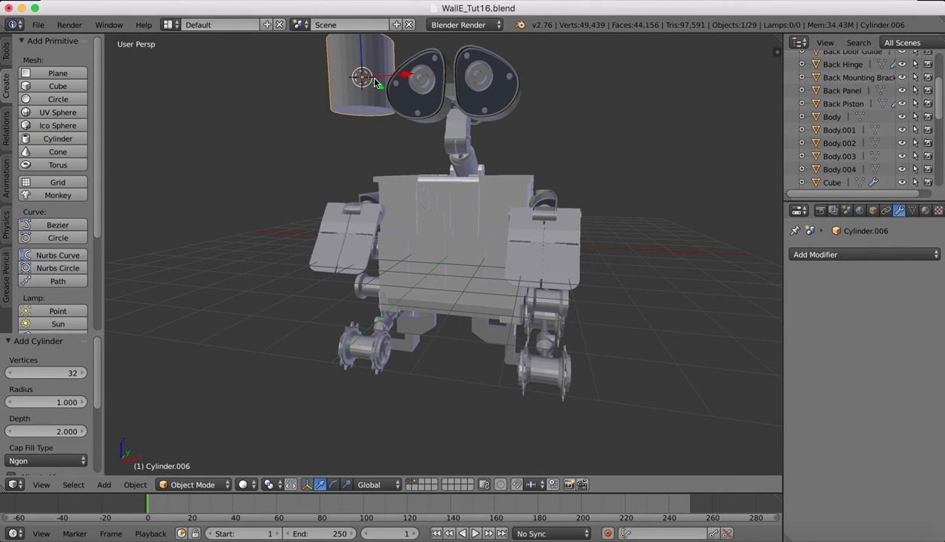
pyautogui.press('r')
pyautogui.press('y')
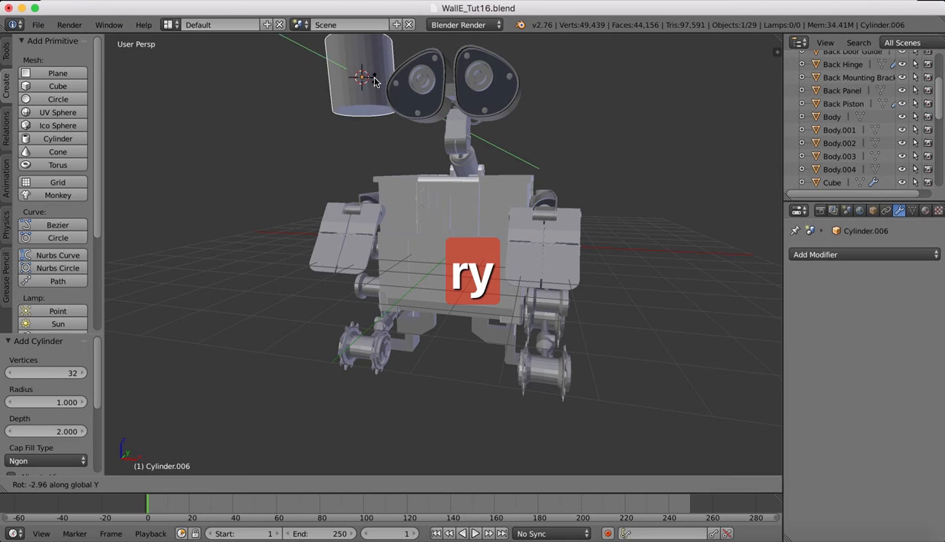
pyautogui.press('x')
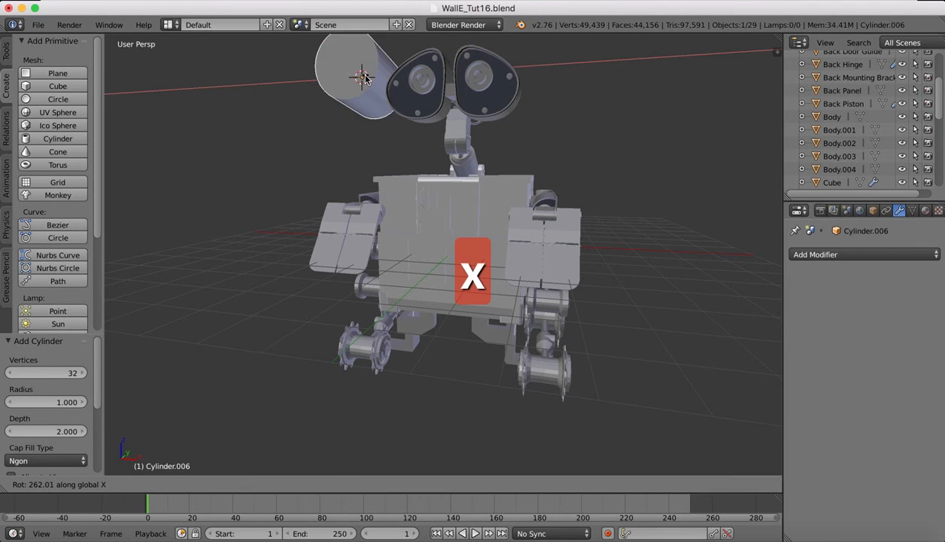
pyautogui.press('9')
pyautogui.press('0')
pyautogui.press('Return')
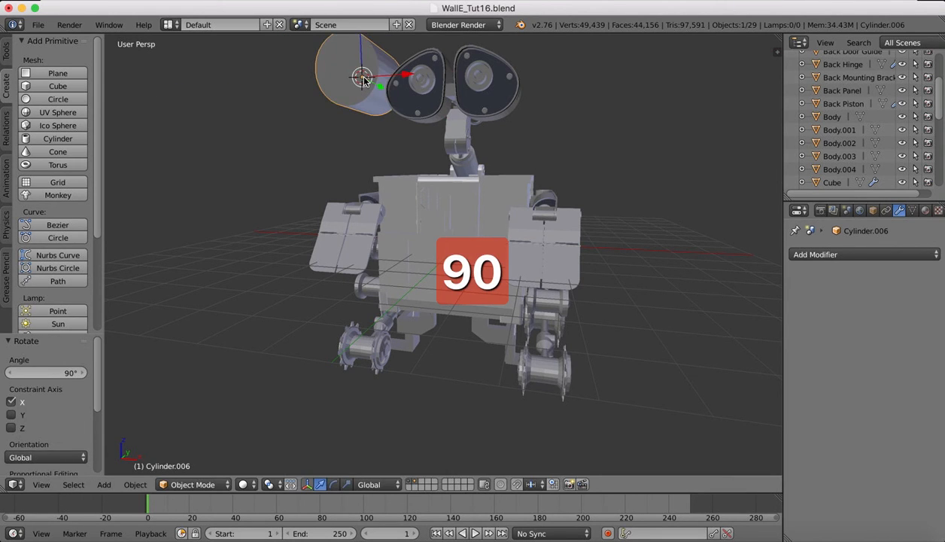
# Scale the cylinder to 0.242 and move it -8.567 along Z and 2.396 along X to below the body
pyautogui.press('s')
pyautogui.click(369, 92)
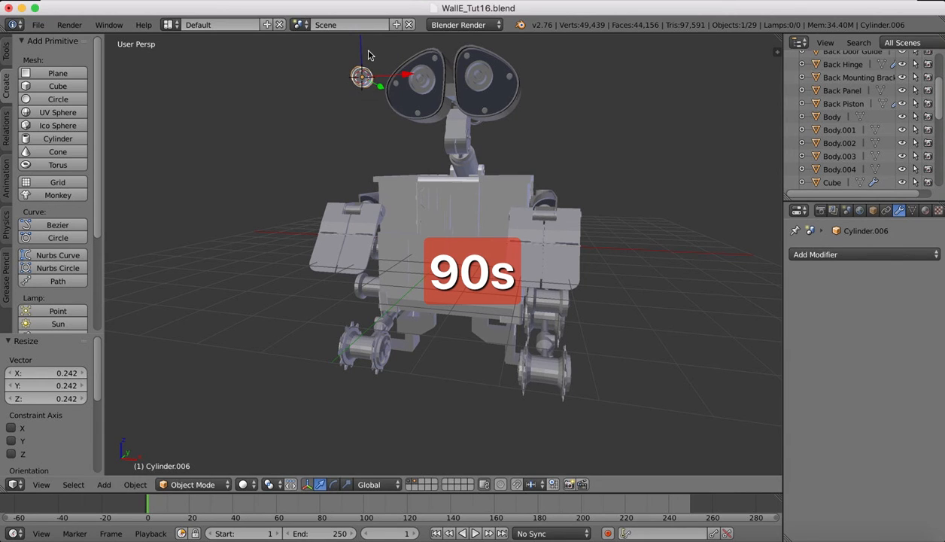
pyautogui.moveTo(362, 51); pyautogui.dragTo(376, 301)
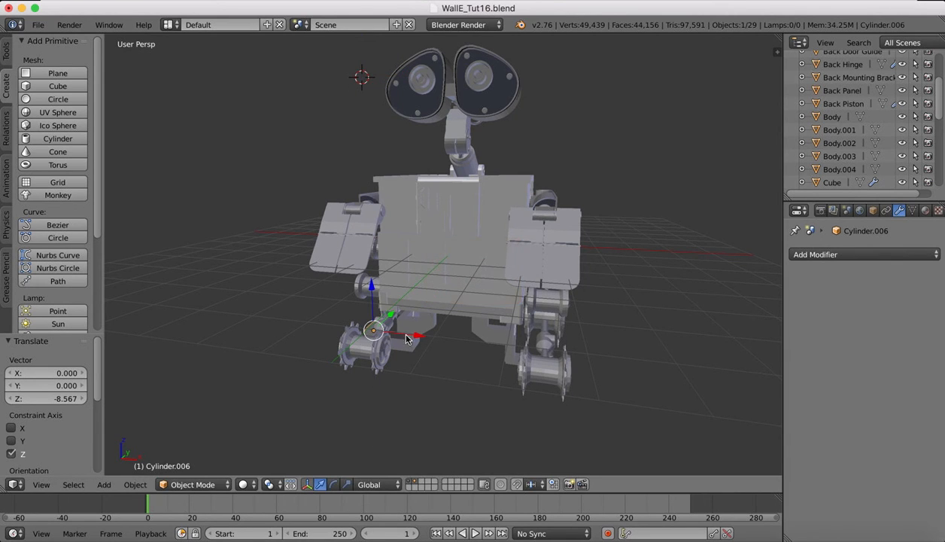
pyautogui.moveTo(415, 336); pyautogui.dragTo(477, 338)
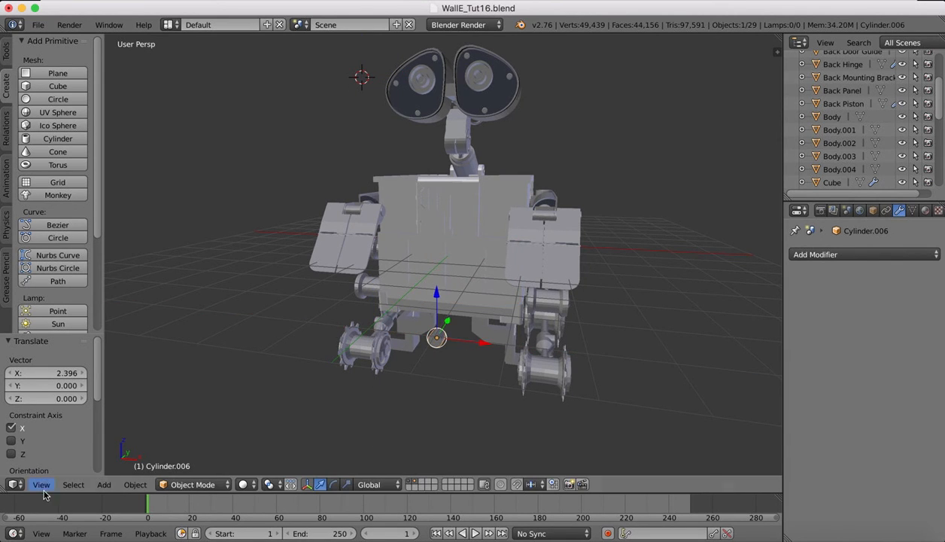
# In front view, scale the cylinder to about 0.597 and move it 1.383 along Z up to the inner end of the bracket
pyautogui.click(43, 486)
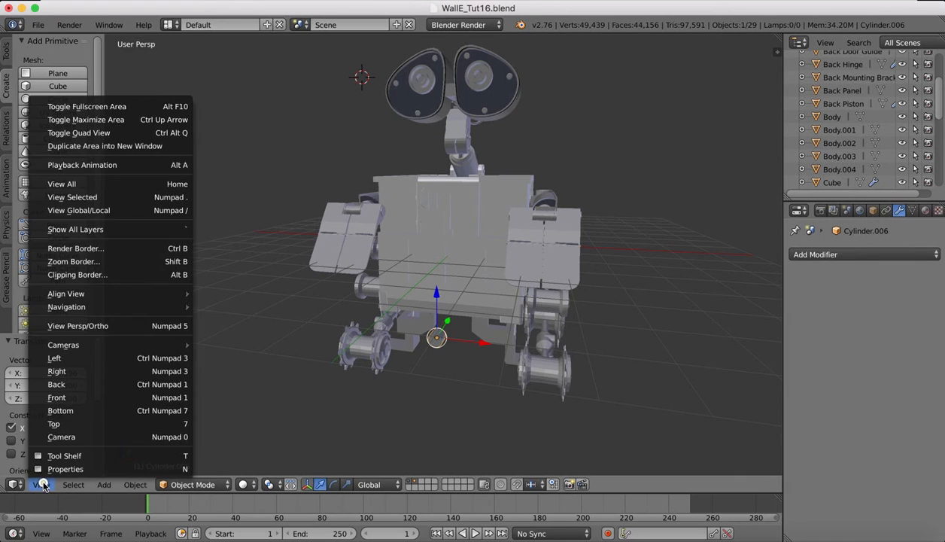
pyautogui.click(57, 398)
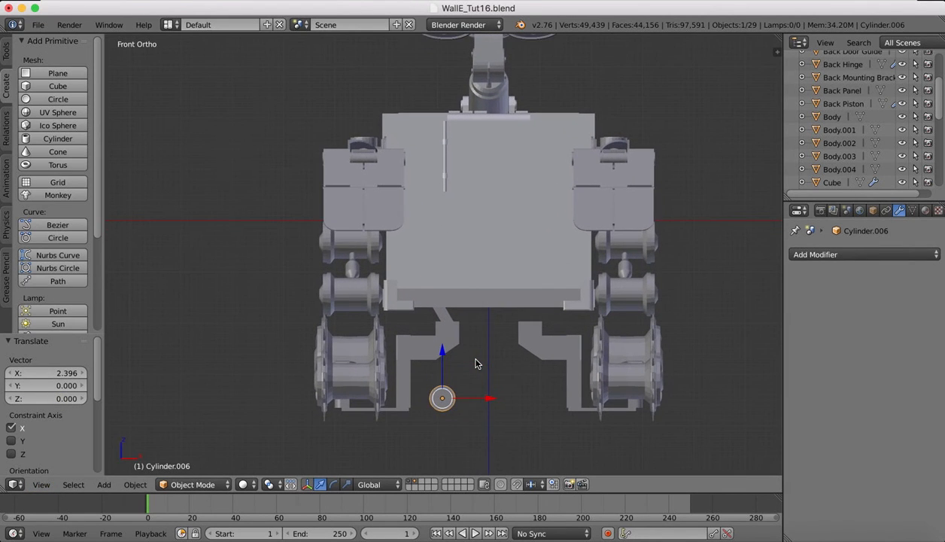
pyautogui.keyDown('shift'); pyautogui.scroll(-3, 476, 363); pyautogui.keyUp('shift')
pyautogui.press('s')
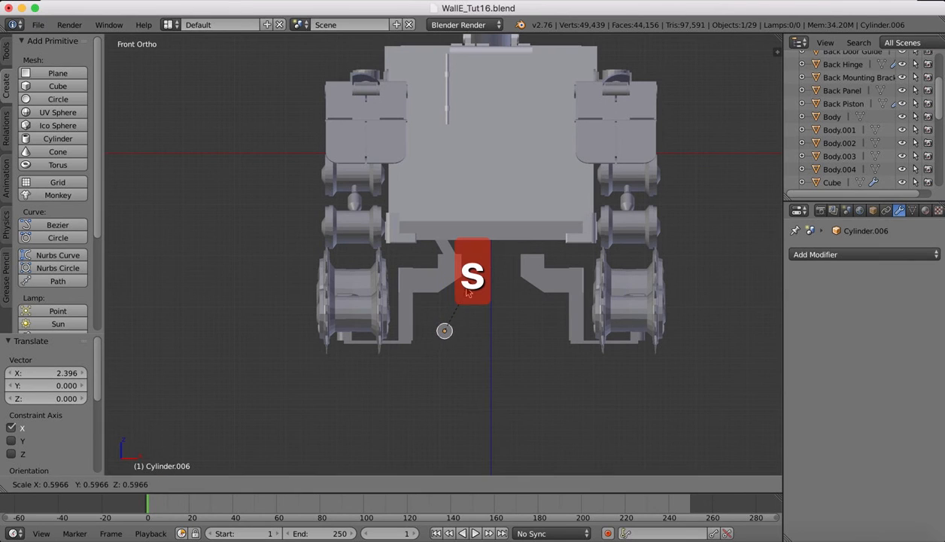
pyautogui.click(467, 293)
pyautogui.moveTo(444, 286); pyautogui.dragTo(446, 217)
pyautogui.scroll(6, 444, 264)
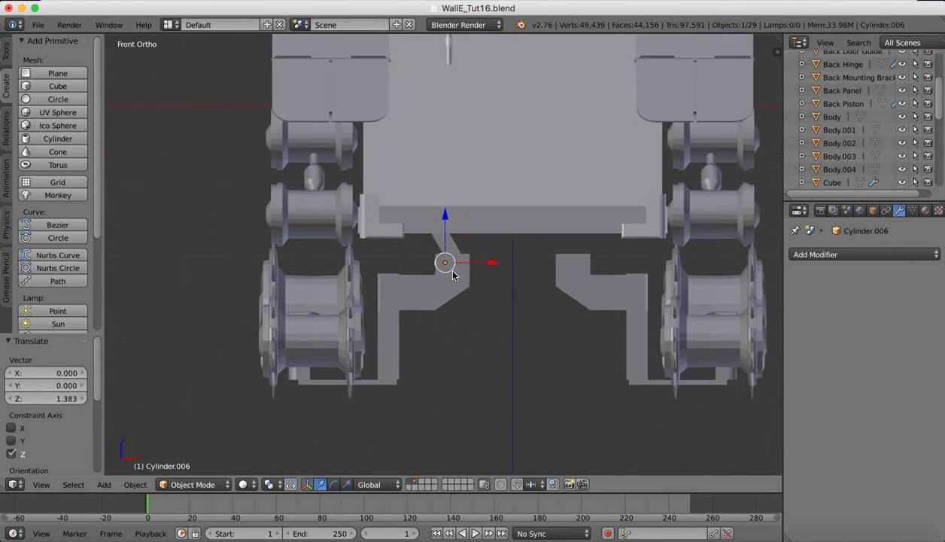
# Move the cylinder -1.385 along Y towards the front bracket and scale it to 0.832
pyautogui.moveTo(462, 269); pyautogui.dragTo(408, 278, button='middle')
pyautogui.scroll(-8, 408, 282)
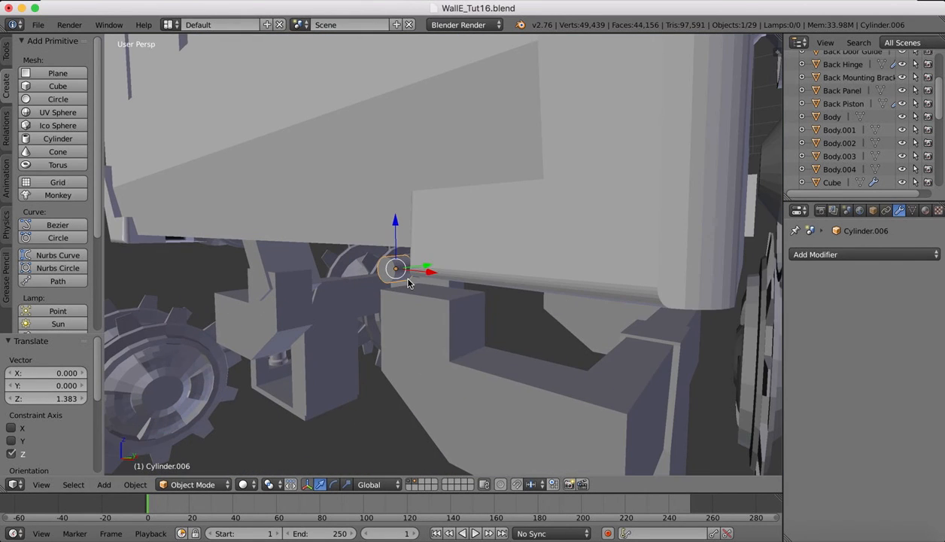
pyautogui.moveTo(427, 268); pyautogui.dragTo(278, 284)
pyautogui.press('KP_Decimal')
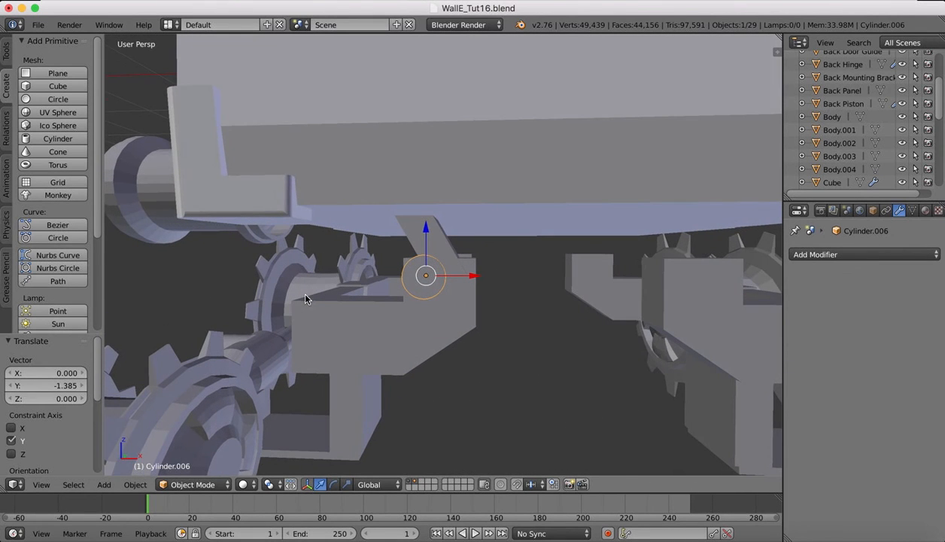
pyautogui.press('s')
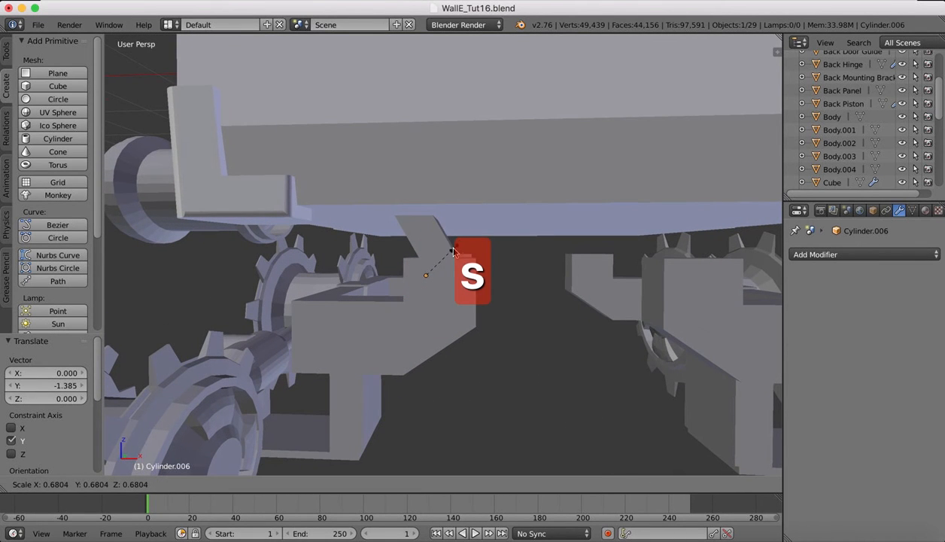
pyautogui.click(461, 245)
# Move the cylinder -0.237 along Y, scale it to about 0.619, and shift it 0.121 back along Y
pyautogui.moveTo(462, 245); pyautogui.dragTo(408, 280, button='middle')
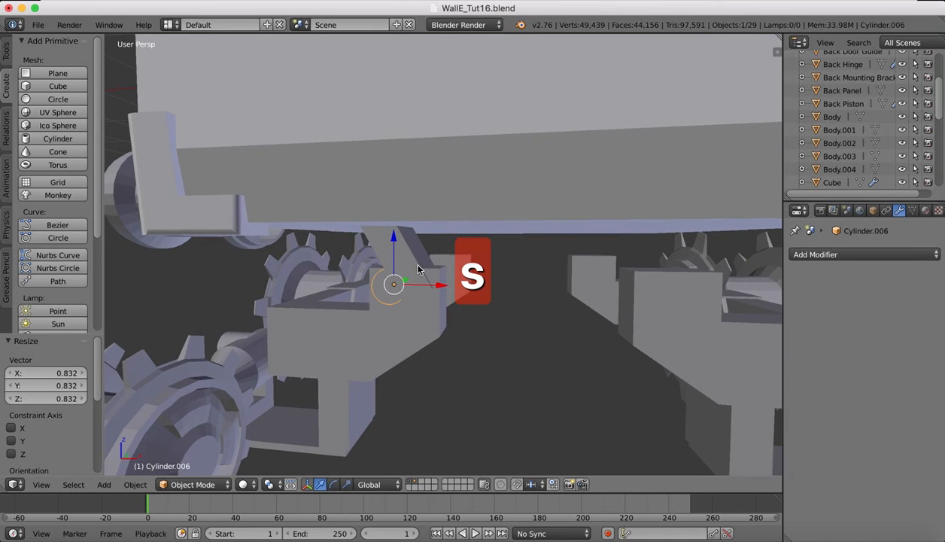
pyautogui.moveTo(407, 281); pyautogui.dragTo(398, 291)
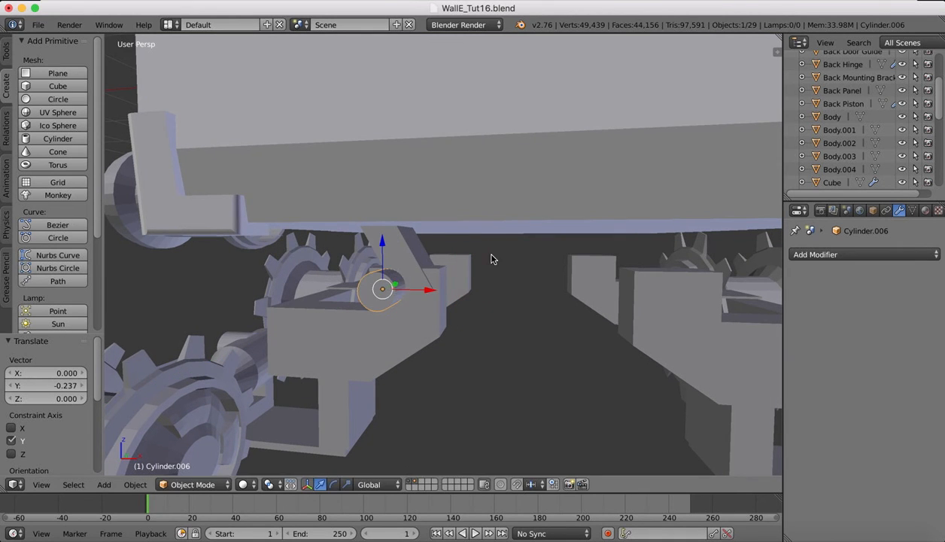
pyautogui.press('s')
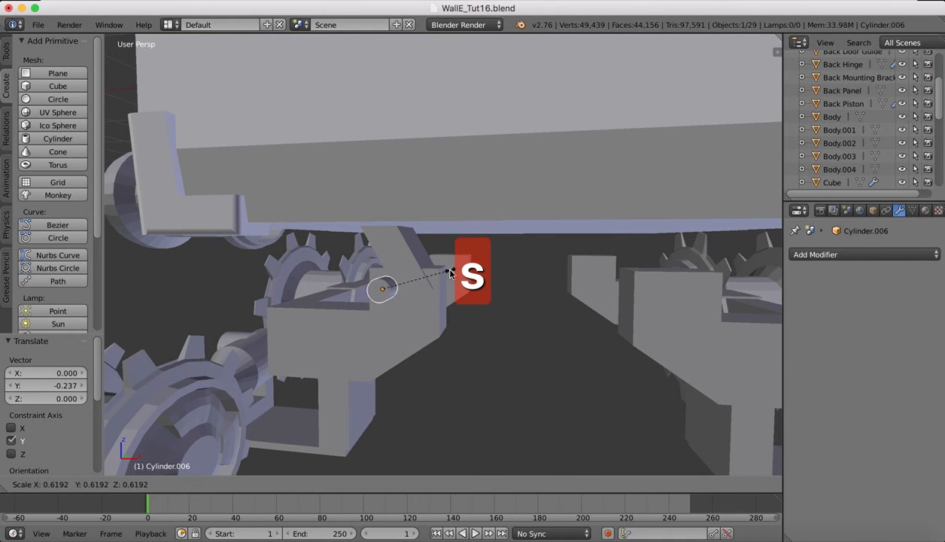
pyautogui.click(450, 271)
pyautogui.moveTo(428, 293)
pyautogui.mouseDown()
pyautogui.moveTo(452, 294)
pyautogui.moveTo(422, 285)
pyautogui.mouseUp()
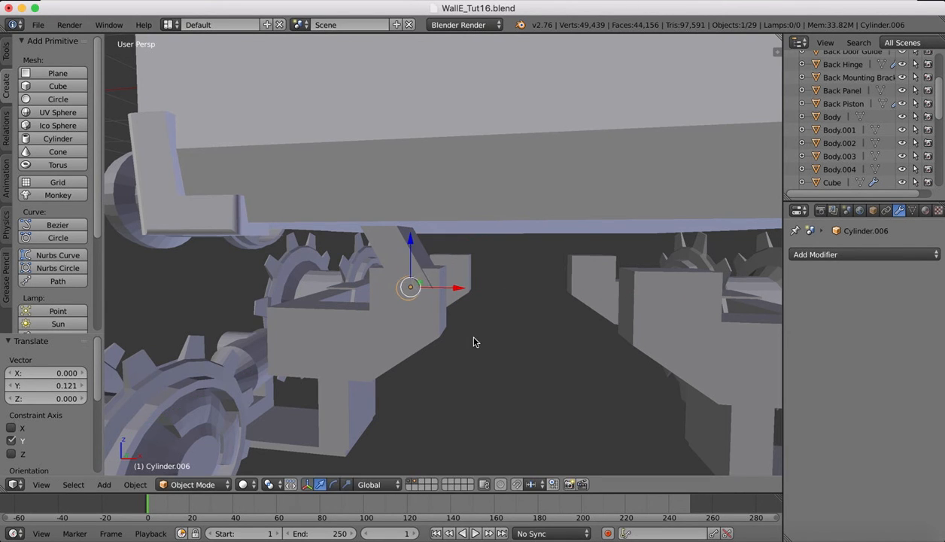
# Stretch the cylinder by 2.260 along Y and move it 0.130 along Y through the bracket
pyautogui.hscroll(5, 473, 341)
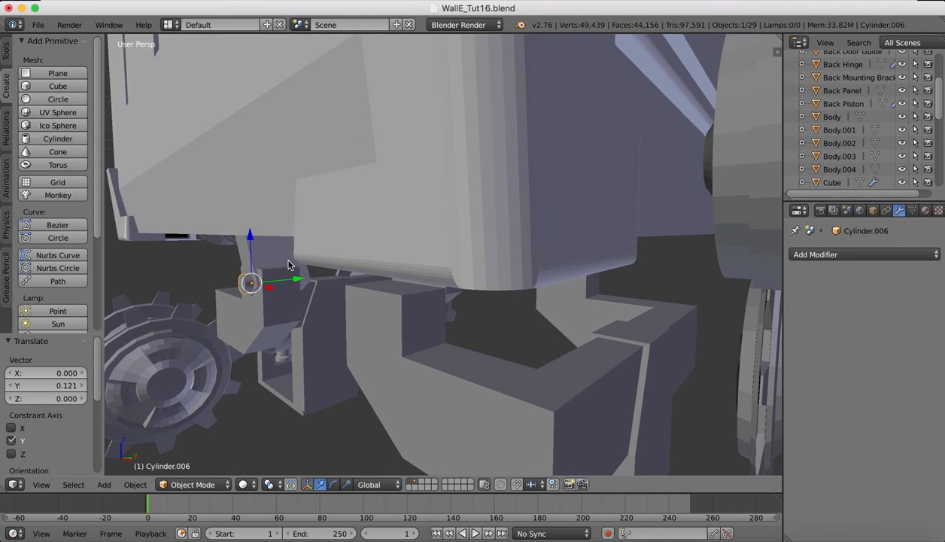
pyautogui.press('s')
pyautogui.press('y')
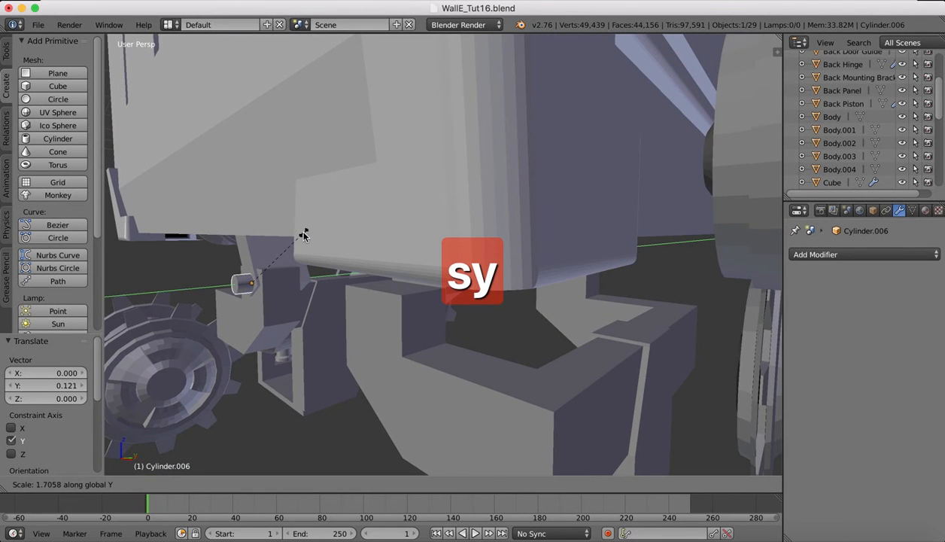
pyautogui.click(314, 211)
pyautogui.press('g')
pyautogui.press('y')
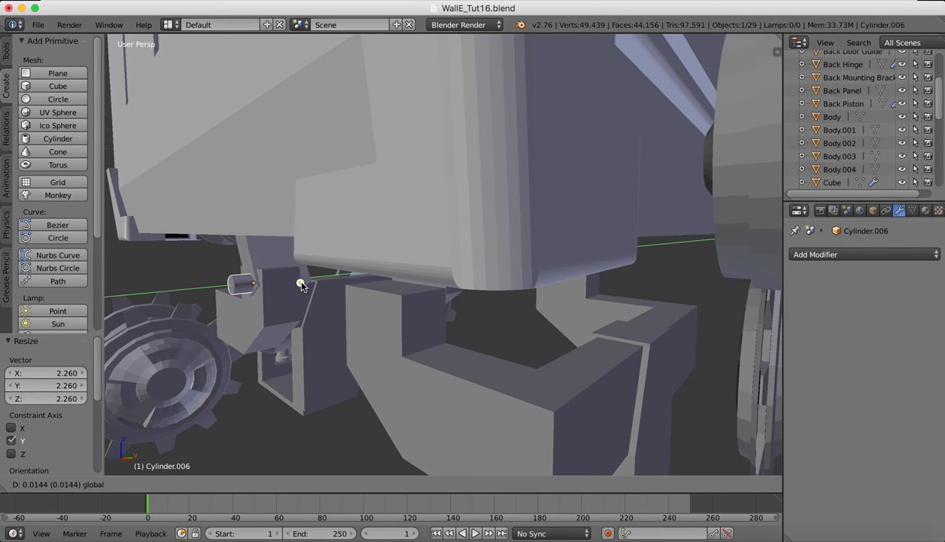
pyautogui.moveTo(313, 280); pyautogui.dragTo(313, 280)
# Select the angled mounting block, narrow it slightly along Y, and move it -0.053 along Y
pyautogui.hscroll(10, 341, 275)
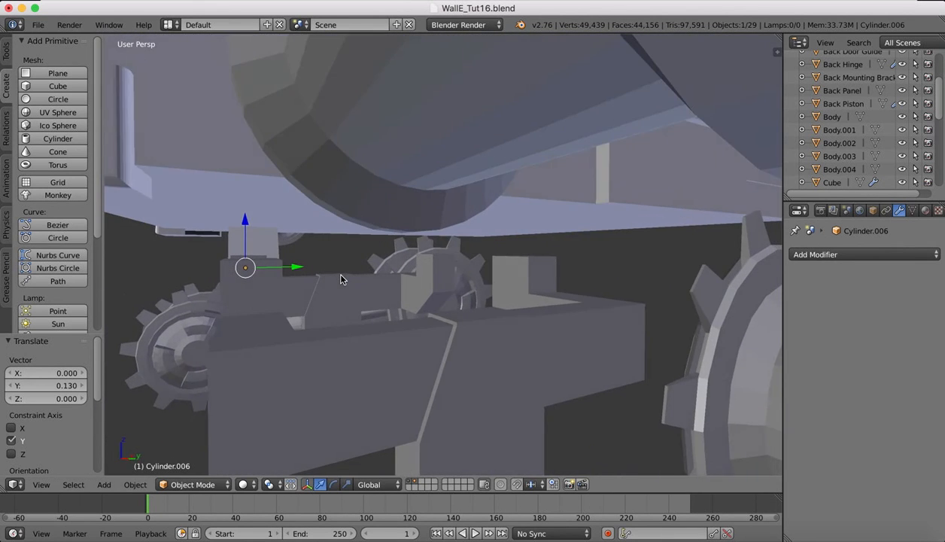
pyautogui.hscroll(10, 341, 279)
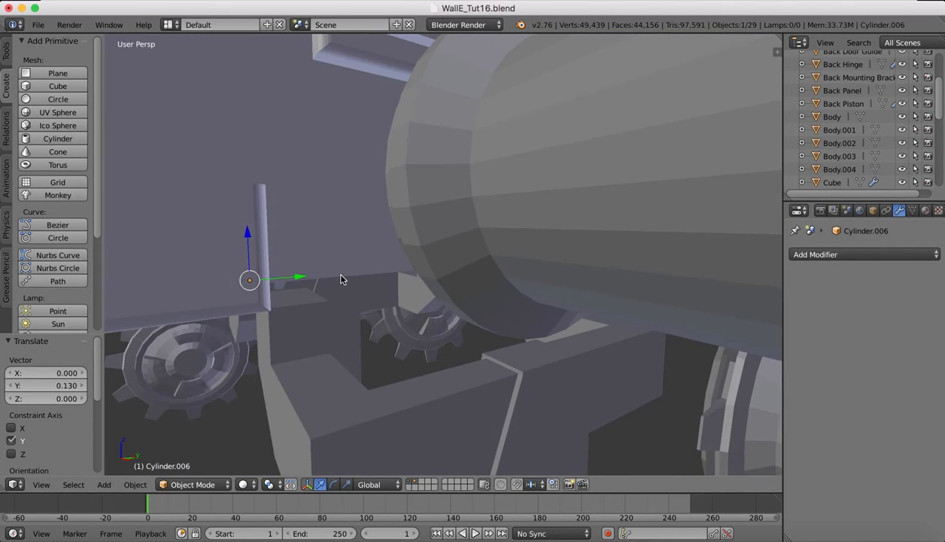
pyautogui.hscroll(10, 341, 280)
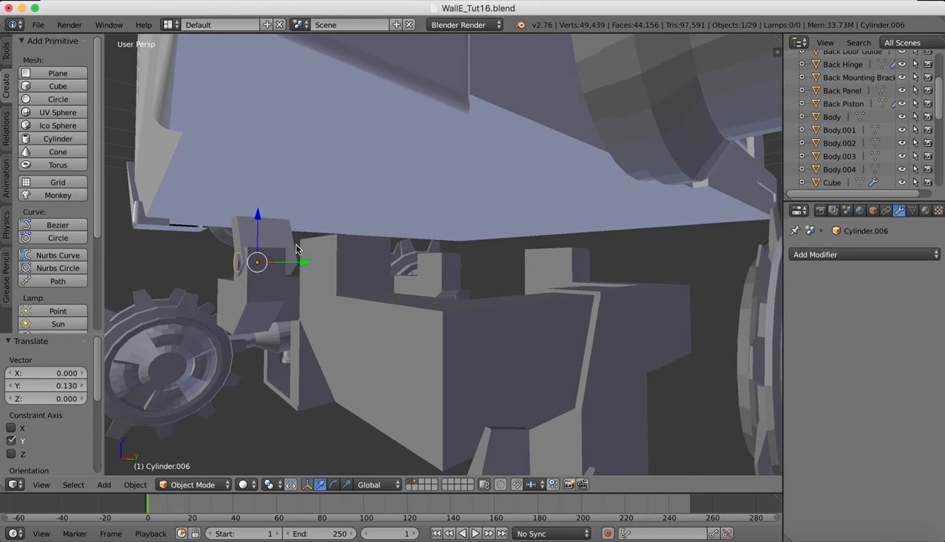
pyautogui.rightClick(242, 230)
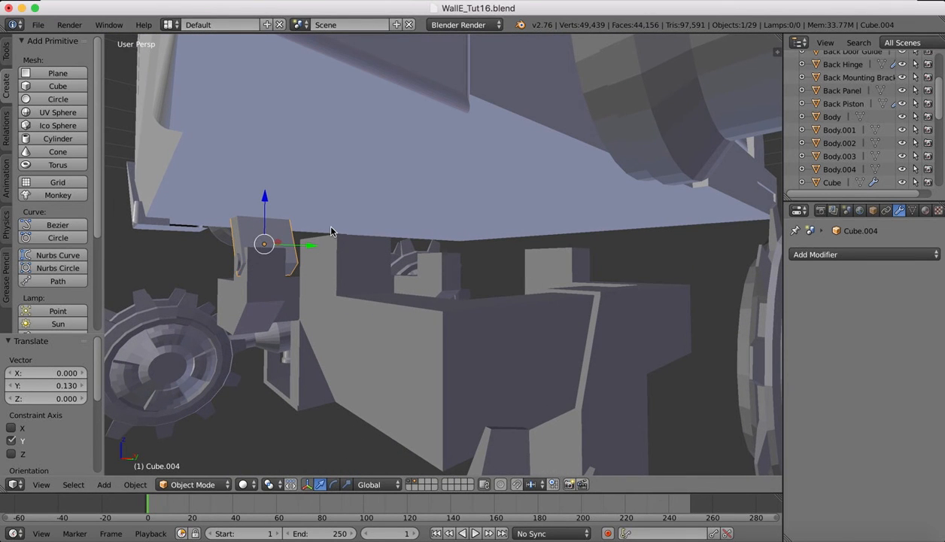
pyautogui.press('s')
pyautogui.press('y')
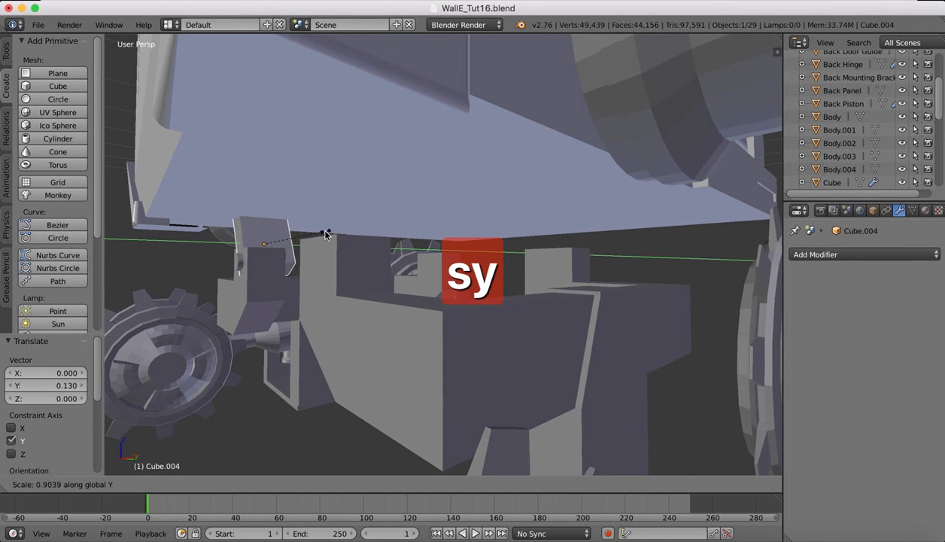
pyautogui.click(320, 236)
pyautogui.moveTo(305, 247); pyautogui.dragTo(298, 247)
pyautogui.moveTo(297, 246); pyautogui.dragTo(305, 240, button='middle')
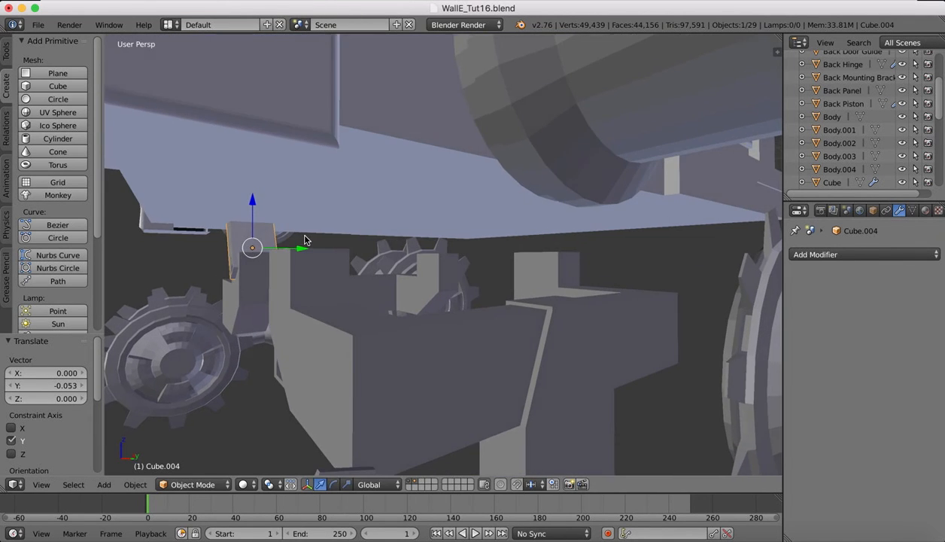
# Examine from the front and side how the angled block and cylinder sit in the bracket
pyautogui.scroll(5, 305, 240)
pyautogui.scroll(-5, 305, 240)
pyautogui.hscroll(5, 305, 240)
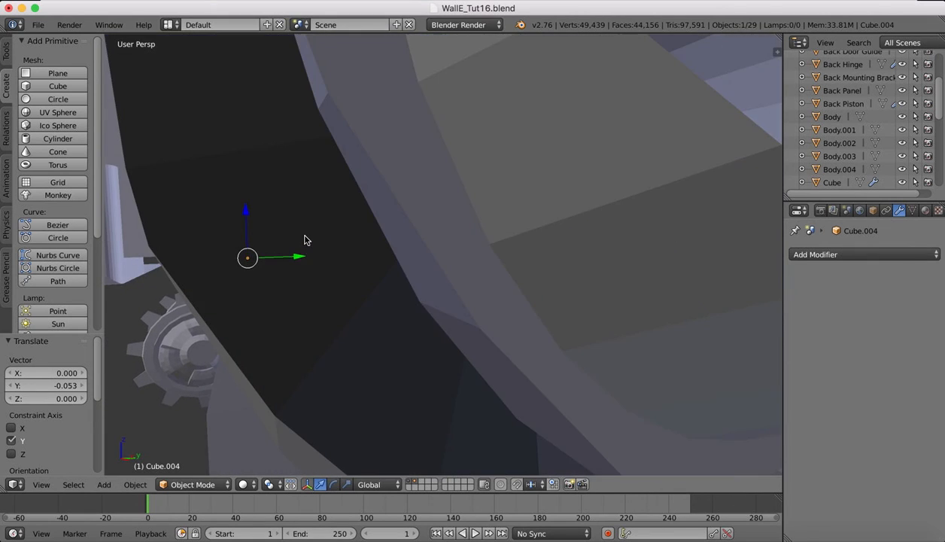
pyautogui.hscroll(-5, 305, 240)
pyautogui.hscroll(-10, 305, 240)
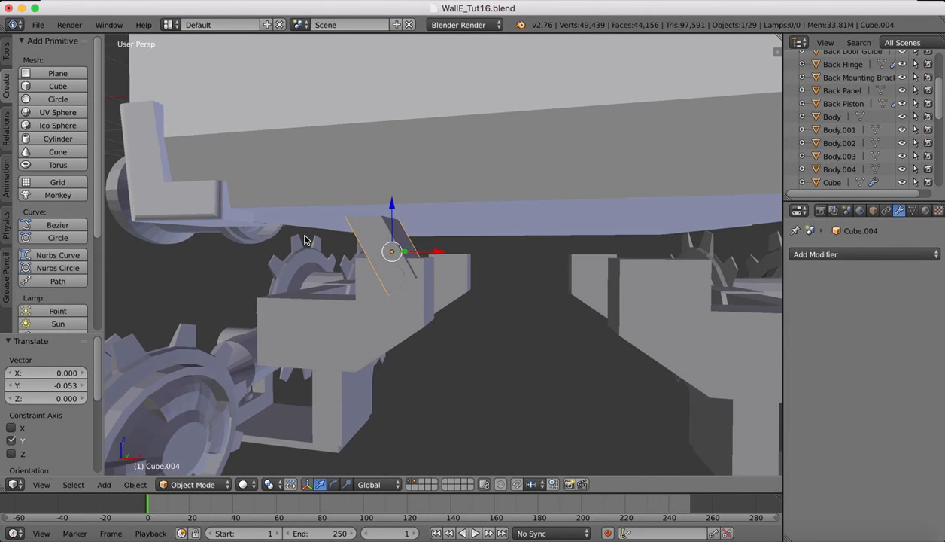
pyautogui.hscroll(5, 305, 241)
pyautogui.hscroll(-5, 305, 240)
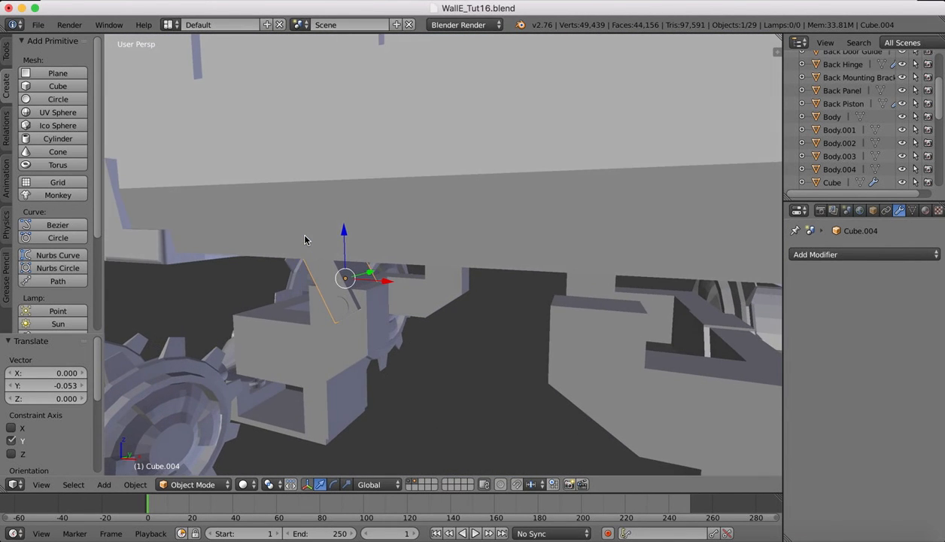
pyautogui.hscroll(3, 305, 241)
pyautogui.hscroll(10, 305, 240)
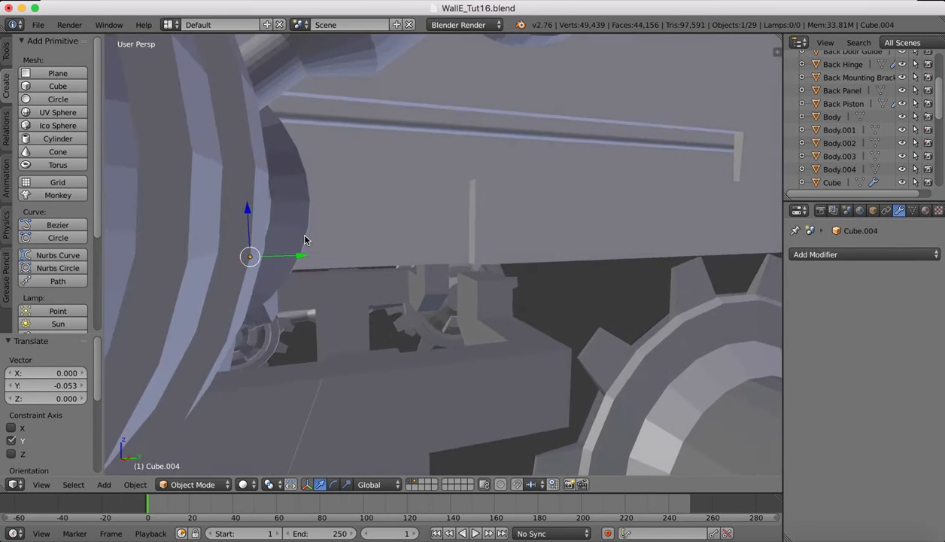
pyautogui.hscroll(-8, 305, 240)
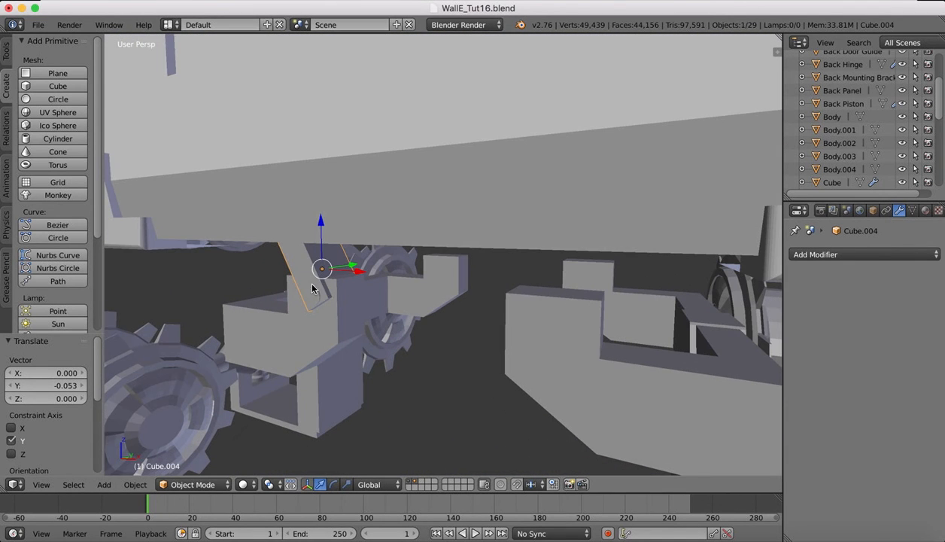
# Select the cylinder and move it -0.012 along Y and 0.033 along Z on the bracket face
pyautogui.rightClick(308, 298)
pyautogui.moveTo(359, 287); pyautogui.dragTo(358, 288)
pyautogui.scroll(6, 307, 303)
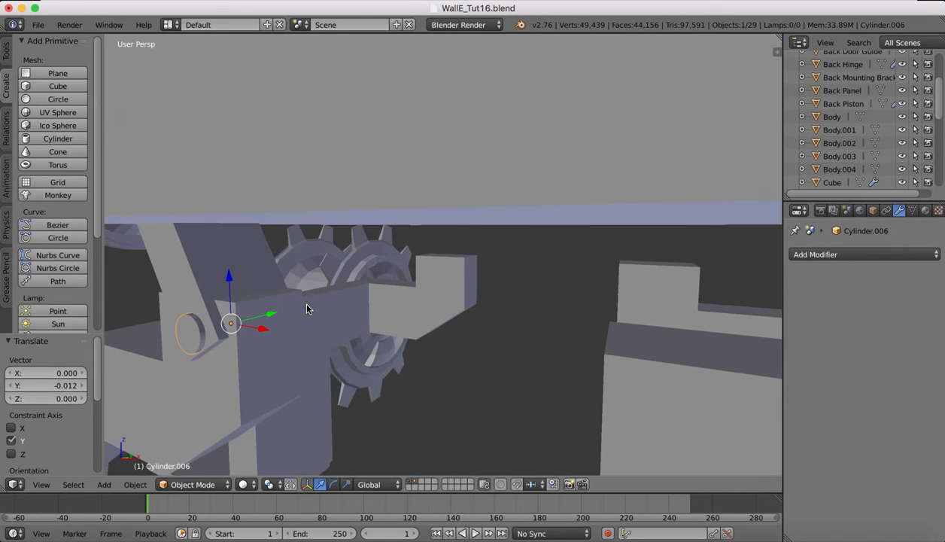
pyautogui.keyDown('shift'); pyautogui.hscroll(-10, 307, 304); pyautogui.keyUp('shift')
pyautogui.hscroll(-15, 307, 308)
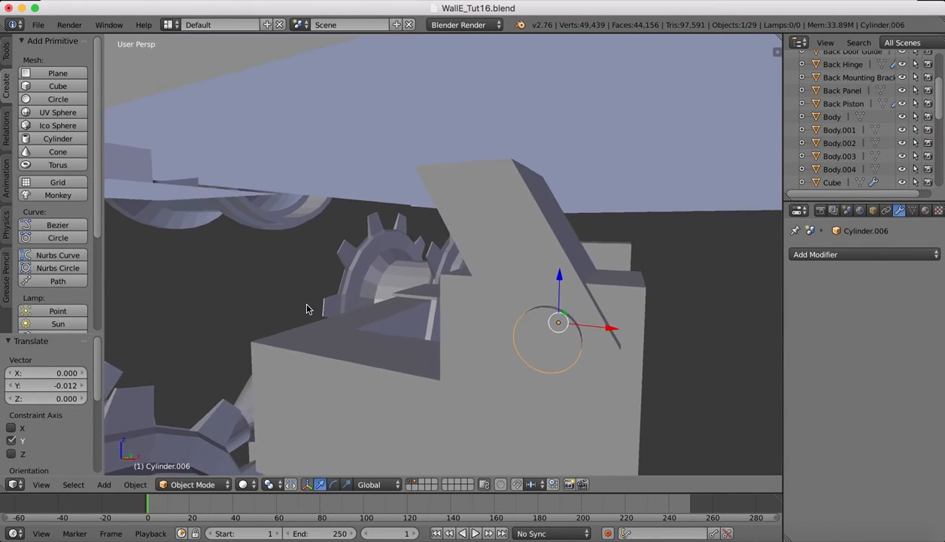
pyautogui.hscroll(-5, 307, 309)
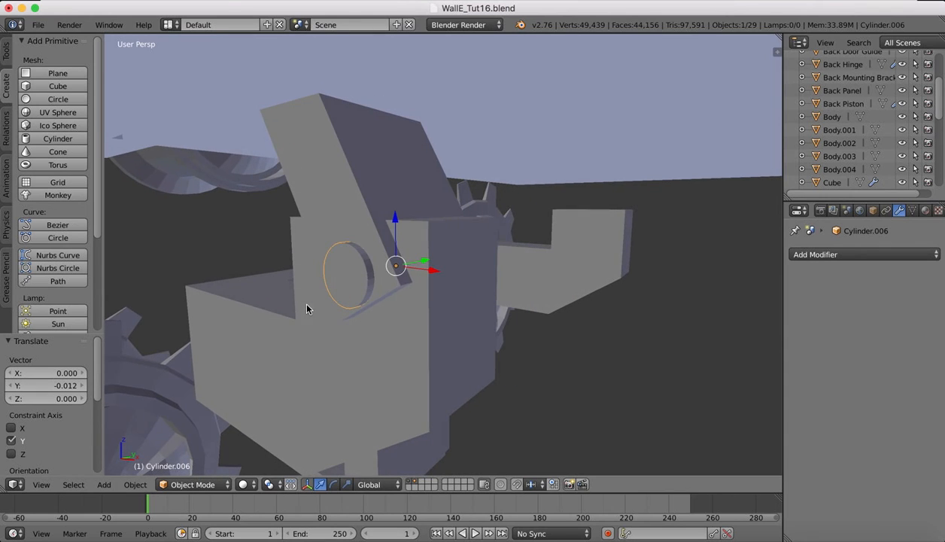
pyautogui.moveTo(397, 218); pyautogui.dragTo(396, 207)
# In Edit Mode, extrude the cylinder's front face by -0.007 along Y and scale the new face to 0.879
pyautogui.hscroll(-10, 429, 271)
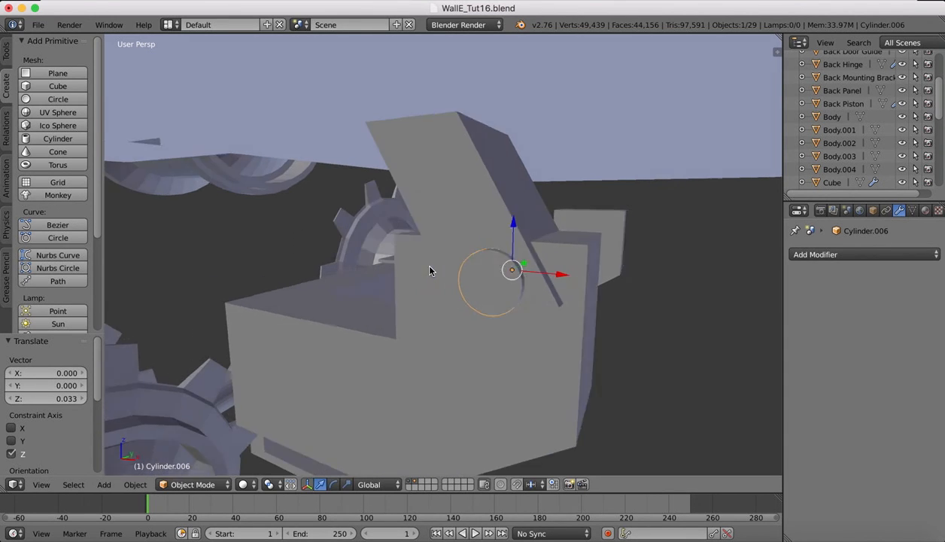
pyautogui.hscroll(-10, 430, 271)
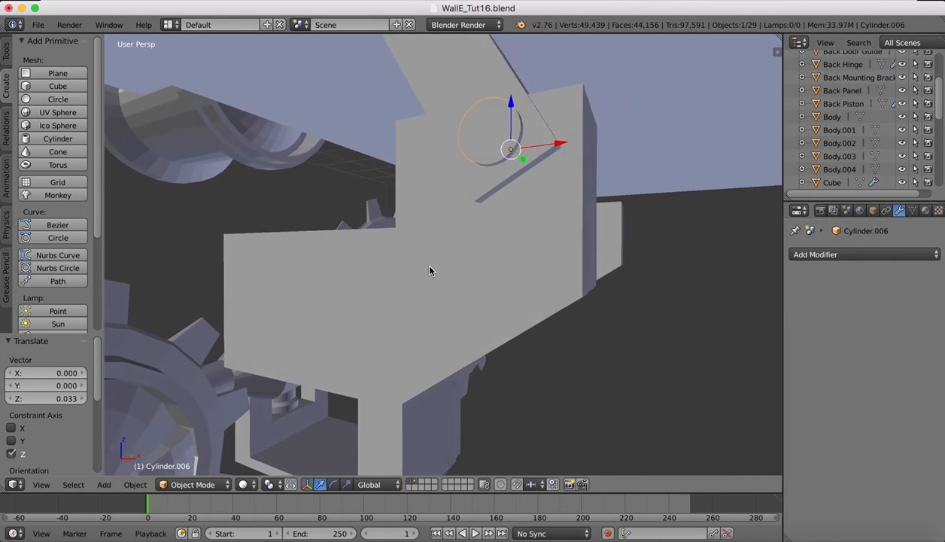
pyautogui.click(182, 485)
pyautogui.click(189, 454)
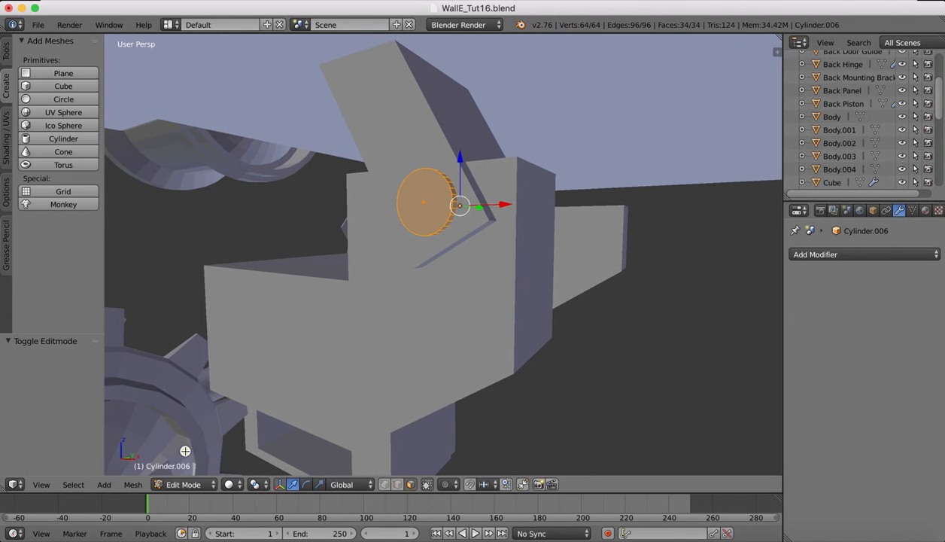
pyautogui.rightClick(428, 194)
pyautogui.press('e')
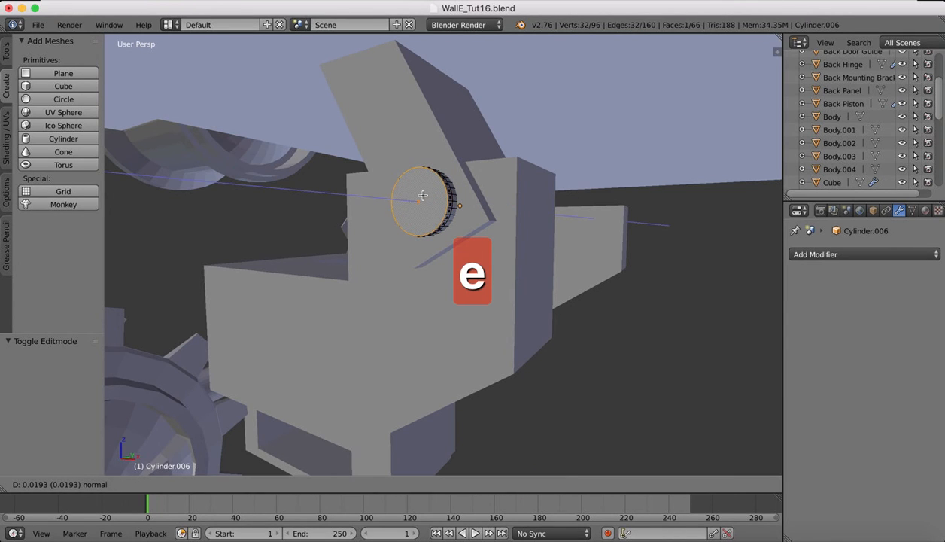
pyautogui.click(426, 195)
pyautogui.press('s')
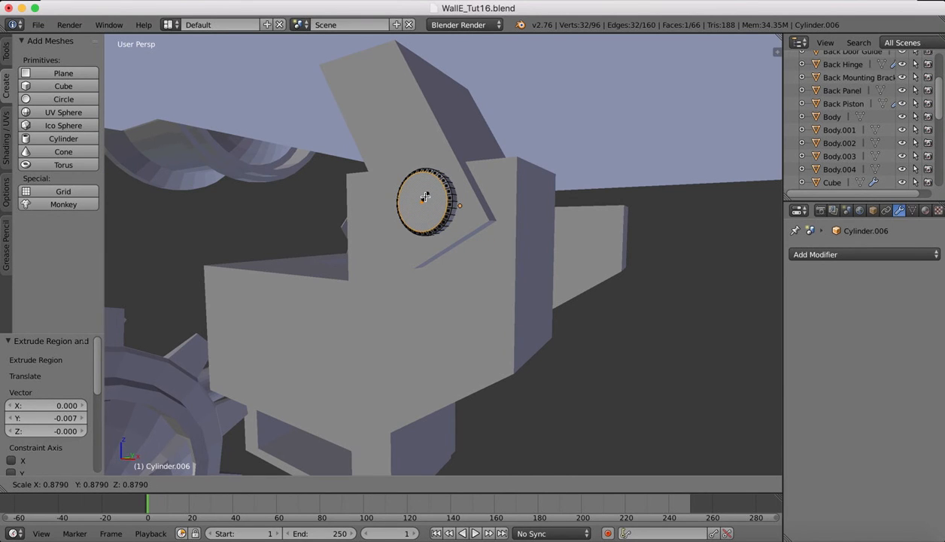
pyautogui.click(426, 197)
# Inset the cylinder's front face by extruding in place and scaling to 0.774, then recess it 0.012 along Y and return to Object Mode
pyautogui.press('e')
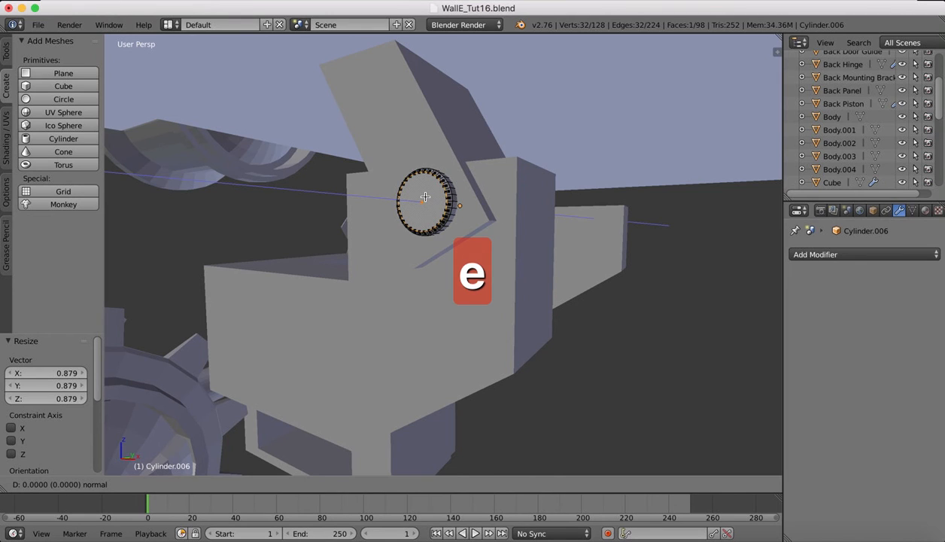
pyautogui.click(425, 196)
pyautogui.press('s')
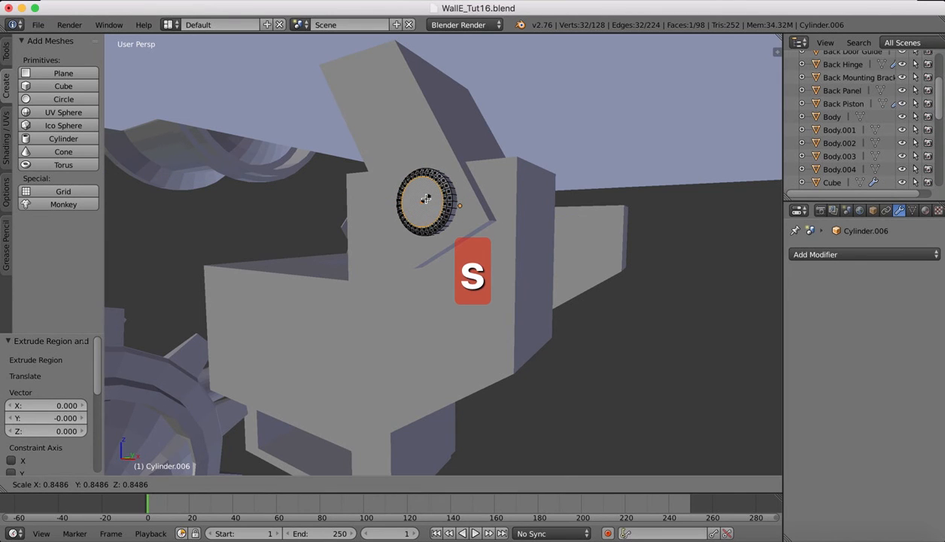
pyautogui.click(425, 197)
pyautogui.press('e')
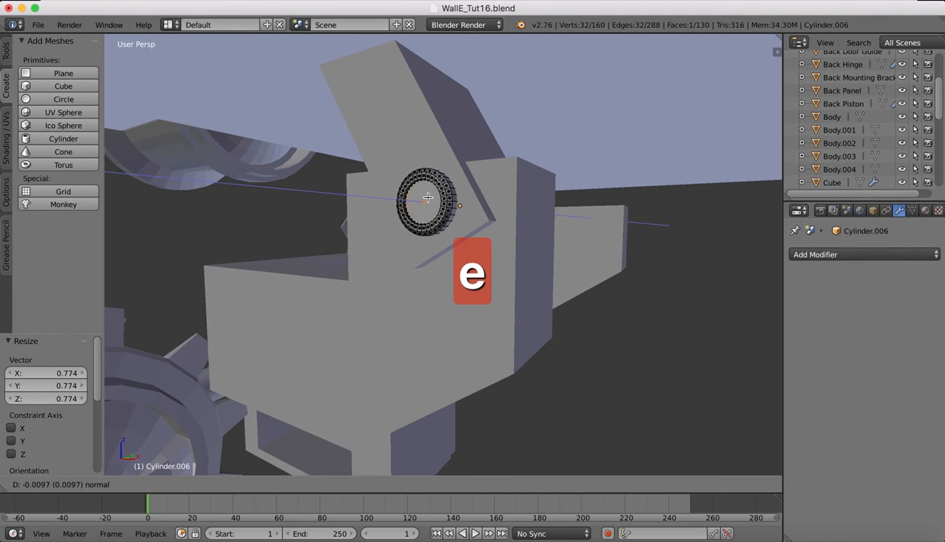
pyautogui.click(428, 197)
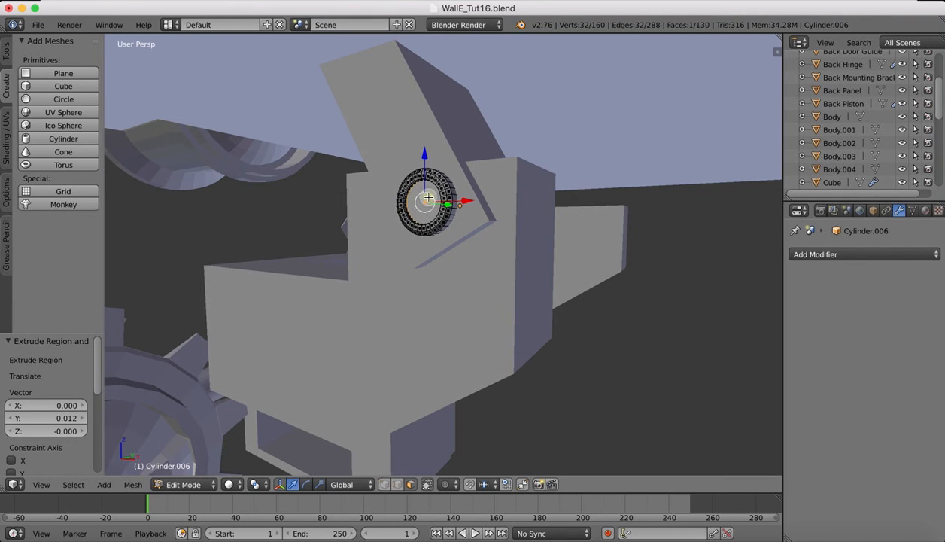
pyautogui.click(184, 484)
pyautogui.click(186, 476)
# Add the angled mounting block to the selection and join the detailed pivot cylinder into it as one object
pyautogui.hscroll(-5, 435, 197)
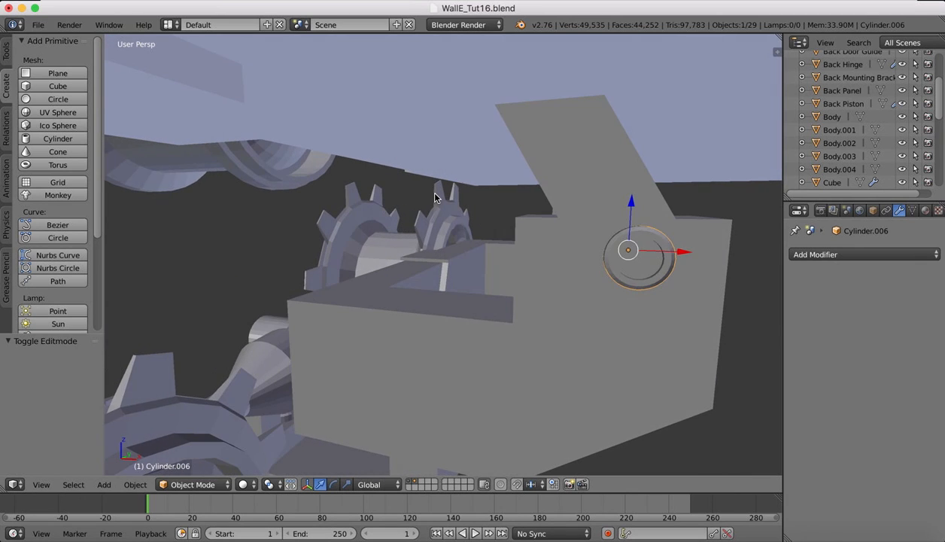
pyautogui.hscroll(-10, 435, 198)
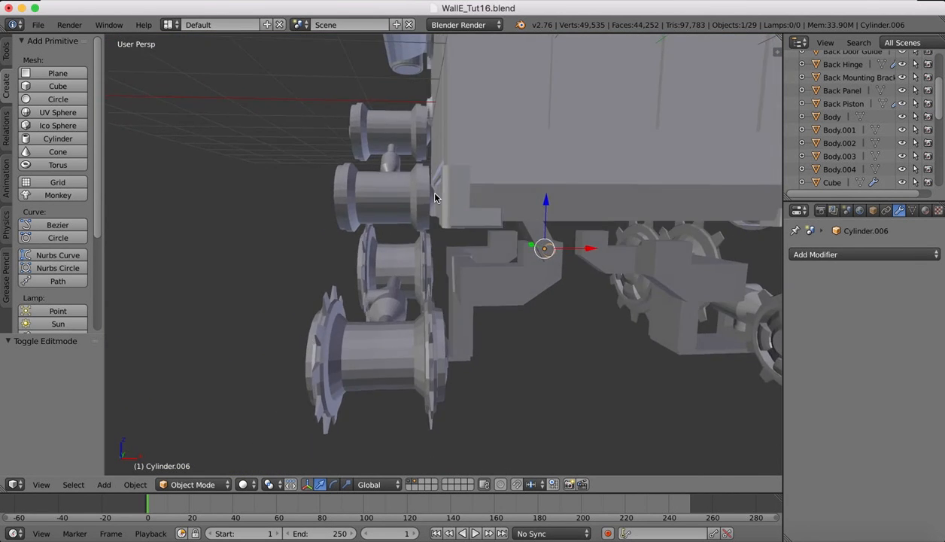
pyautogui.hscroll(-5, 435, 198)
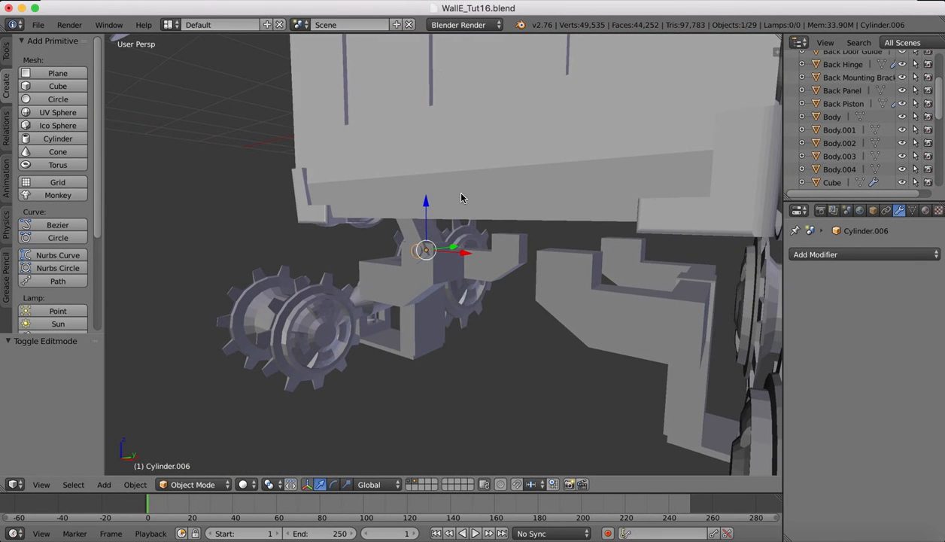
pyautogui.rightClick(411, 231)
pyautogui.click(135, 484)
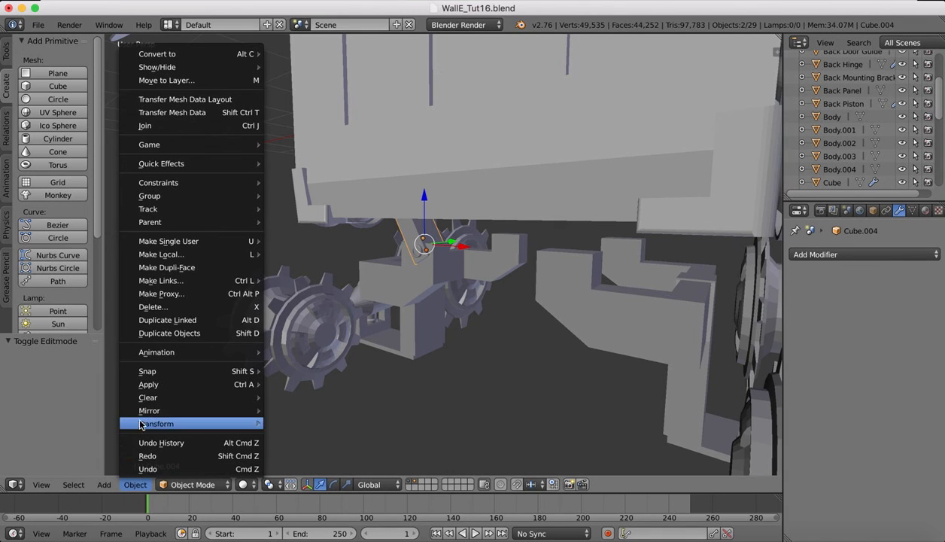
pyautogui.click(148, 127)
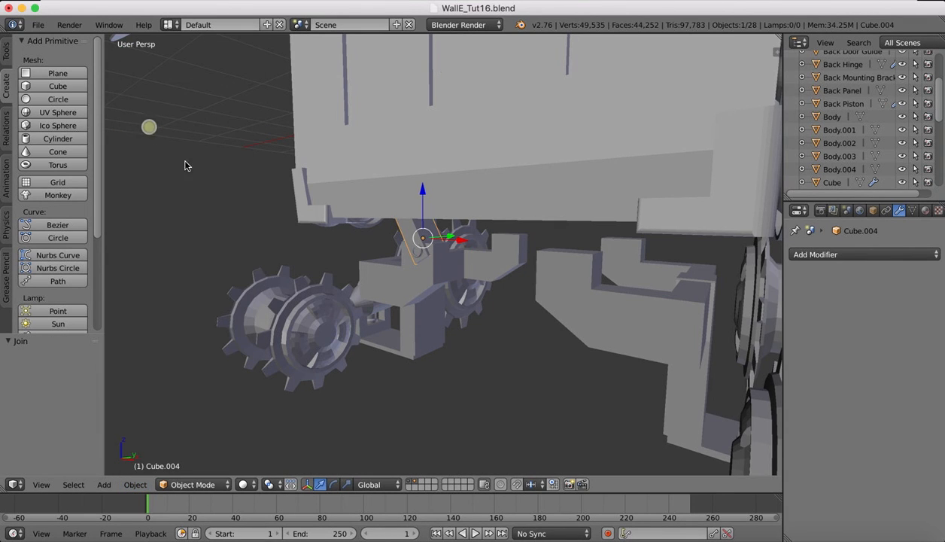
# Add a Mirror modifier to the joined block with Cube.003 as mirror object, using only the Y axis
pyautogui.click(847, 256)
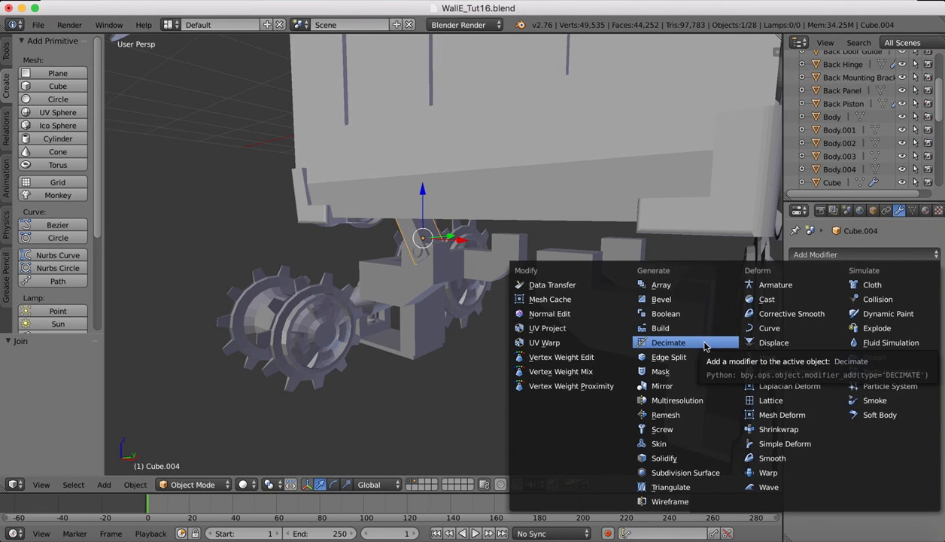
pyautogui.click(662, 385)
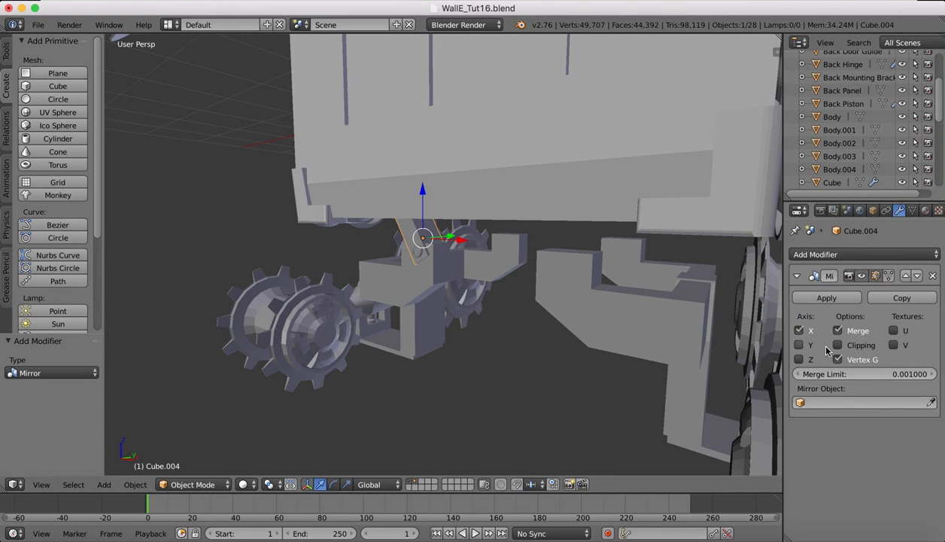
pyautogui.click(931, 403)
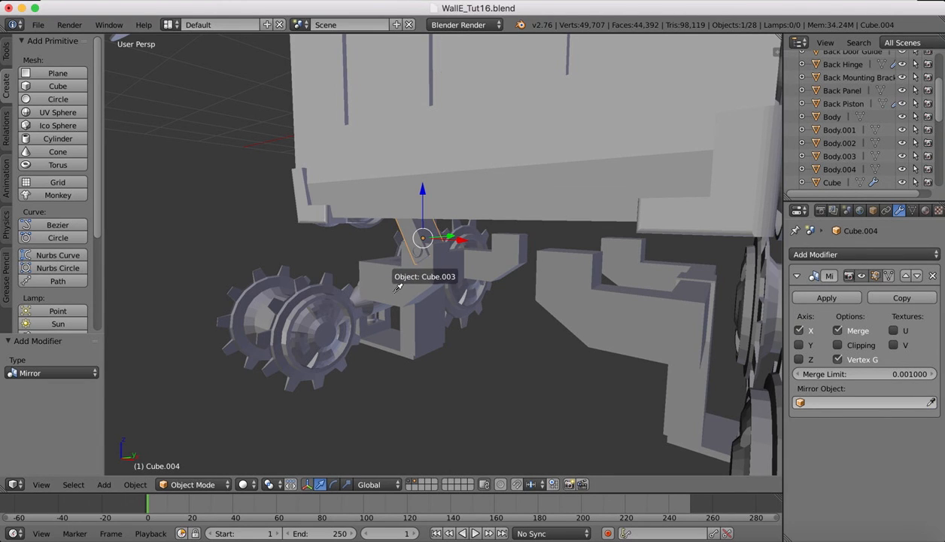
pyautogui.click(399, 288)
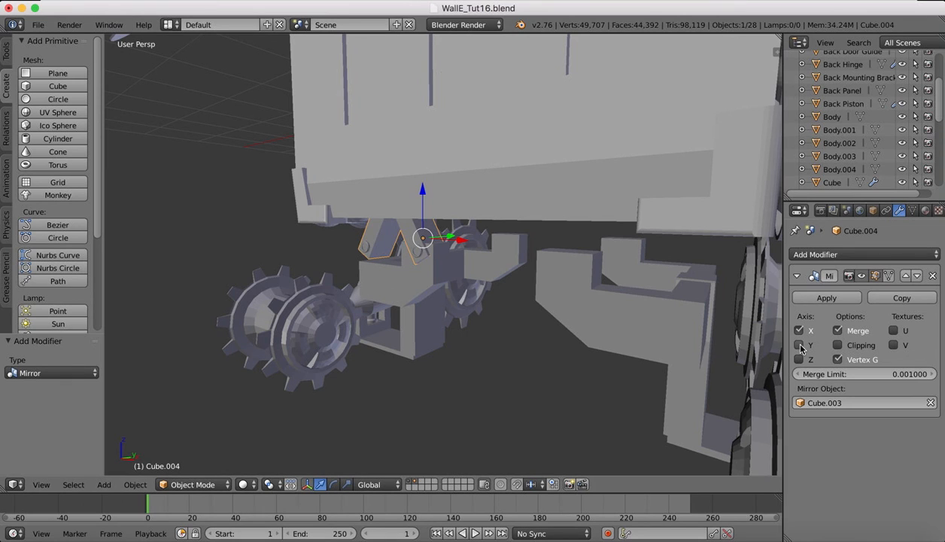
pyautogui.click(799, 331)
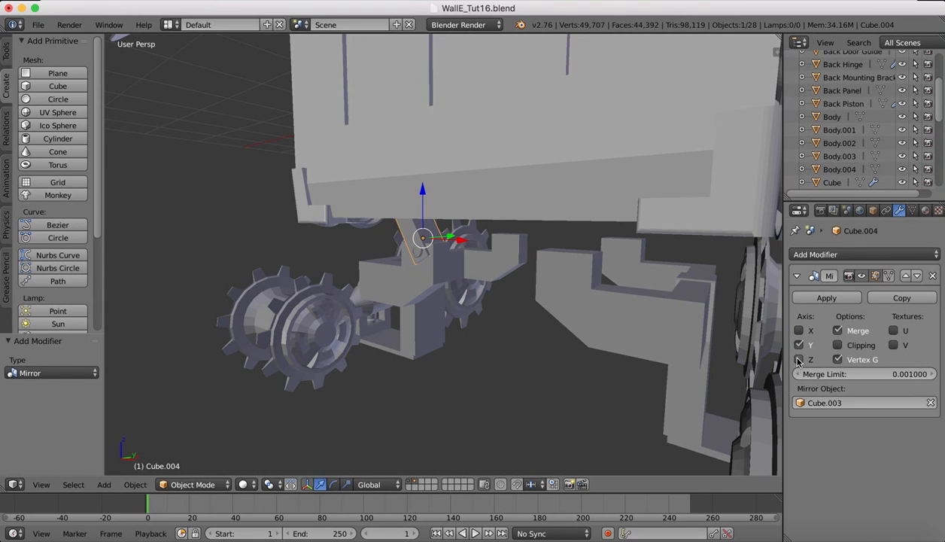
pyautogui.click(798, 360)
pyautogui.click(799, 360)
pyautogui.click(798, 346)
# Move the mirrored block -0.873 along Y to spread the two copies apart
pyautogui.moveTo(464, 237); pyautogui.dragTo(483, 236, button='middle')
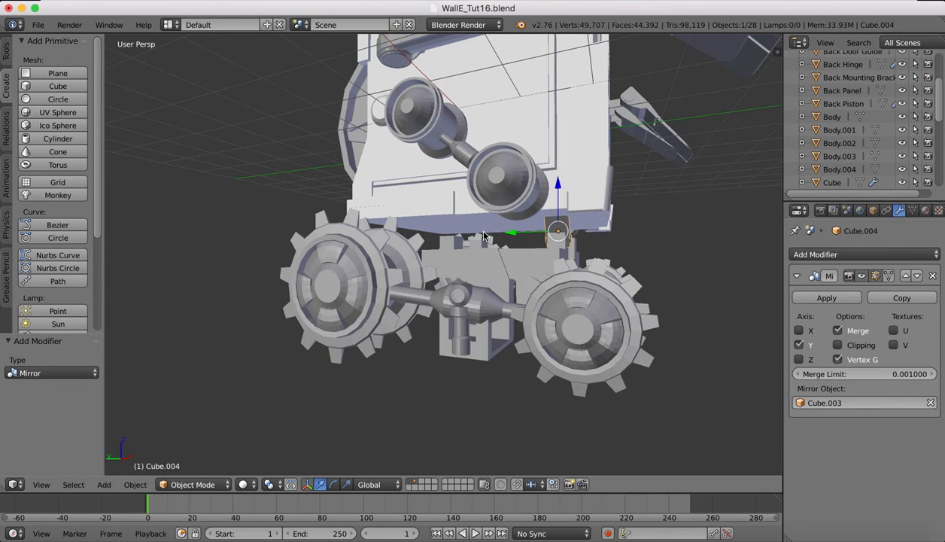
pyautogui.moveTo(511, 236); pyautogui.dragTo(568, 233)
pyautogui.moveTo(572, 160); pyautogui.dragTo(574, 141, button='middle')
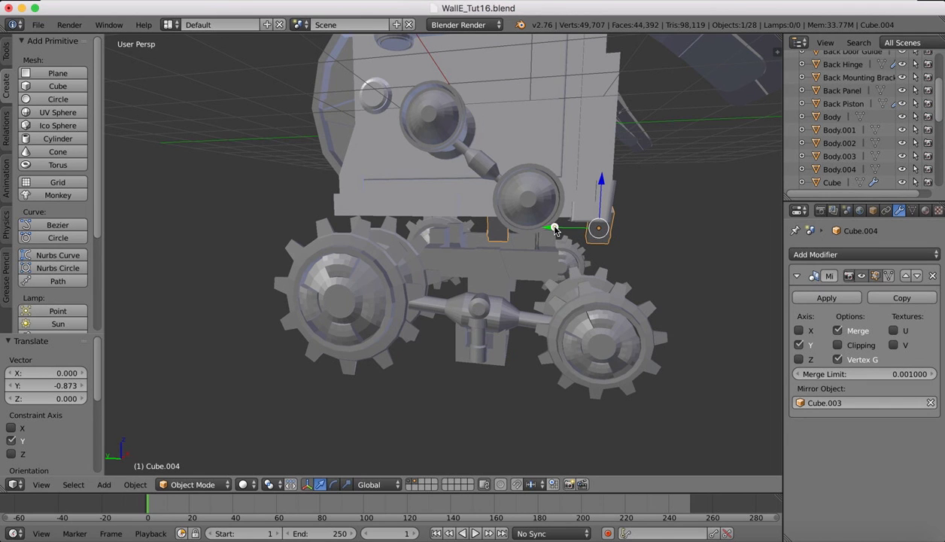
# Apply the Mirror modifier and move the pair of blocks 1.003 along Y so they line up with the bracket's uprights
pyautogui.click(42, 485)
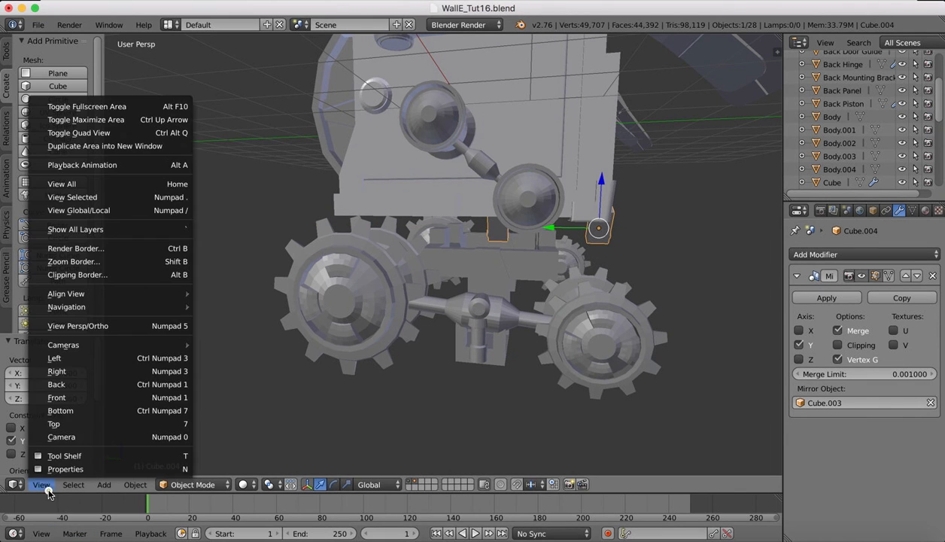
pyautogui.click(59, 358)
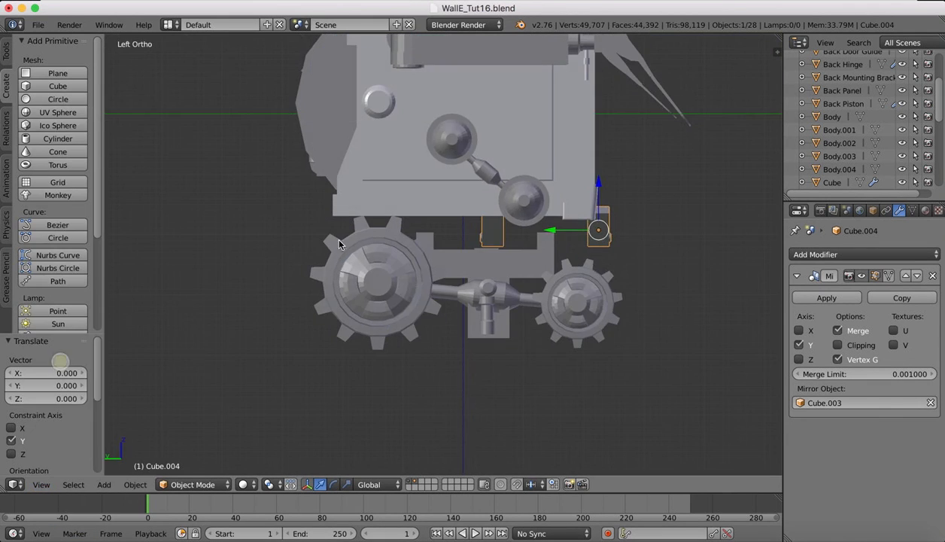
pyautogui.moveTo(553, 236); pyautogui.dragTo(499, 225)
pyautogui.click(828, 298)
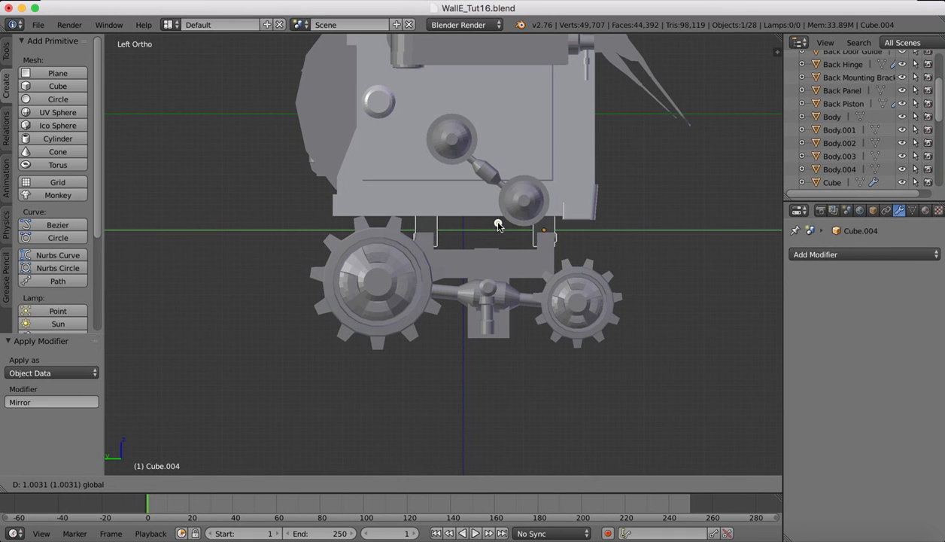
pyautogui.moveTo(498, 224); pyautogui.dragTo(497, 224)
# Add the wheel bracket to the selection and join the pair of angled blocks into it so they share its body mirror
pyautogui.hscroll(10, 401, 377)
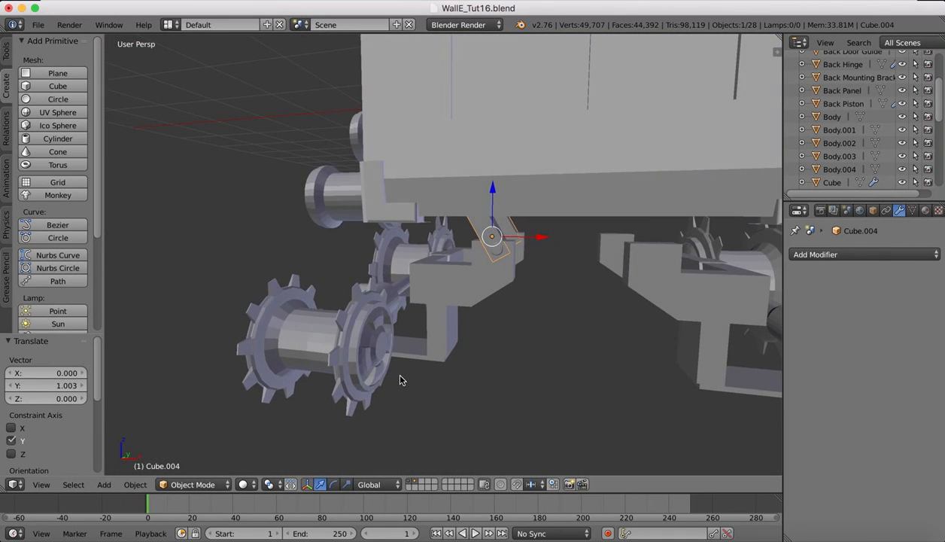
pyautogui.hscroll(15, 401, 380)
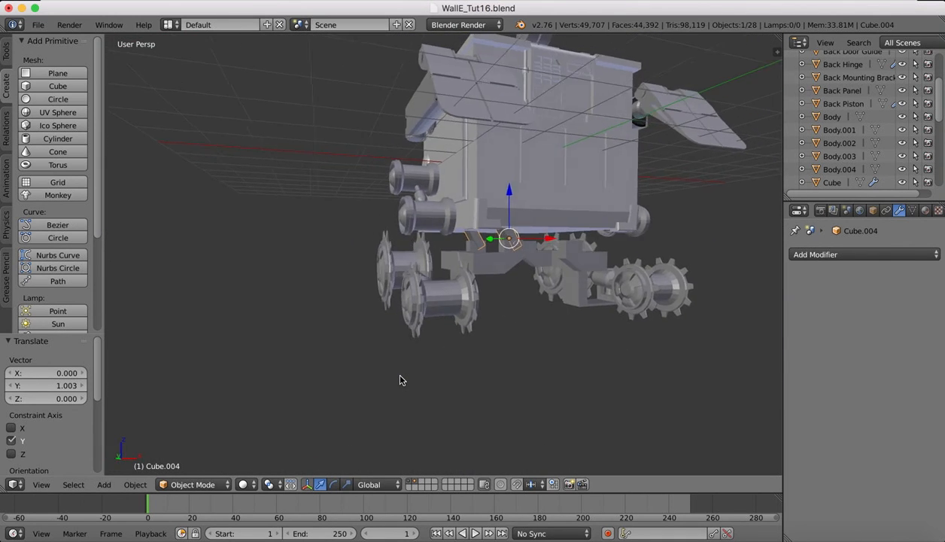
pyautogui.hscroll(15, 401, 380)
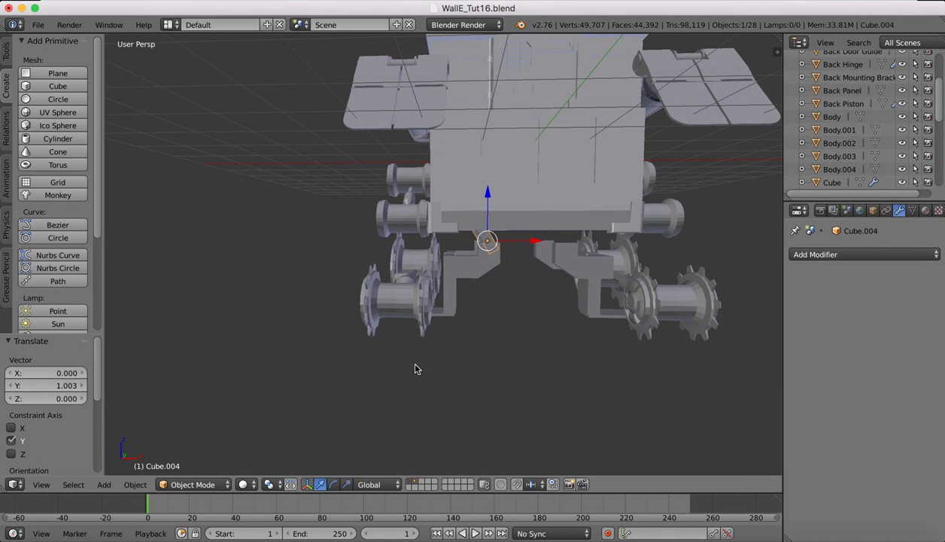
pyautogui.keyDown('shift'); pyautogui.rightClick(455, 275); pyautogui.keyUp('shift')
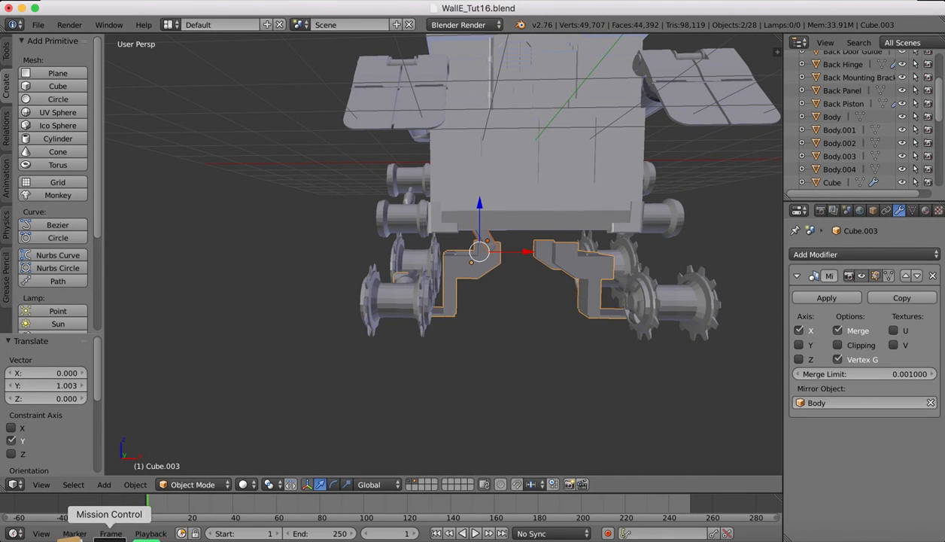
pyautogui.click(136, 485)
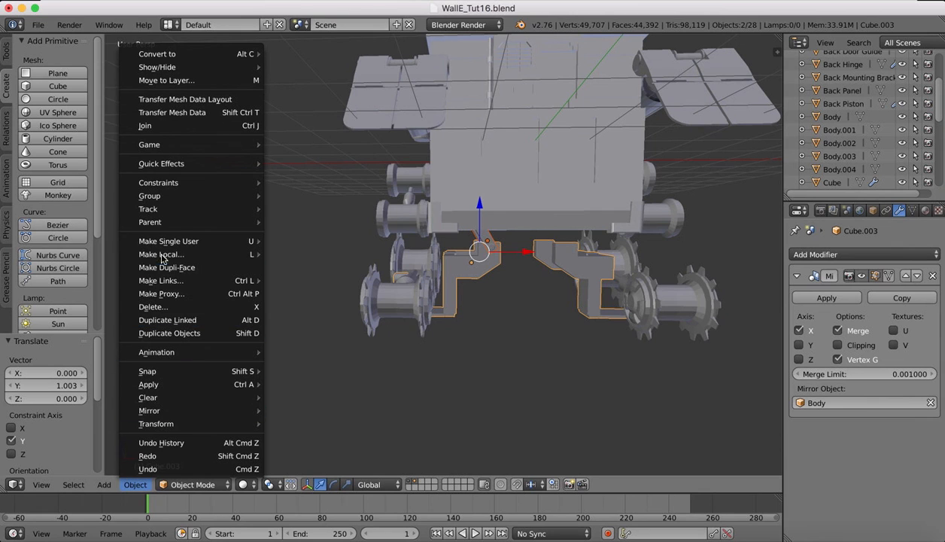
pyautogui.click(145, 126)
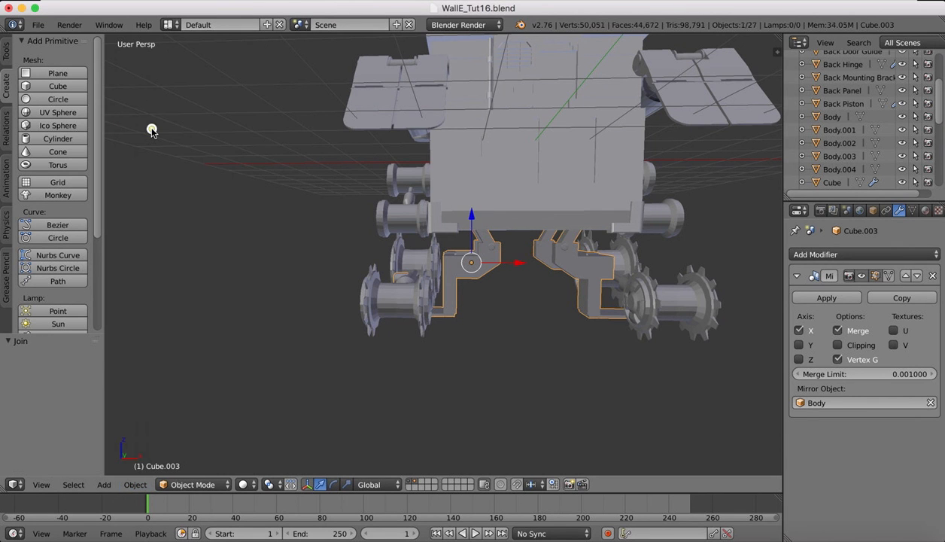
# Examine the mirrored brackets and angled mounts under the body from the front, side and back
pyautogui.scroll(-4, 485, 356)
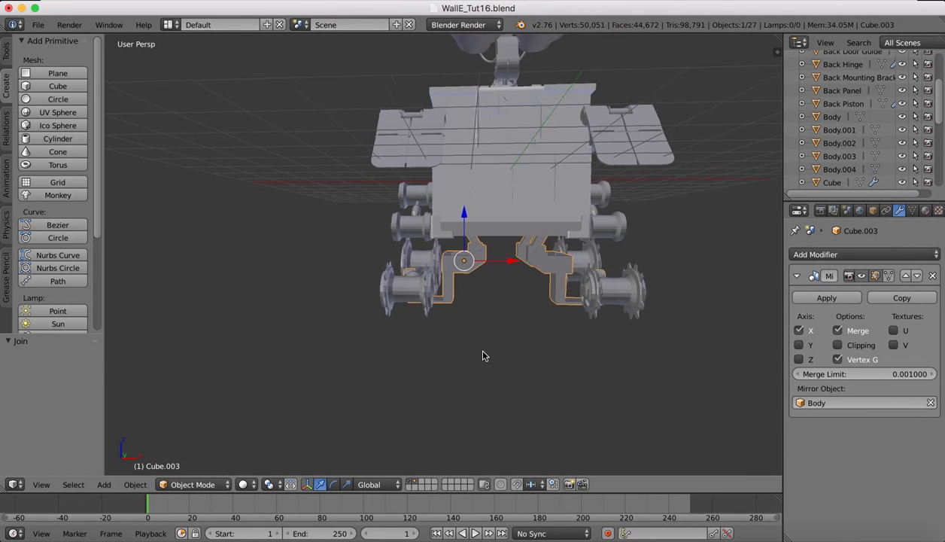
pyautogui.hscroll(10, 484, 356)
pyautogui.hscroll(10, 484, 356)
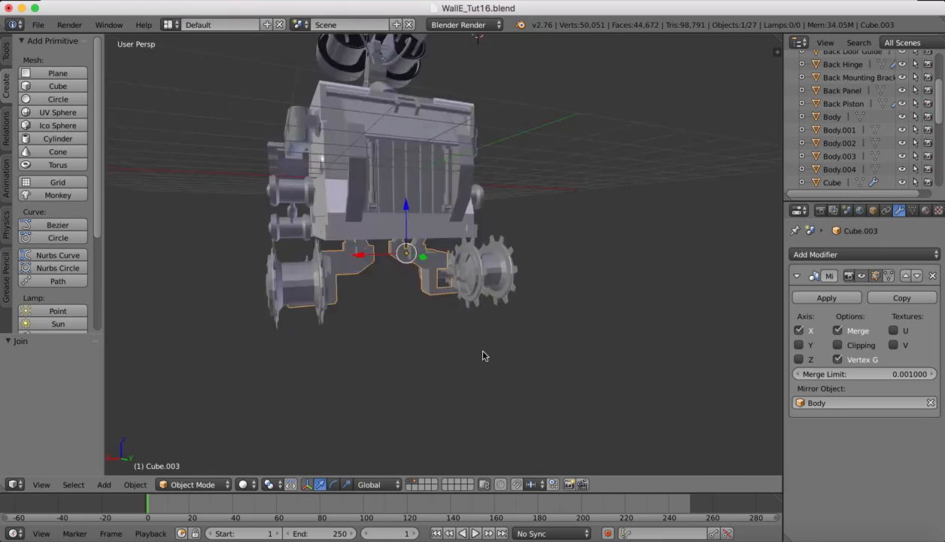
pyautogui.hscroll(10, 479, 356)
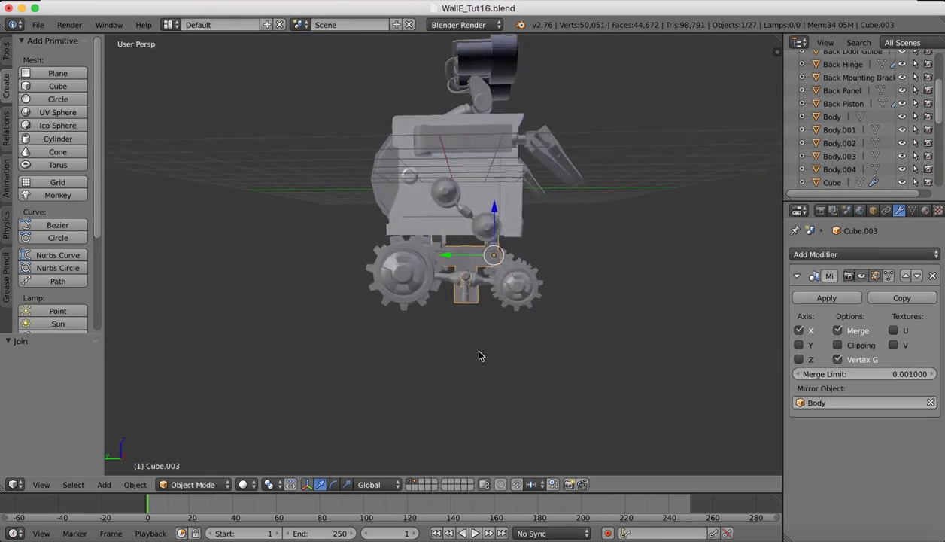
pyautogui.hscroll(10, 481, 356)
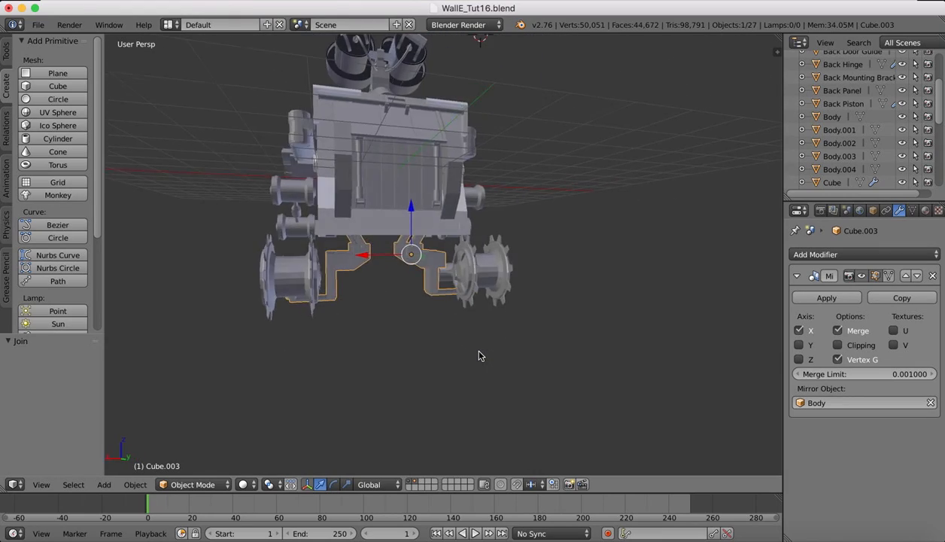
pyautogui.scroll(5, 482, 356)
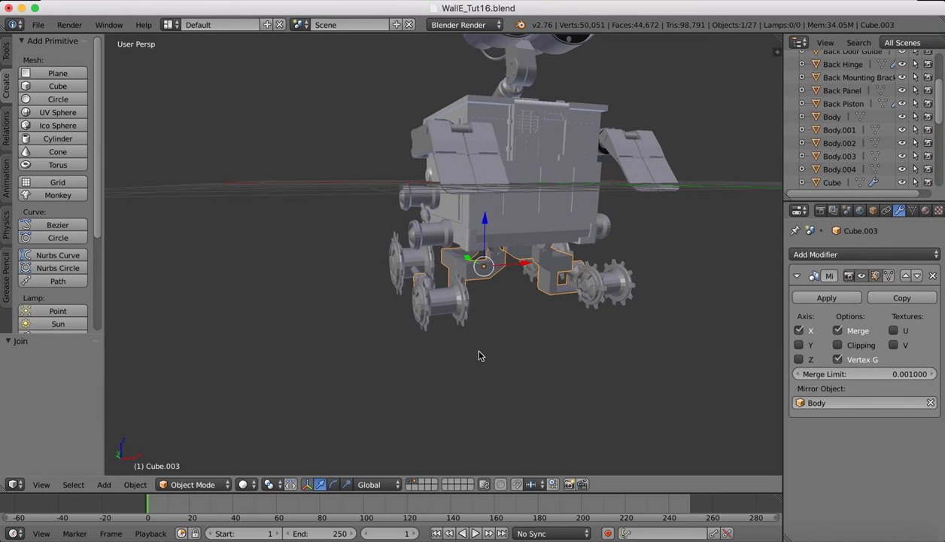
# Switch to Preview, review the four WALL-E views in walle basic.jpg, and return to Blender
pyautogui.click(798, 537)
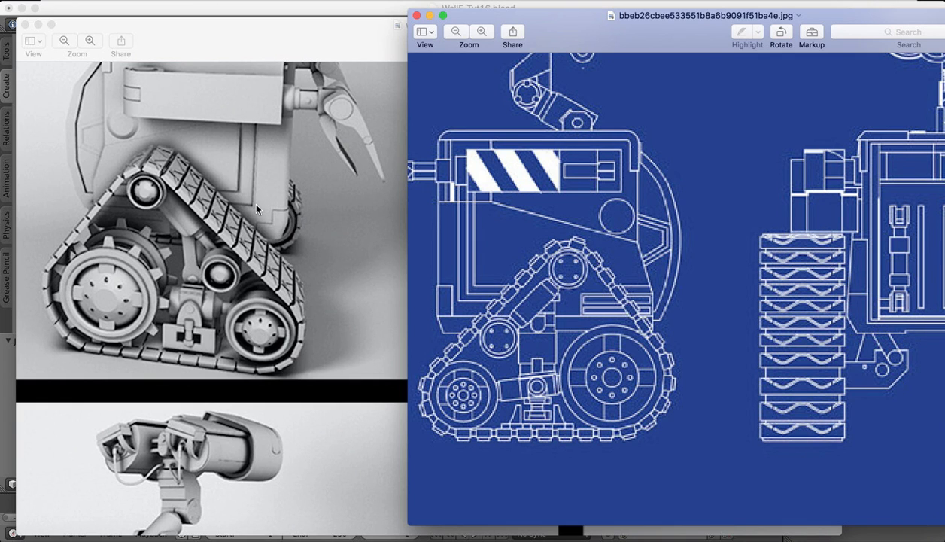
pyautogui.click(304, 242)
pyautogui.scroll(-5, 401, 251)
pyautogui.click(402, 250)
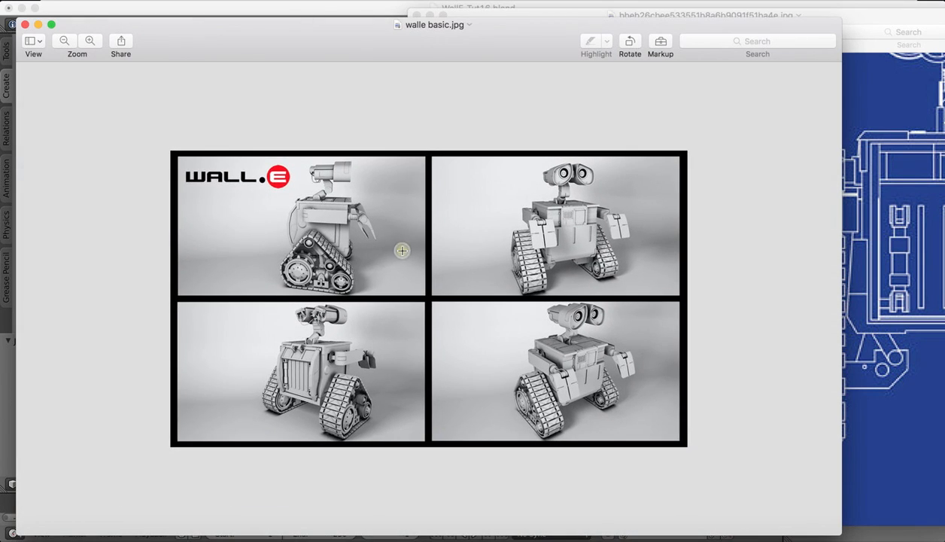
pyautogui.scroll(3, 402, 250)
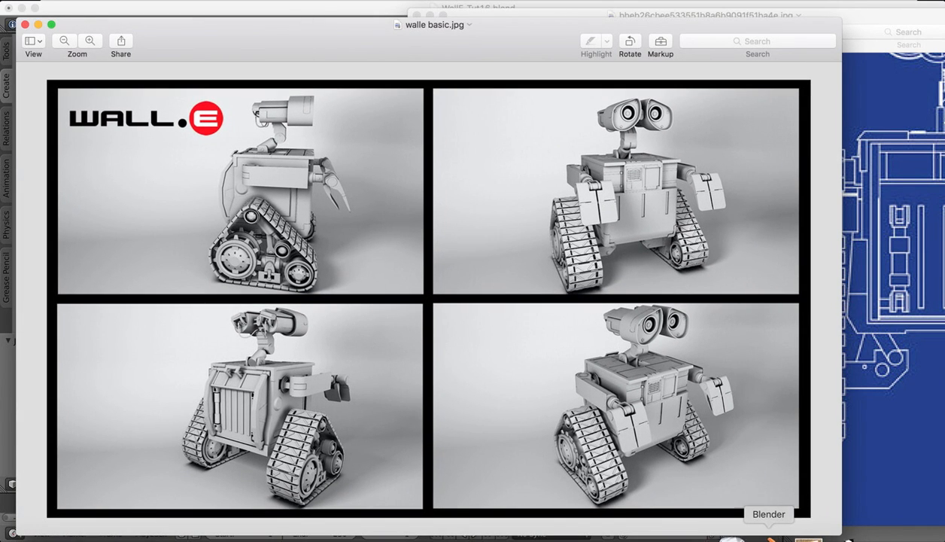
pyautogui.click(772, 536)
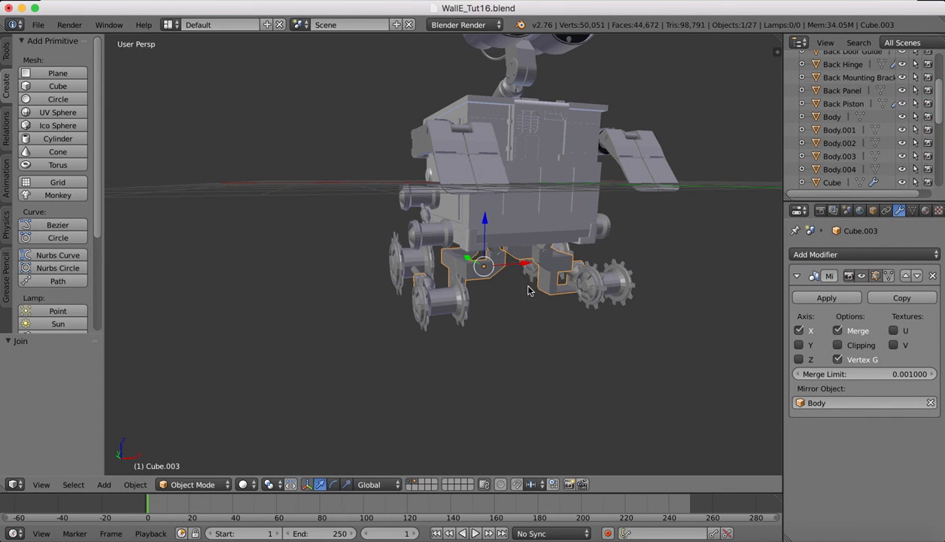
# Examine the complete robot from the front and both sides to check the overall model
pyautogui.scroll(8, 553, 221)
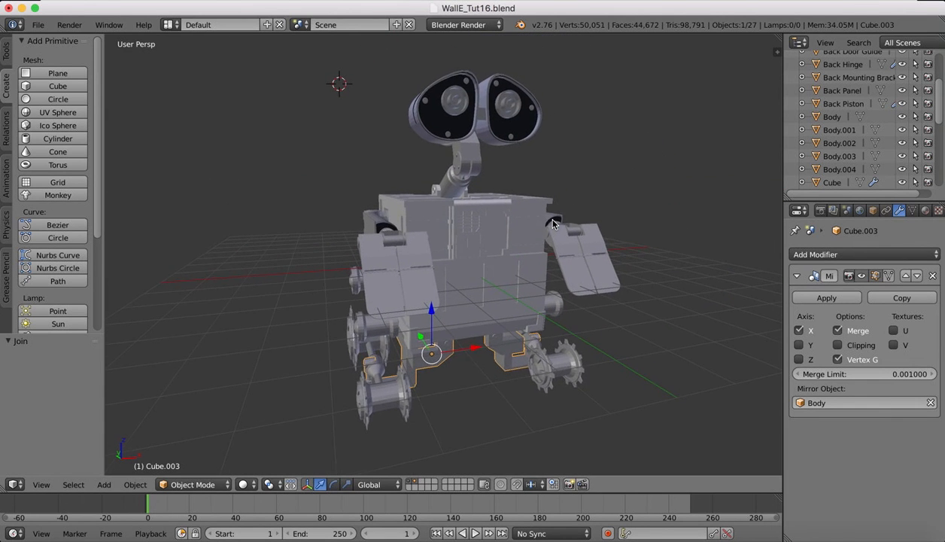
pyautogui.scroll(-3, 553, 225)
pyautogui.hscroll(10, 553, 225)
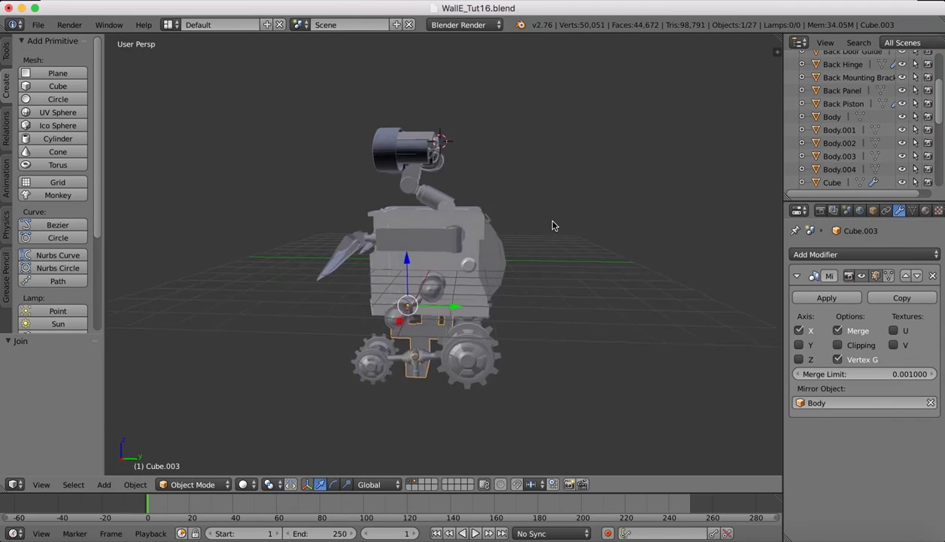
pyautogui.hscroll(15, 554, 225)
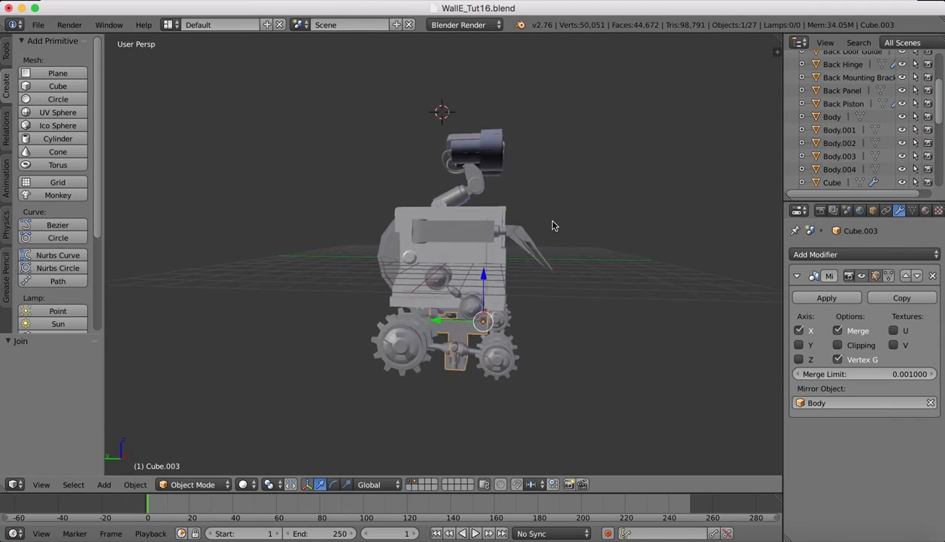
pyautogui.hscroll(15, 553, 225)
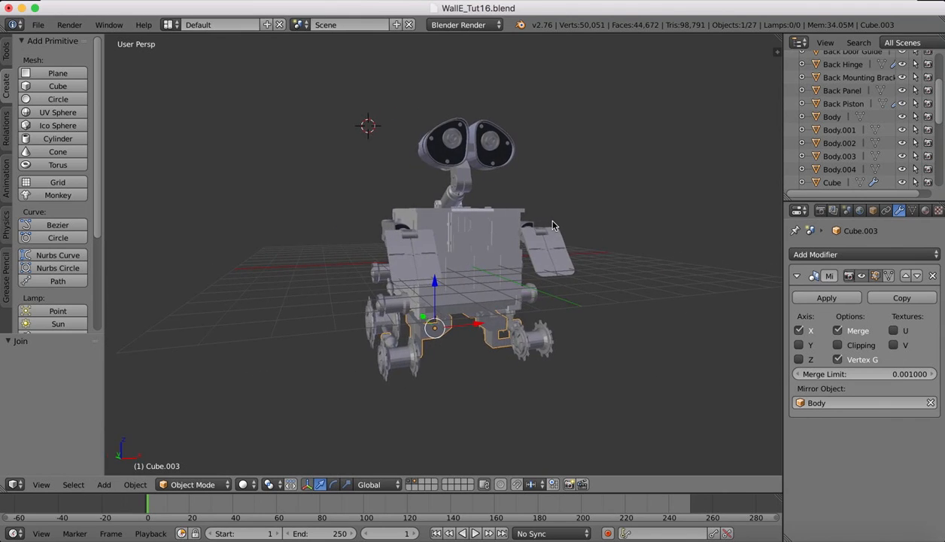
pyautogui.hscroll(3, 554, 225)
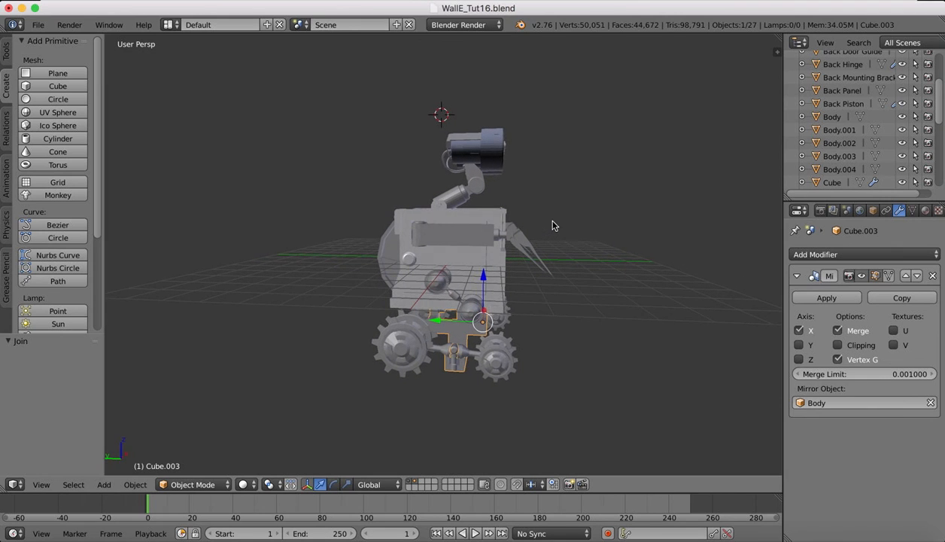
pyautogui.click(481, 0)
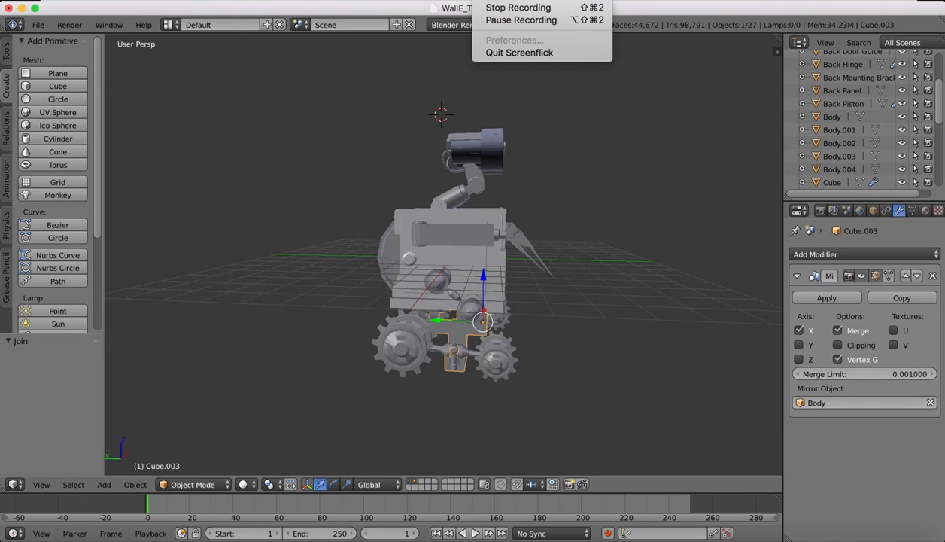